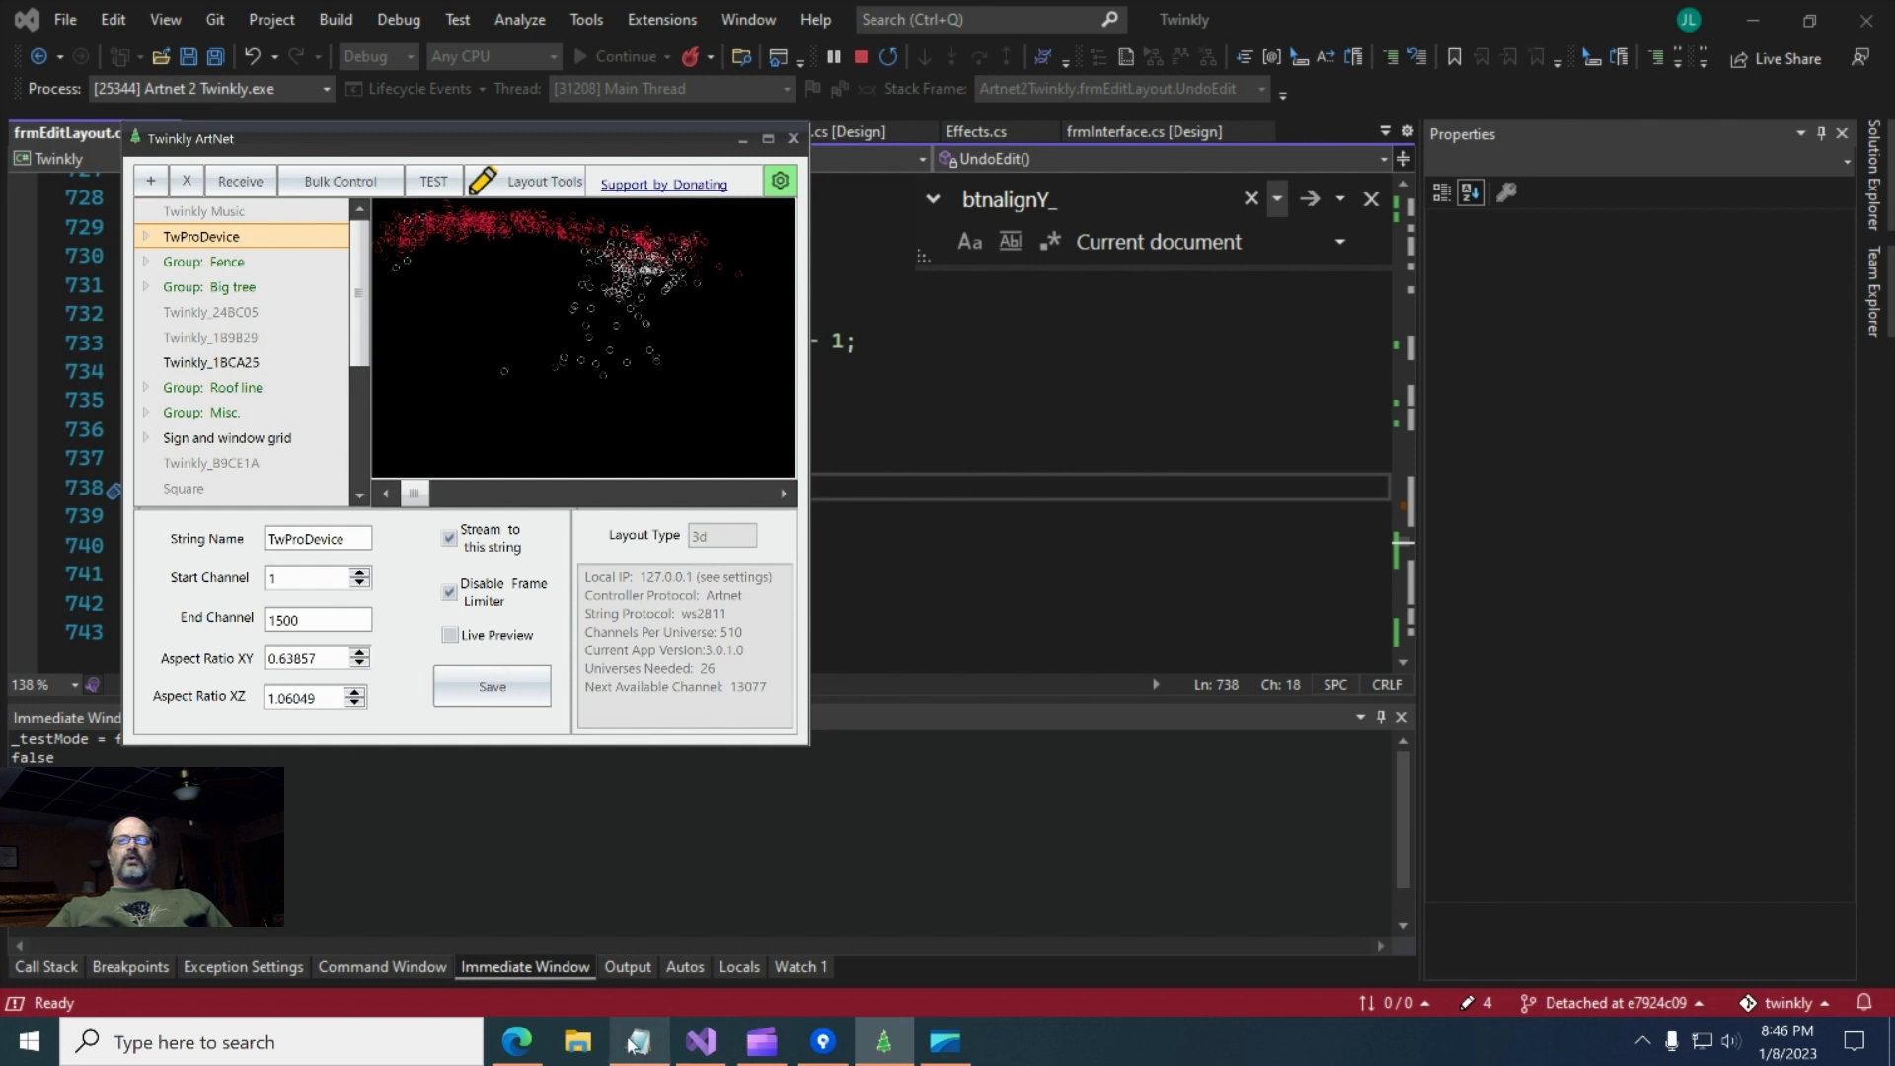
# - Bring up changelog.txt in Notepad and enlarge the Twinkly ArtNet window
pyautogui.click(639, 1042)
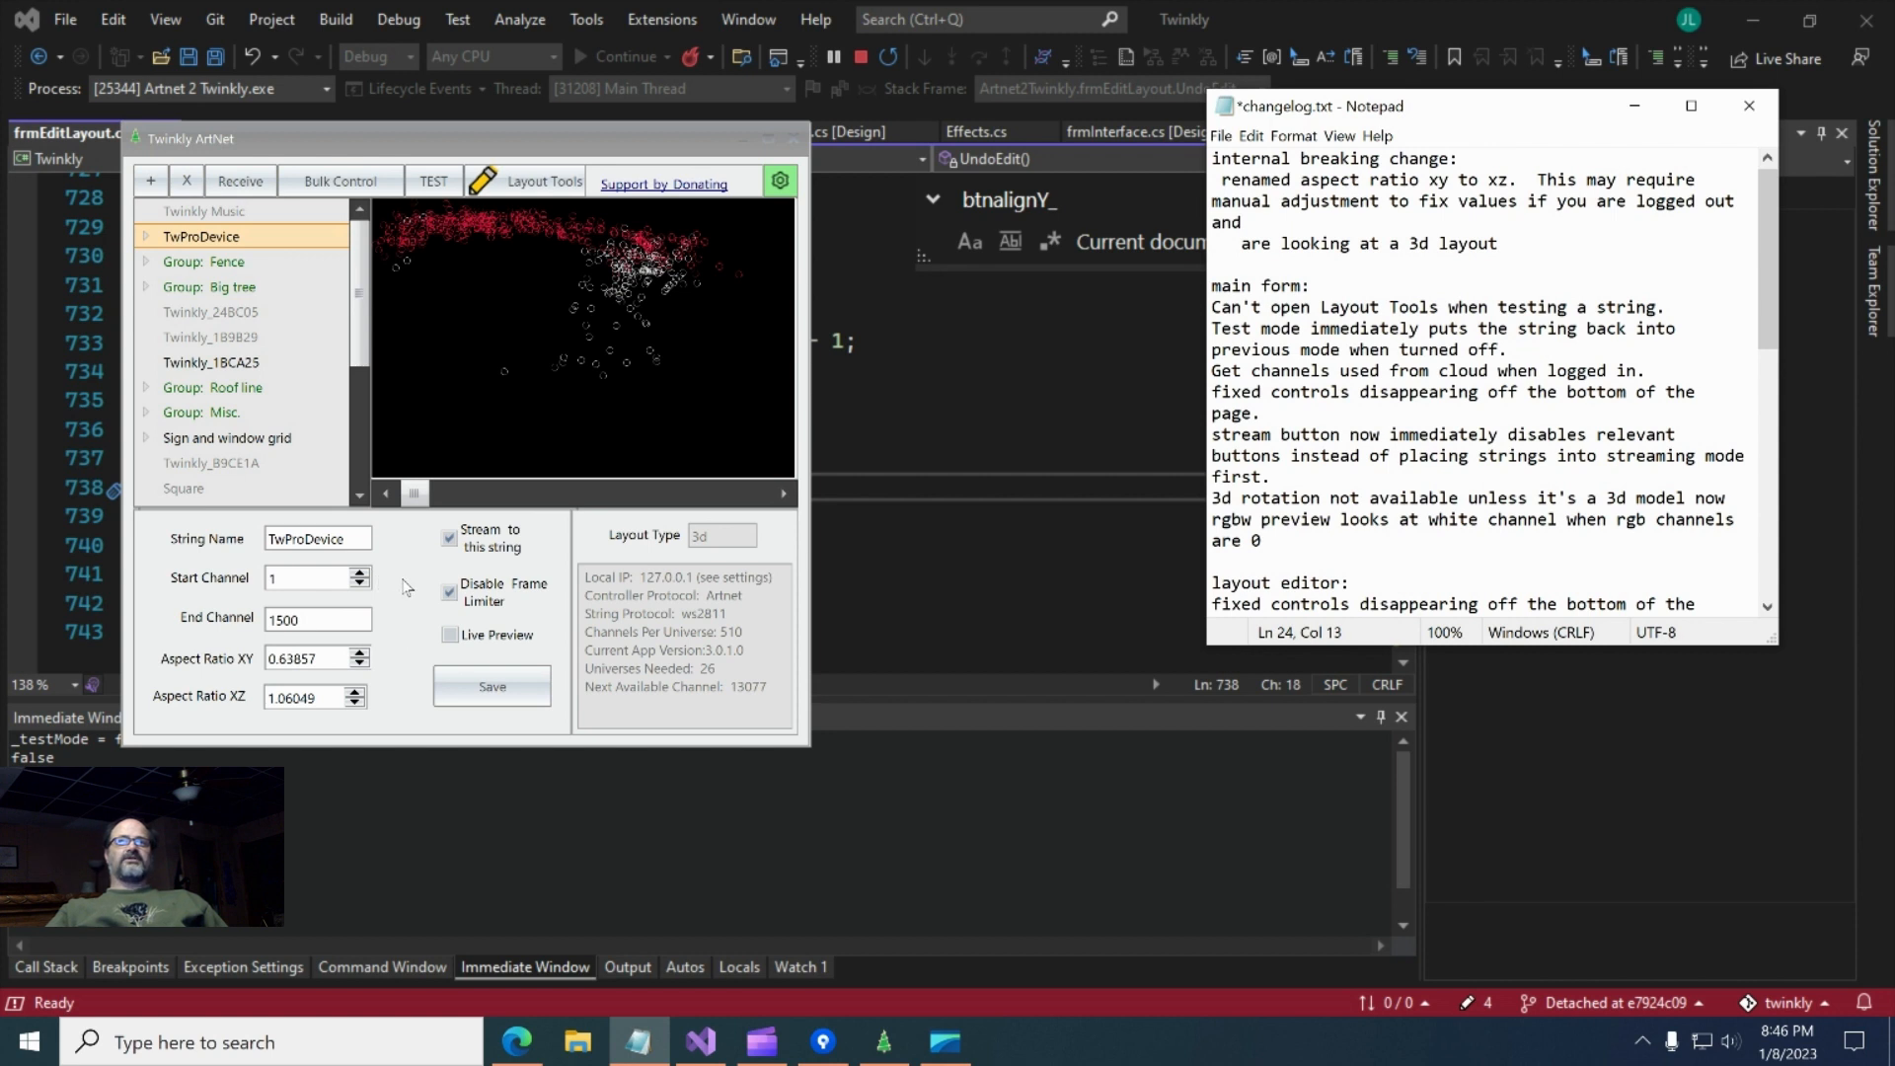
pyautogui.click(807, 748)
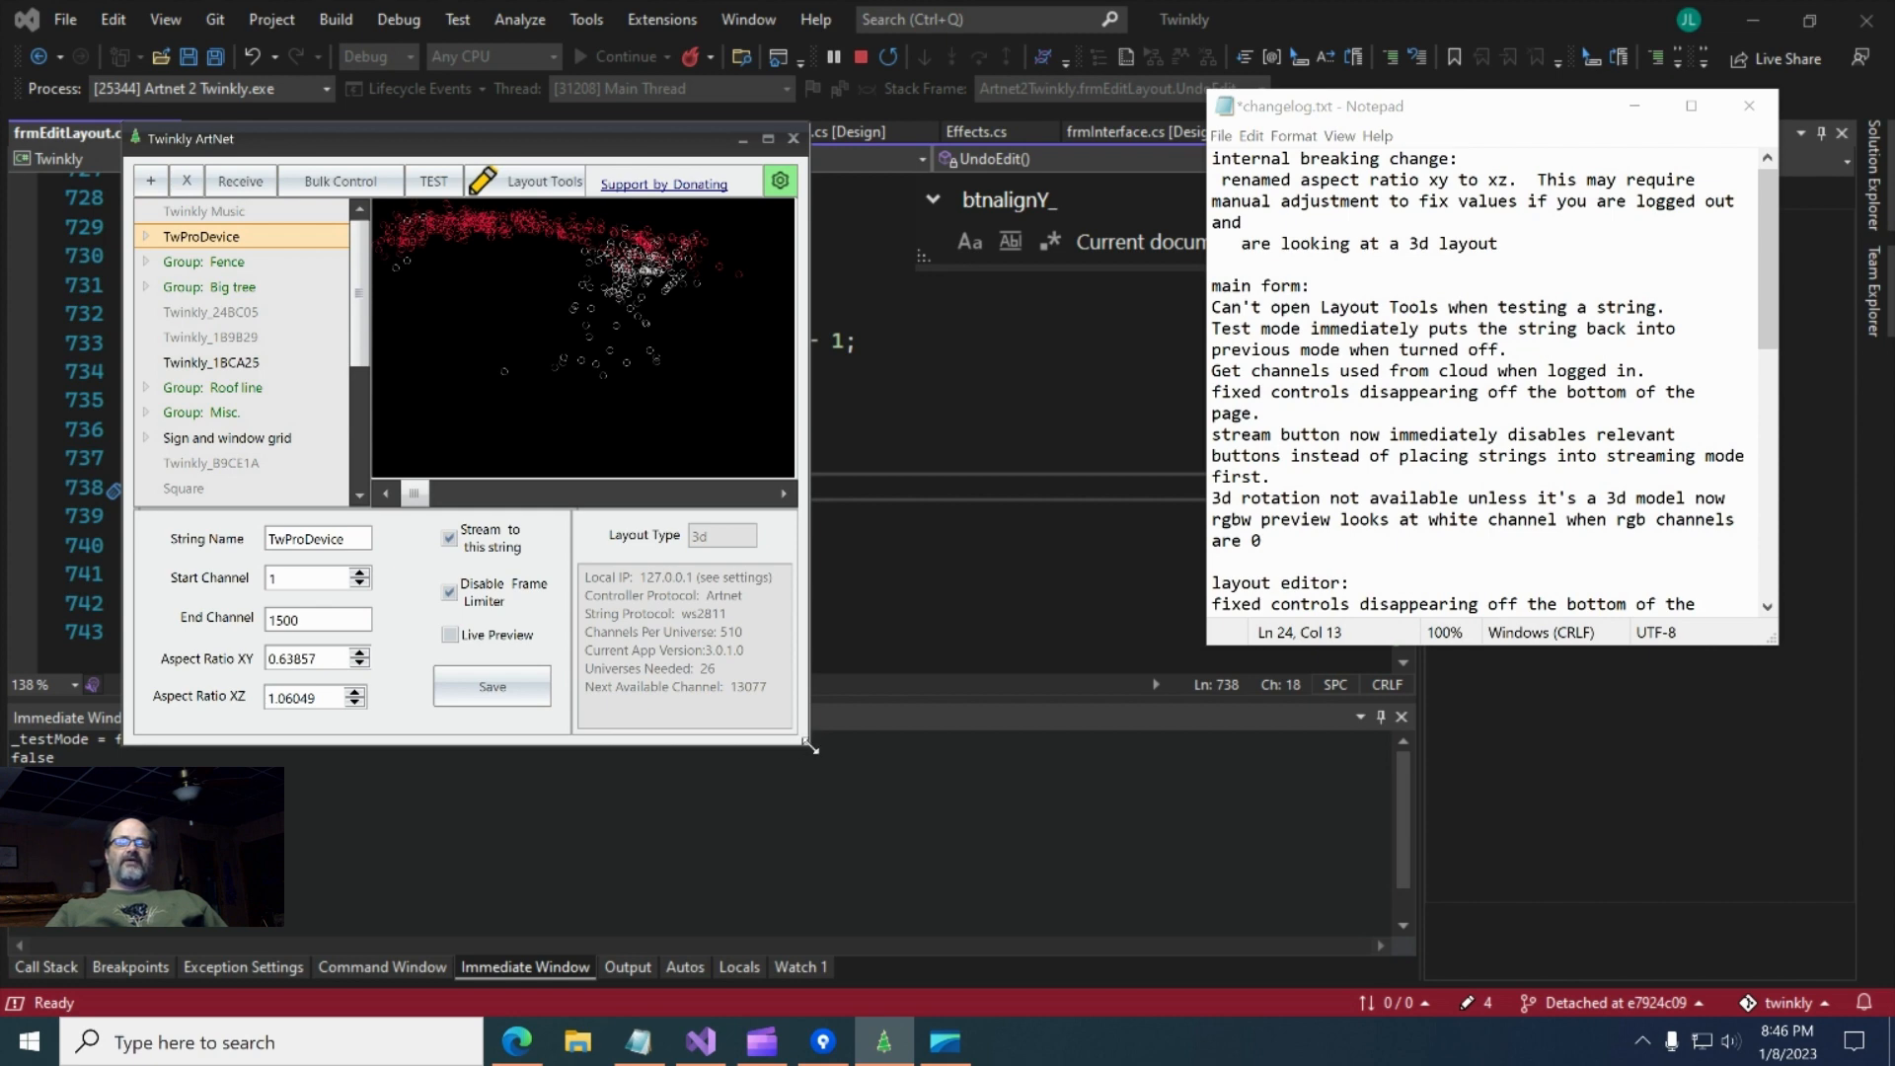
pyautogui.moveTo(811, 748); pyautogui.dragTo(985, 837)
pyautogui.moveTo(415, 589); pyautogui.dragTo(366, 640)
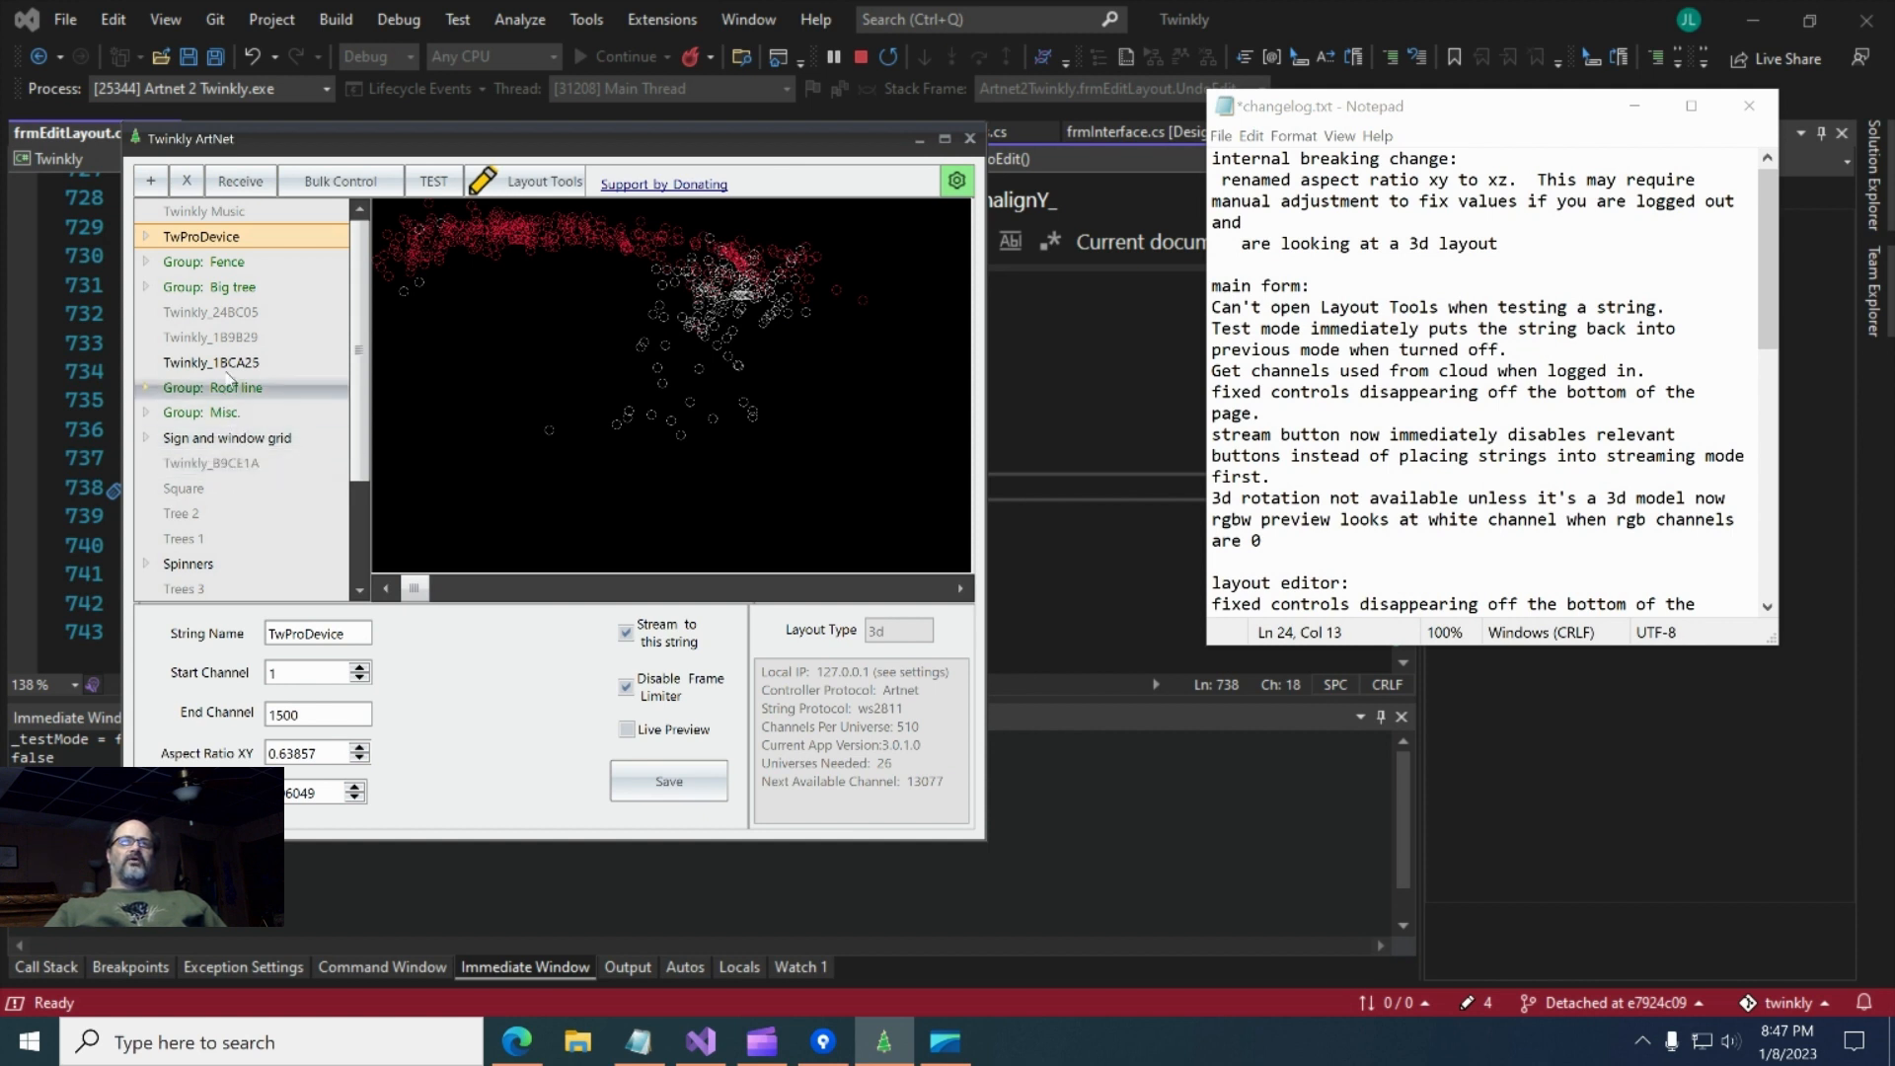
# - View the Twinkly_1BCA25 layout, return to TwProDevice, and switch its test mode on and off
pyautogui.click(230, 362)
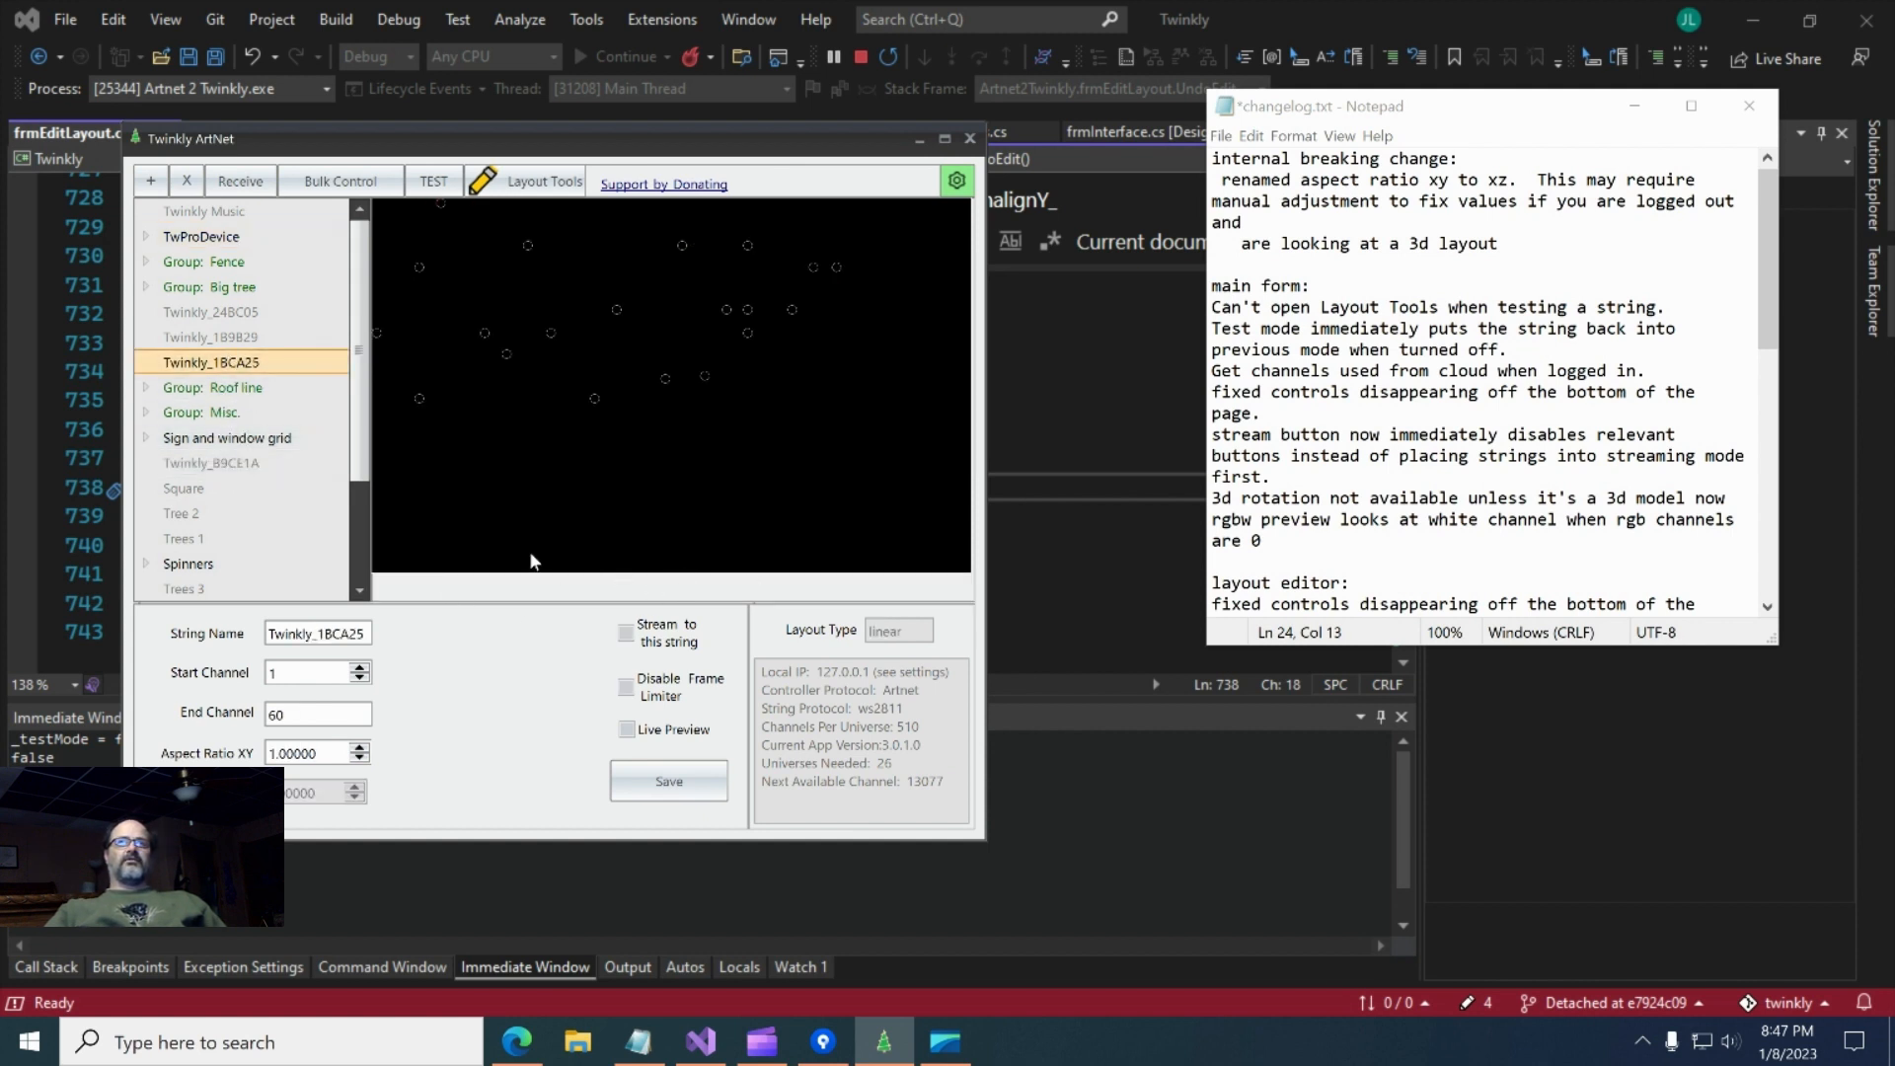
pyautogui.click(237, 240)
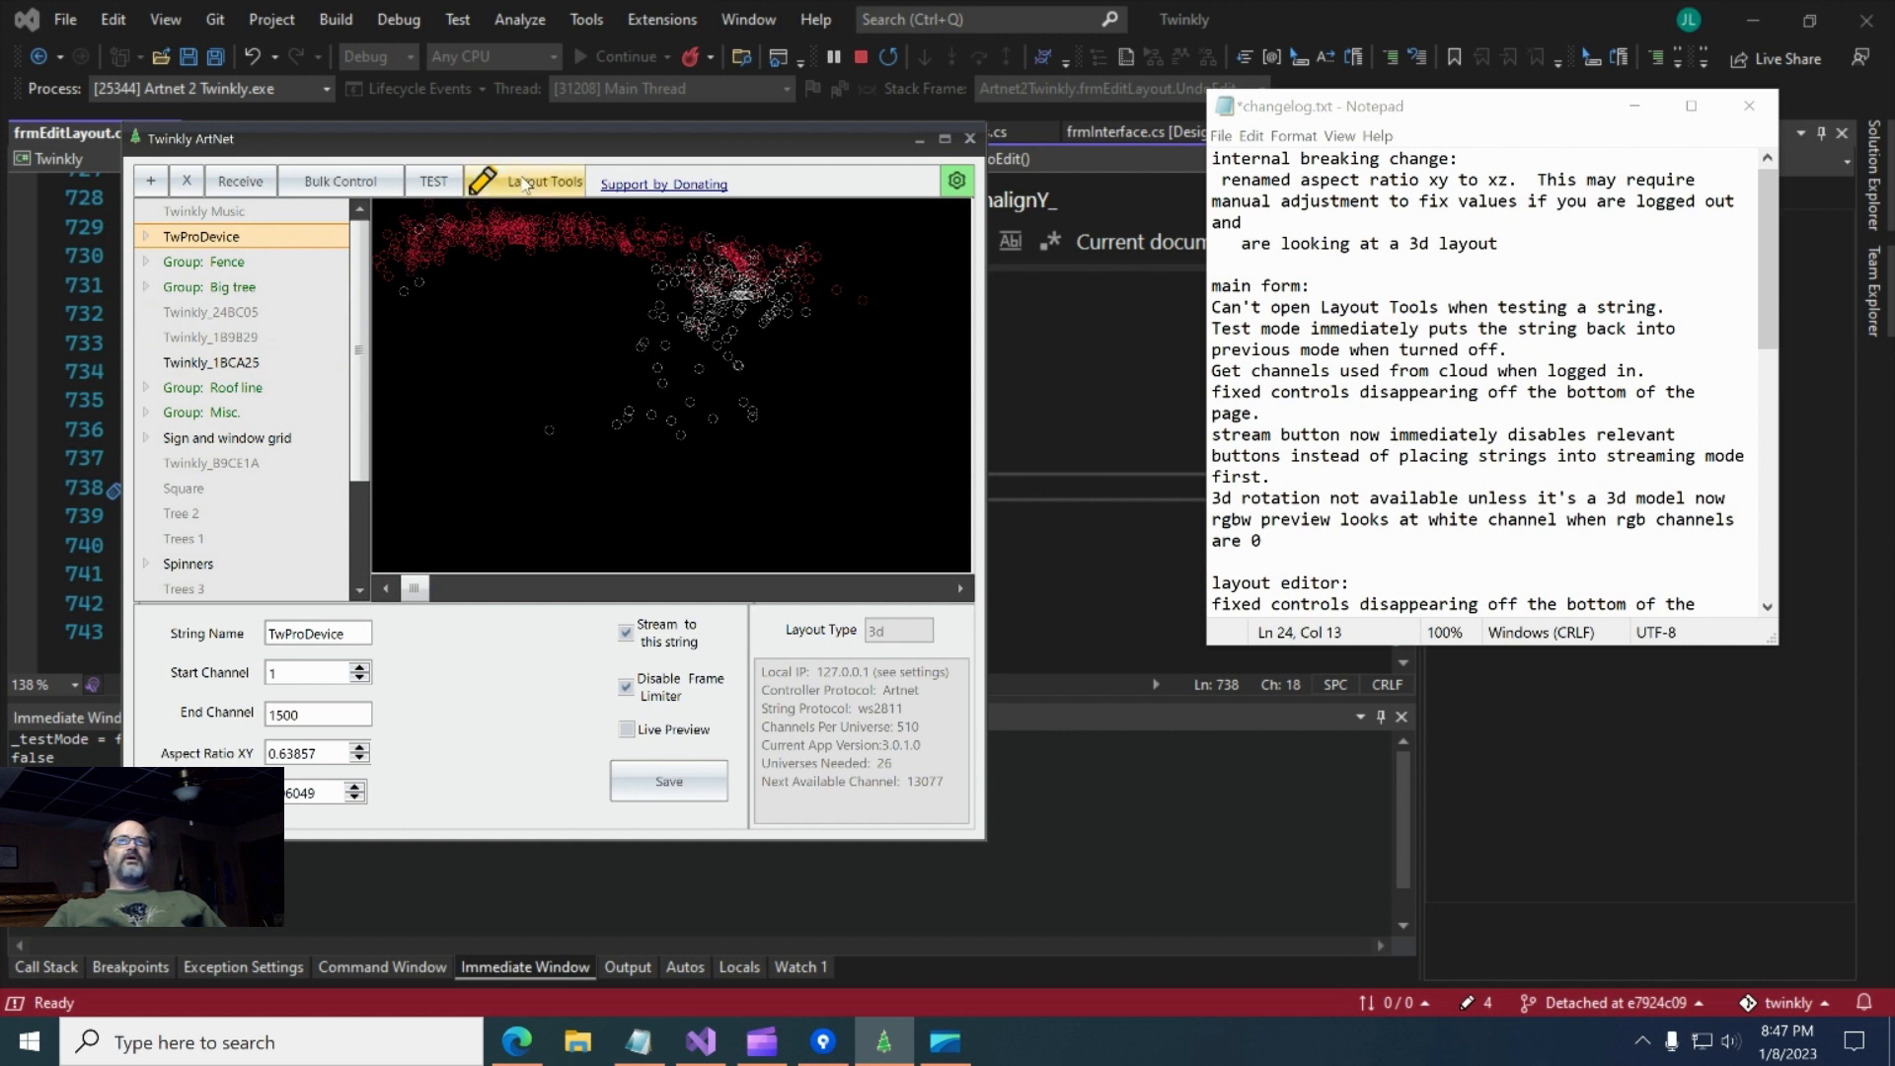
pyautogui.click(435, 183)
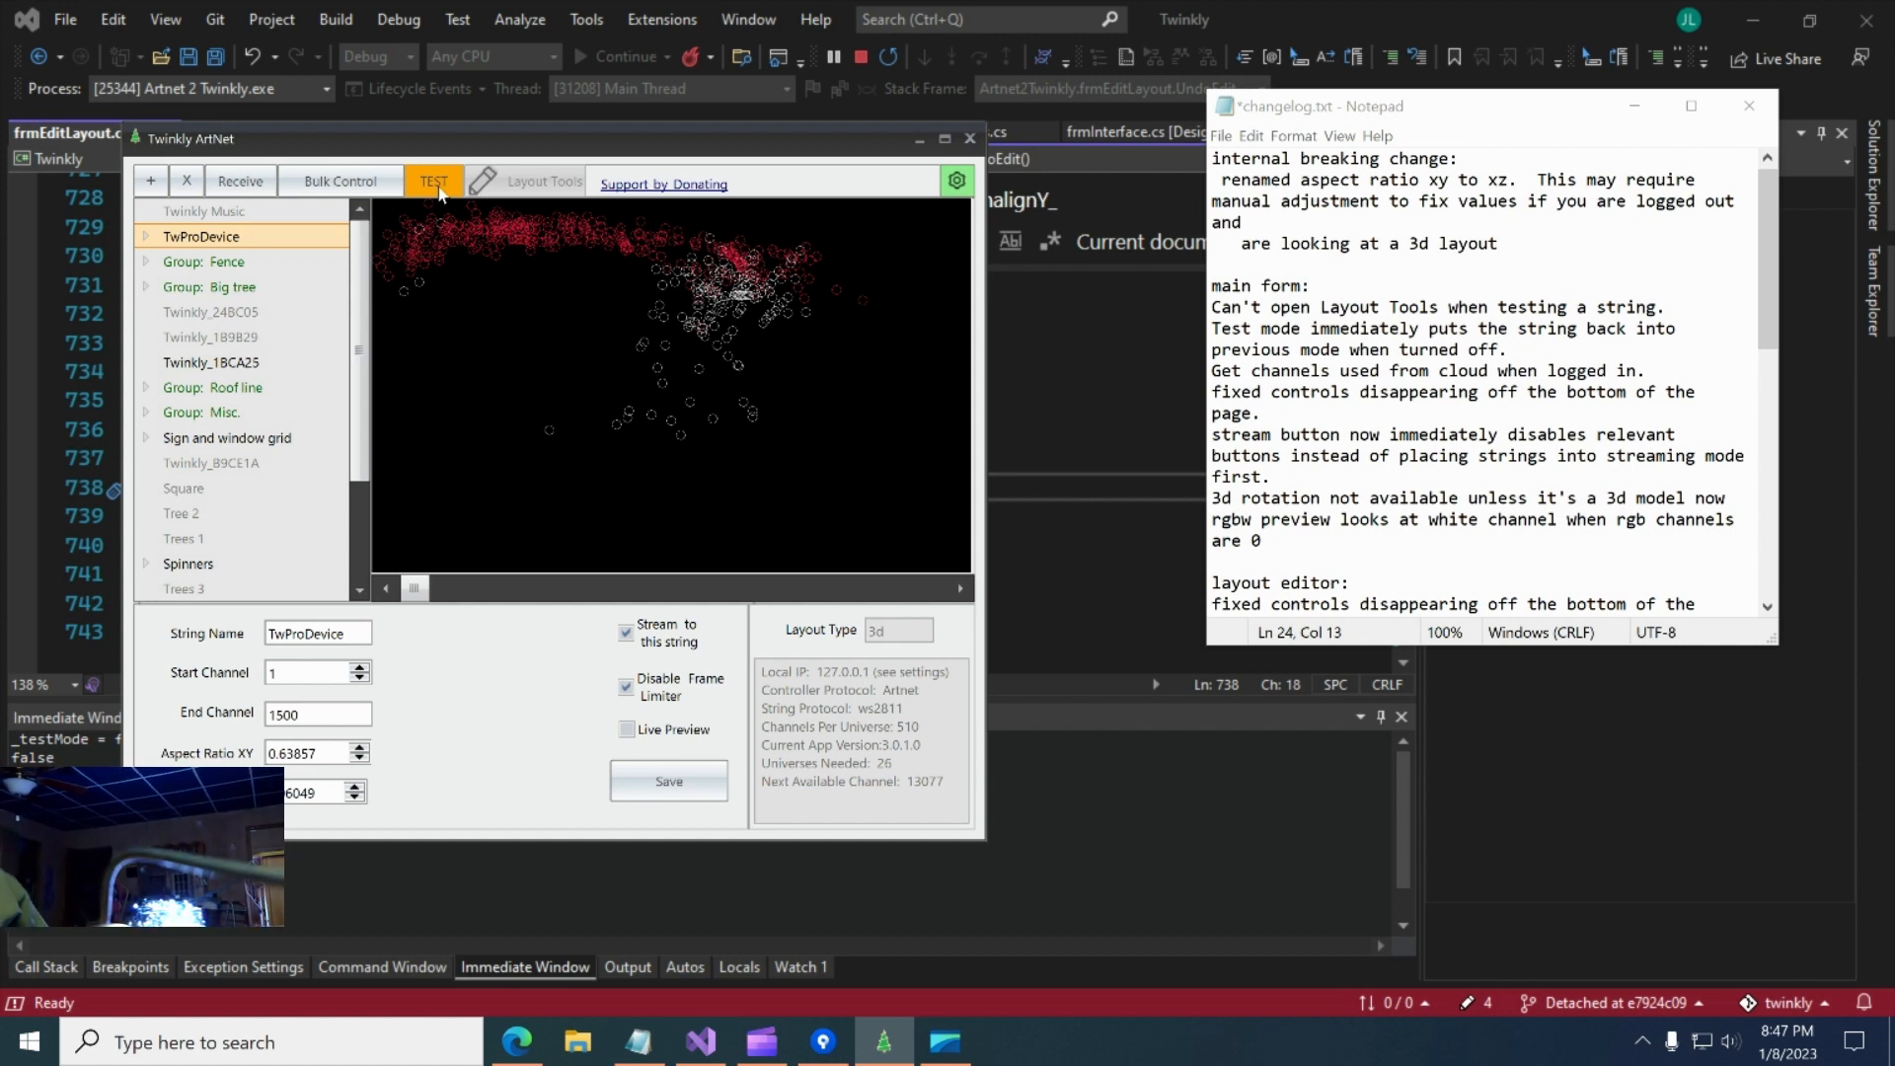
pyautogui.click(434, 182)
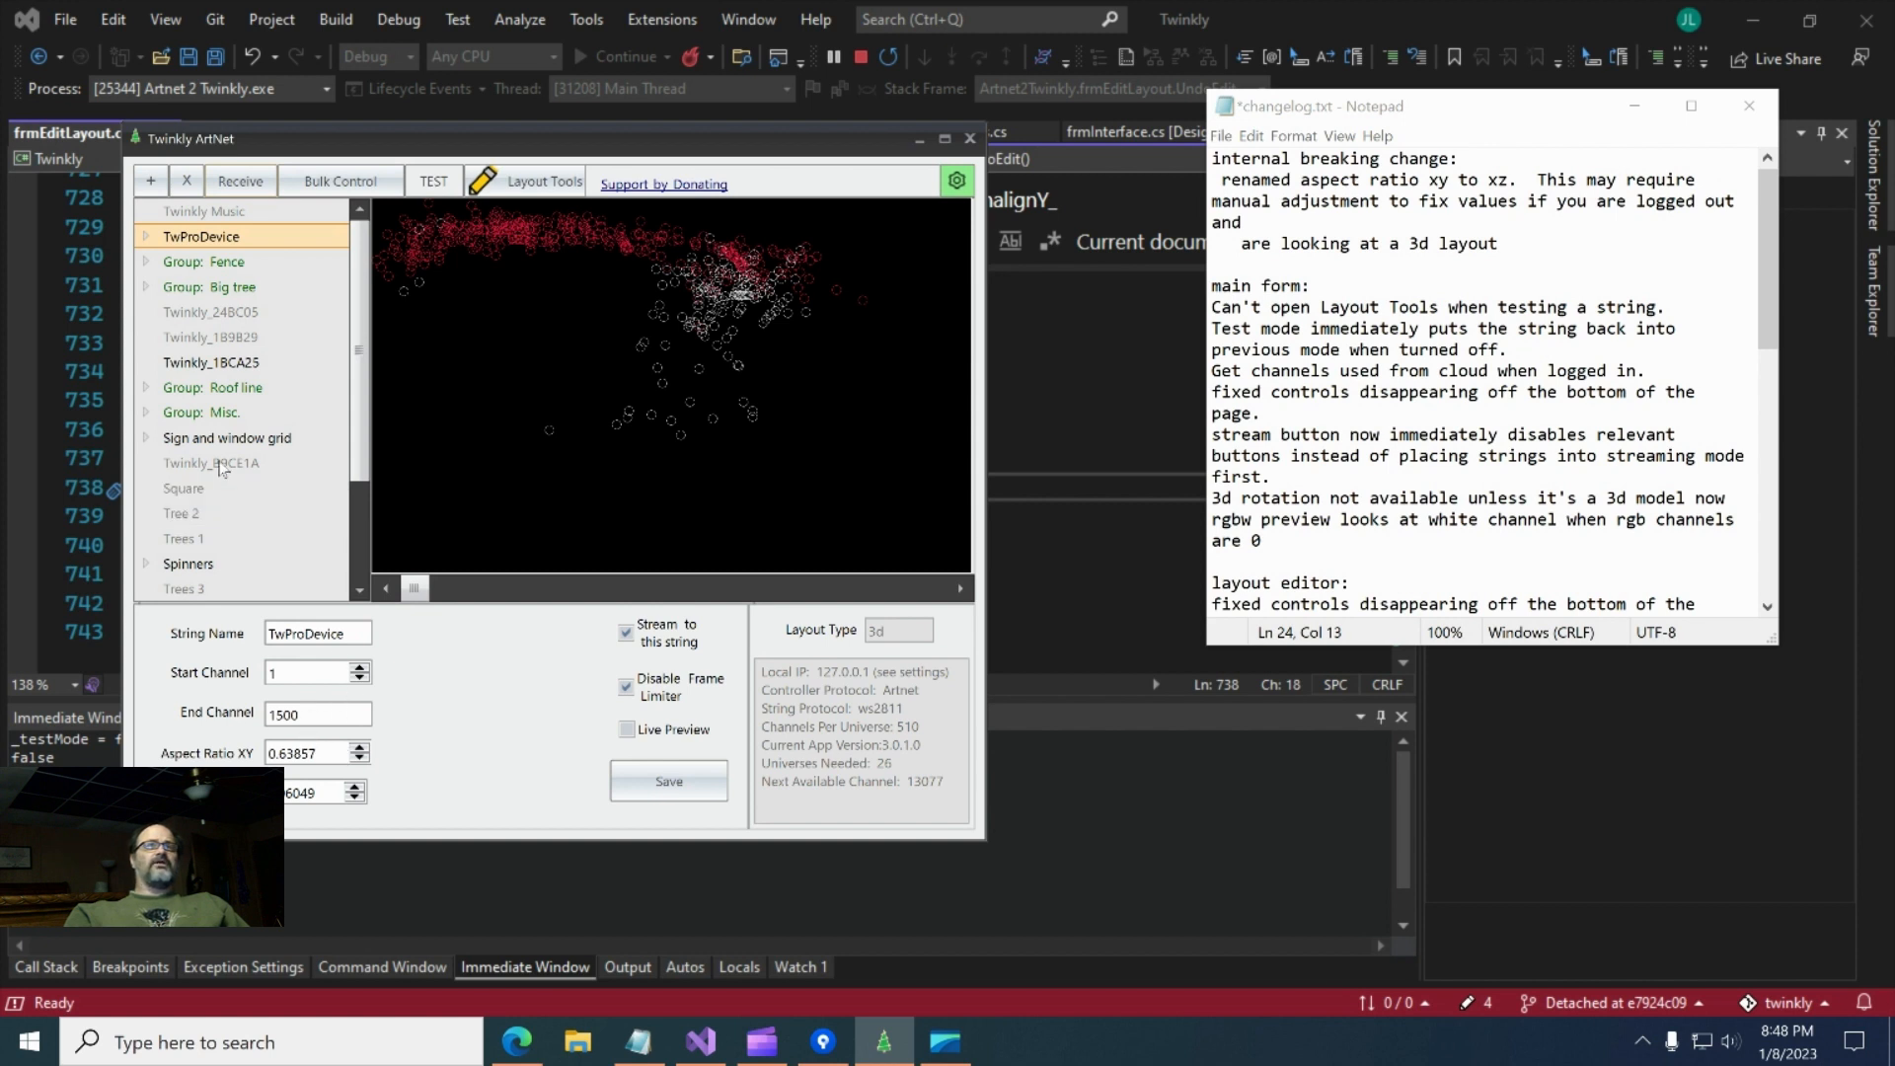
# - Try Receive with the Twinkly_B9CE1A string selected and reselect TwProDevice
pyautogui.click(221, 466)
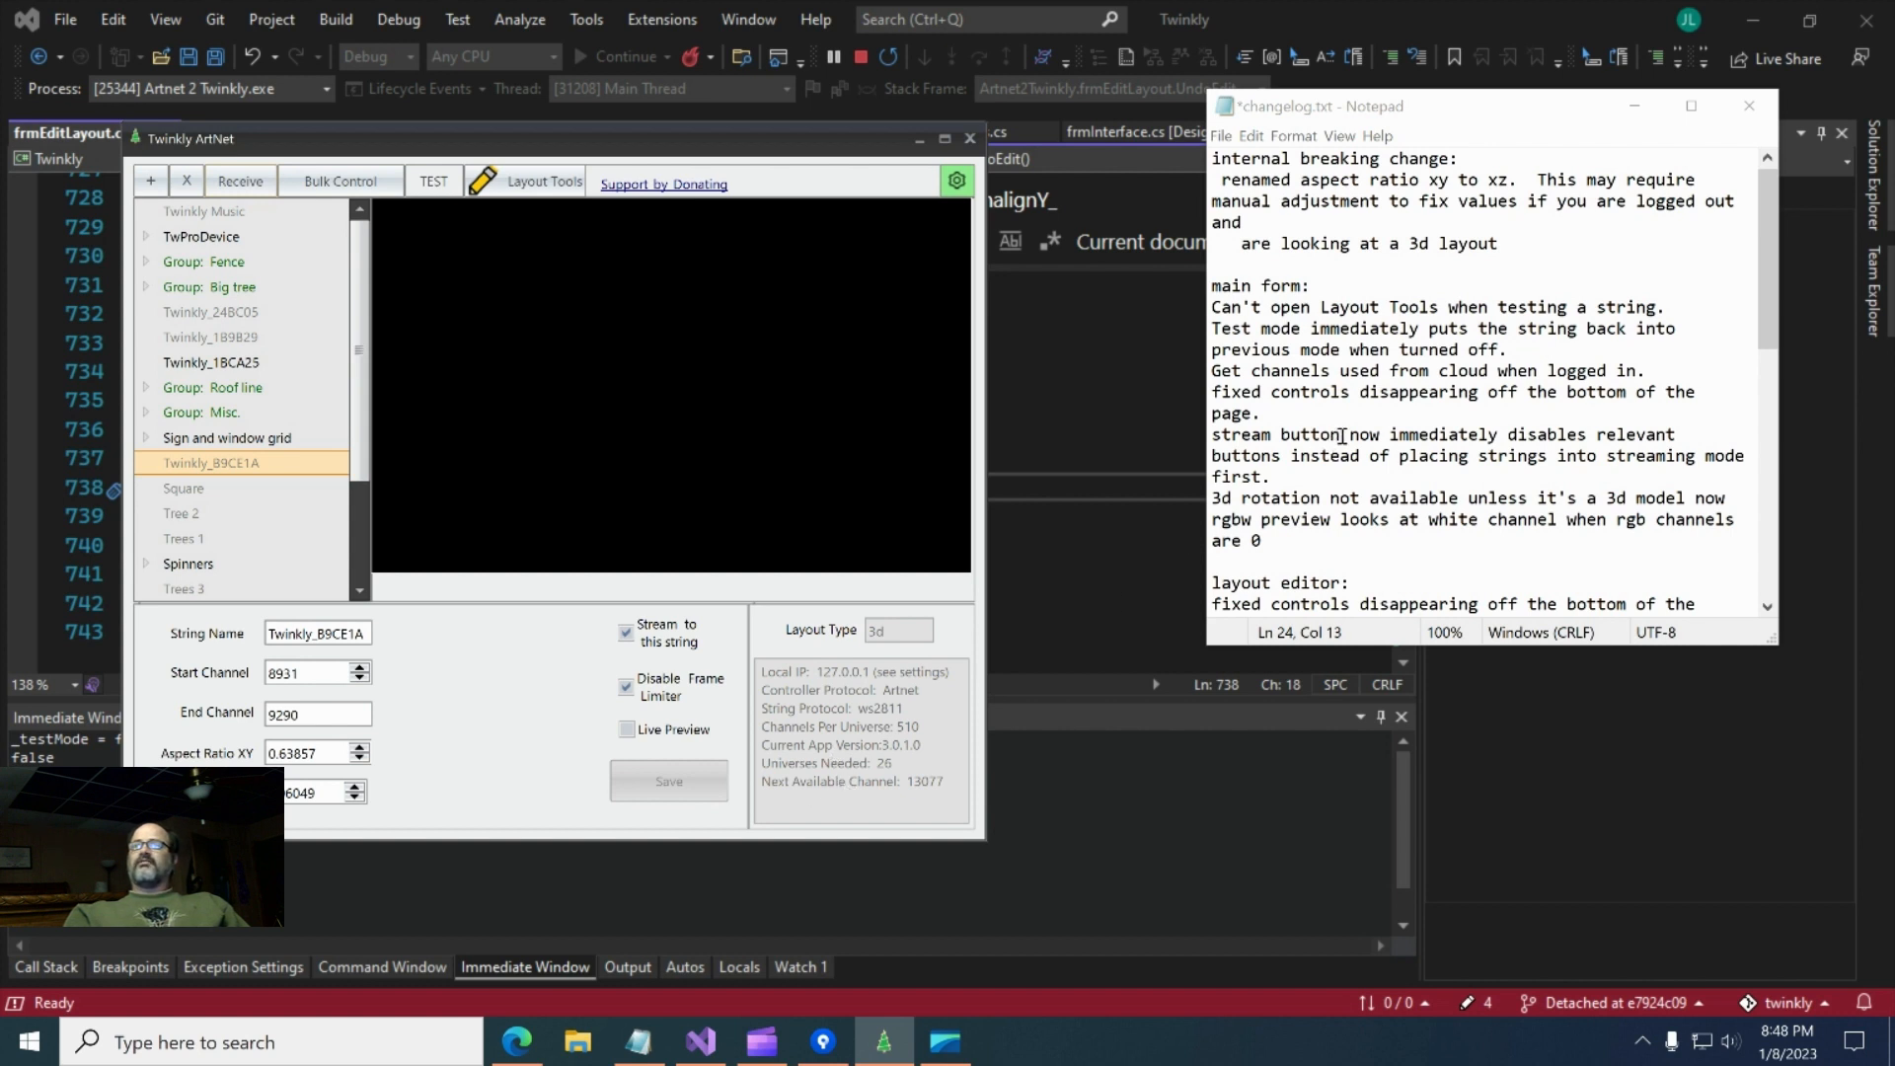
pyautogui.click(246, 187)
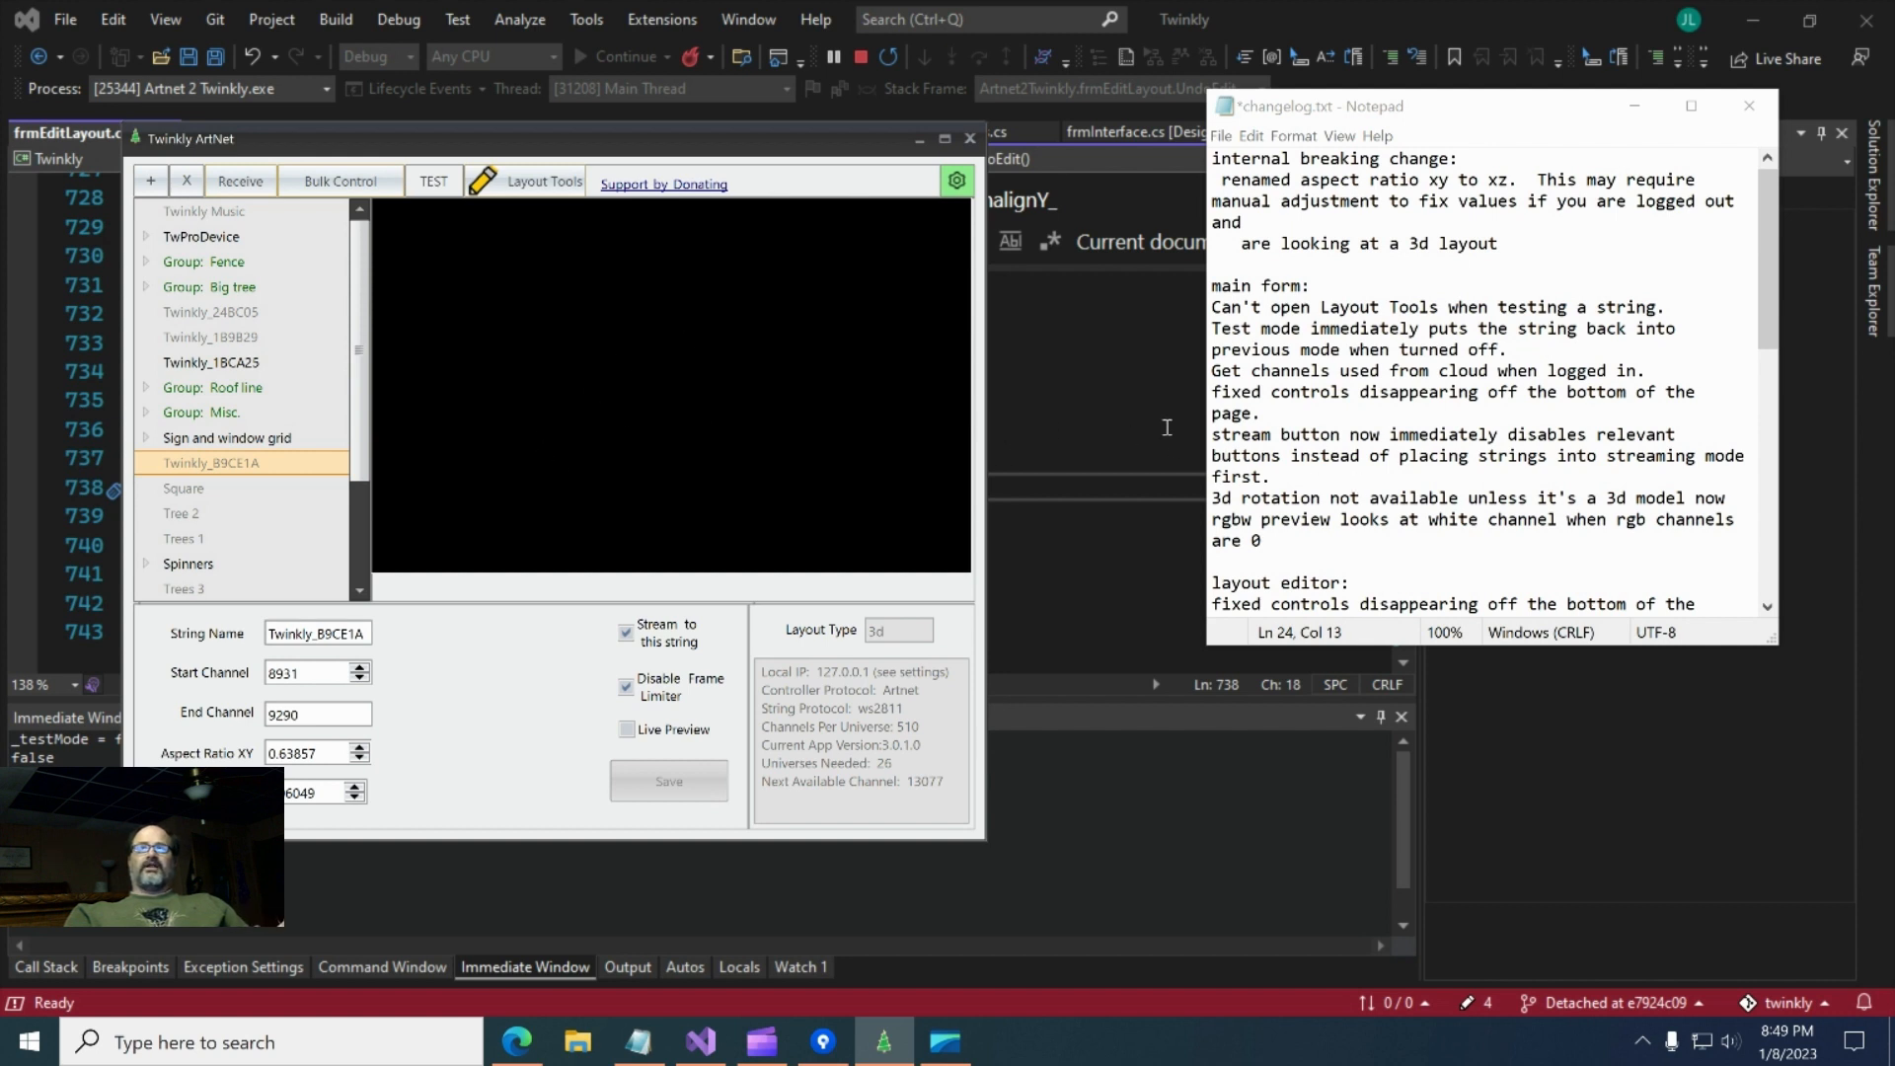
pyautogui.click(202, 237)
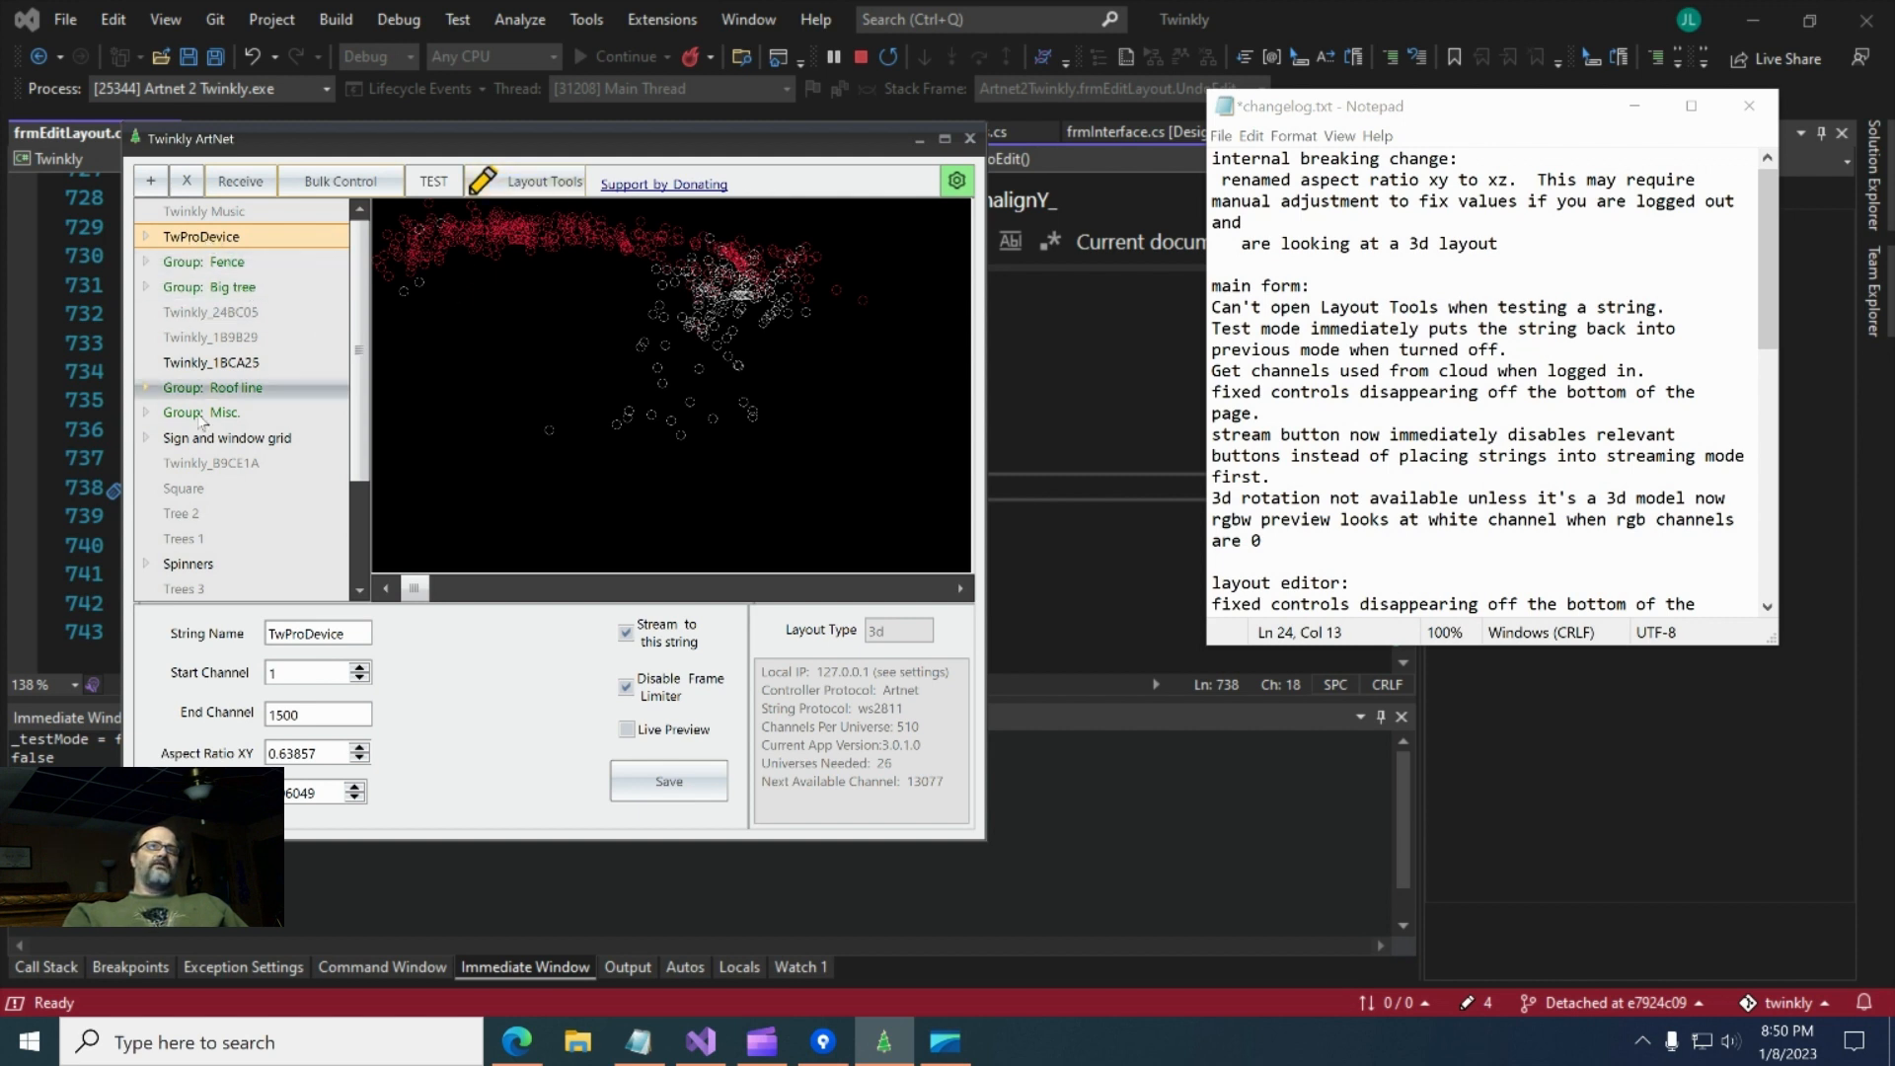
# - Select the group named Group, look at it in the layout editor, and close the editor
pyautogui.scroll(-3, 217, 446)
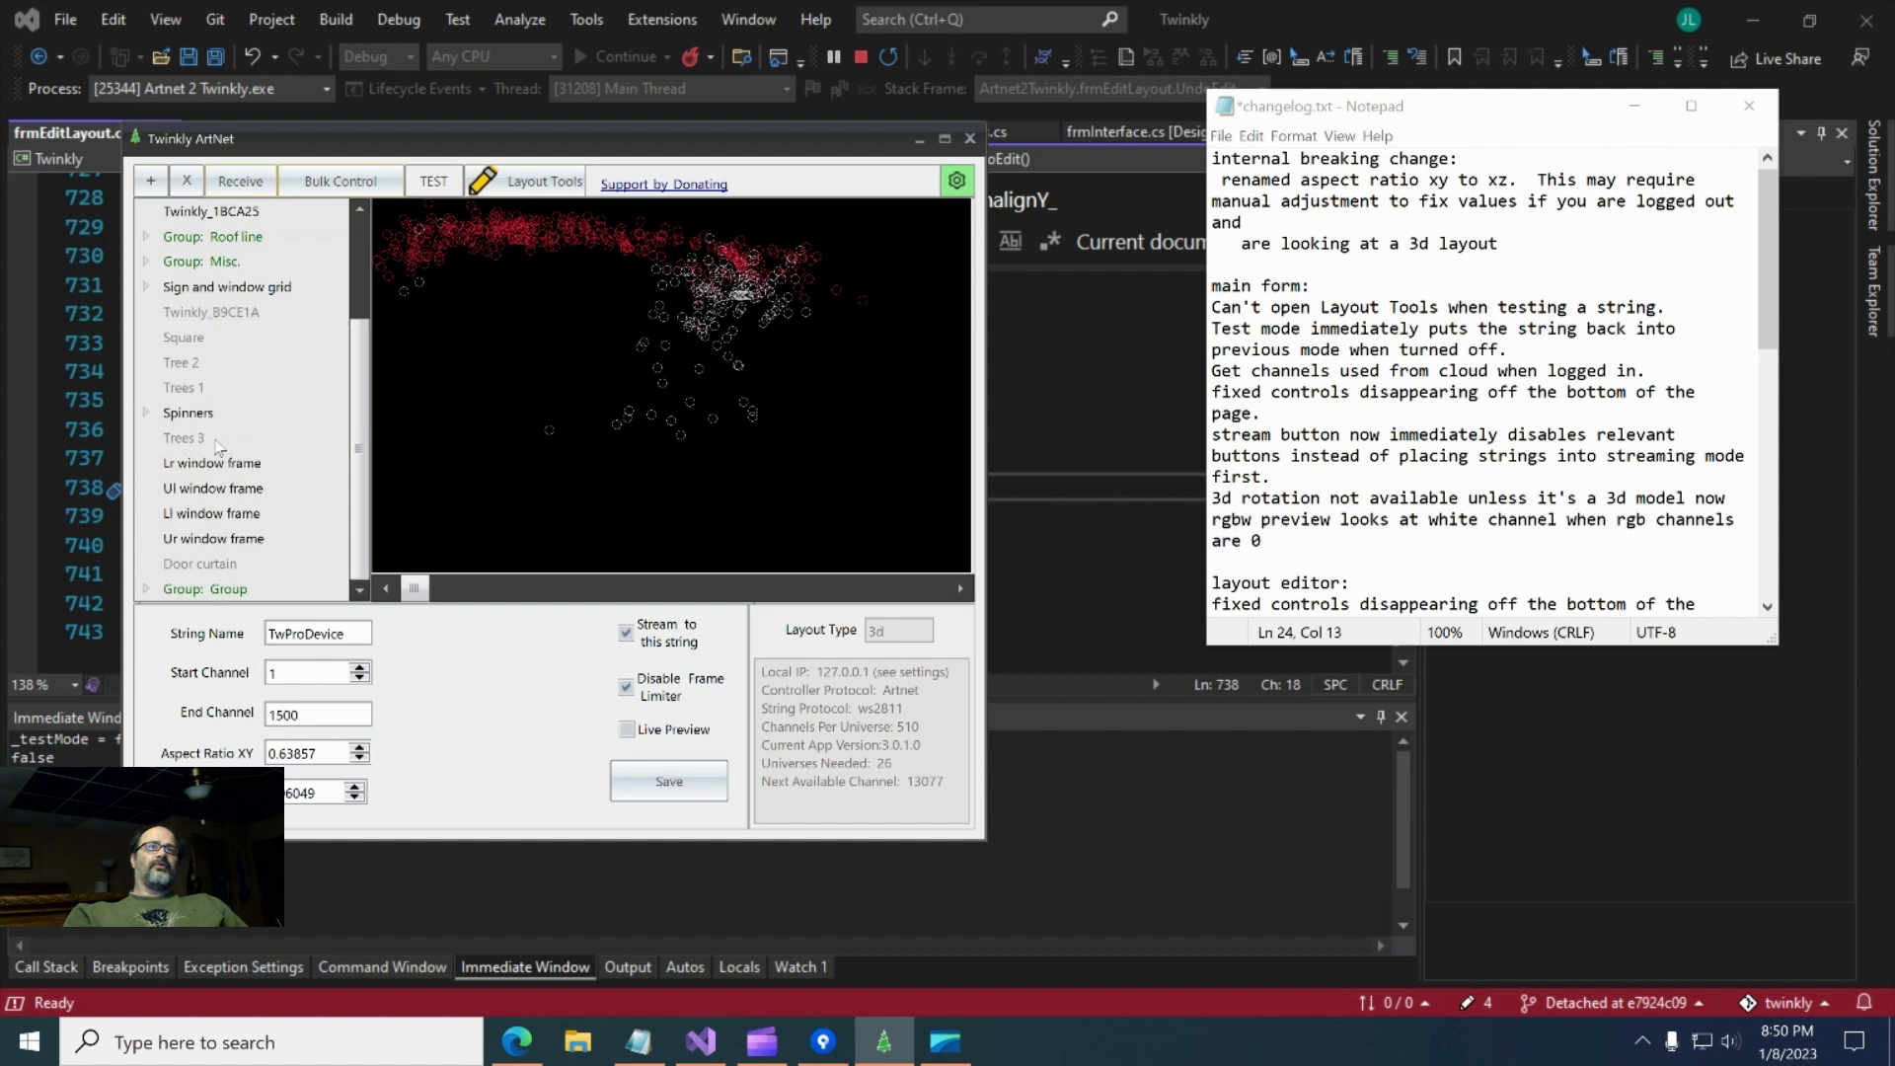
pyautogui.click(214, 592)
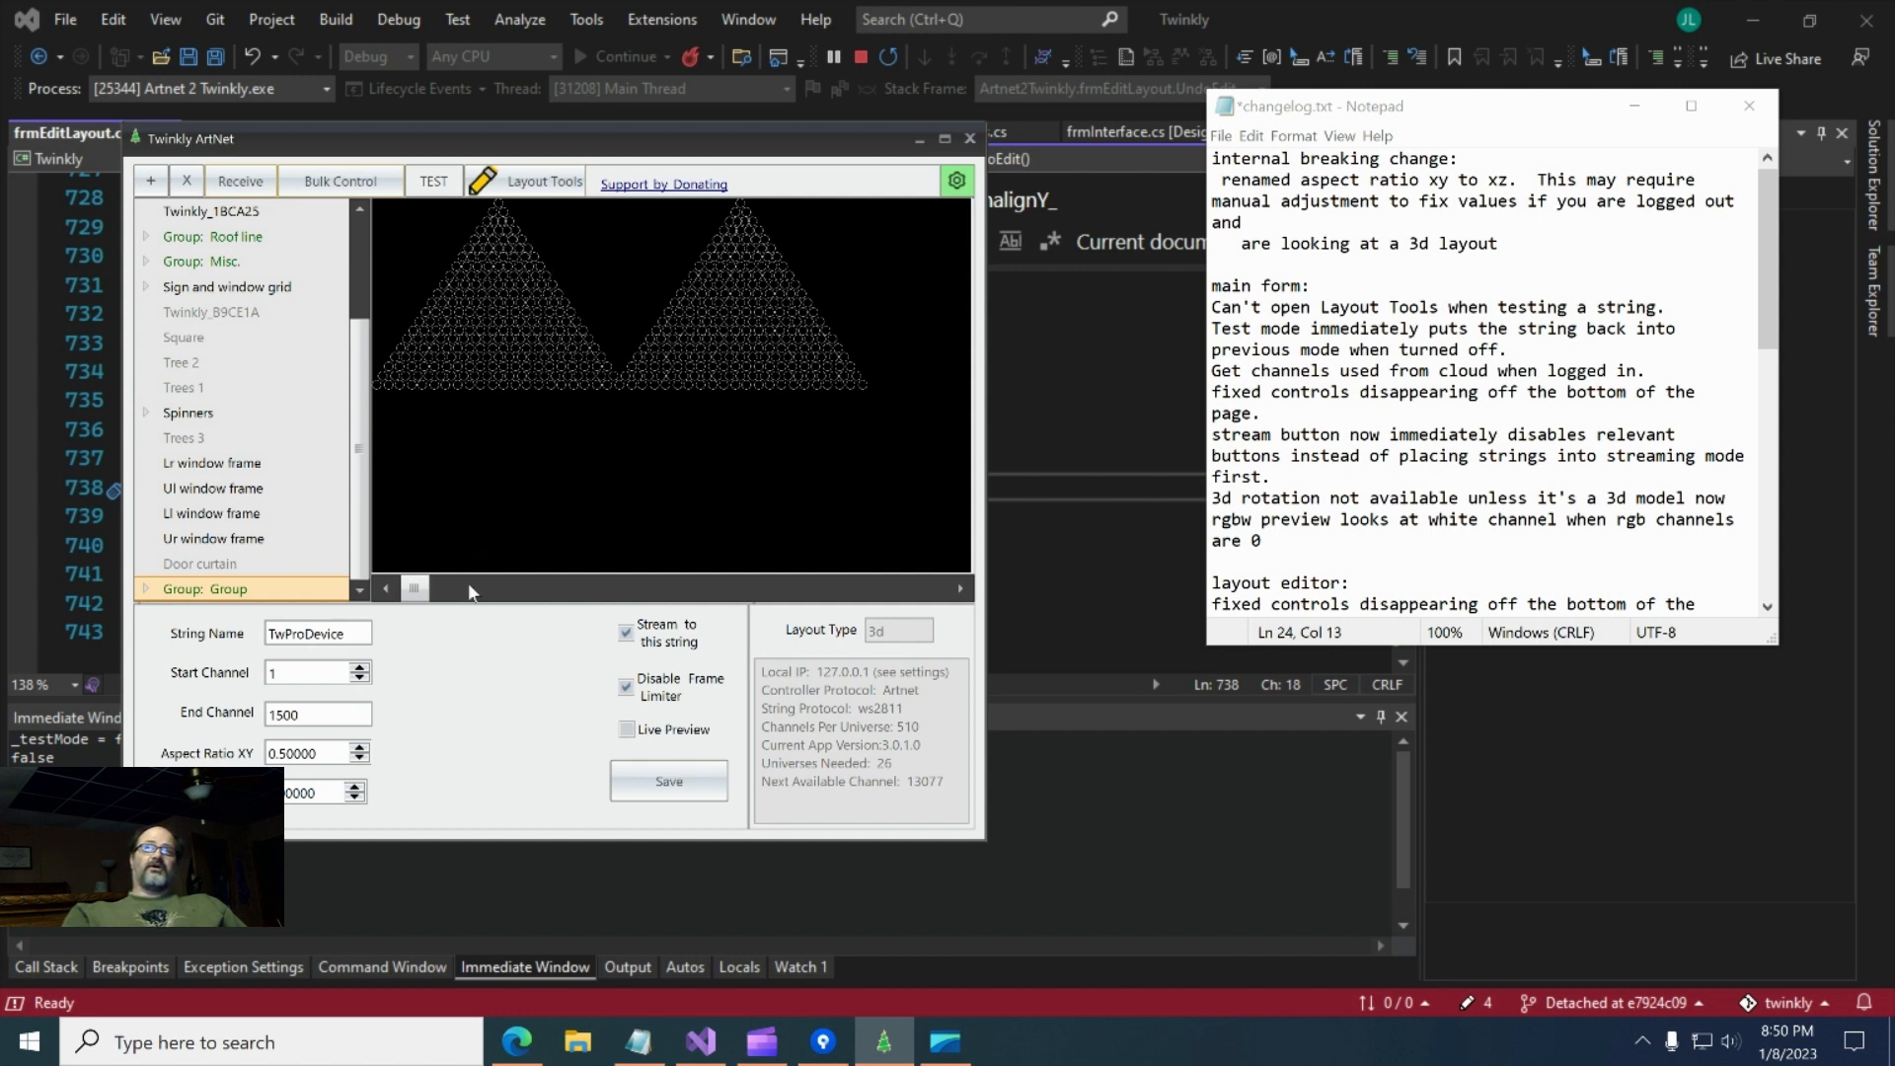
pyautogui.click(553, 184)
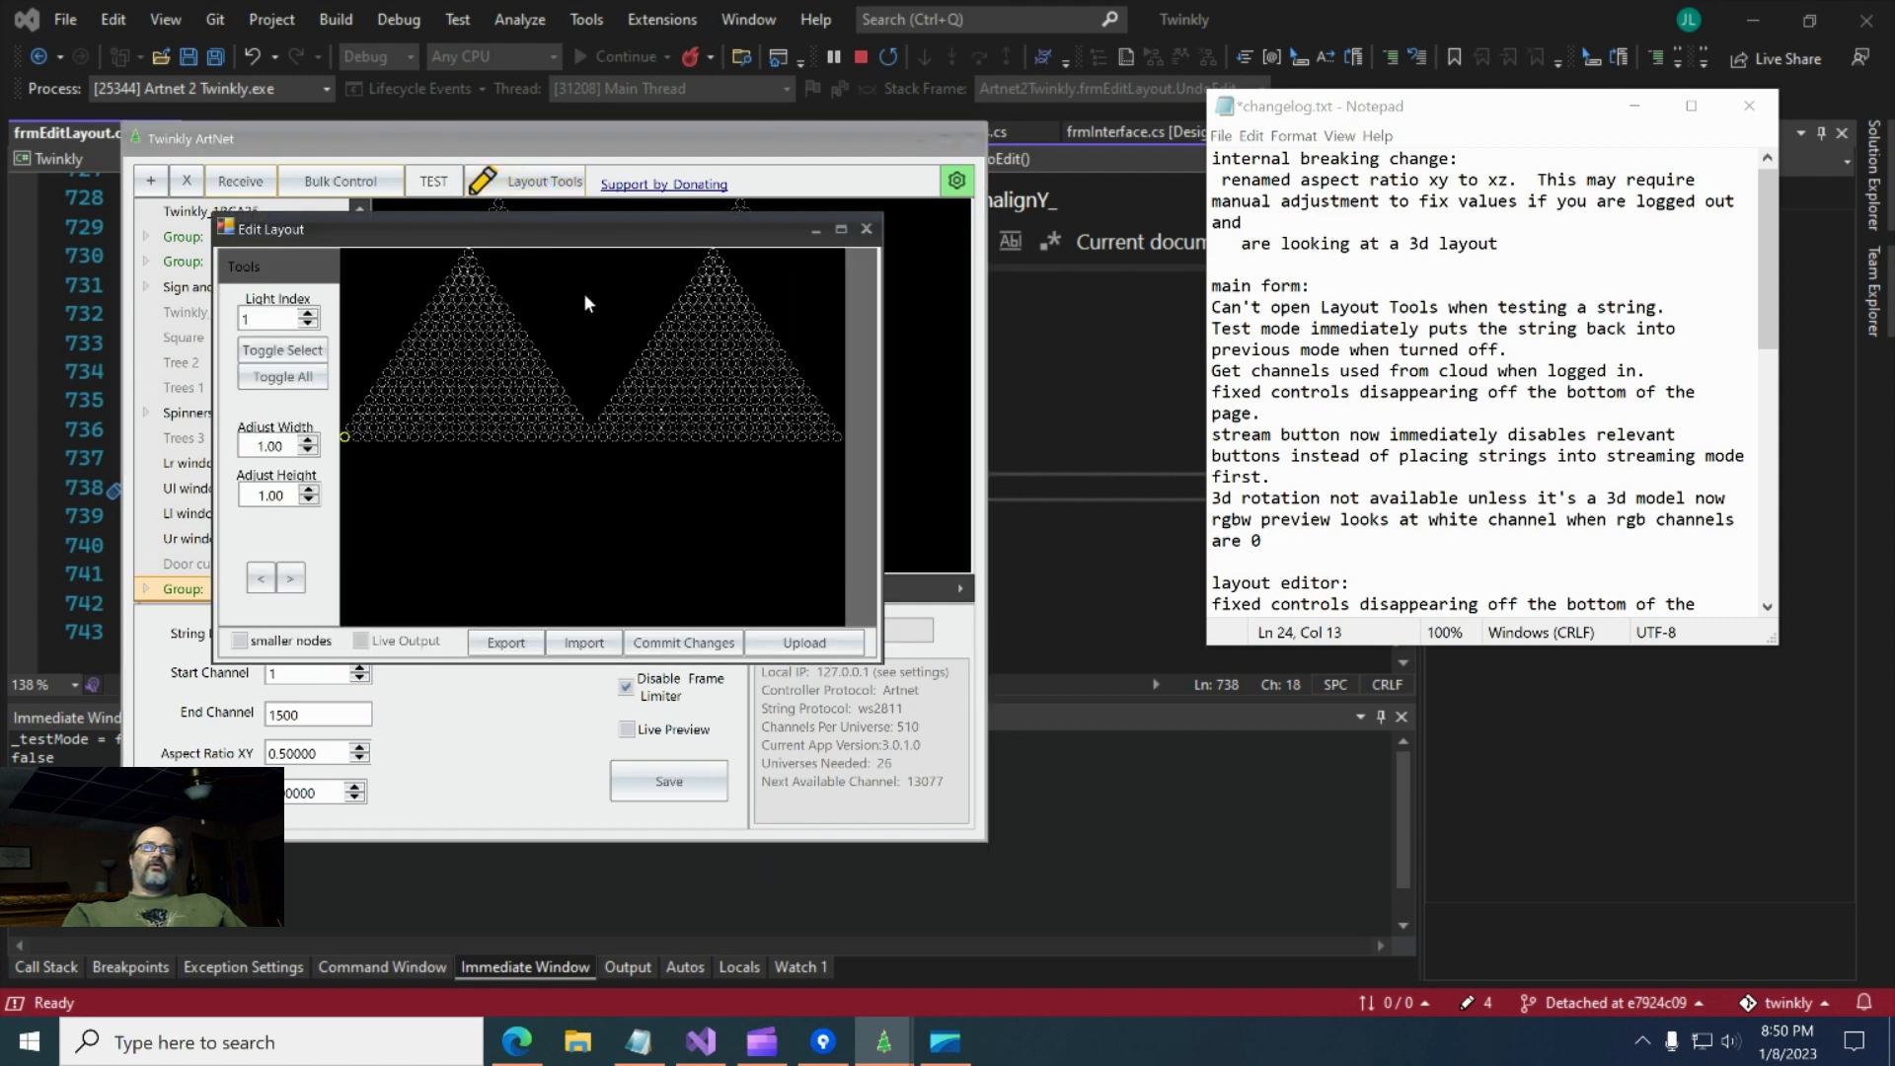
pyautogui.click(854, 230)
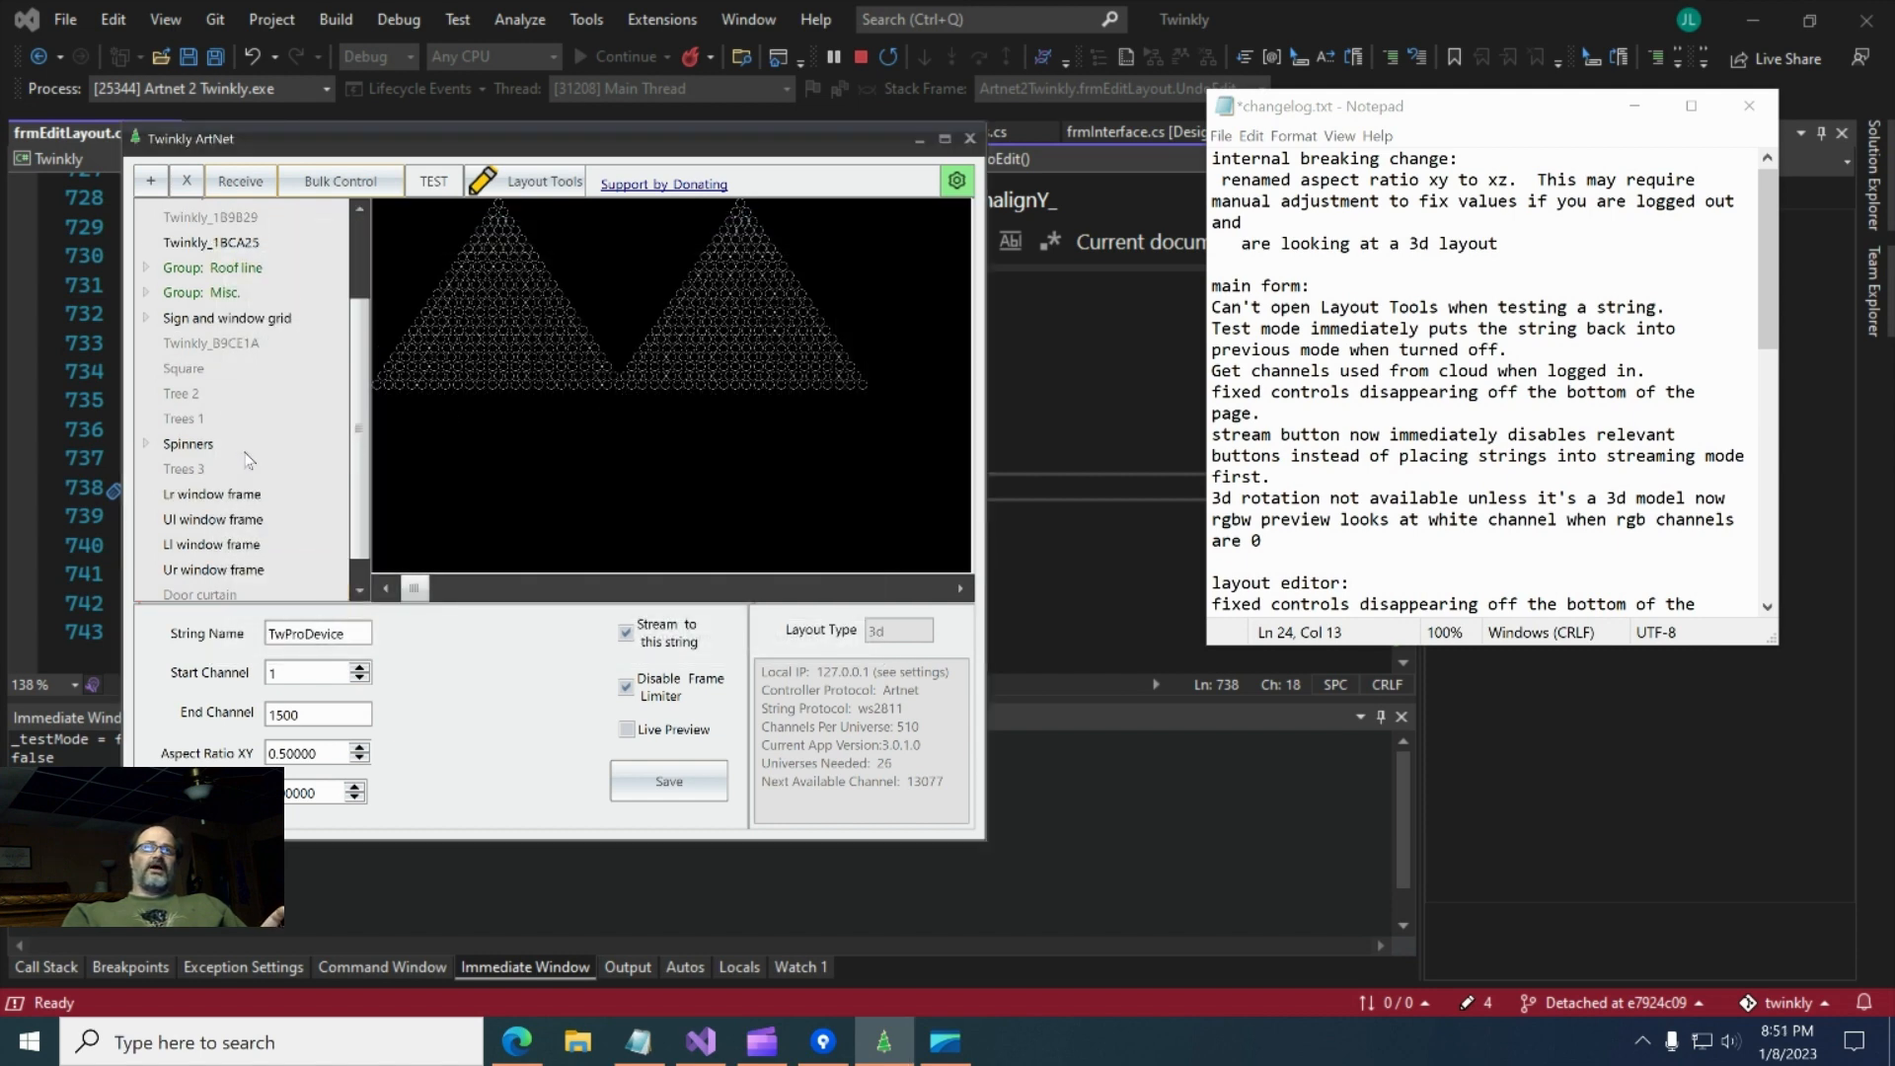
# - Open the layout editor for TwProDevice and enlarge the Edit Layout window
pyautogui.scroll(2, 249, 415)
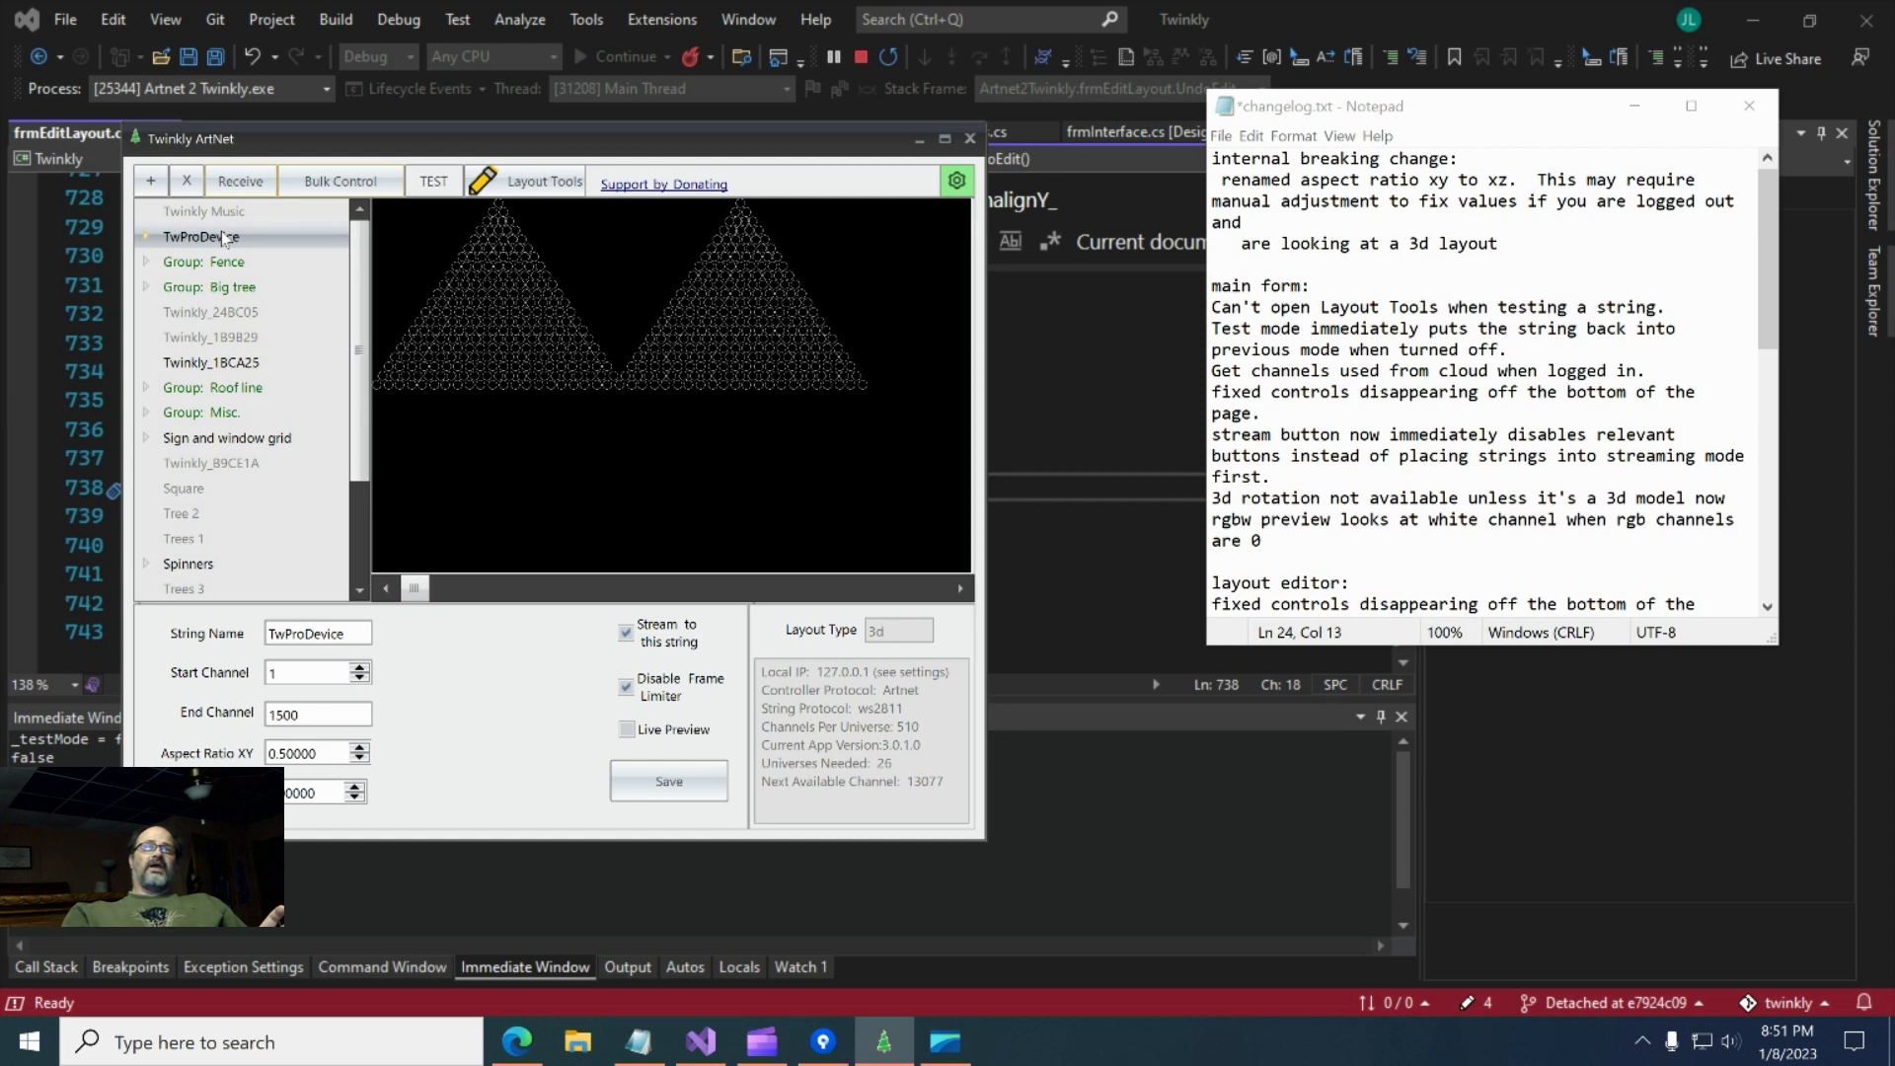
pyautogui.click(225, 238)
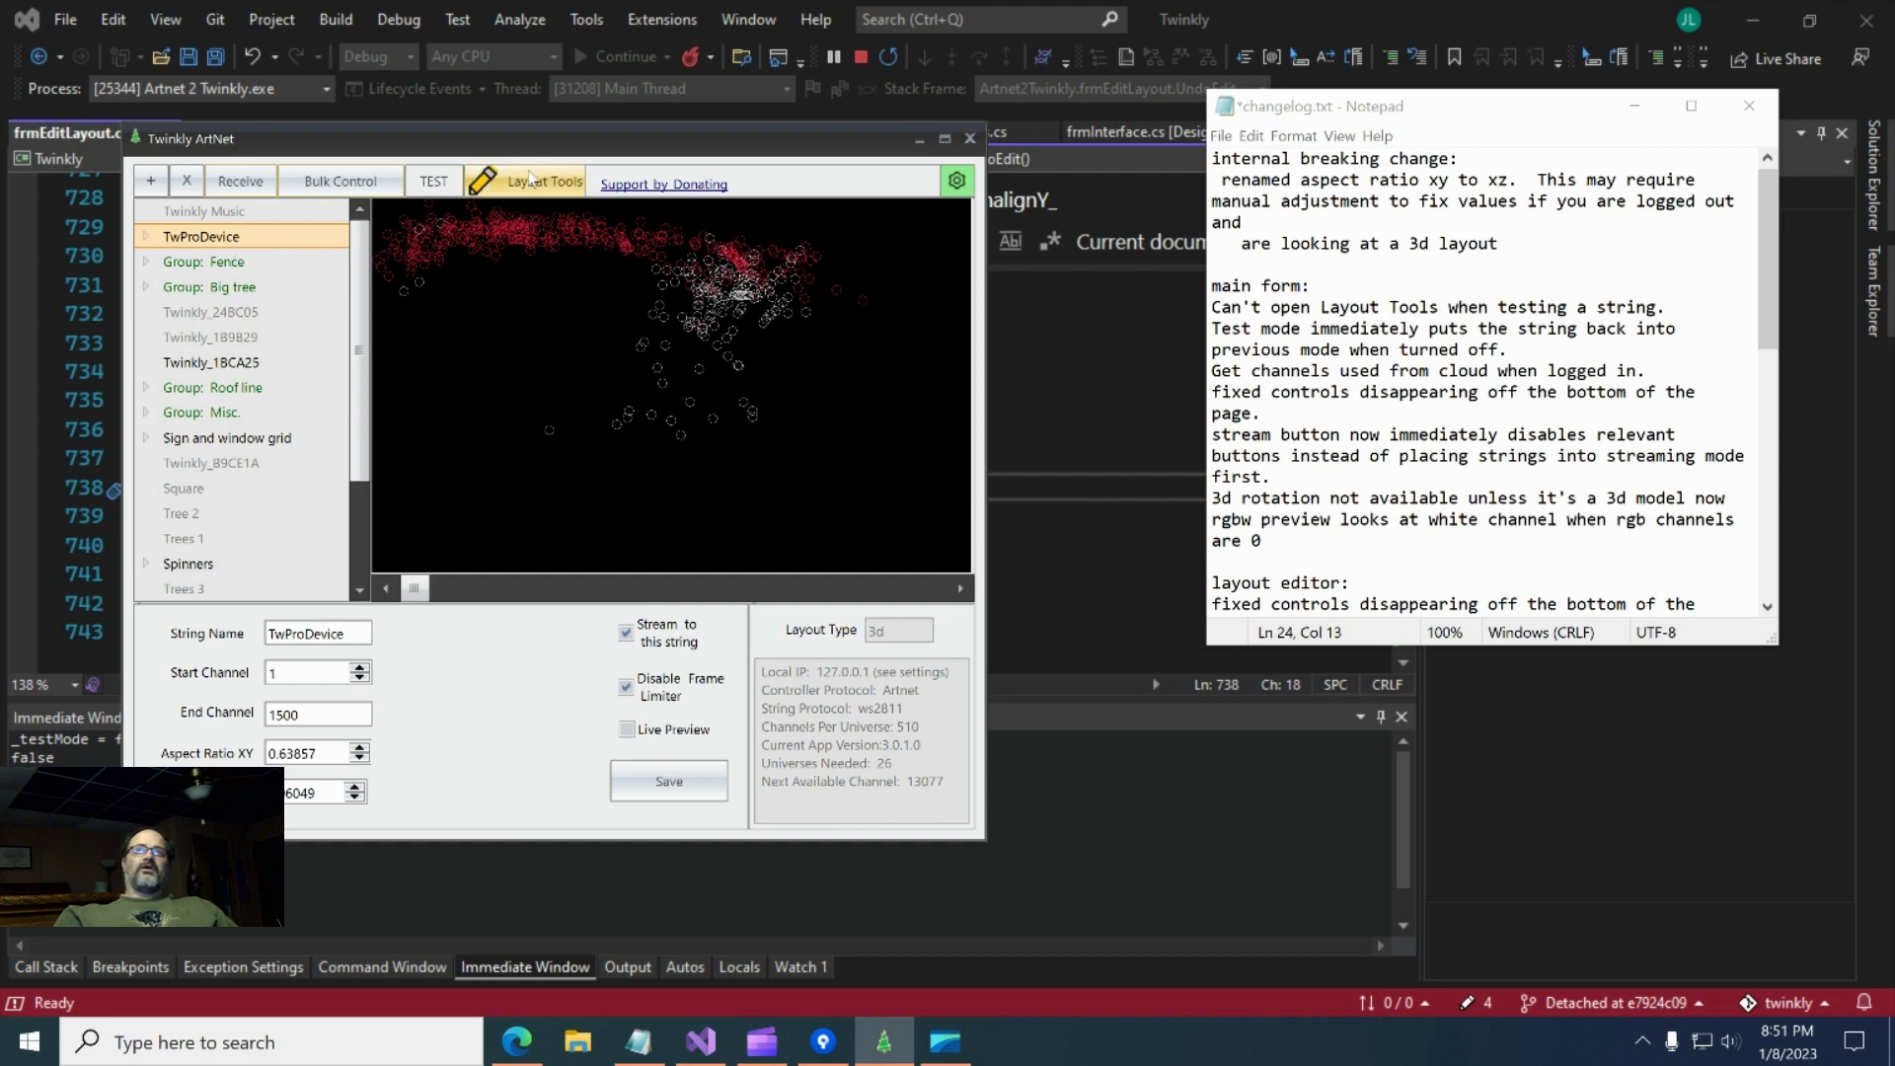
pyautogui.click(531, 179)
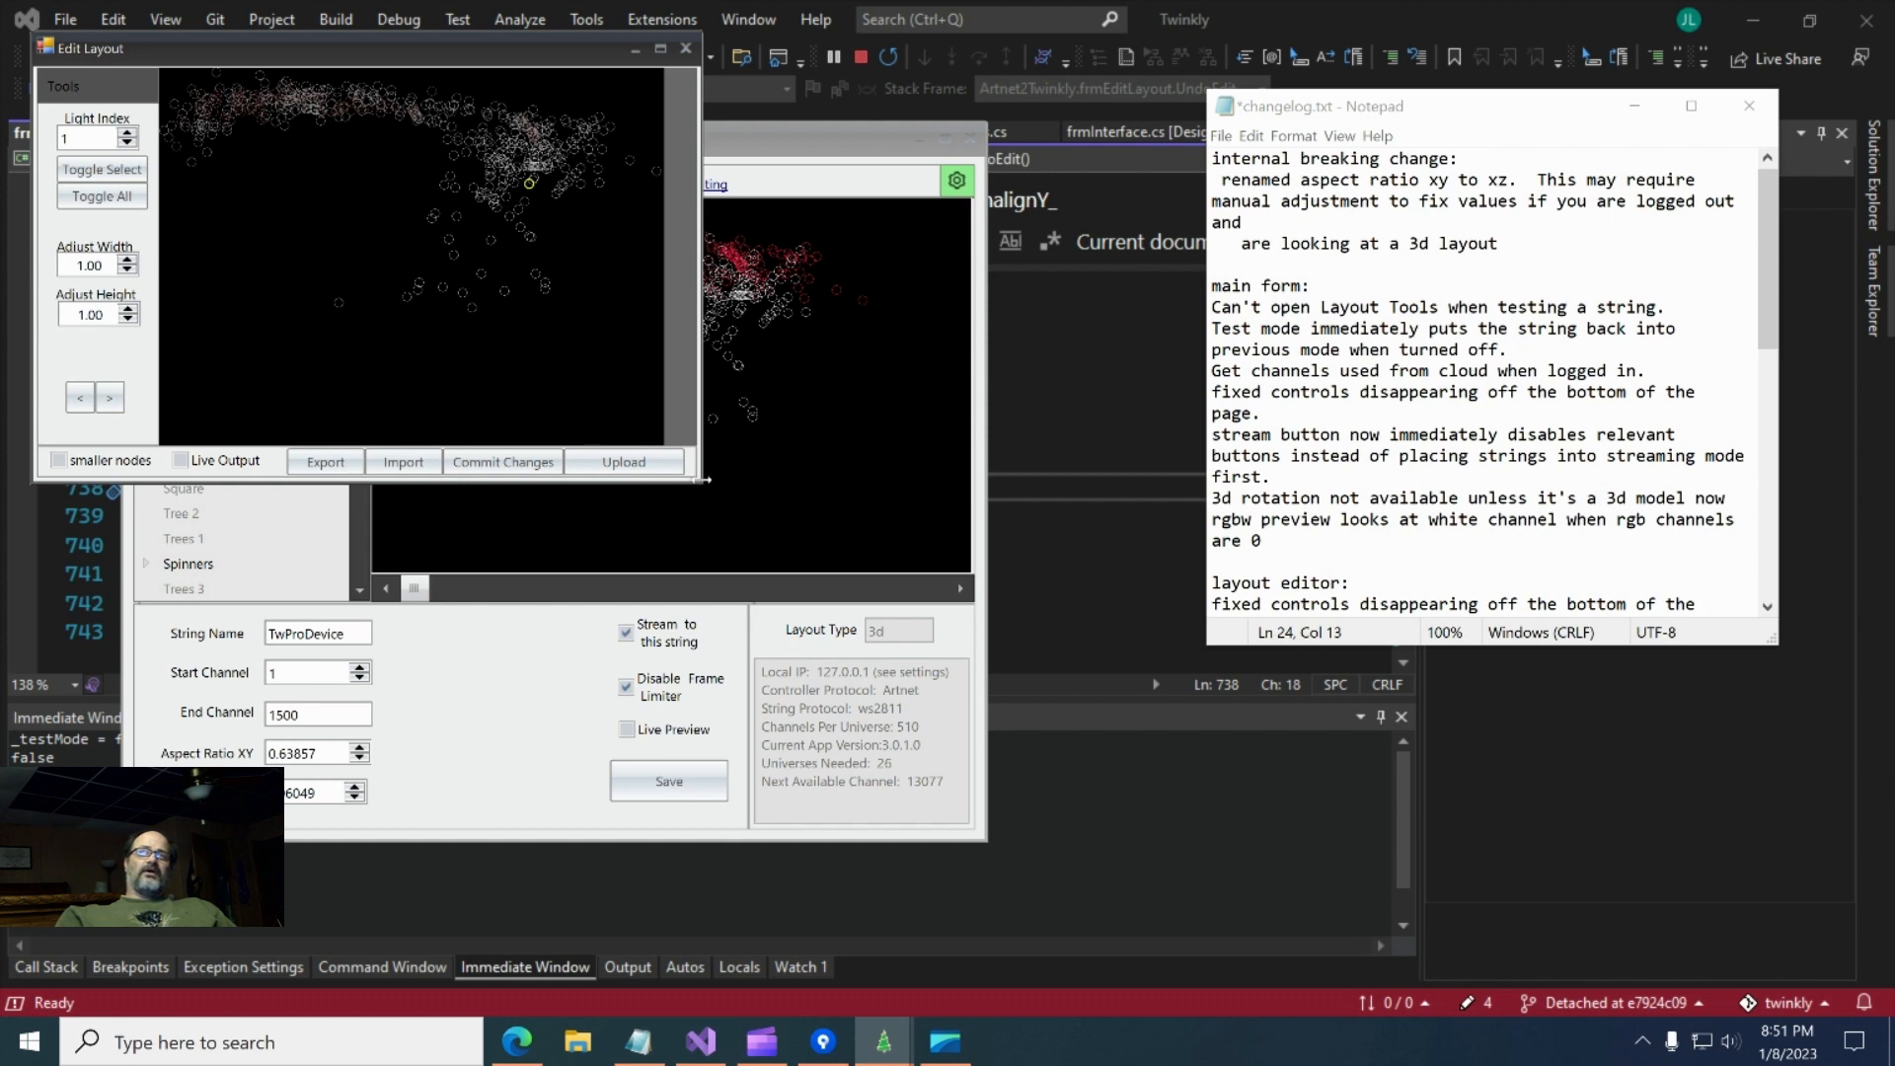
pyautogui.moveTo(702, 482); pyautogui.dragTo(1096, 797)
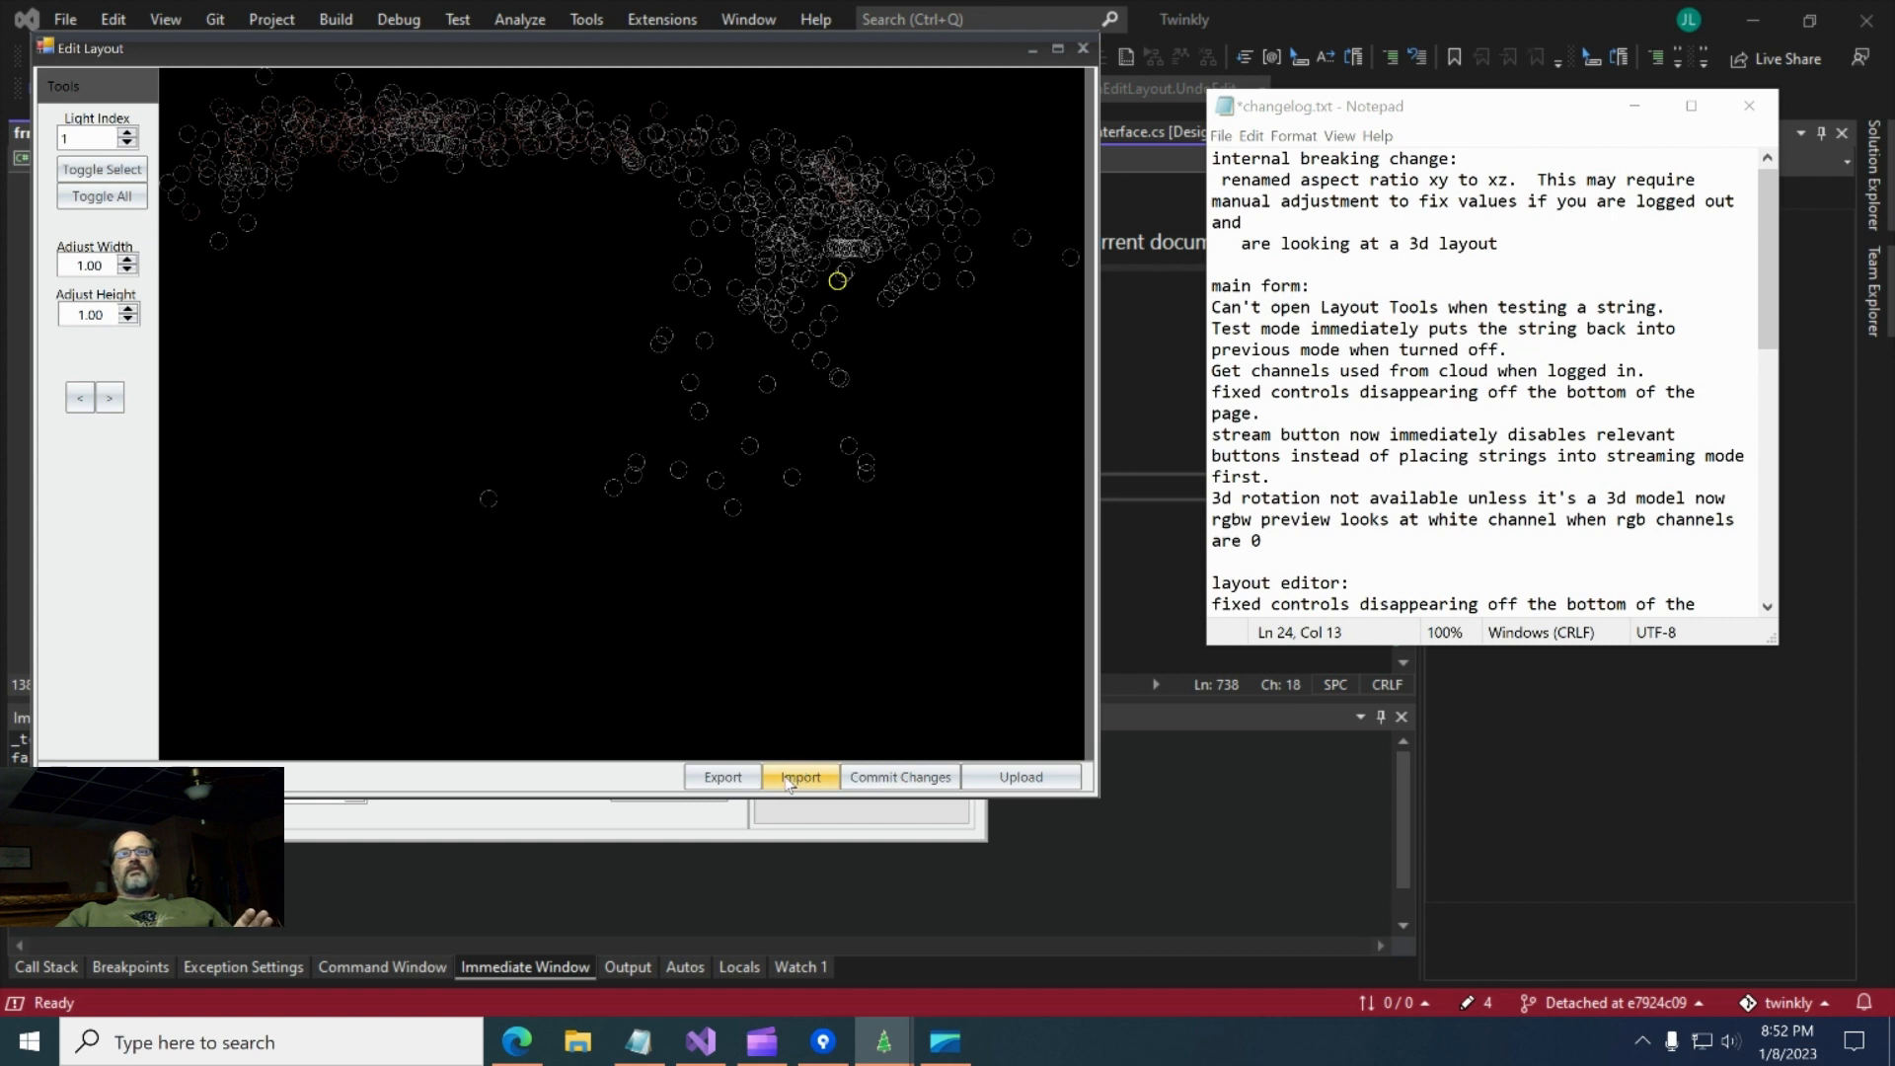
# - Select the scattered lights below the main cluster and move them as a block down and to the left
pyautogui.moveTo(484, 253); pyautogui.dragTo(965, 713)
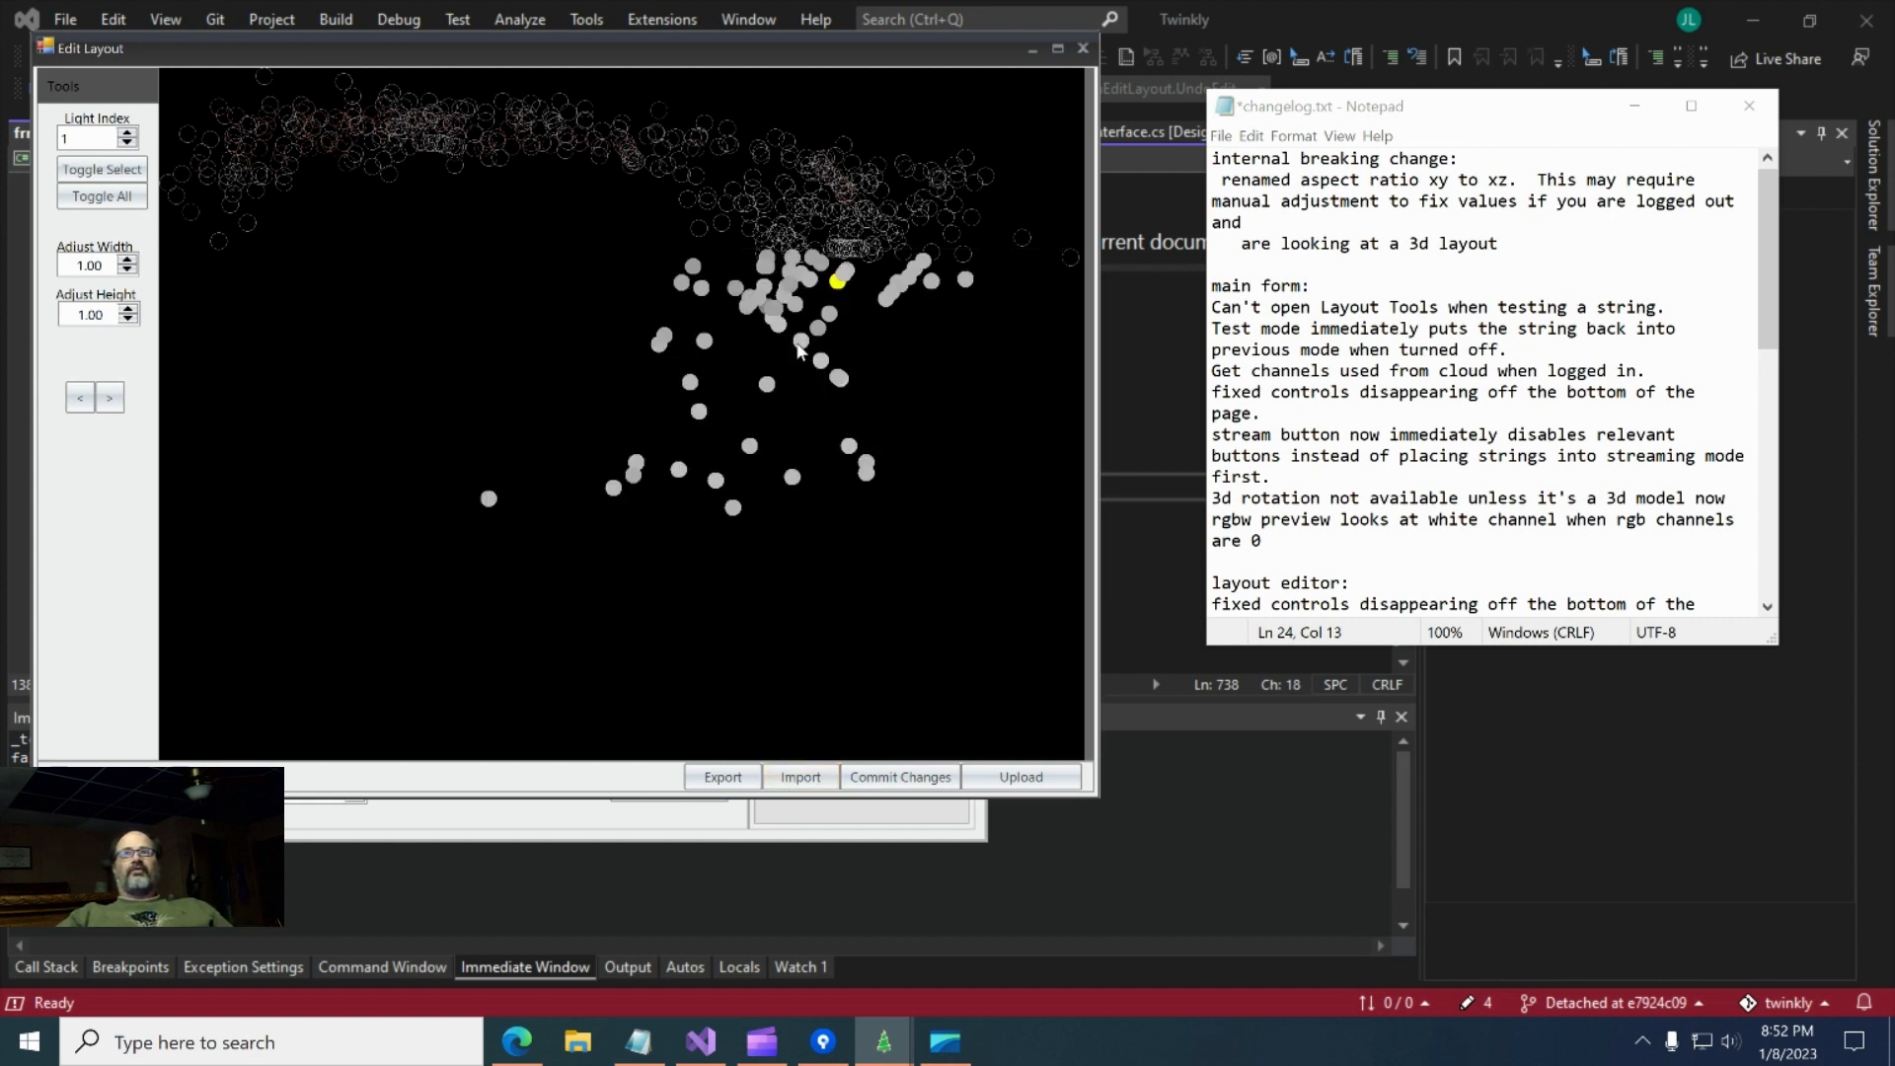
pyautogui.moveTo(800, 341); pyautogui.dragTo(495, 497)
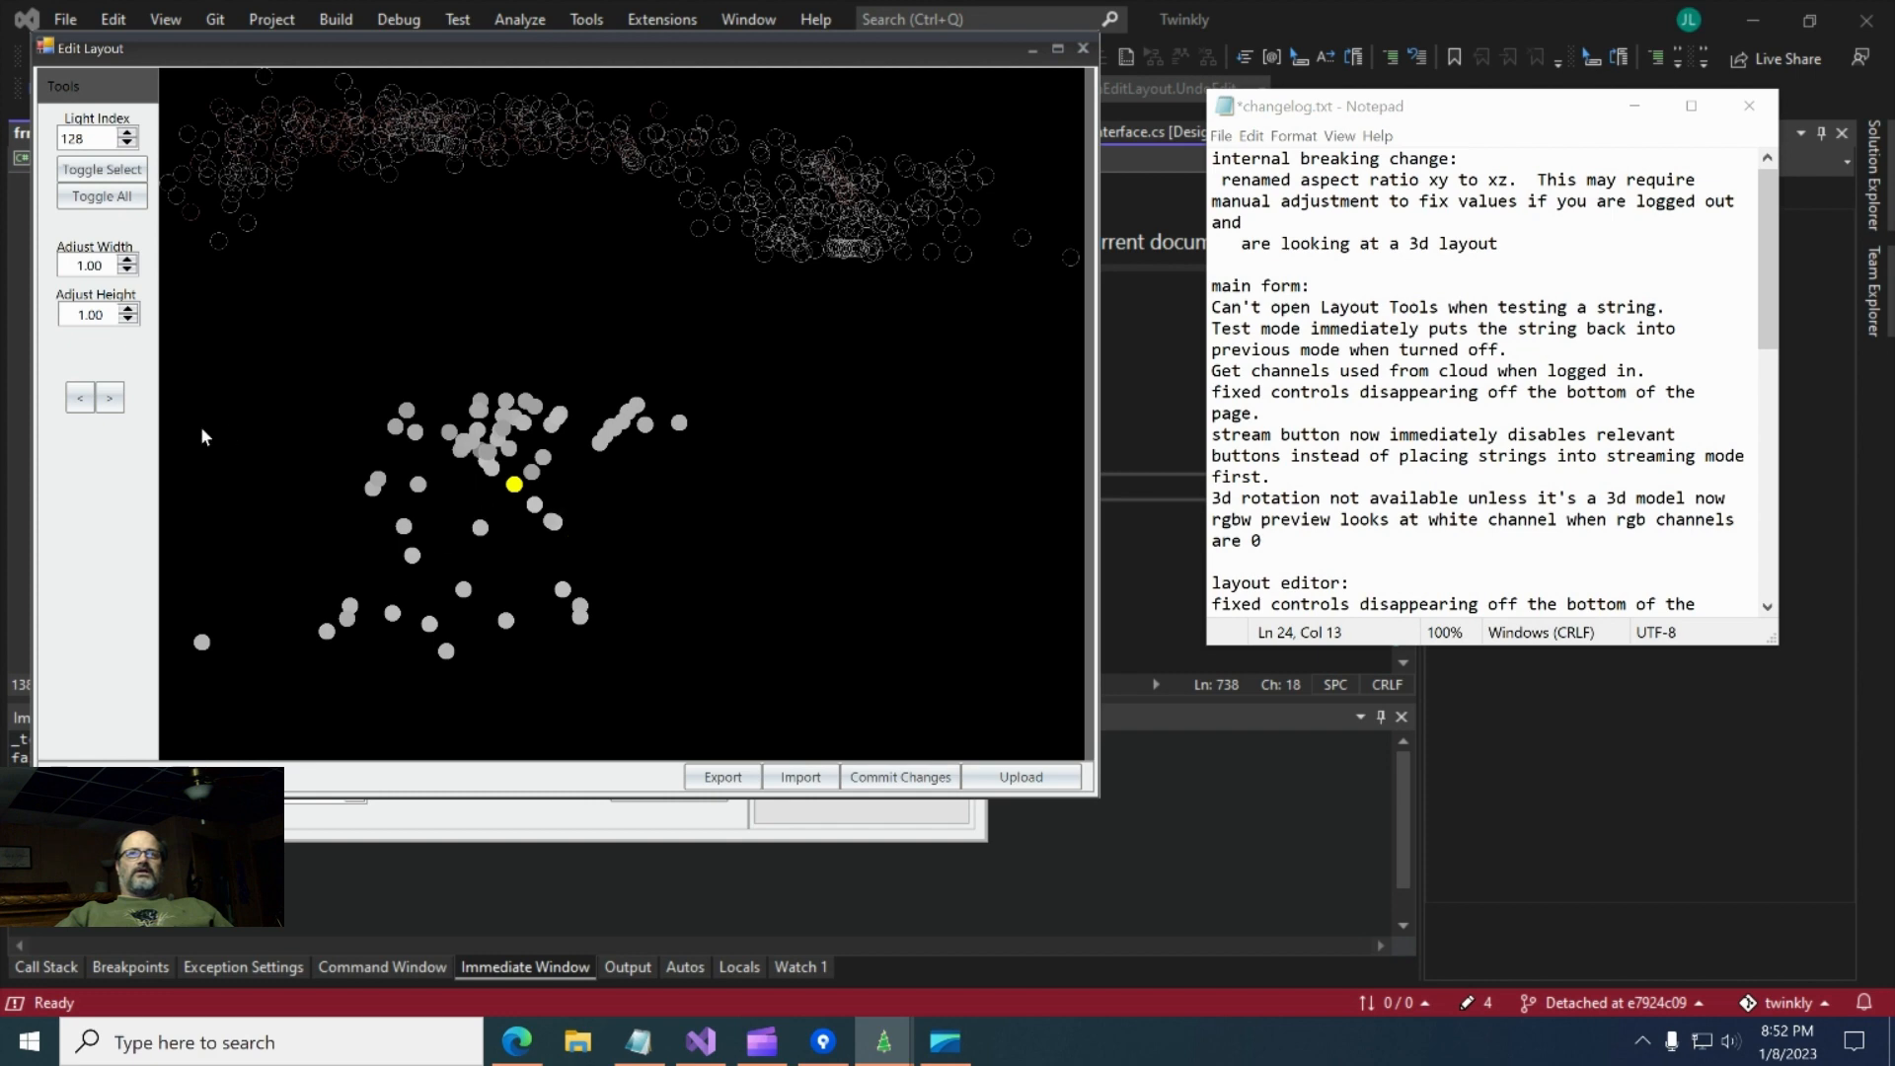
# - Rotate the 3D layout to inspect the moved lights' depth and return to the front view
pyautogui.click(115, 401)
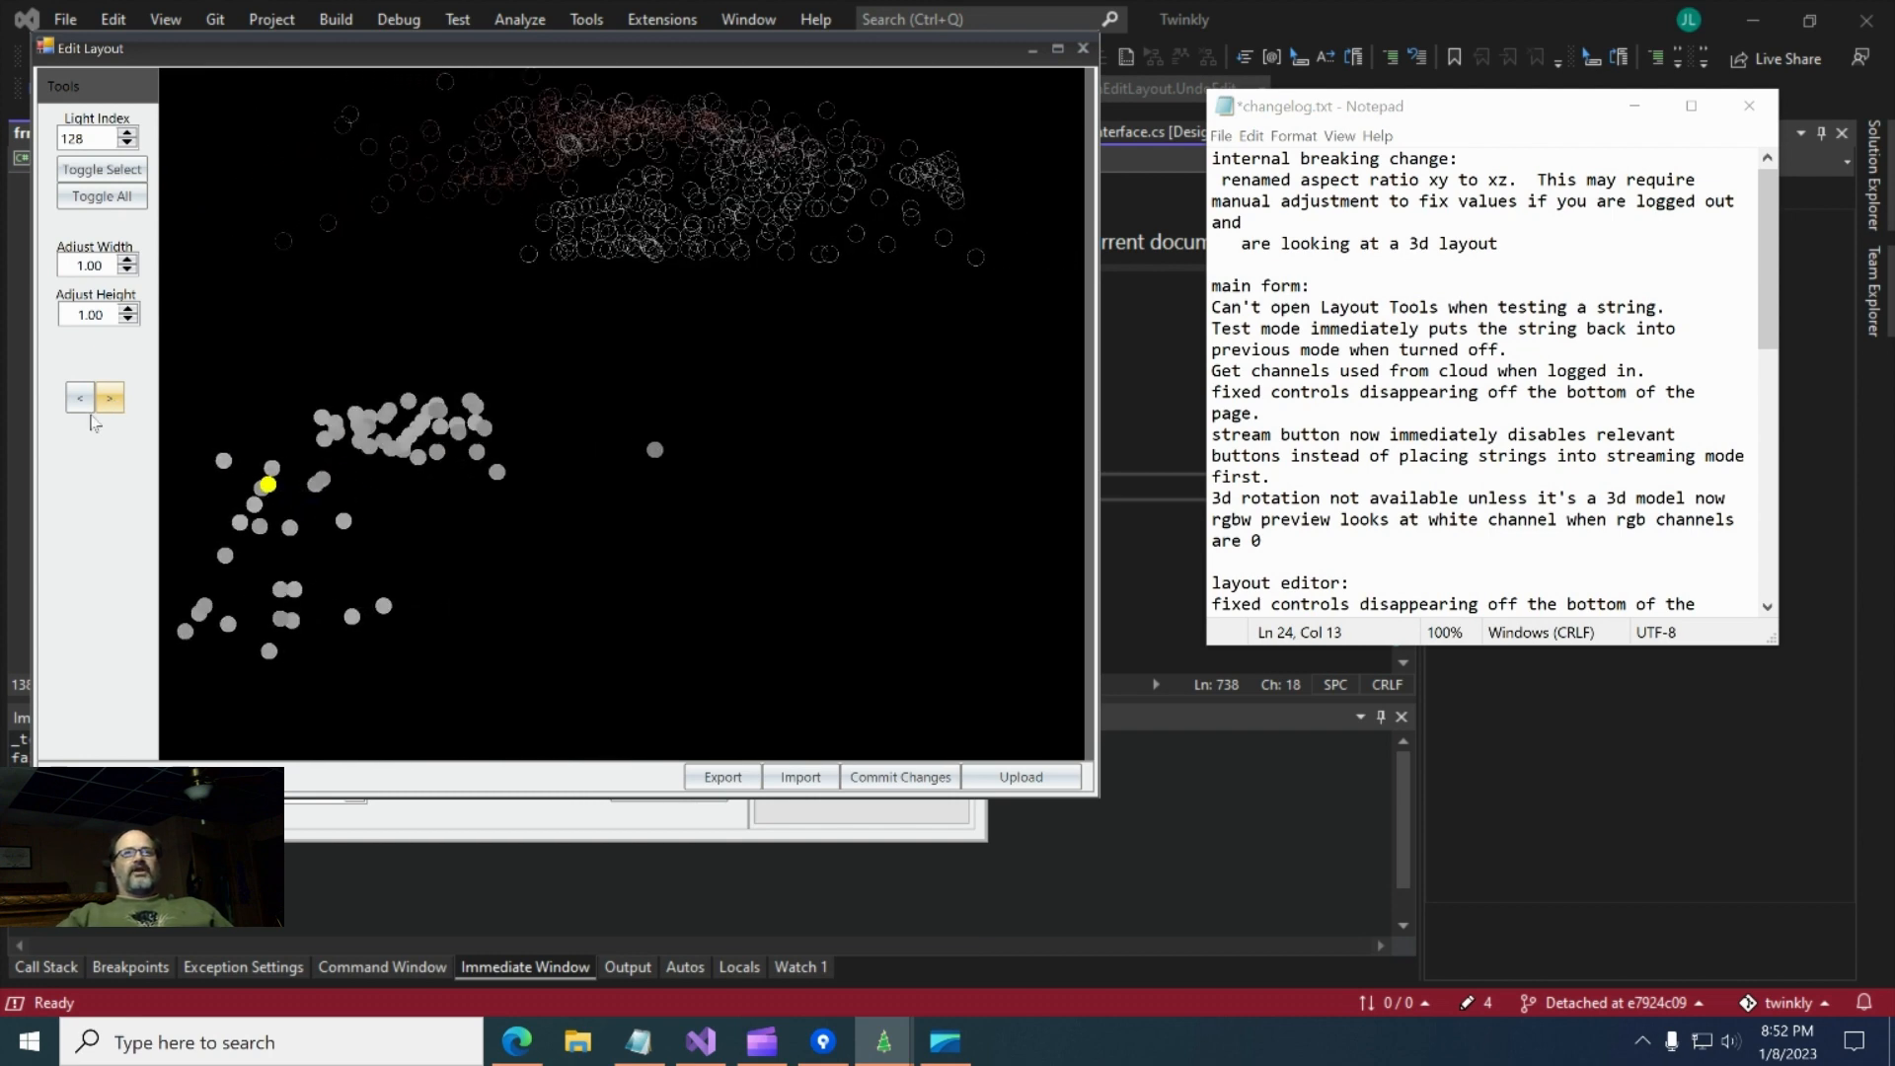
pyautogui.click(77, 399)
pyautogui.click(75, 404)
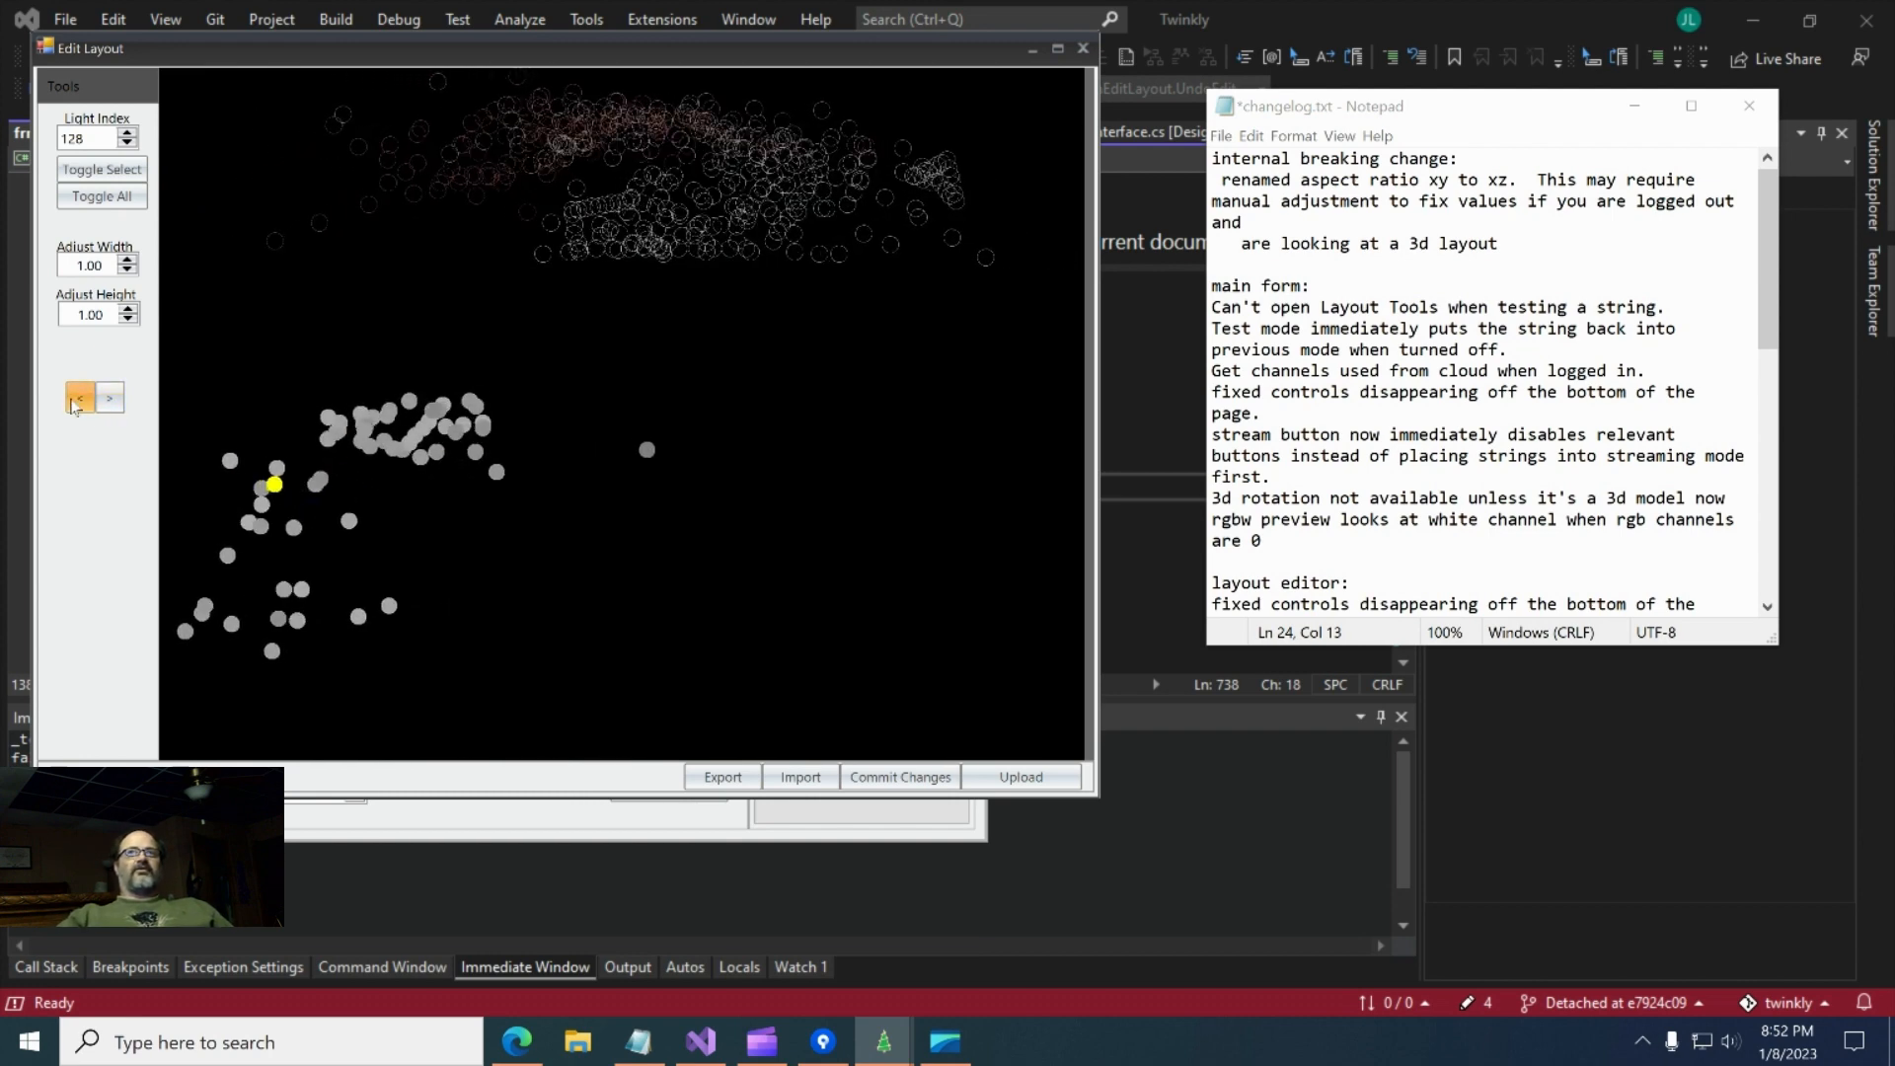
pyautogui.click(75, 404)
pyautogui.click(76, 407)
pyautogui.click(76, 406)
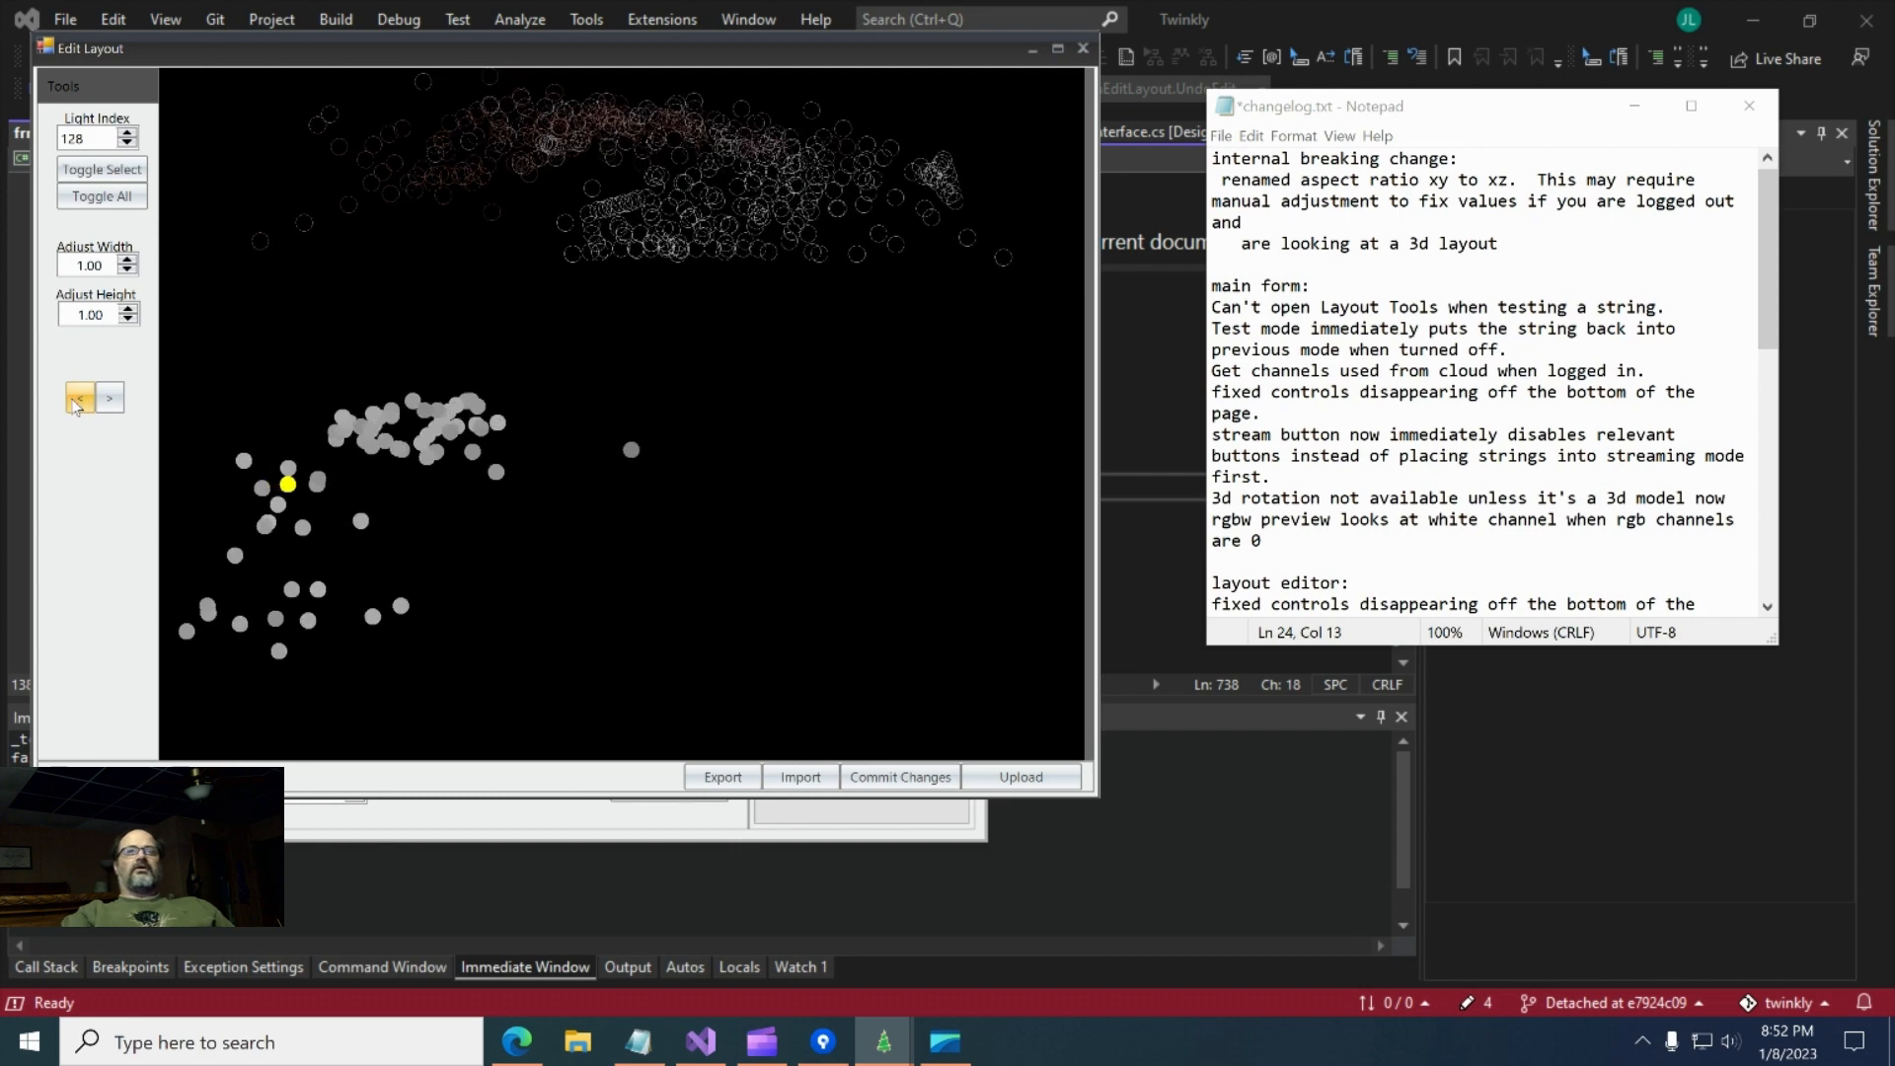
pyautogui.click(76, 406)
pyautogui.click(76, 407)
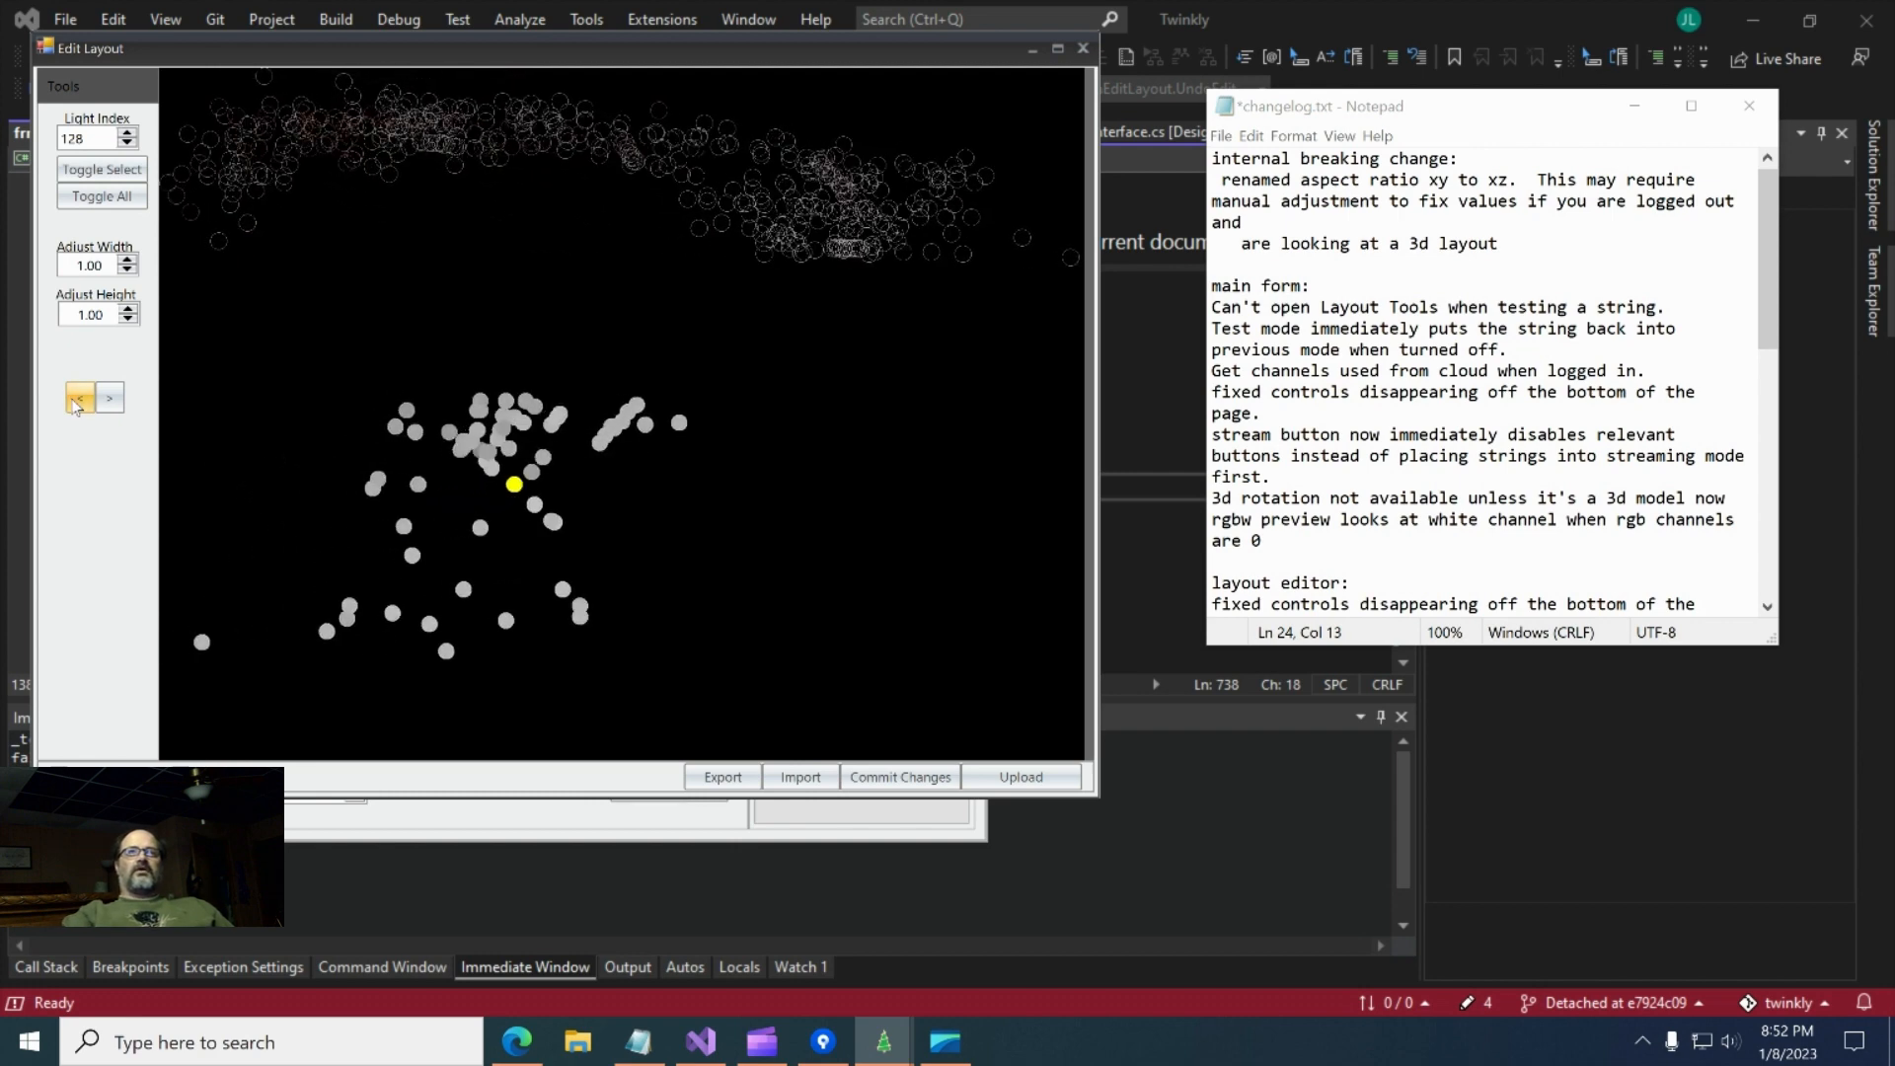
# - Align the selected lights on the Z axis
pyautogui.click(65, 93)
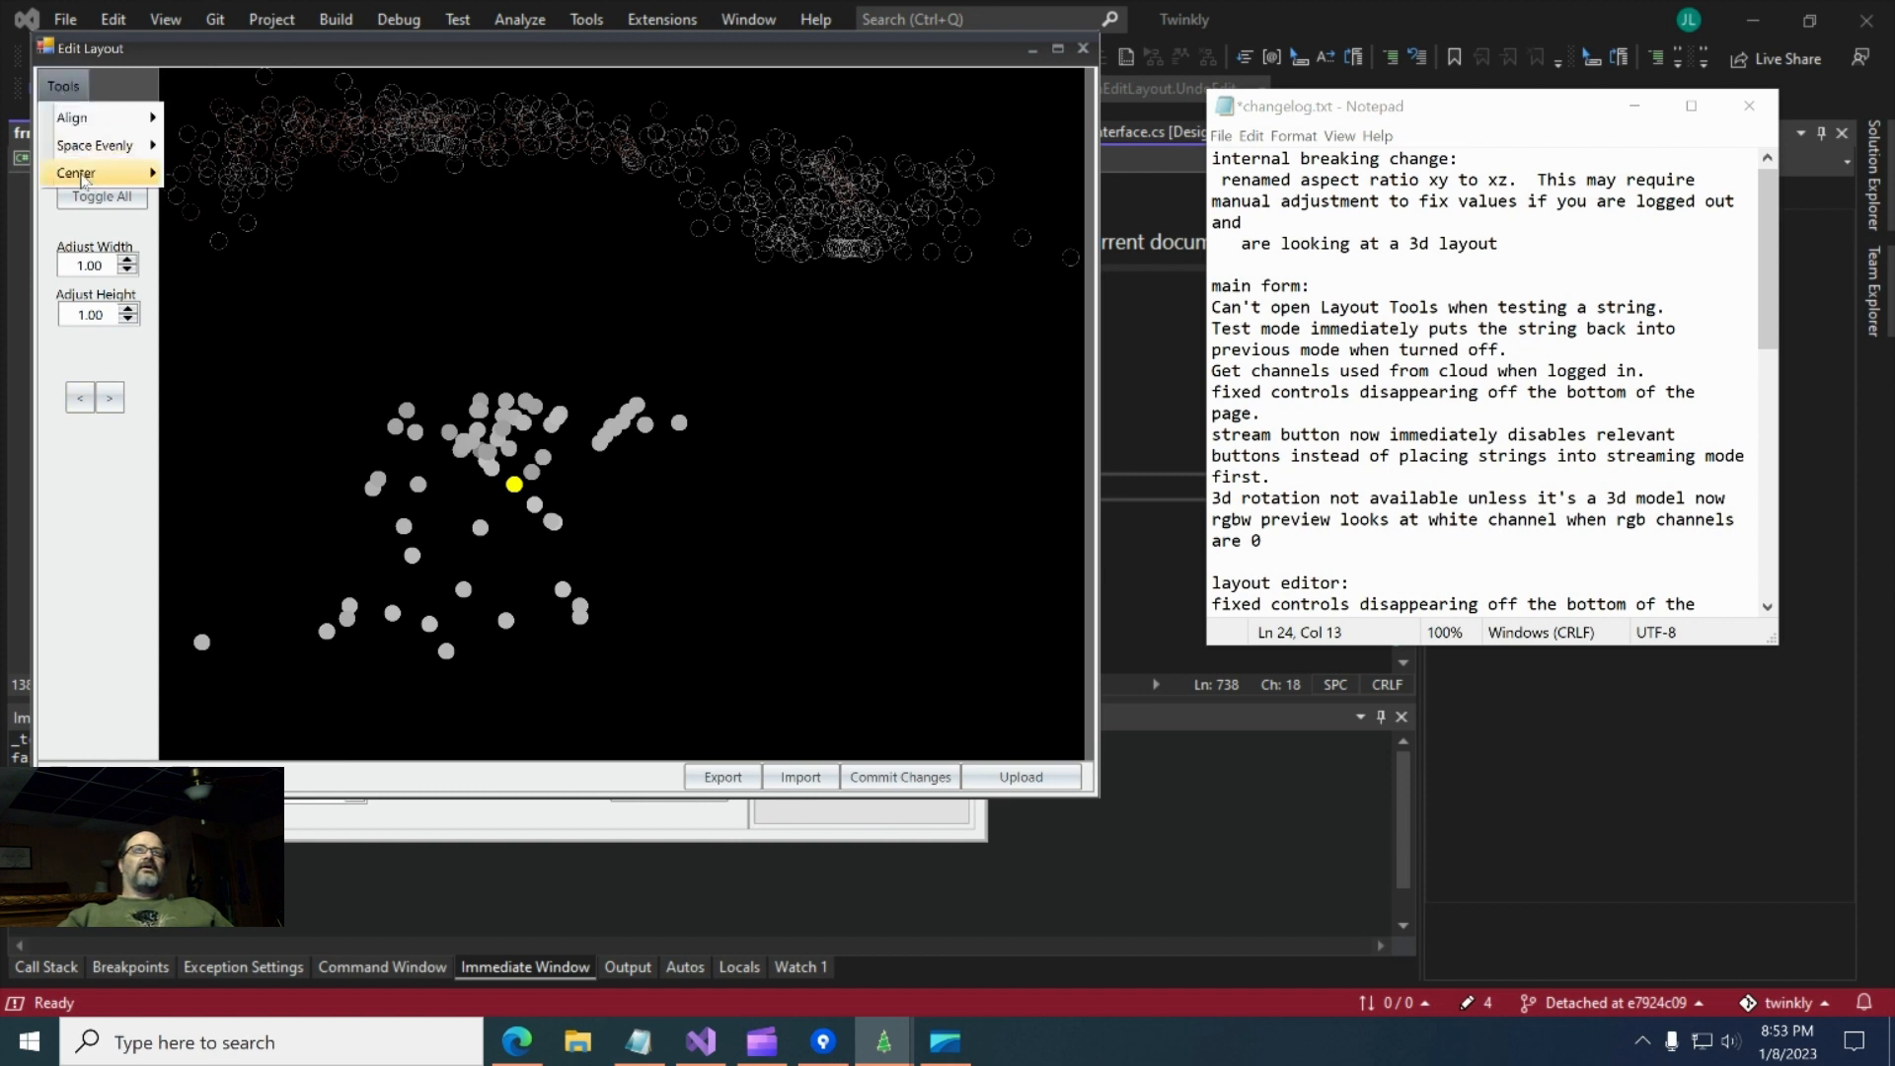
pyautogui.moveTo(96, 120)
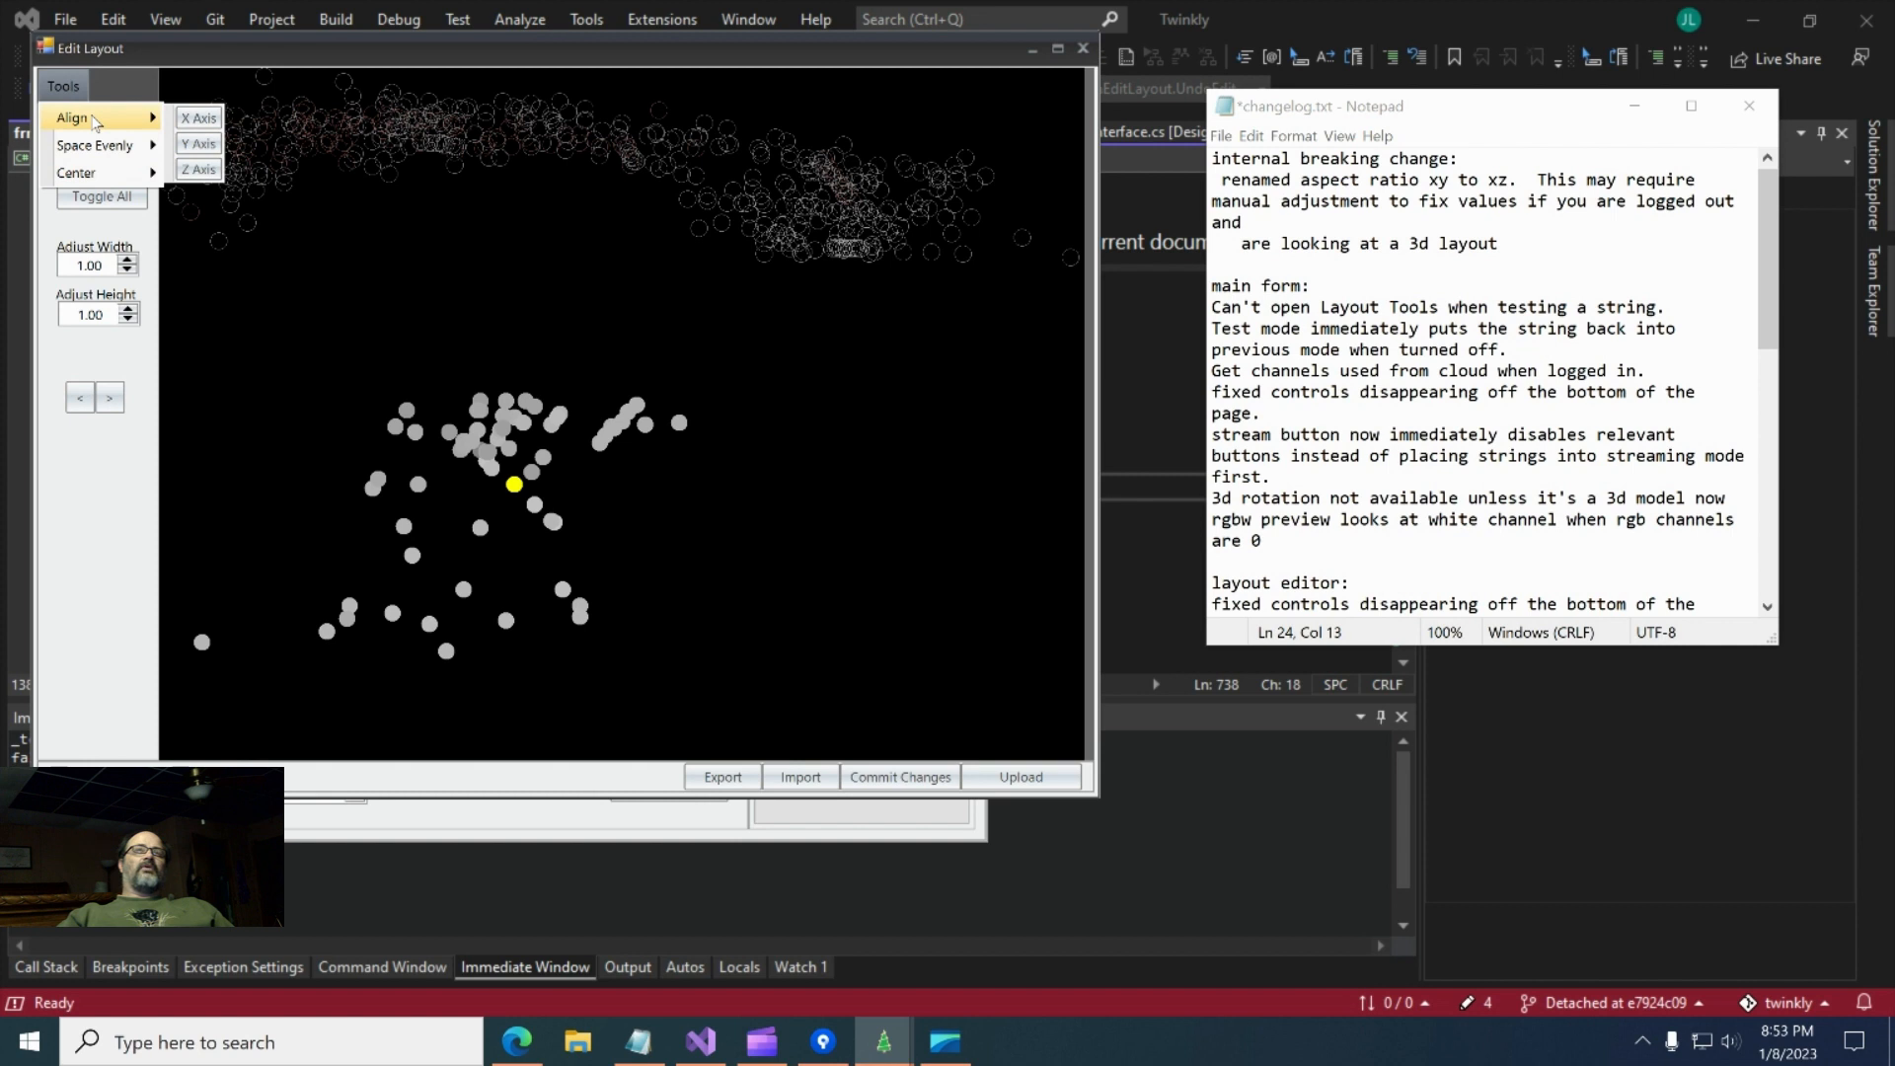
pyautogui.click(205, 173)
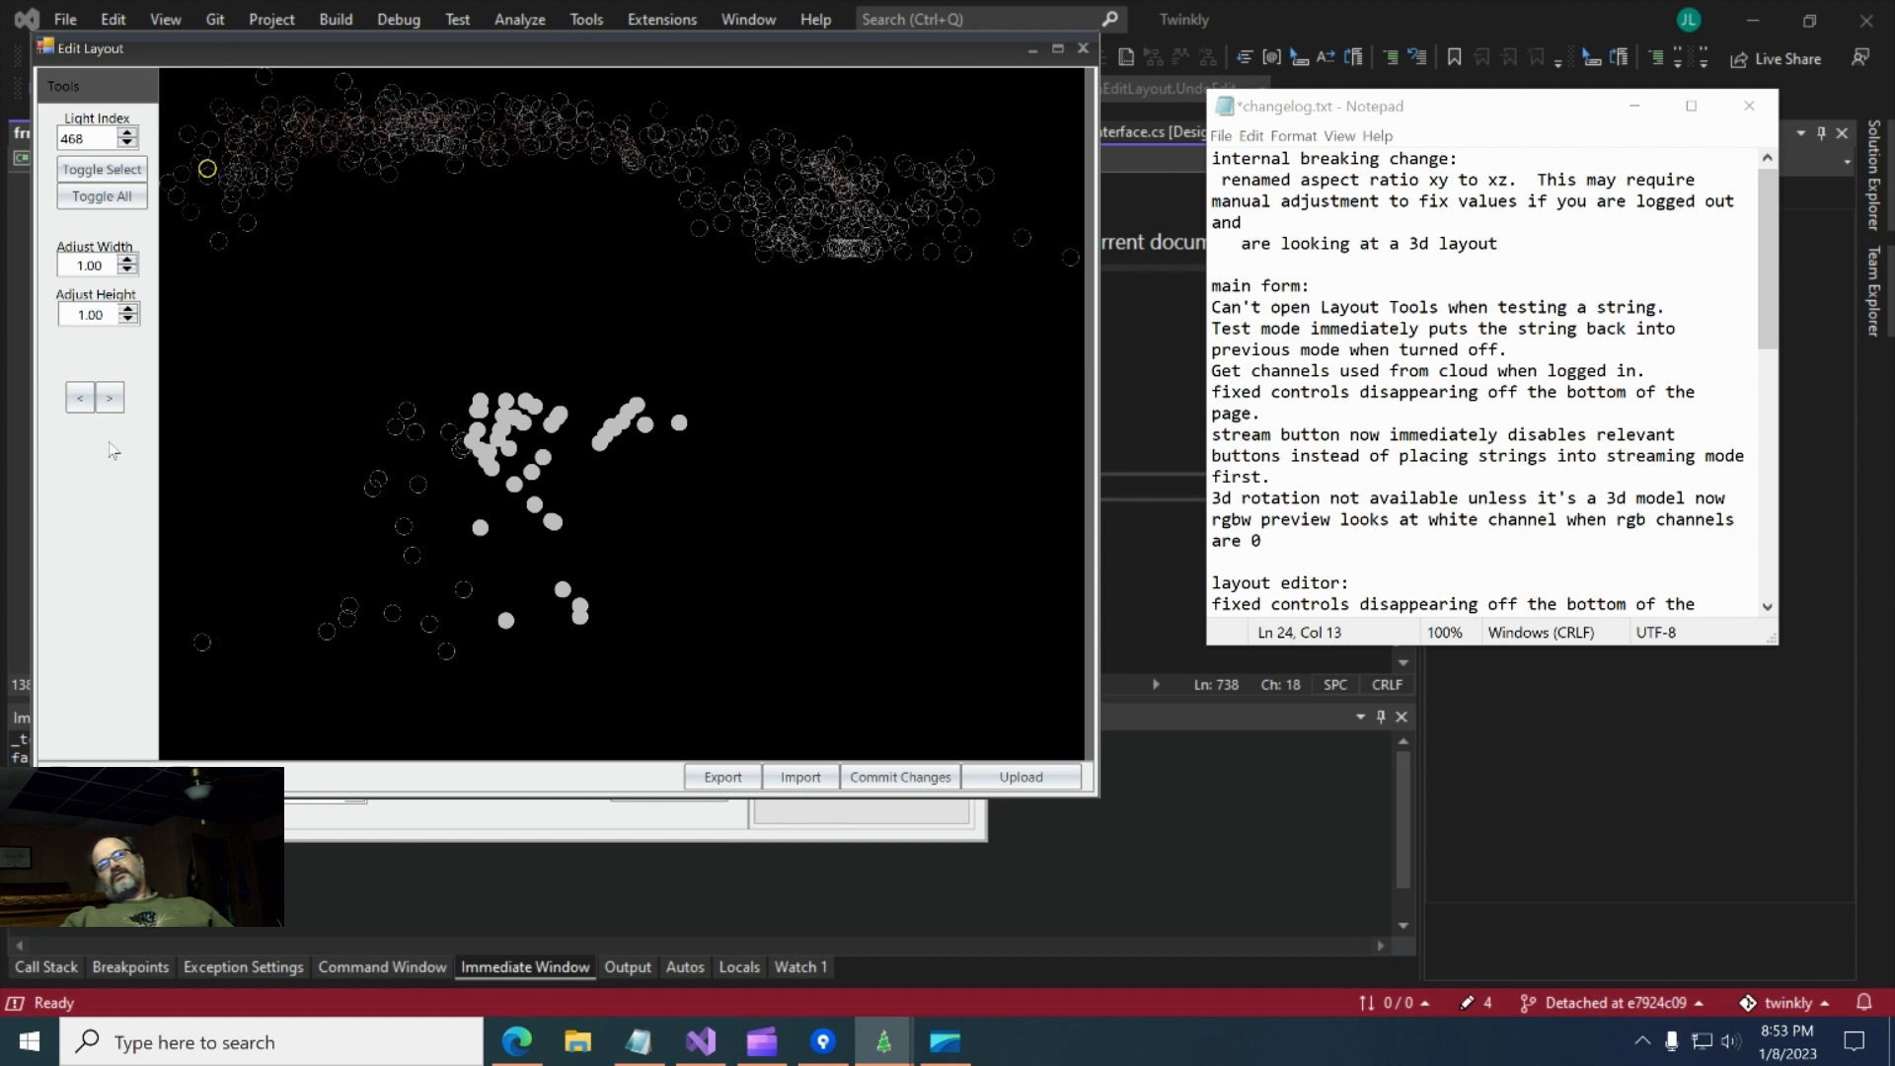
# - Rotate the 3D layout to a side view to examine the Z alignment of the moved lights
pyautogui.click(80, 398)
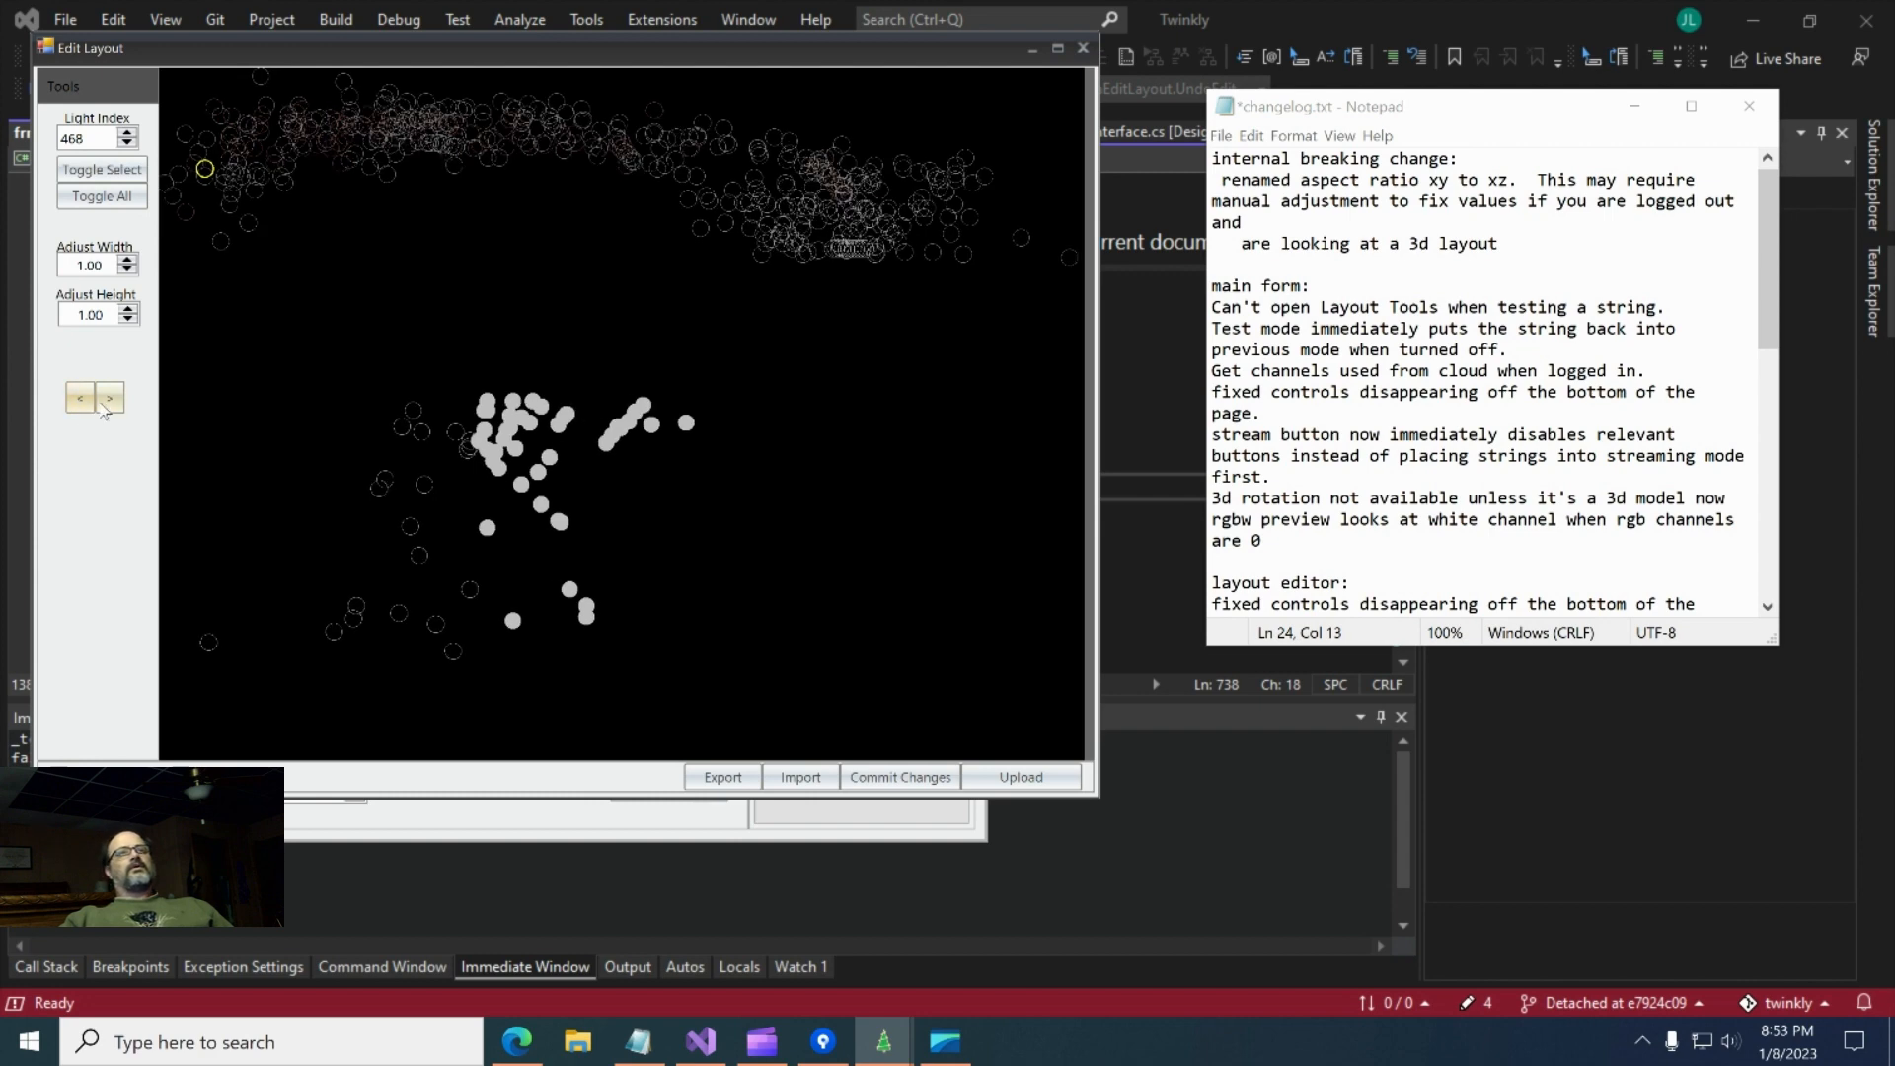
pyautogui.click(109, 399)
pyautogui.click(110, 399)
pyautogui.click(110, 404)
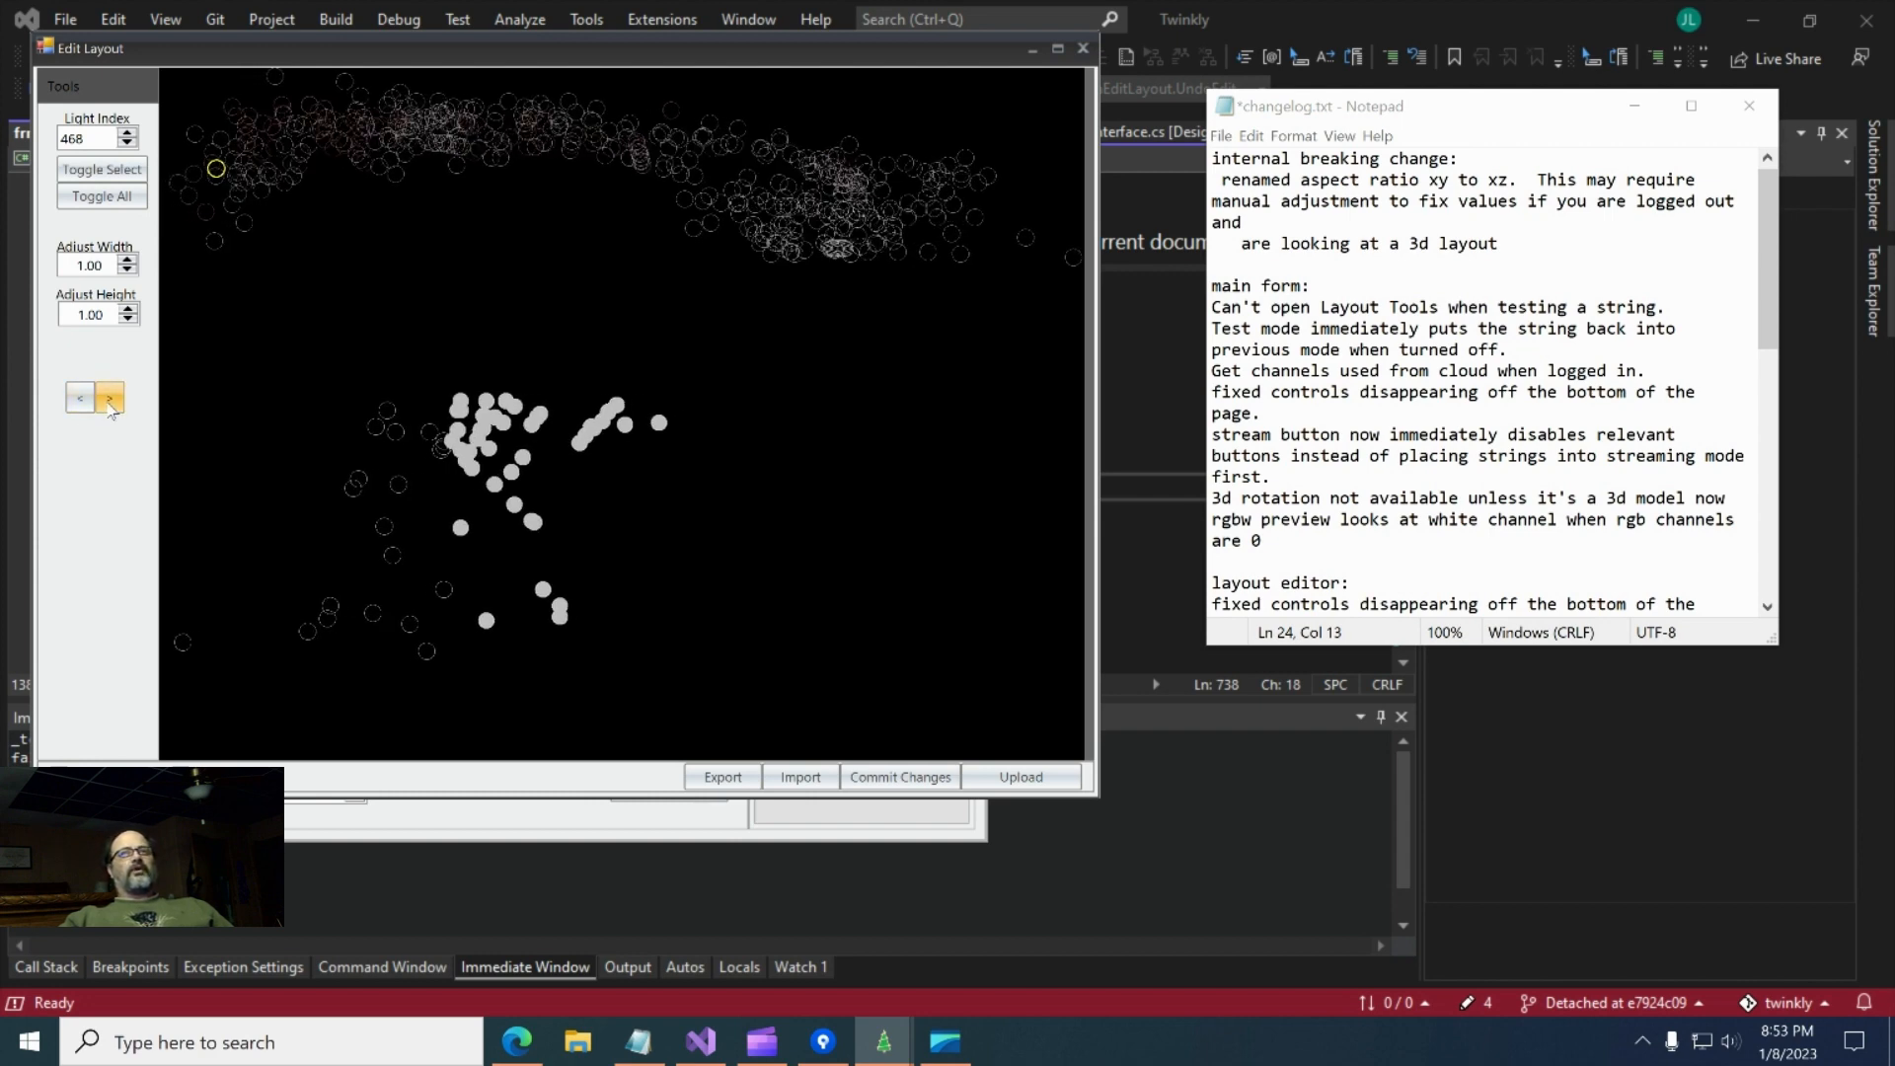
pyautogui.click(111, 405)
pyautogui.click(110, 404)
pyautogui.click(111, 405)
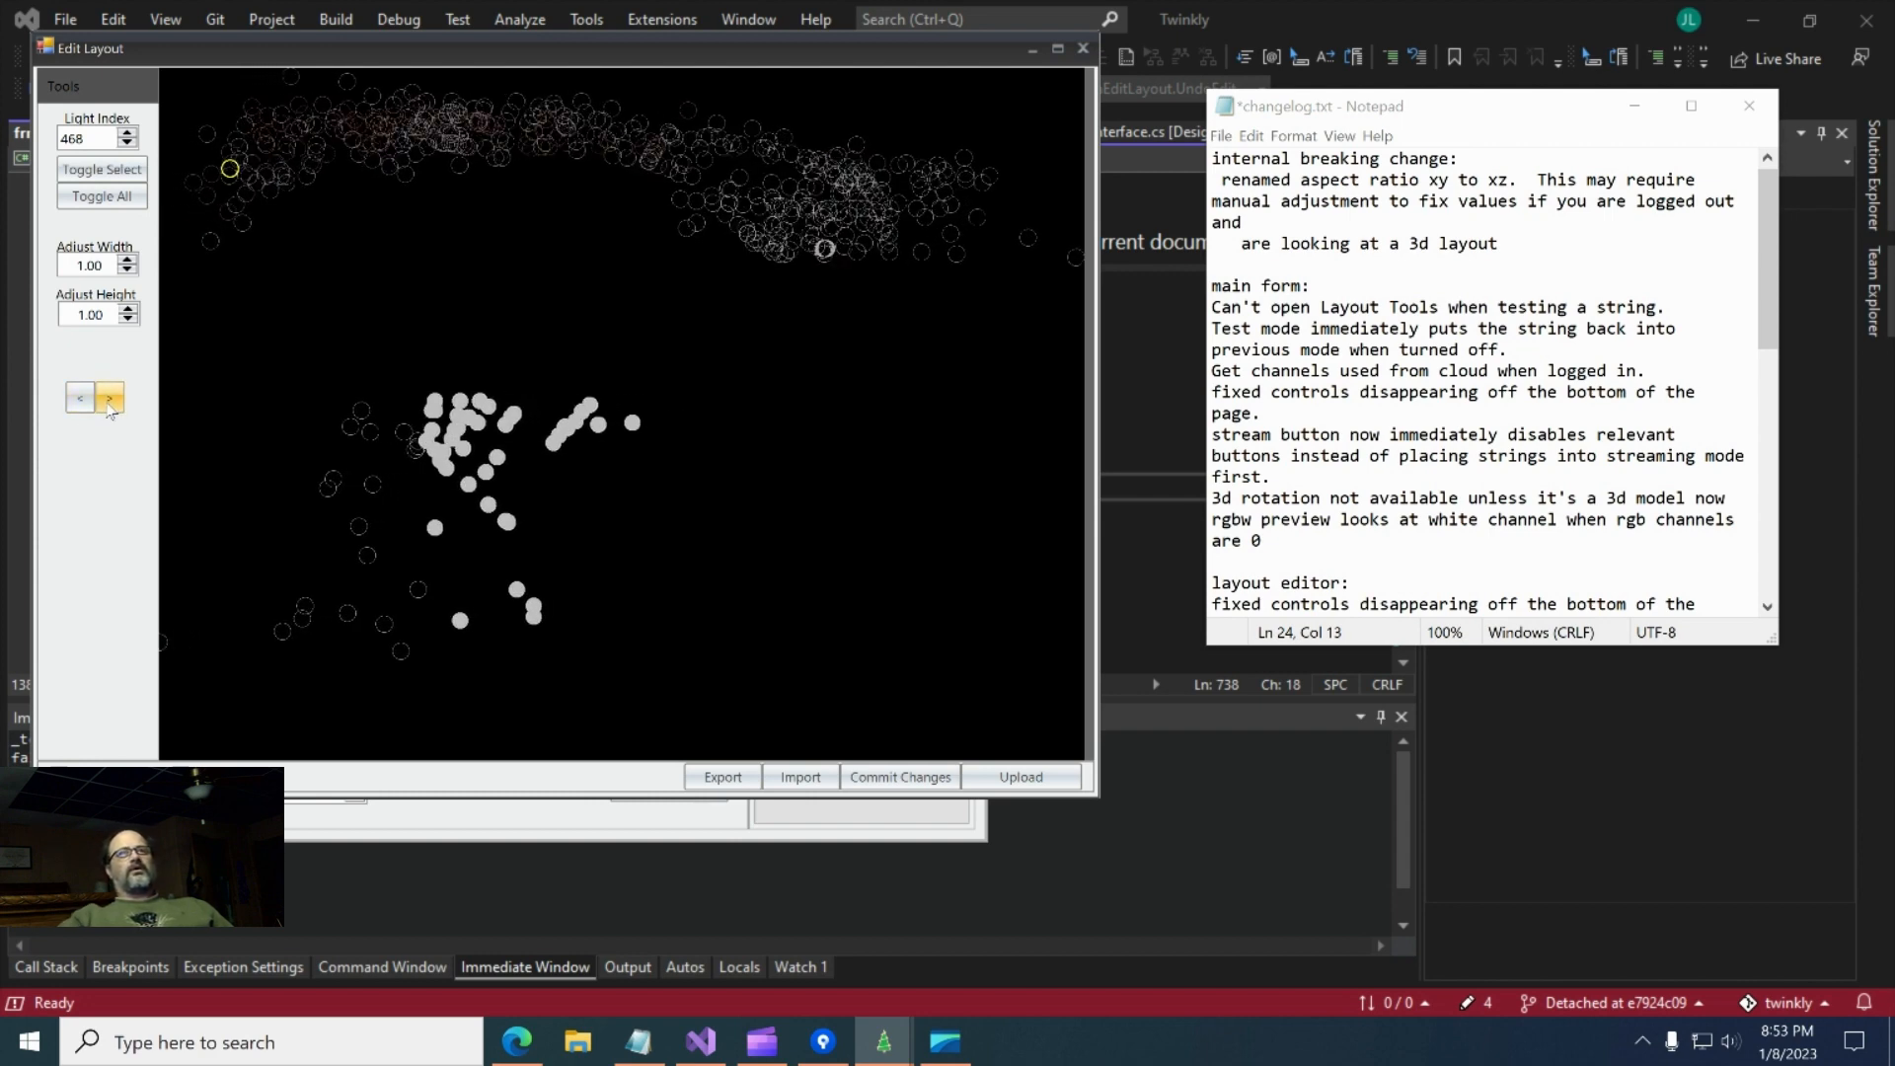
pyautogui.click(109, 400)
pyautogui.click(109, 399)
pyautogui.click(109, 399)
pyautogui.click(109, 399)
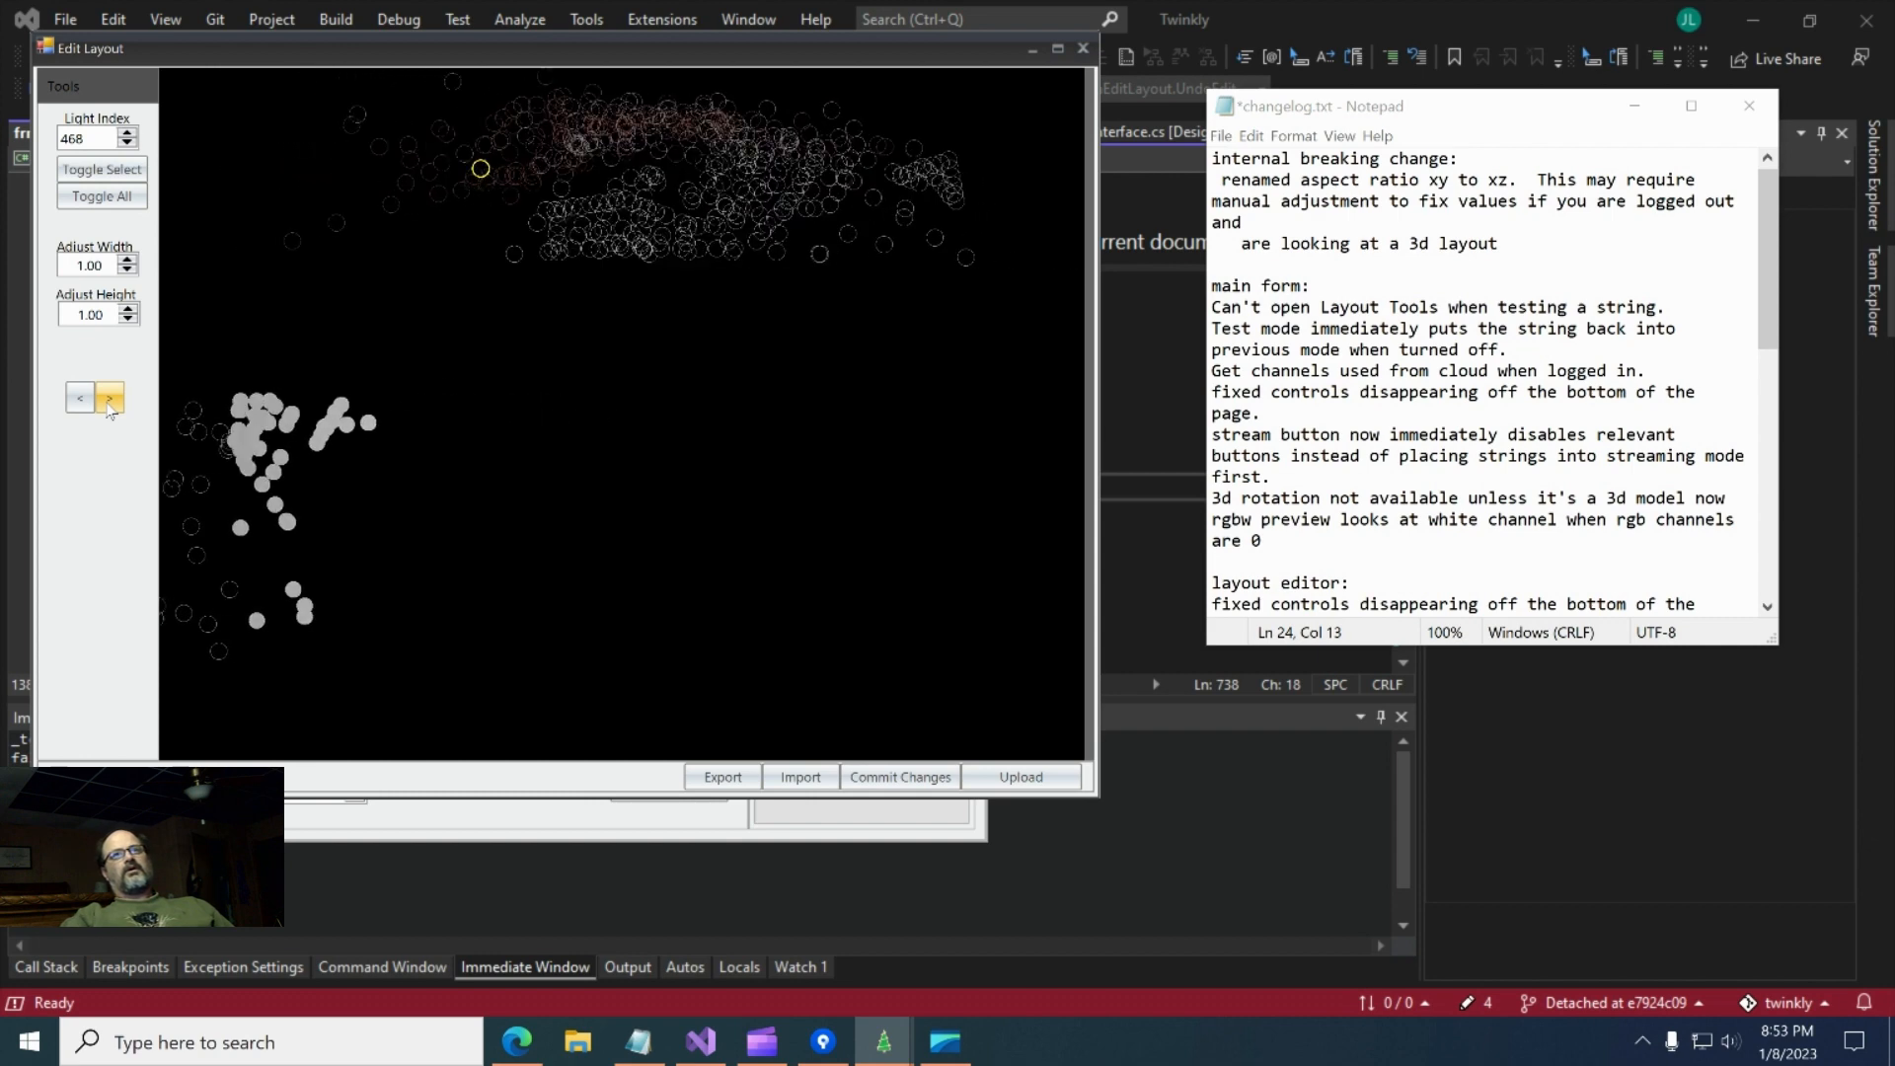
pyautogui.click(110, 400)
pyautogui.click(109, 400)
pyautogui.click(110, 400)
pyautogui.click(110, 399)
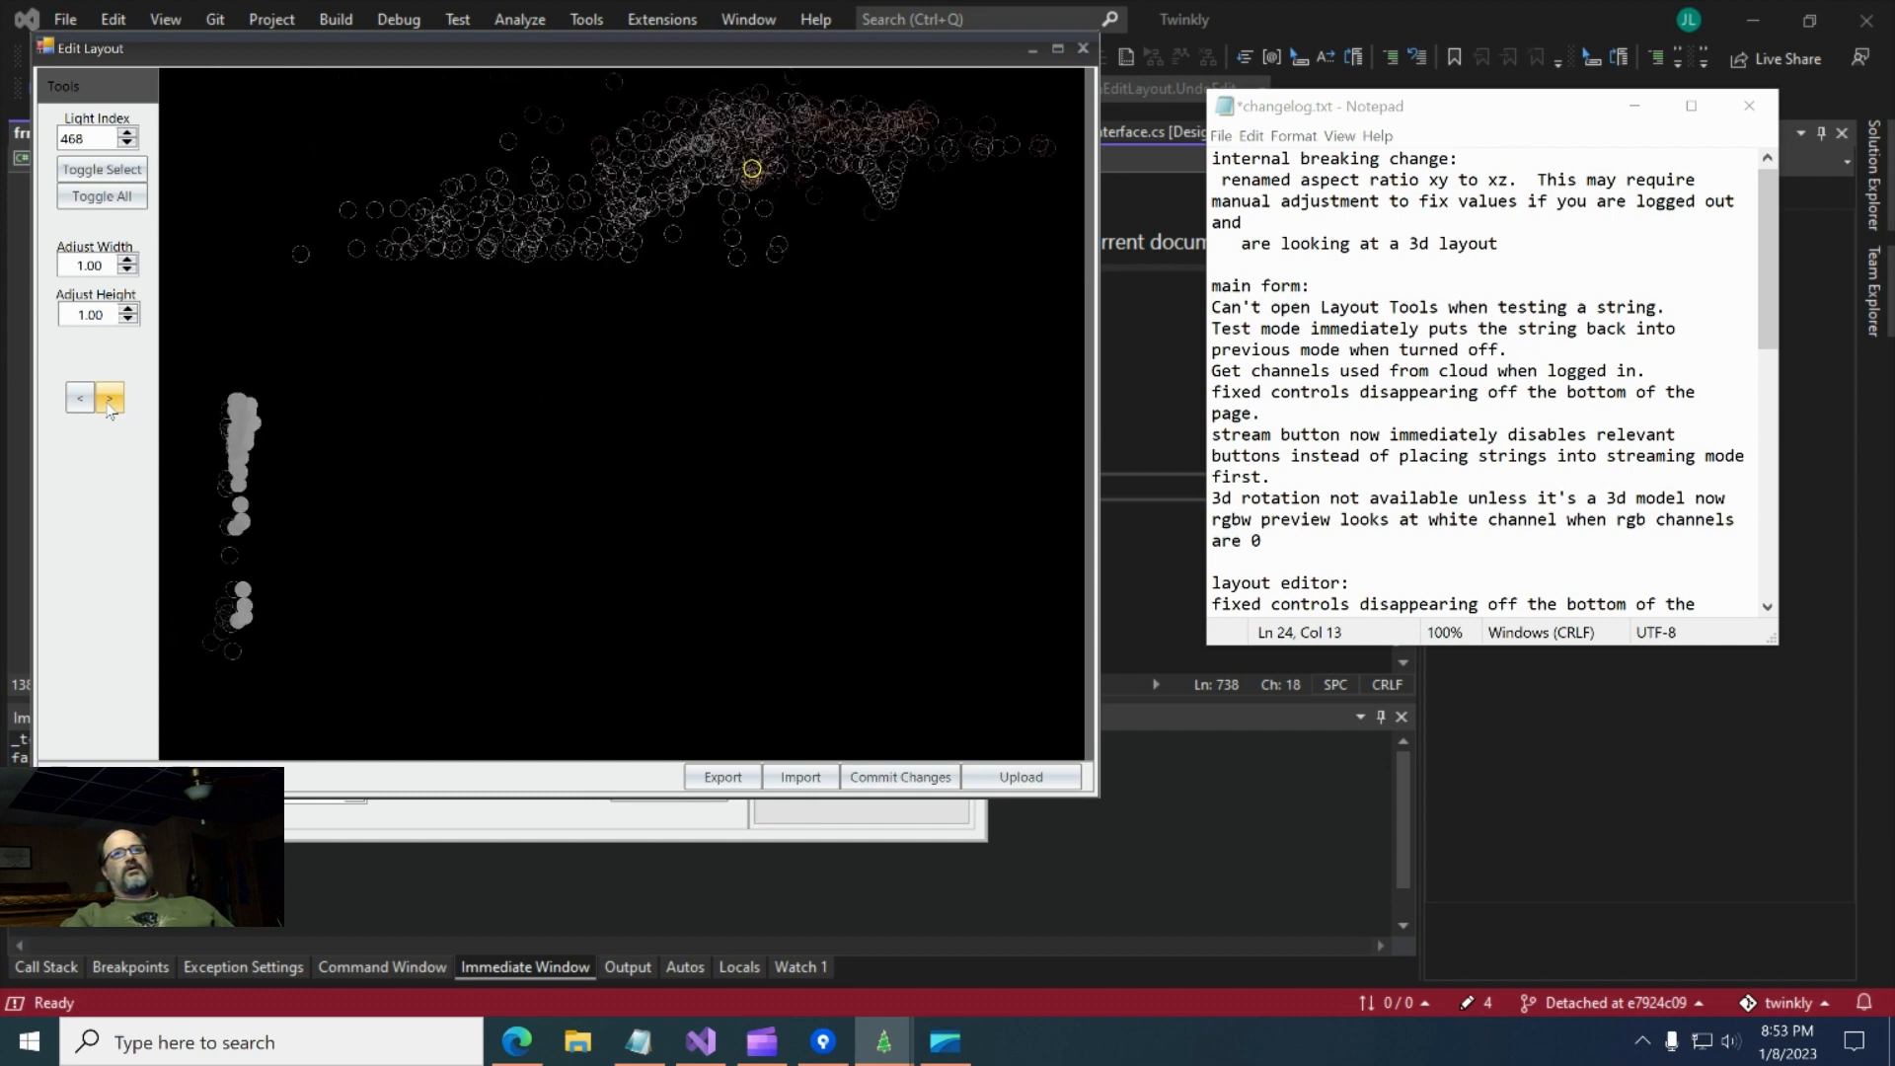
pyautogui.click(109, 400)
pyautogui.click(110, 399)
pyautogui.click(110, 400)
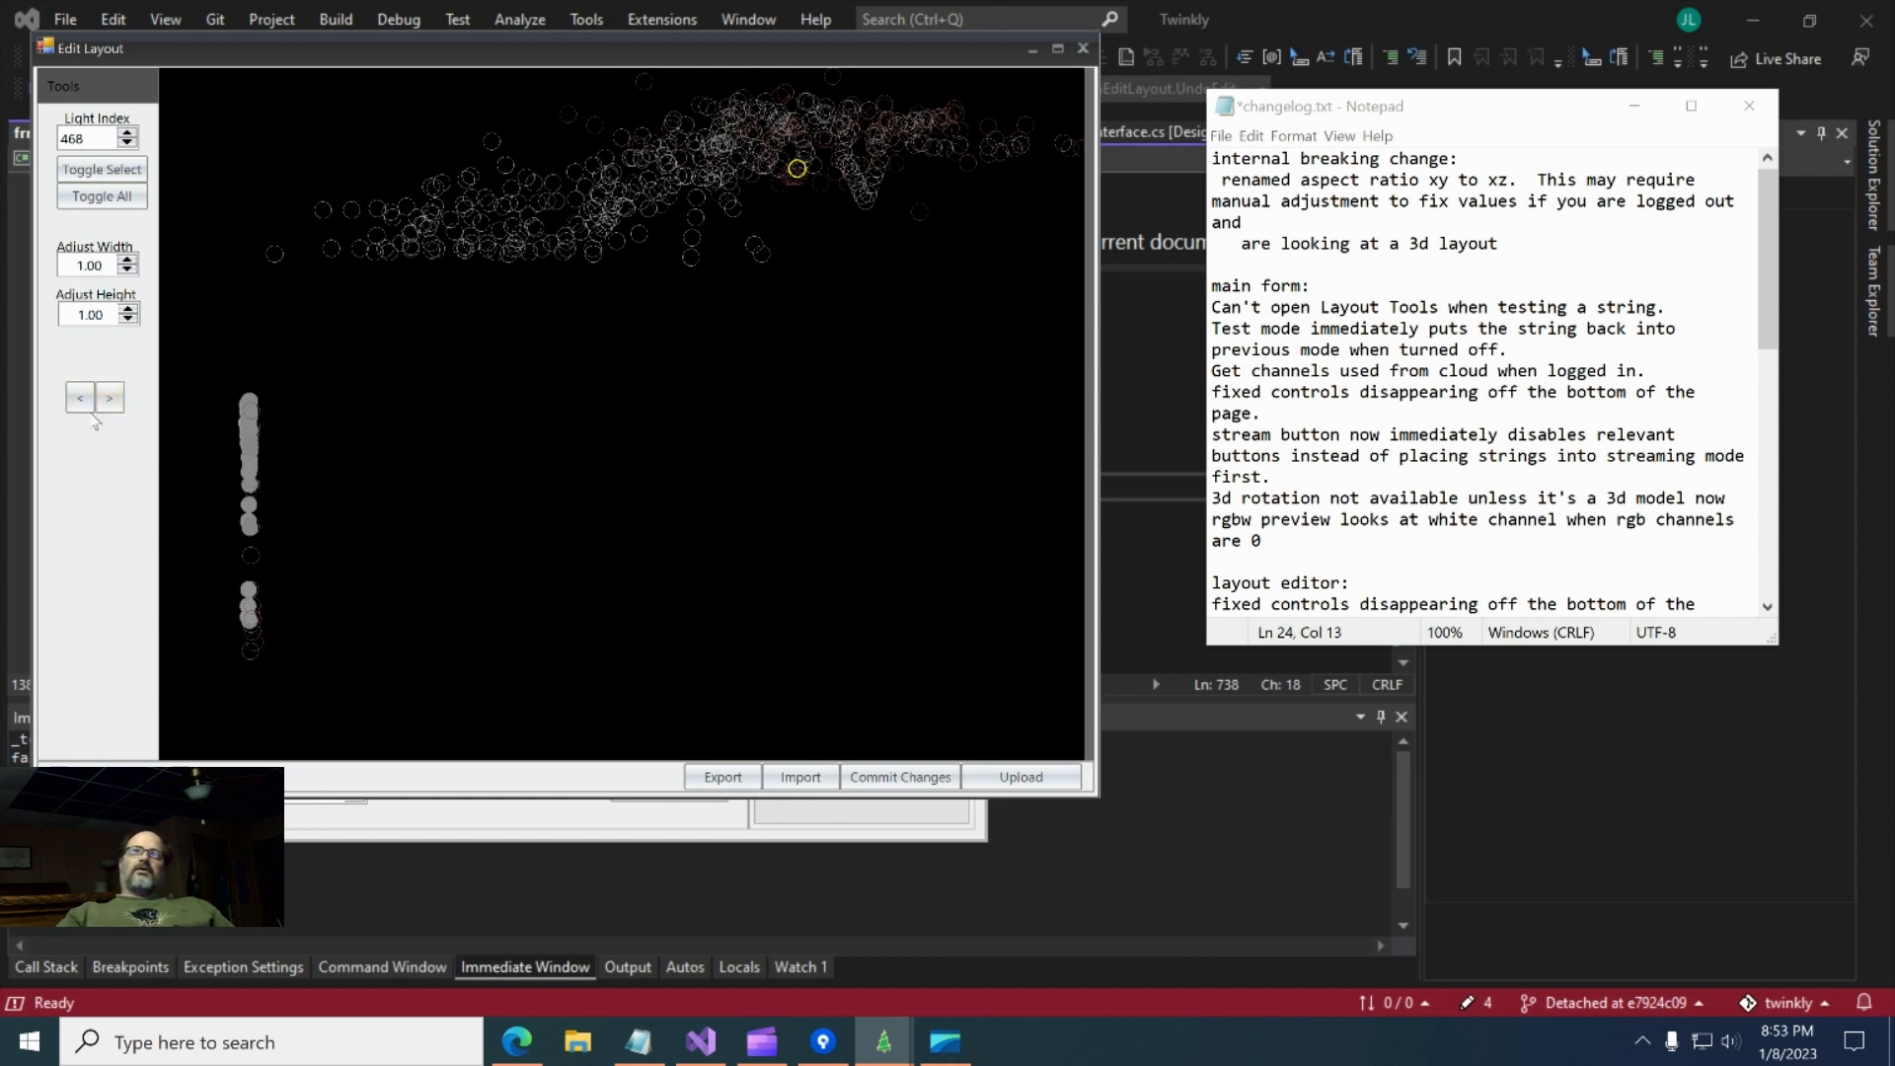
pyautogui.click(87, 407)
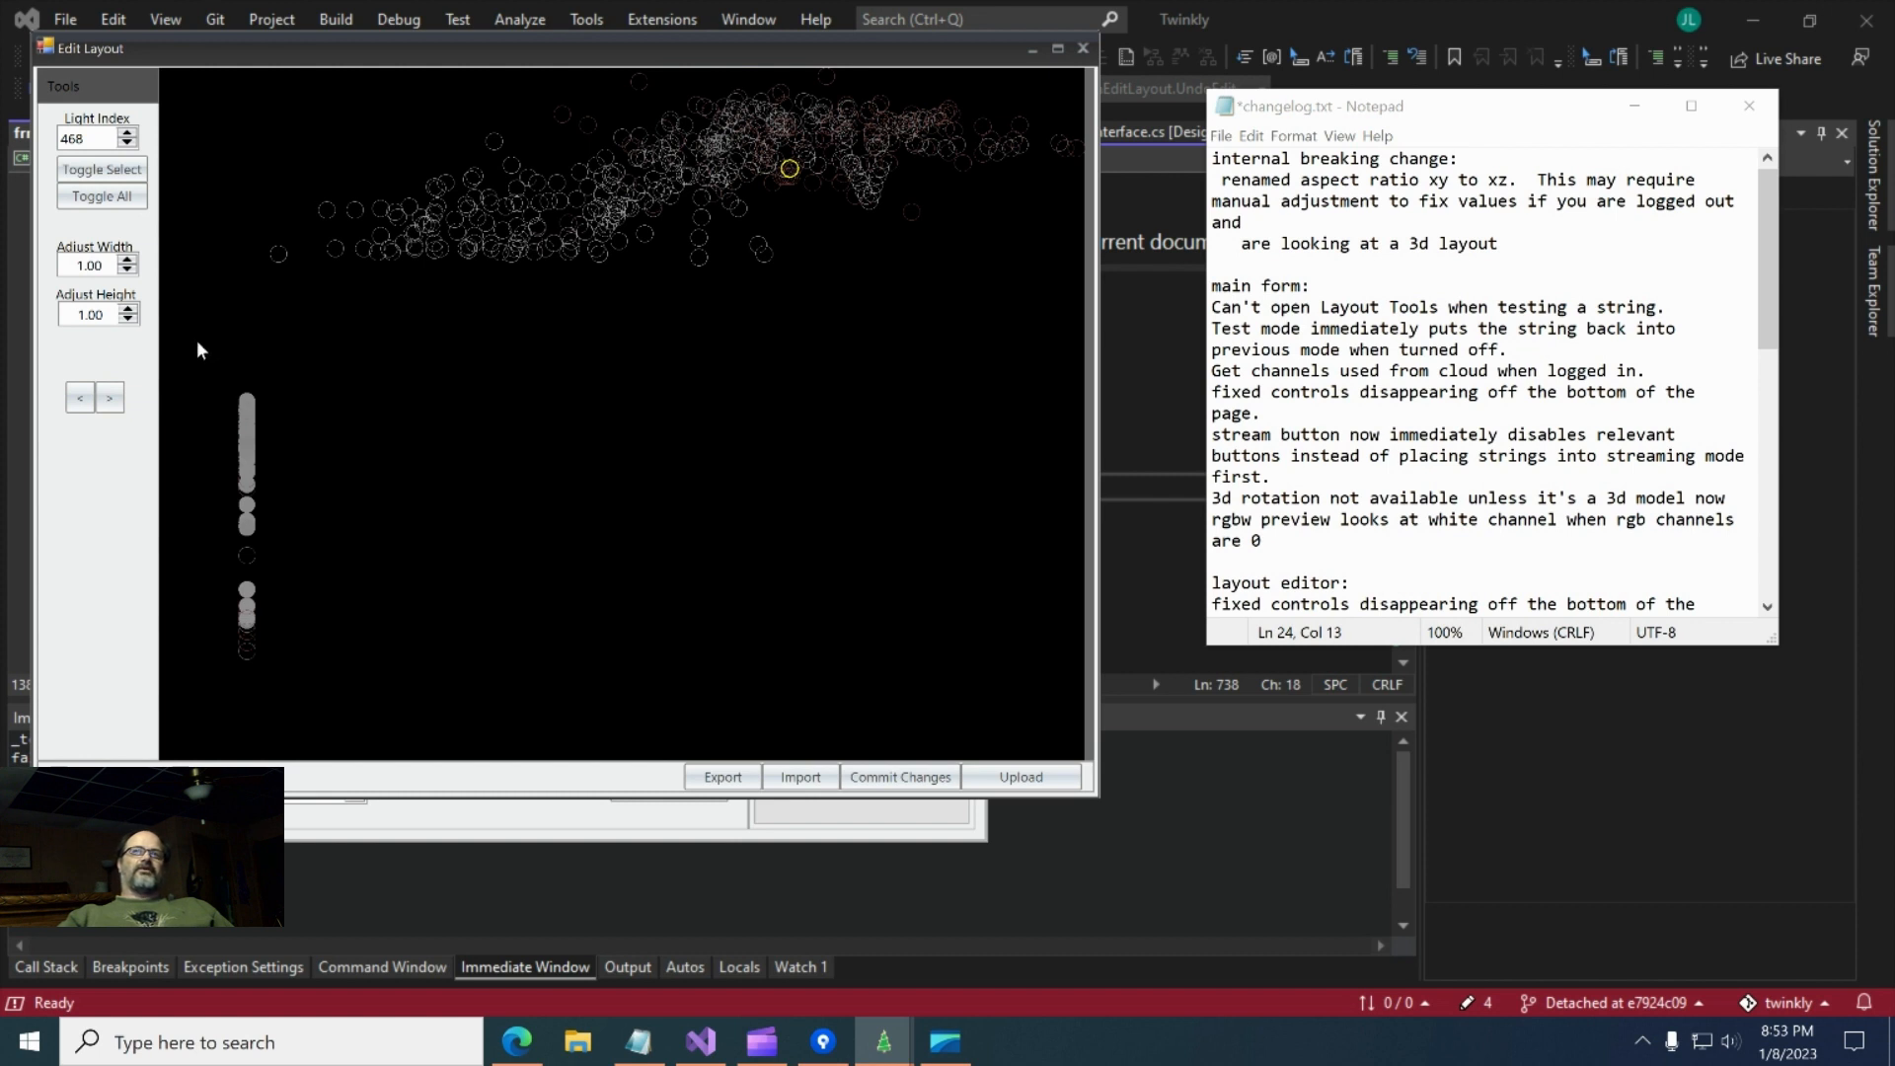
# - Select the Z-aligned column of lights, rotate the 3D layout away from the side view to examine them, and clear the selection
pyautogui.moveTo(197, 343); pyautogui.dragTo(305, 700)
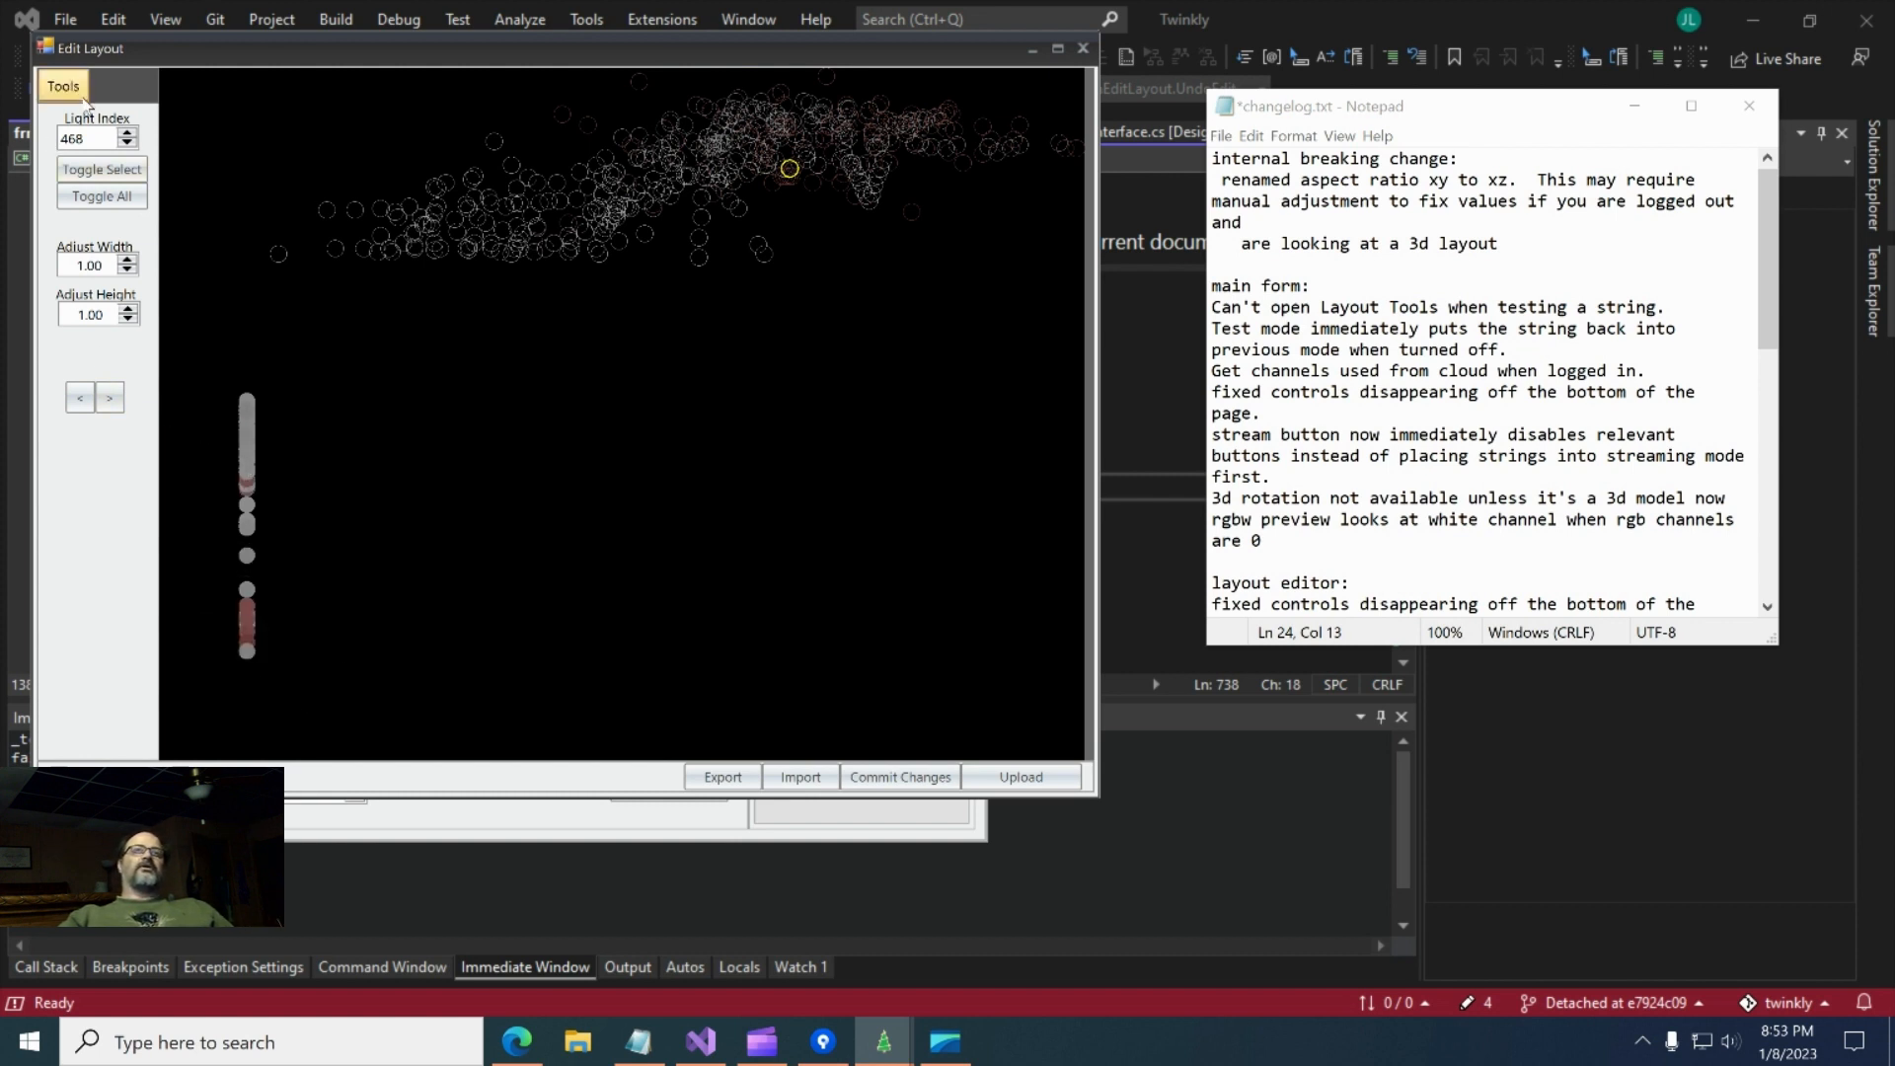
pyautogui.click(118, 401)
pyautogui.click(117, 401)
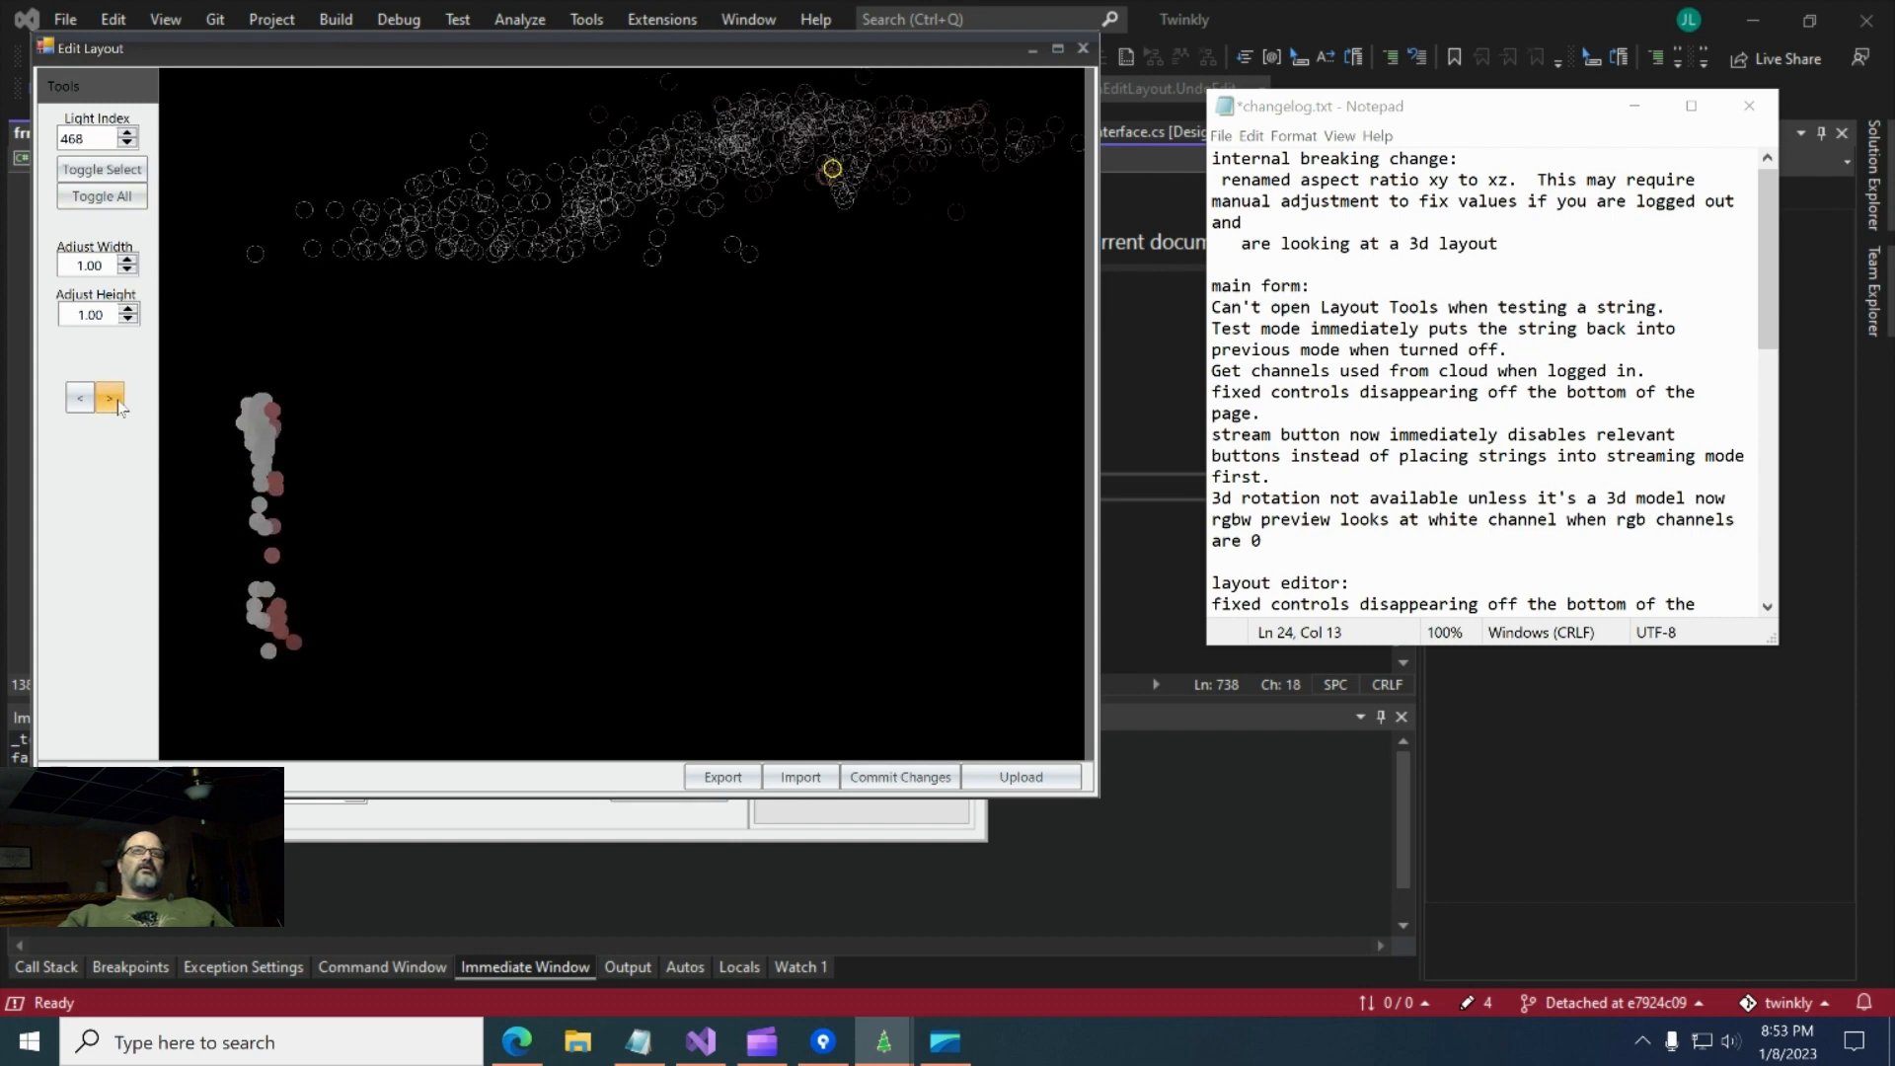
pyautogui.click(117, 401)
pyautogui.click(118, 401)
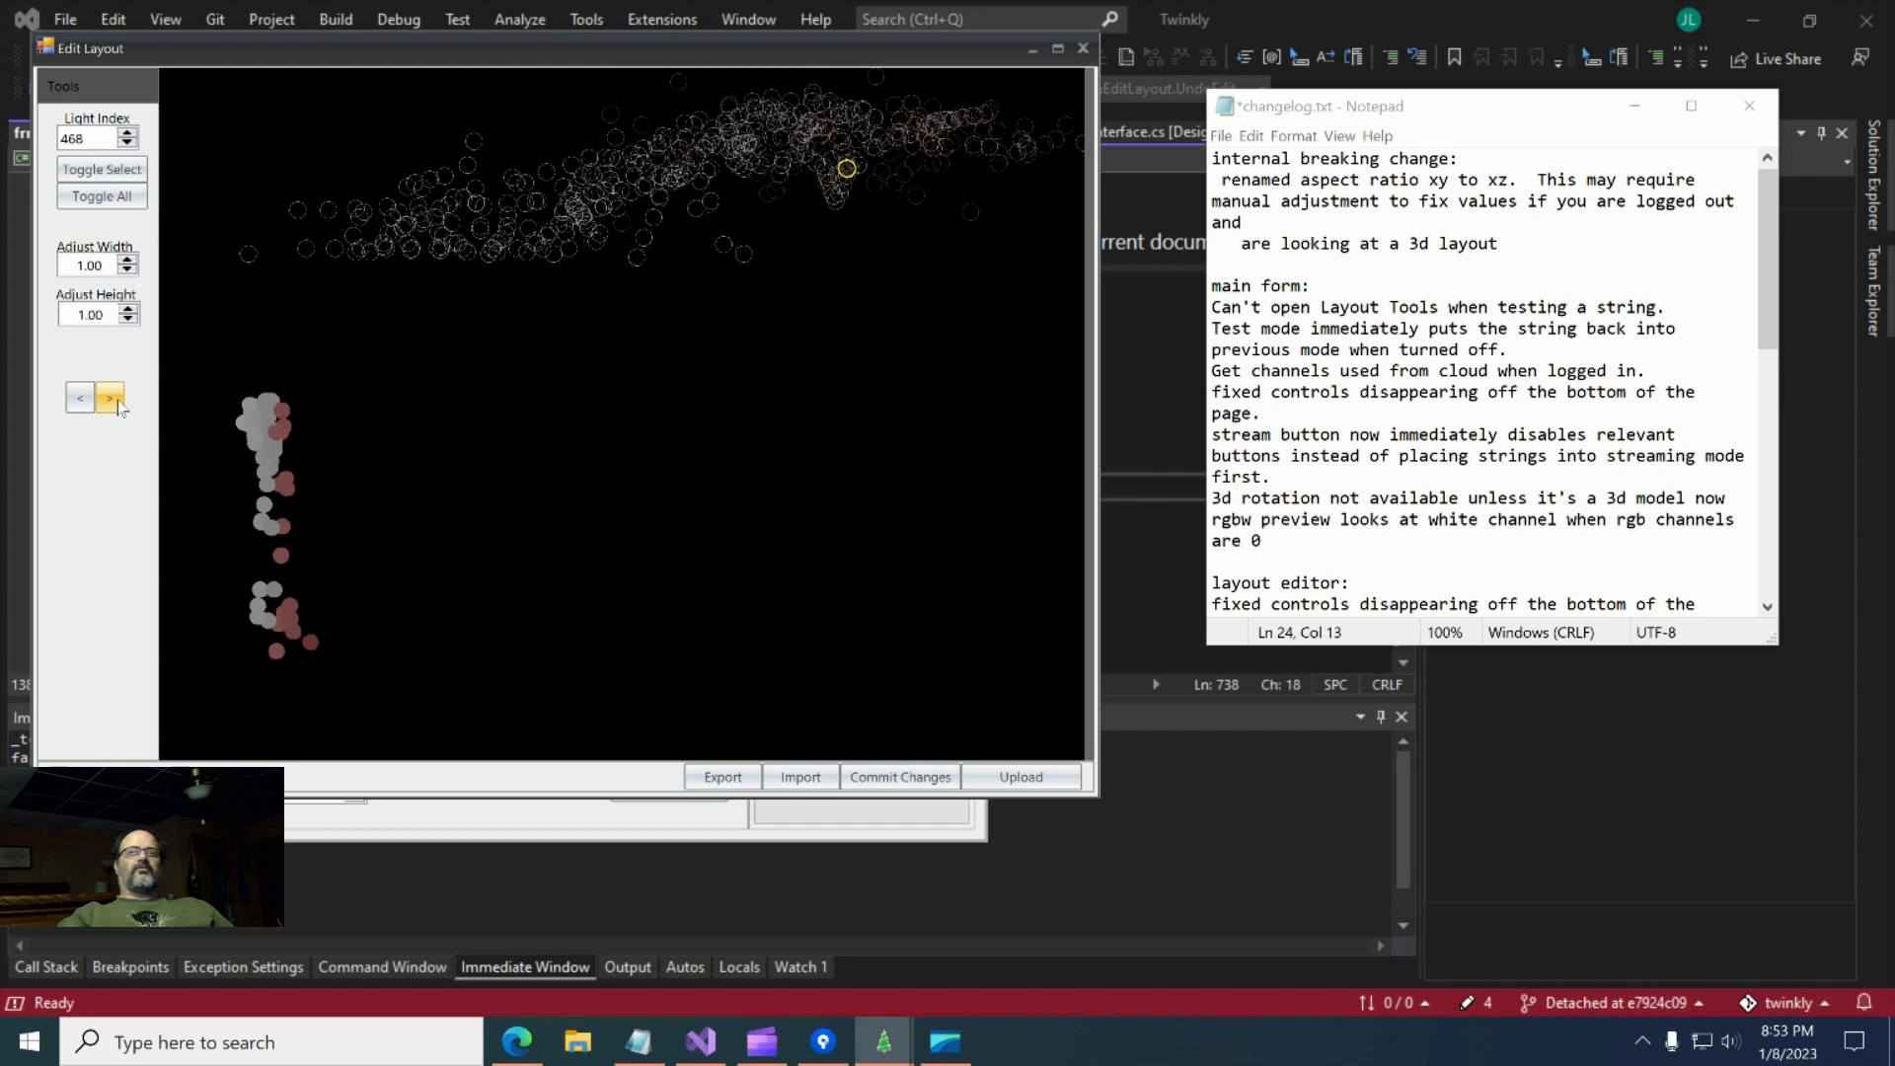
pyautogui.click(118, 401)
pyautogui.click(118, 401)
pyautogui.click(117, 400)
pyautogui.click(117, 400)
pyautogui.click(117, 400)
pyautogui.click(117, 401)
pyautogui.click(117, 401)
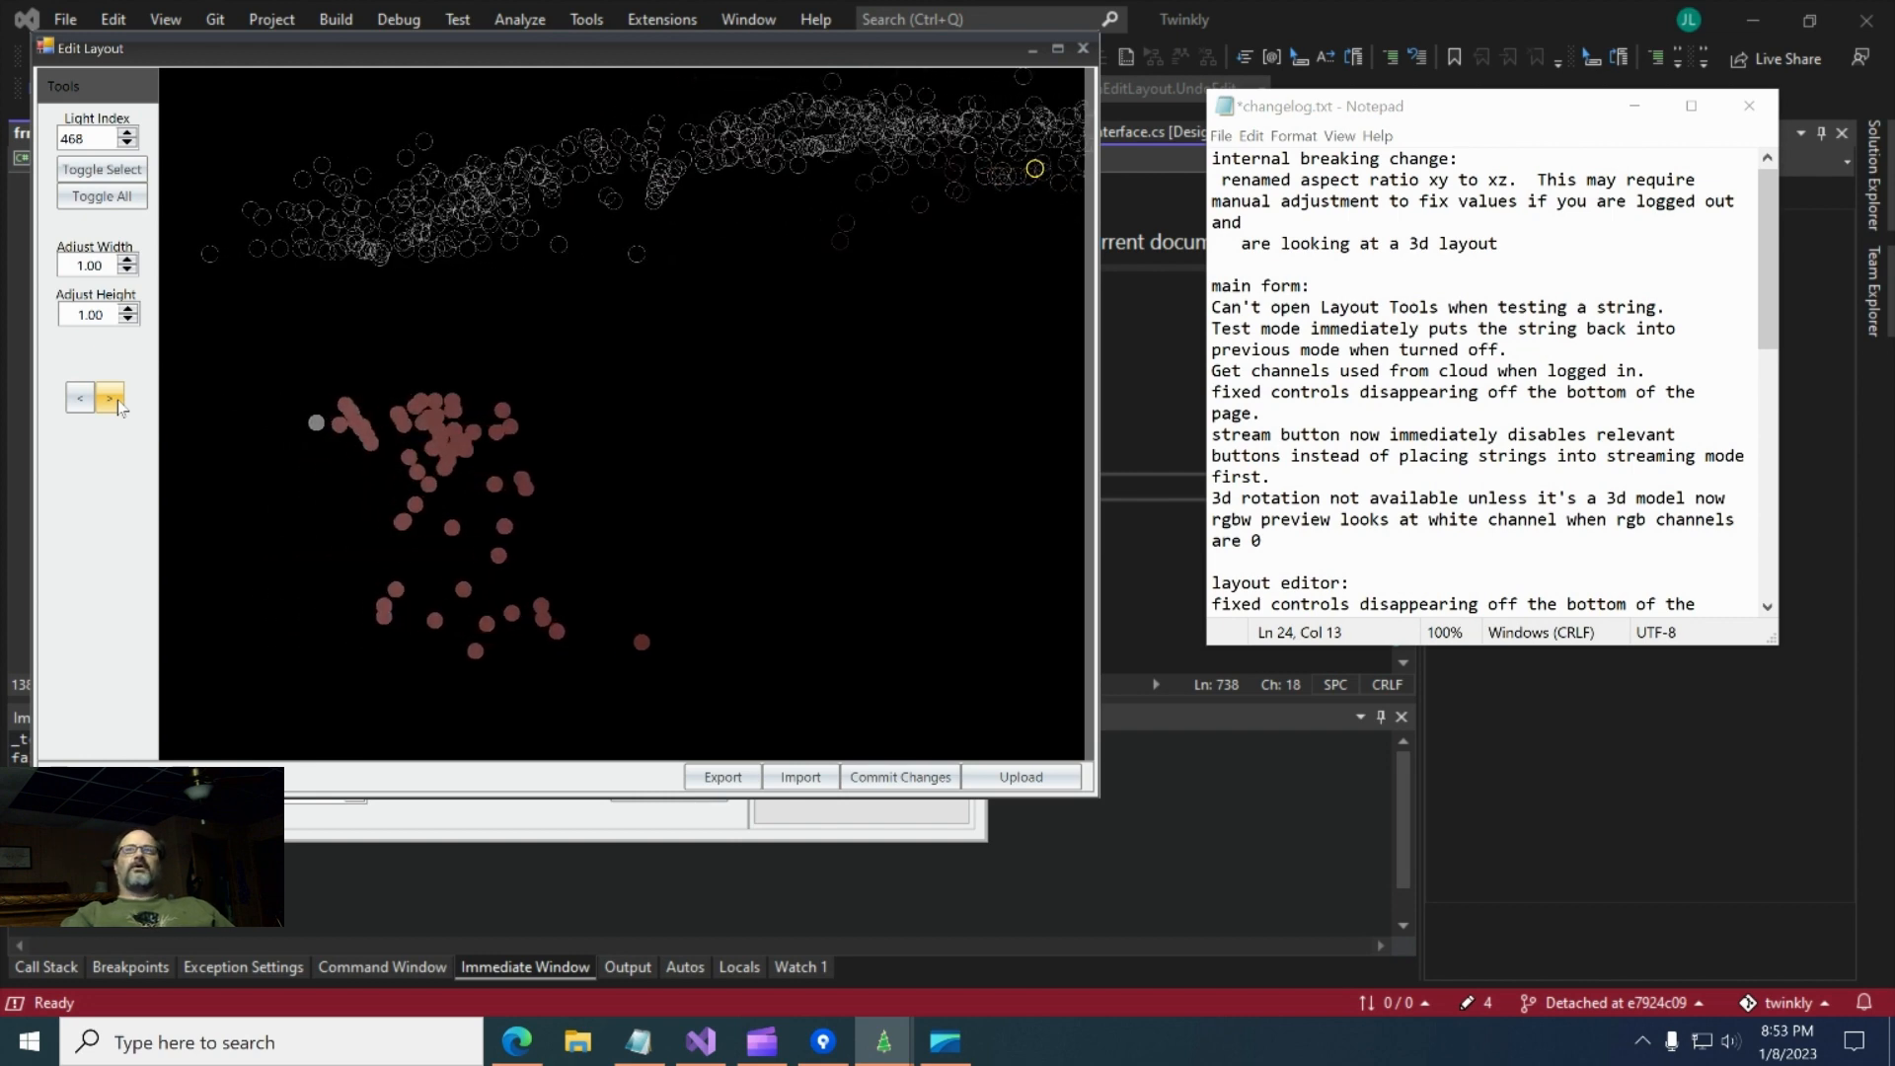
pyautogui.click(117, 401)
pyautogui.click(117, 401)
pyautogui.click(118, 401)
pyautogui.click(117, 401)
pyautogui.click(118, 400)
pyautogui.click(118, 401)
pyautogui.click(117, 401)
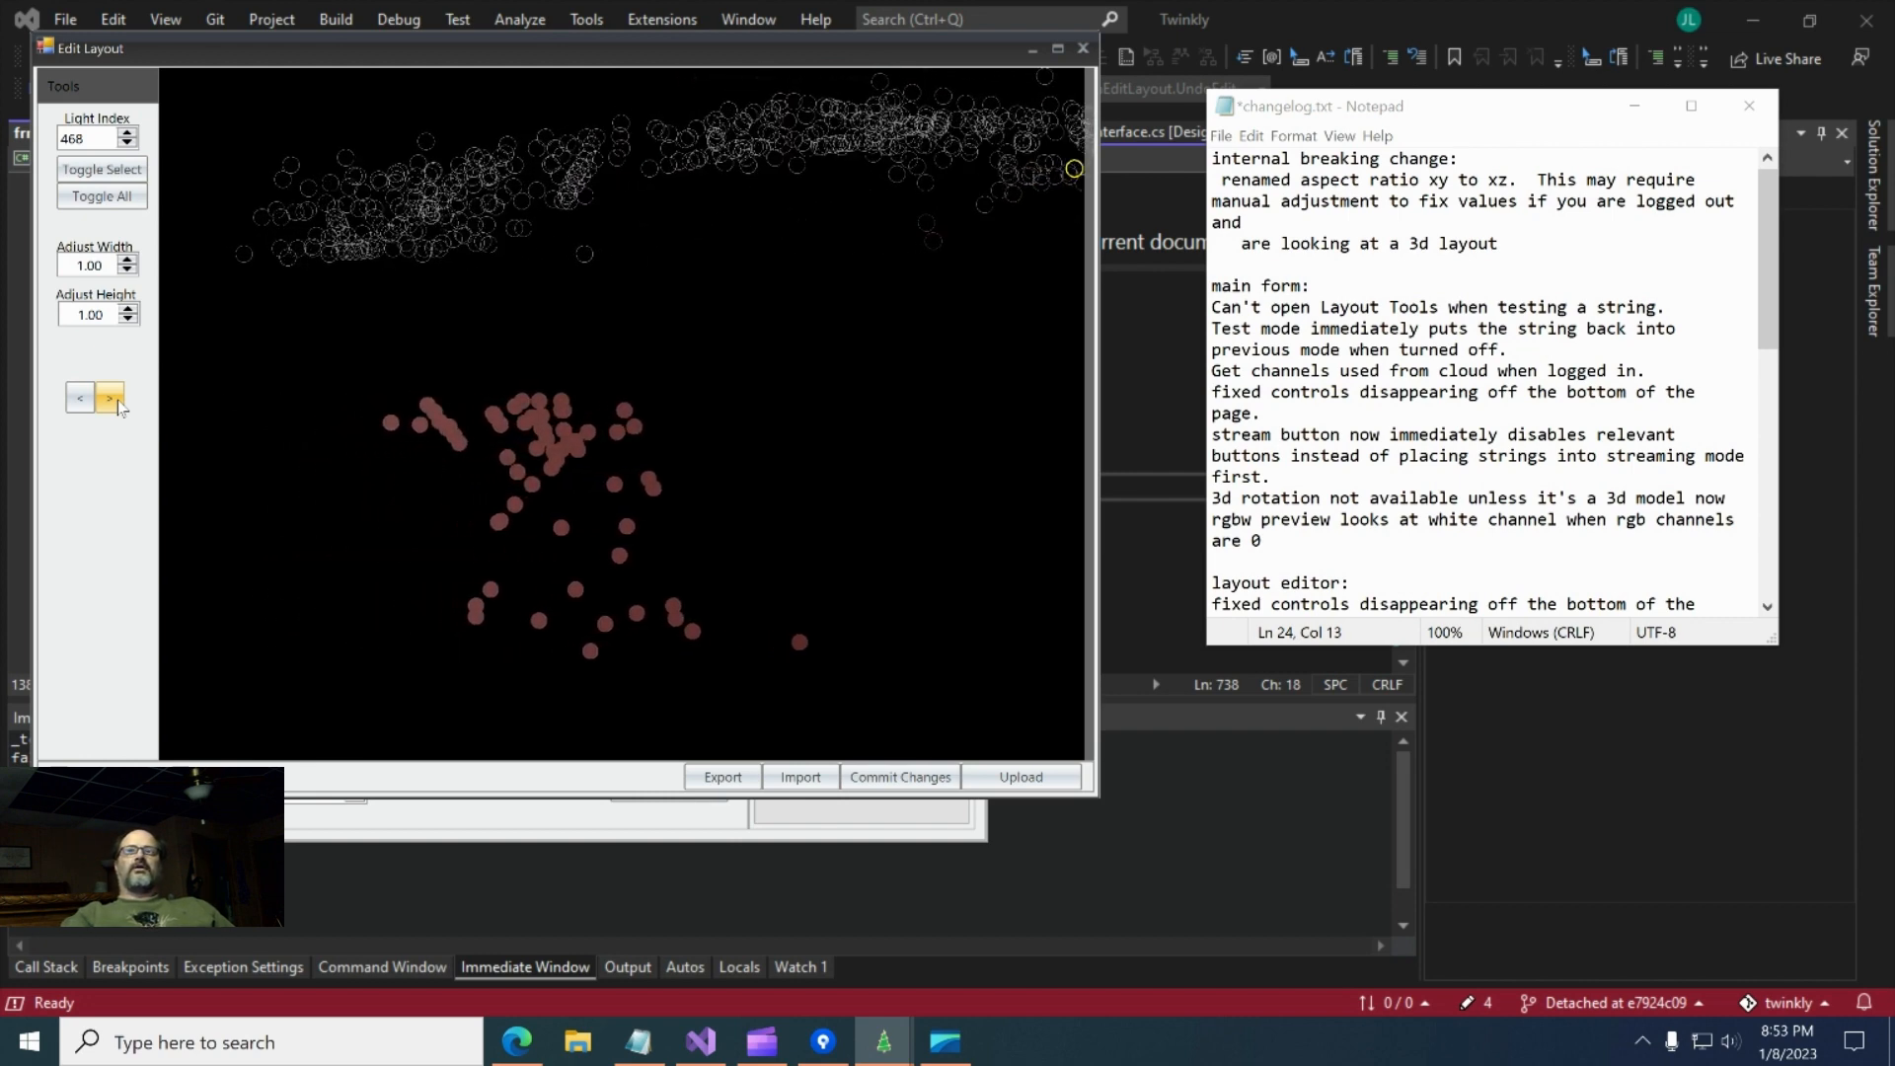
pyautogui.click(118, 401)
pyautogui.click(118, 400)
pyautogui.click(117, 401)
pyautogui.click(118, 401)
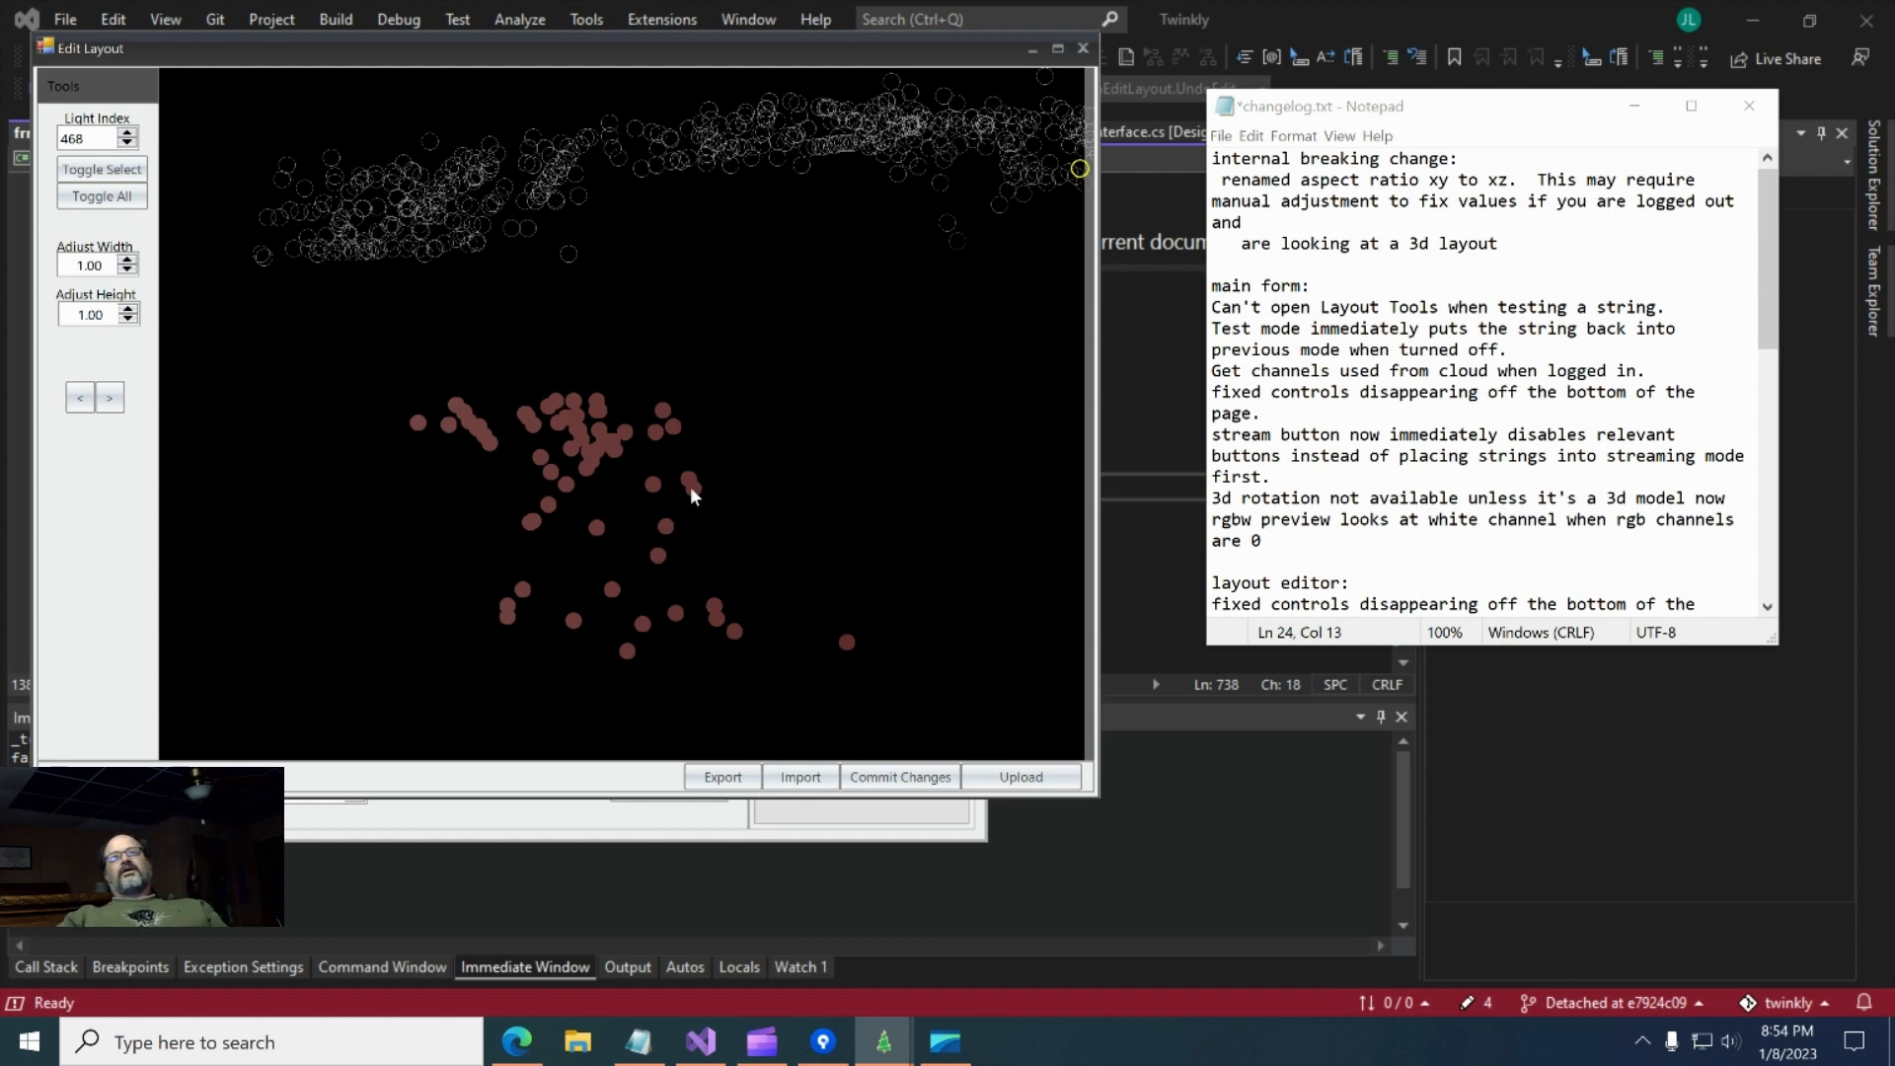
pyautogui.click(109, 398)
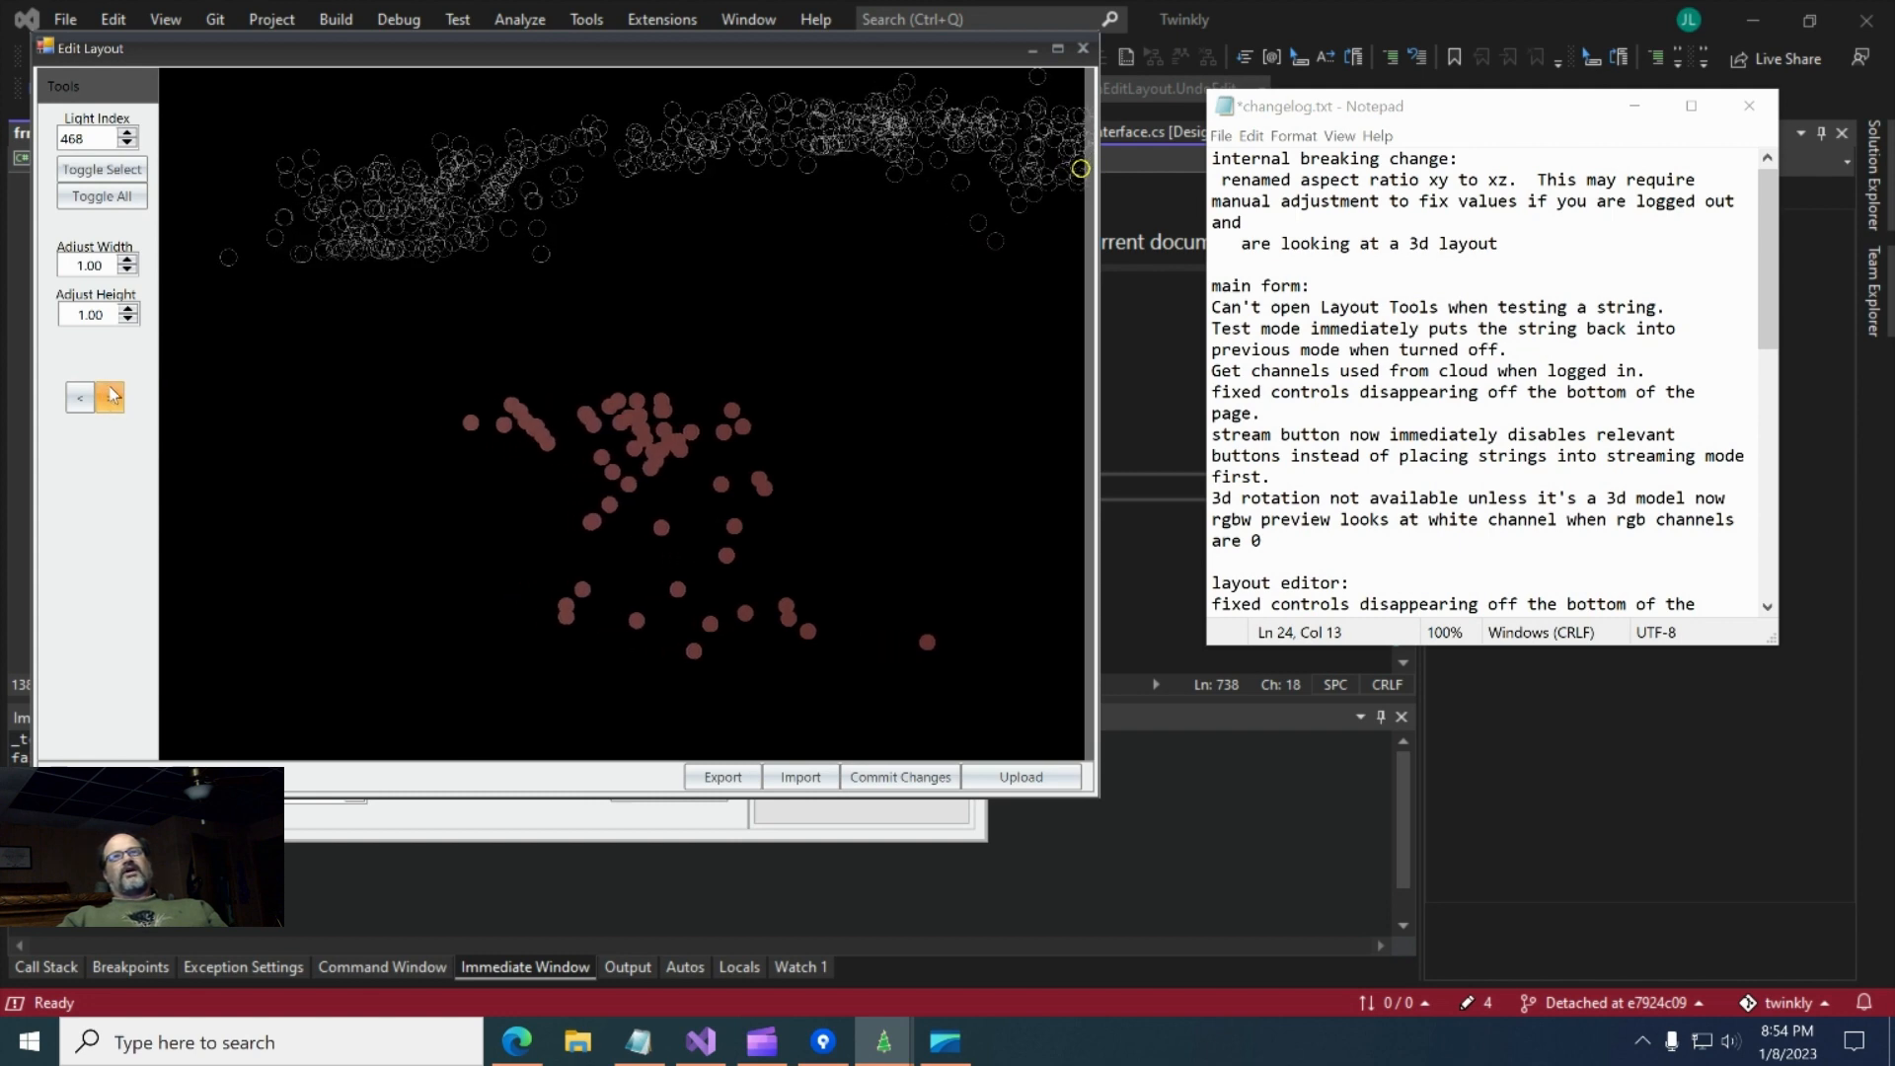
pyautogui.click(106, 390)
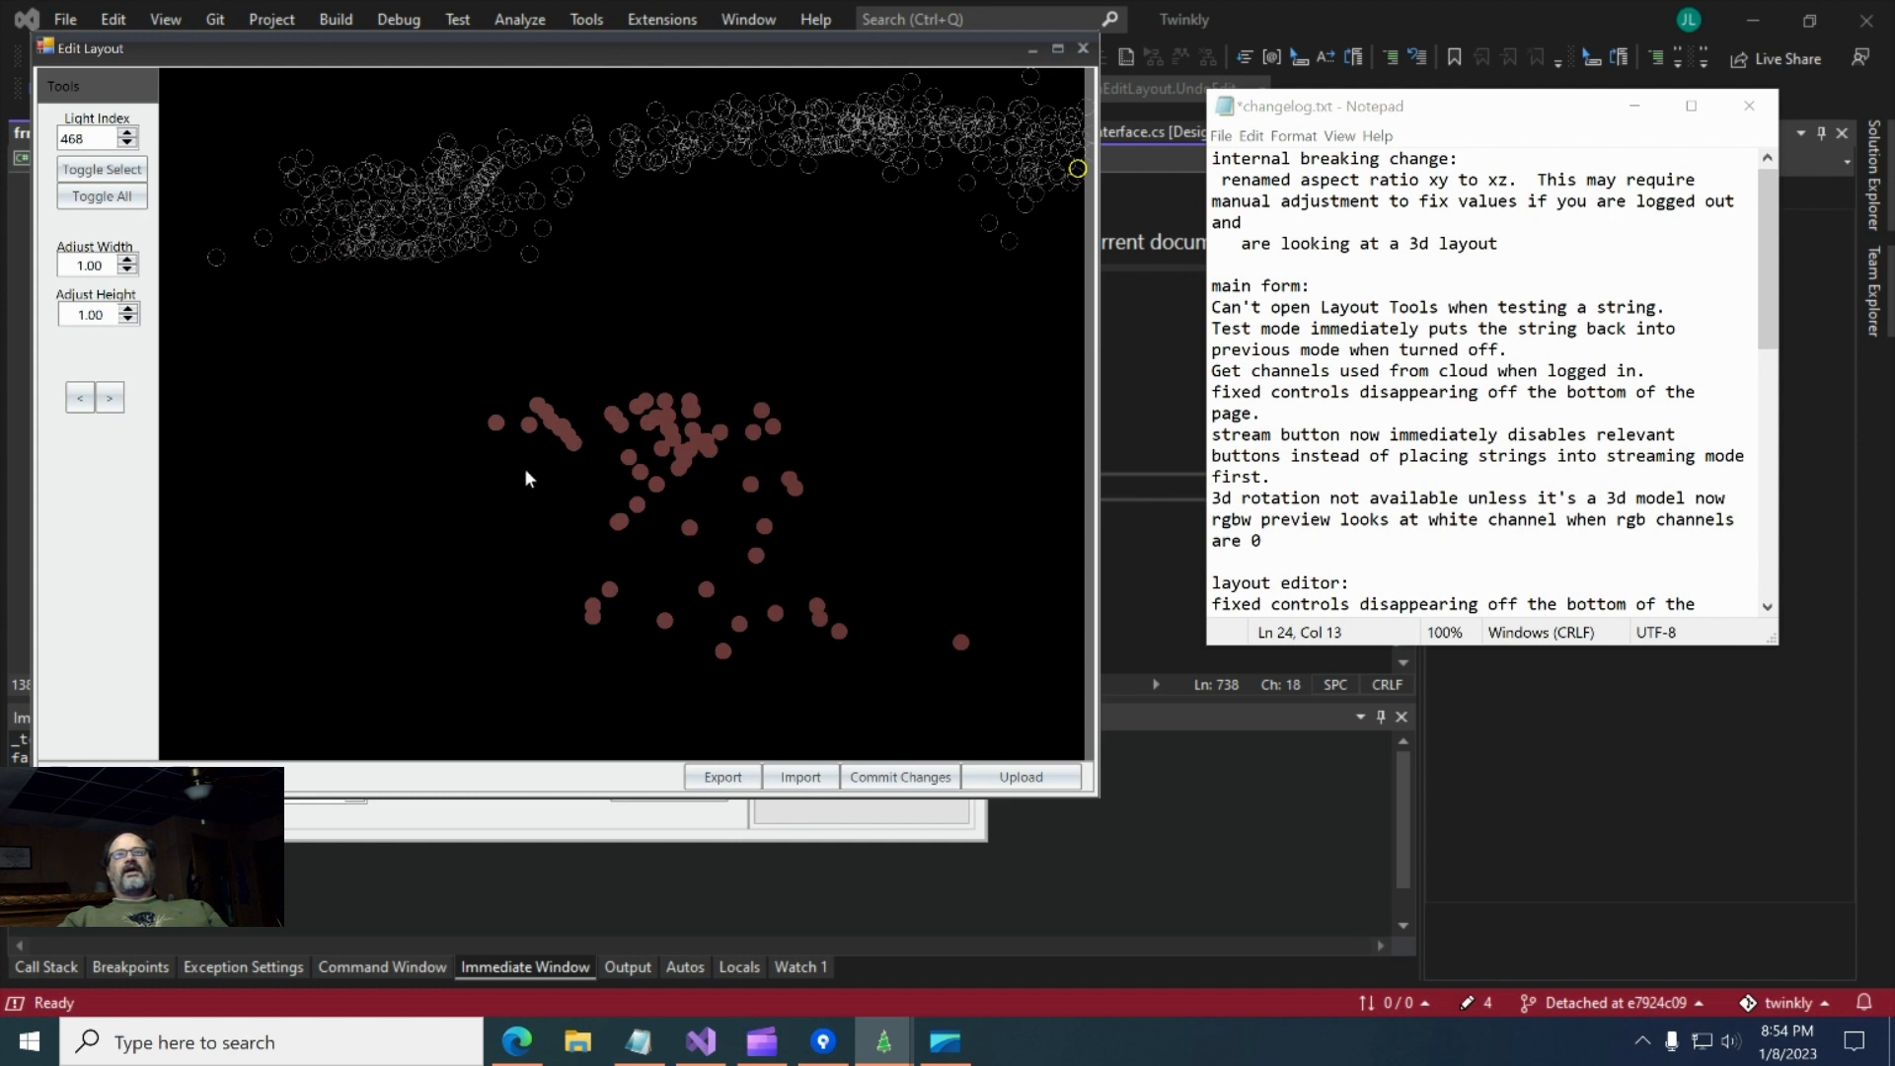
pyautogui.click(421, 354)
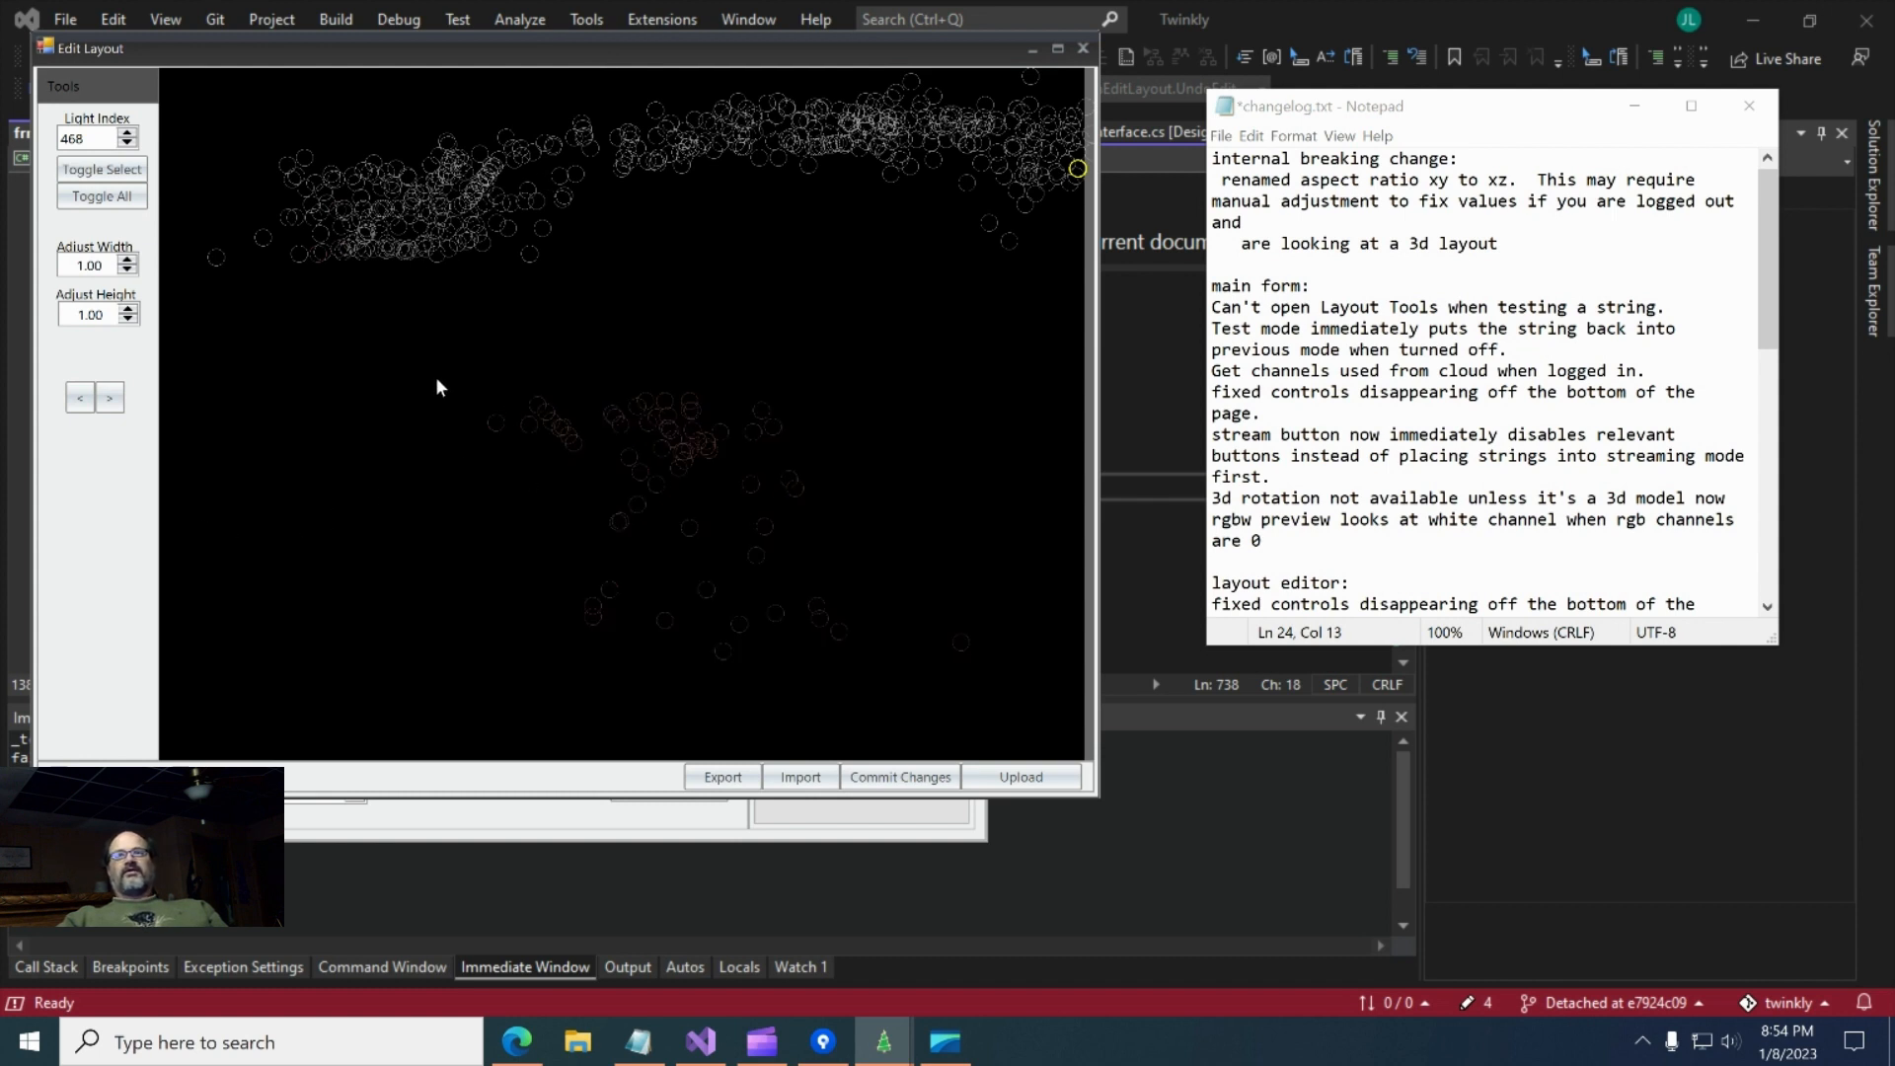
# - Select the group of lights below the main cluster and space them evenly on the X axis and the Y axis
pyautogui.click(83, 399)
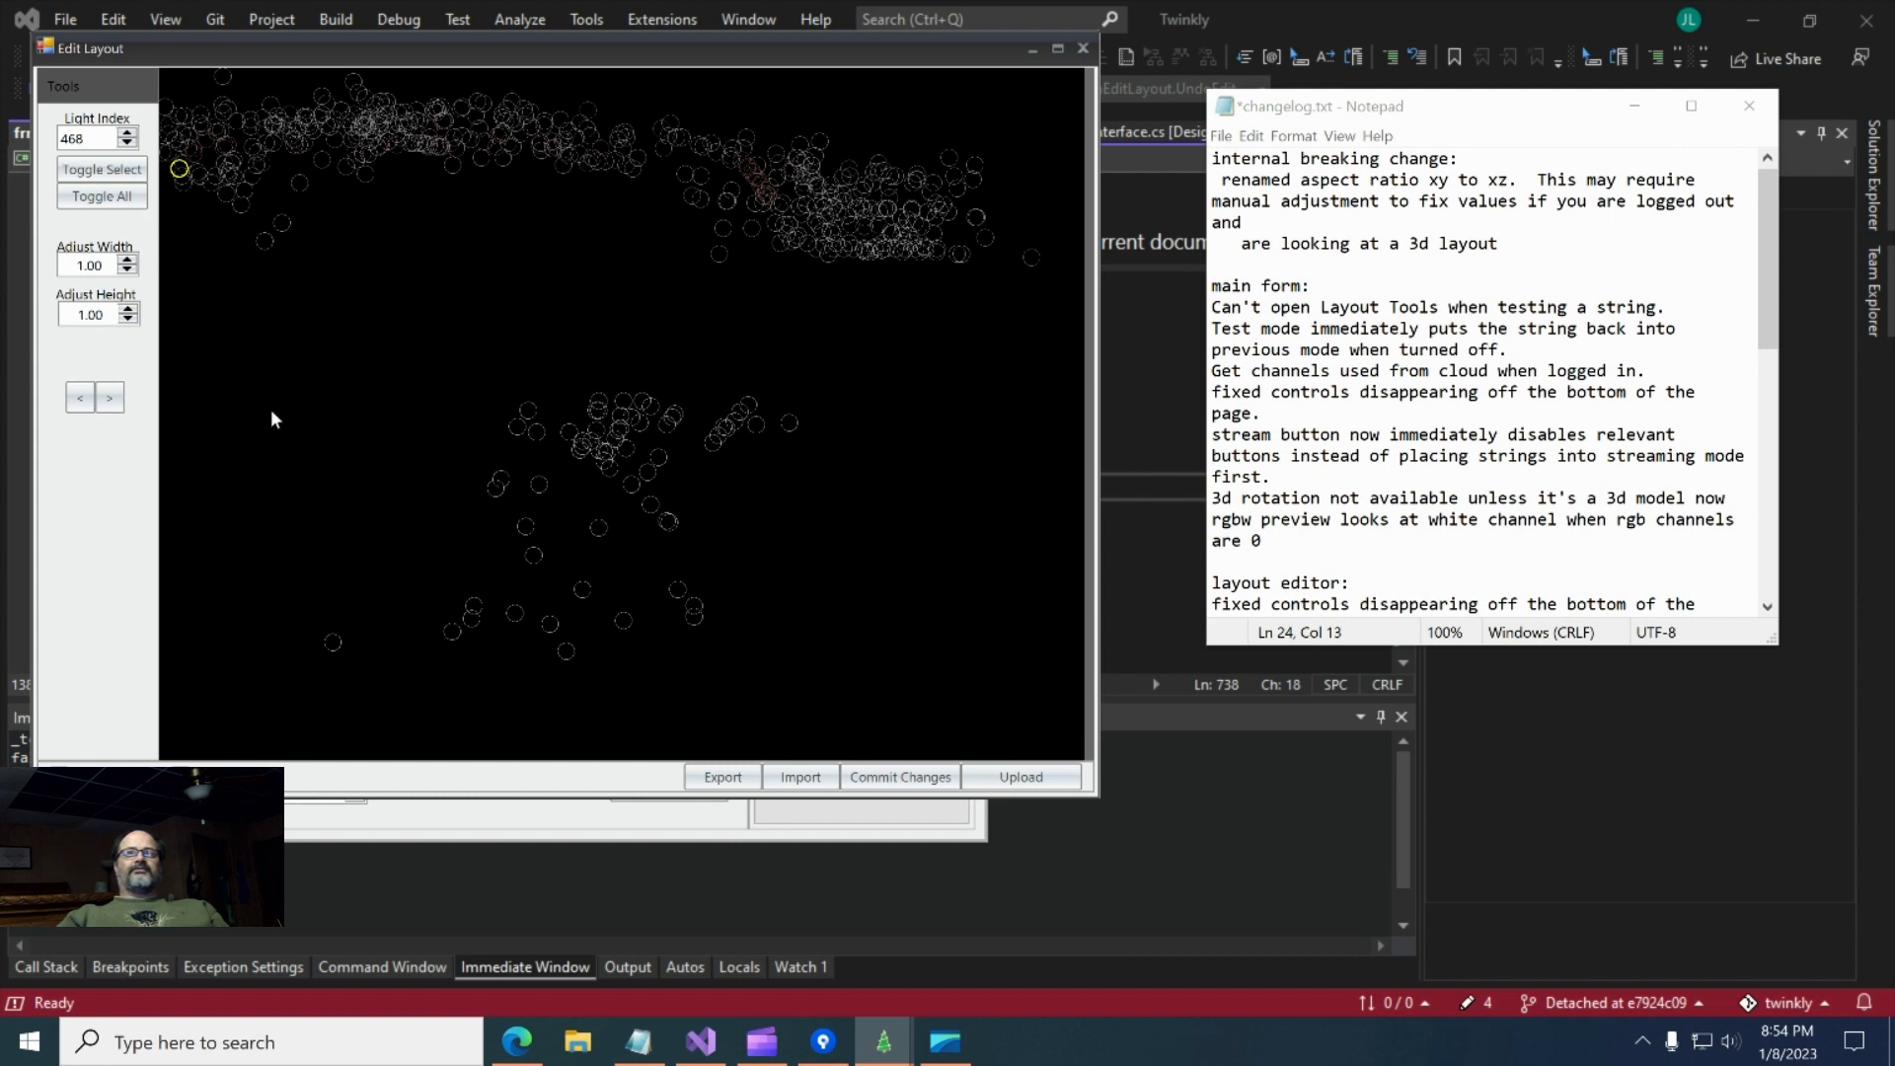
pyautogui.moveTo(308, 373); pyautogui.dragTo(821, 707)
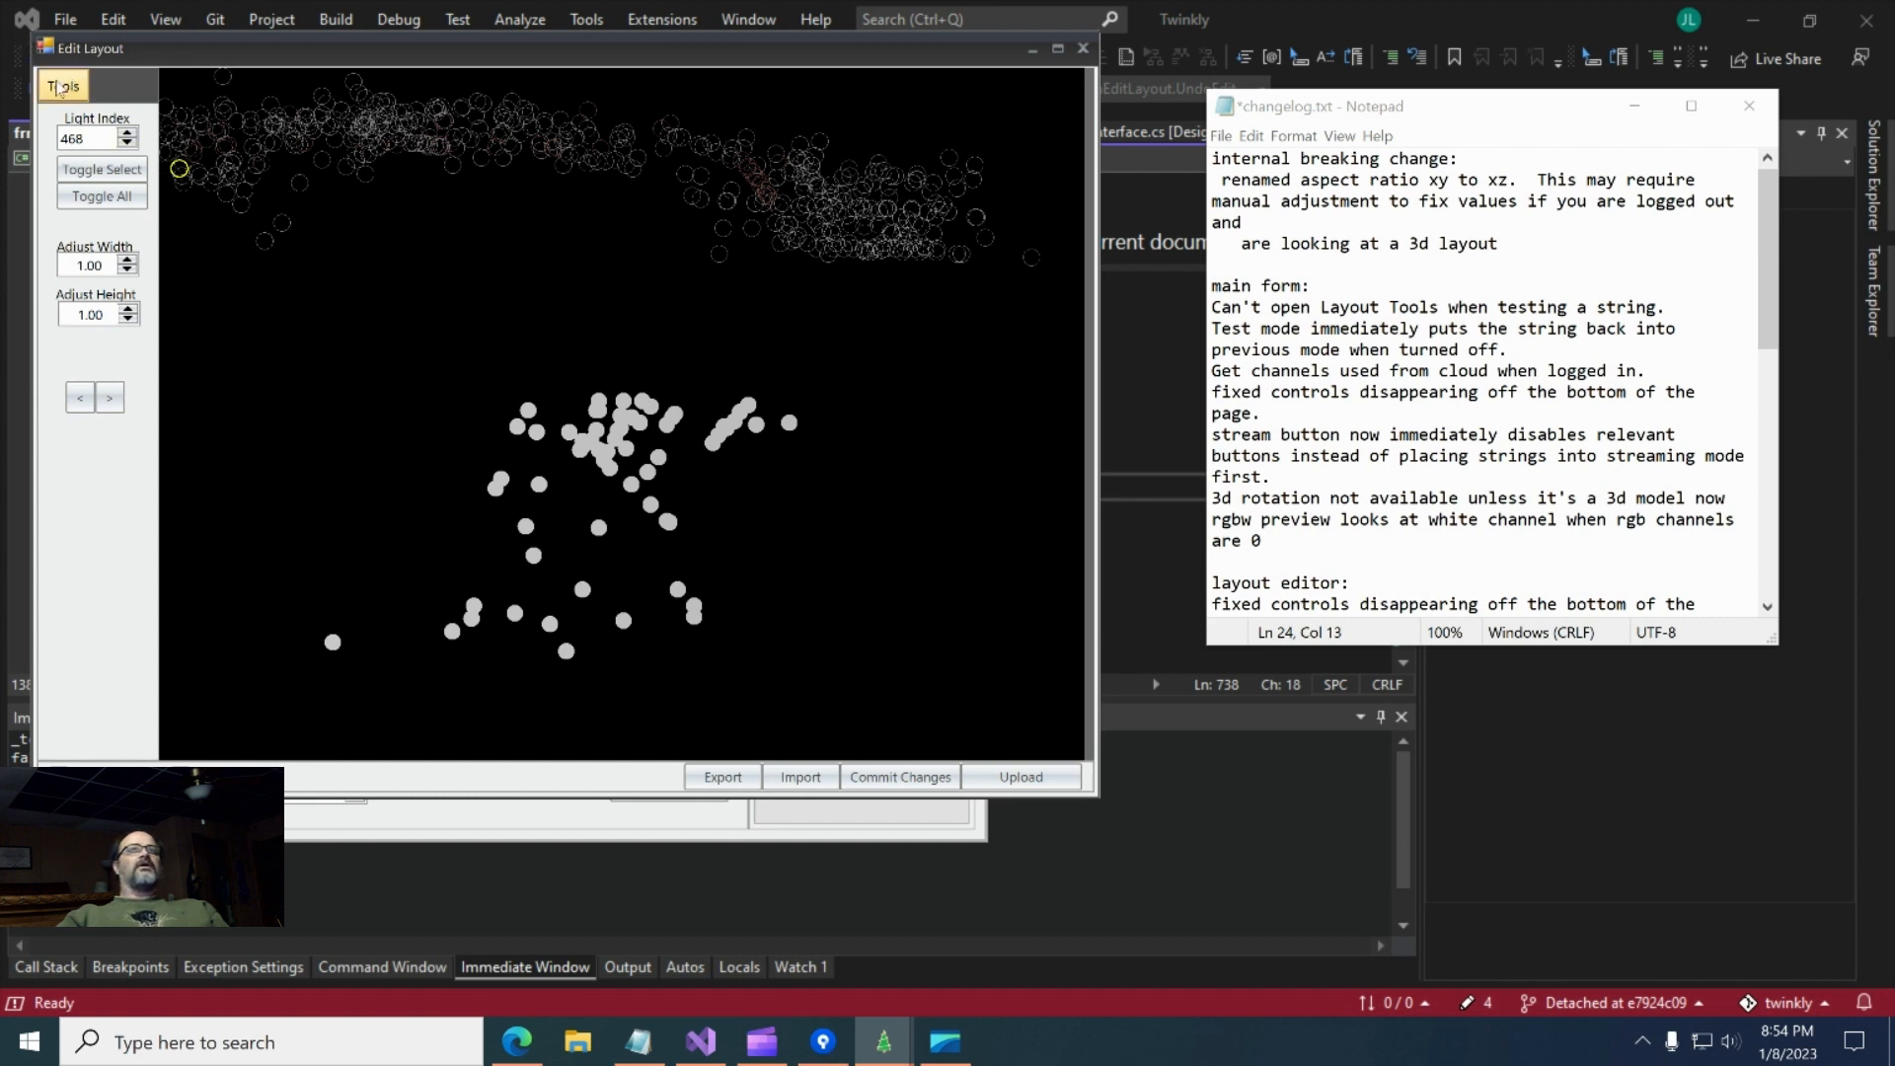
pyautogui.click(65, 87)
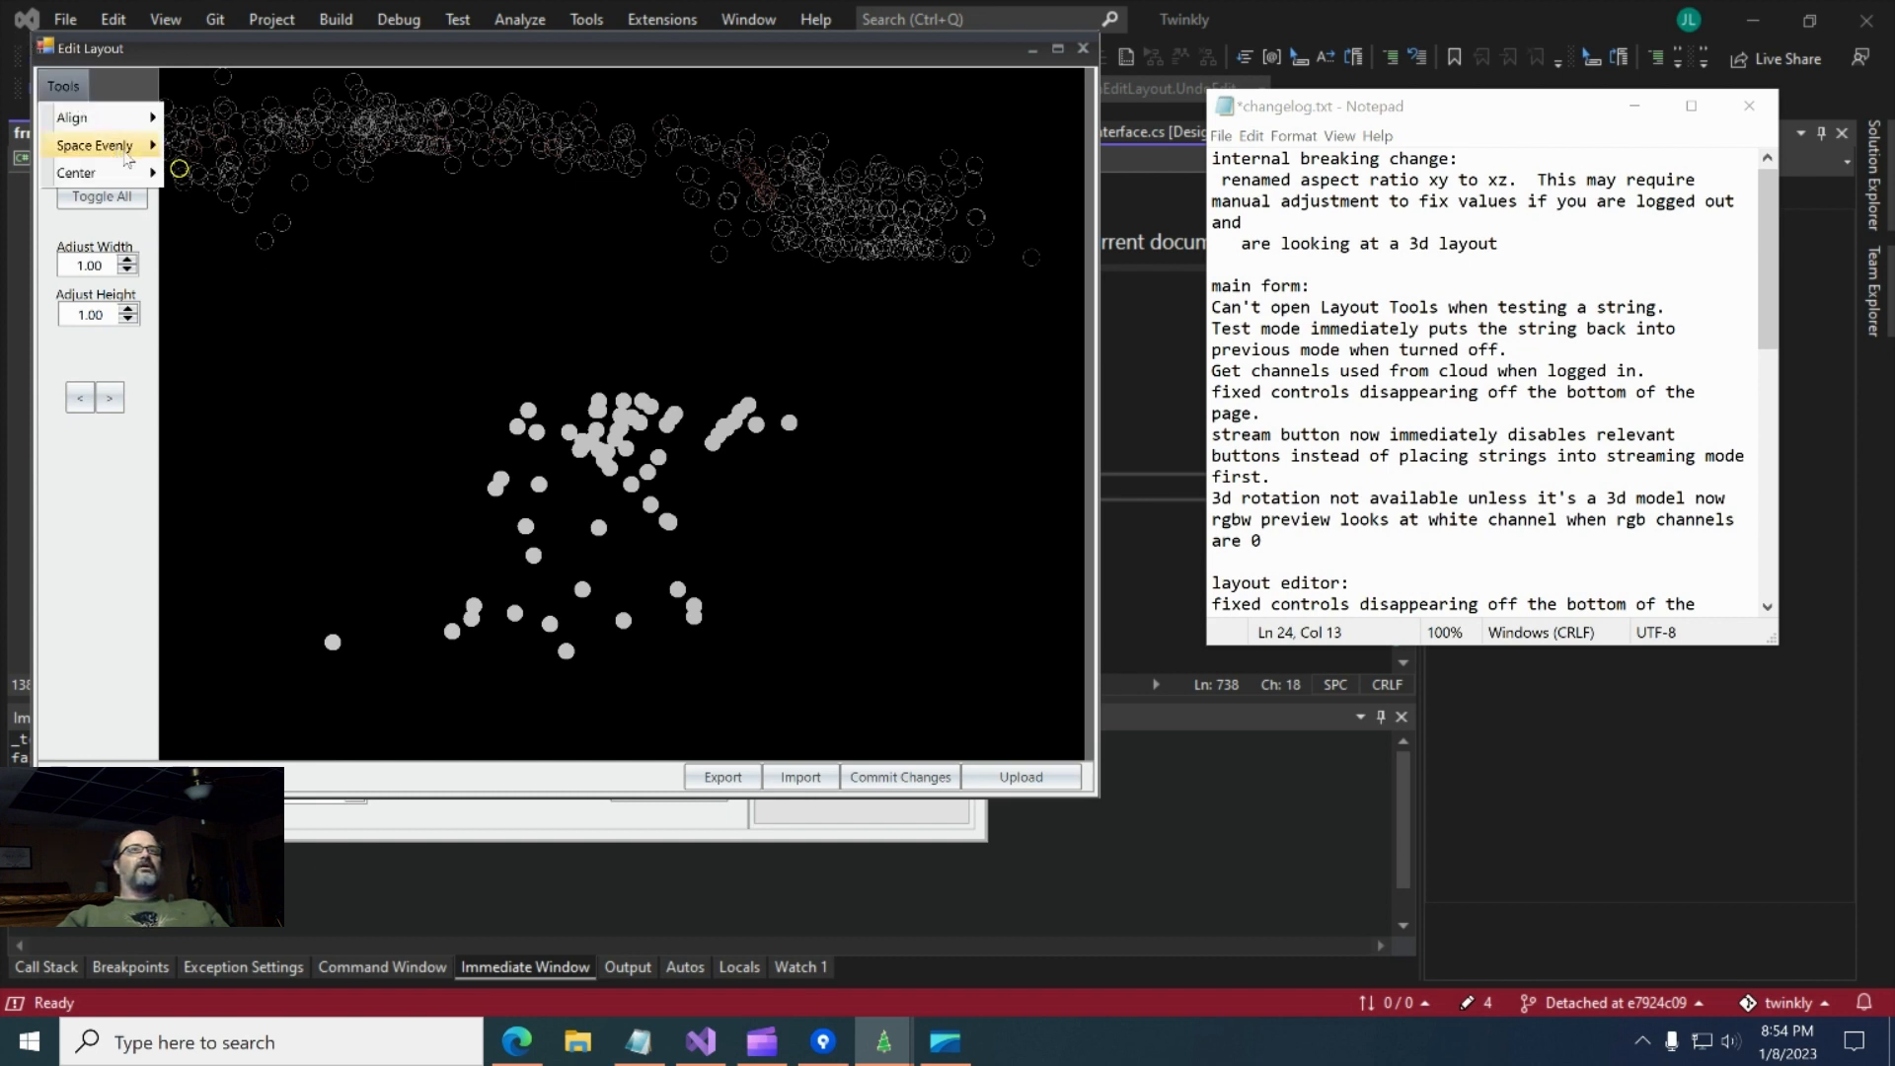
pyautogui.moveTo(127, 158)
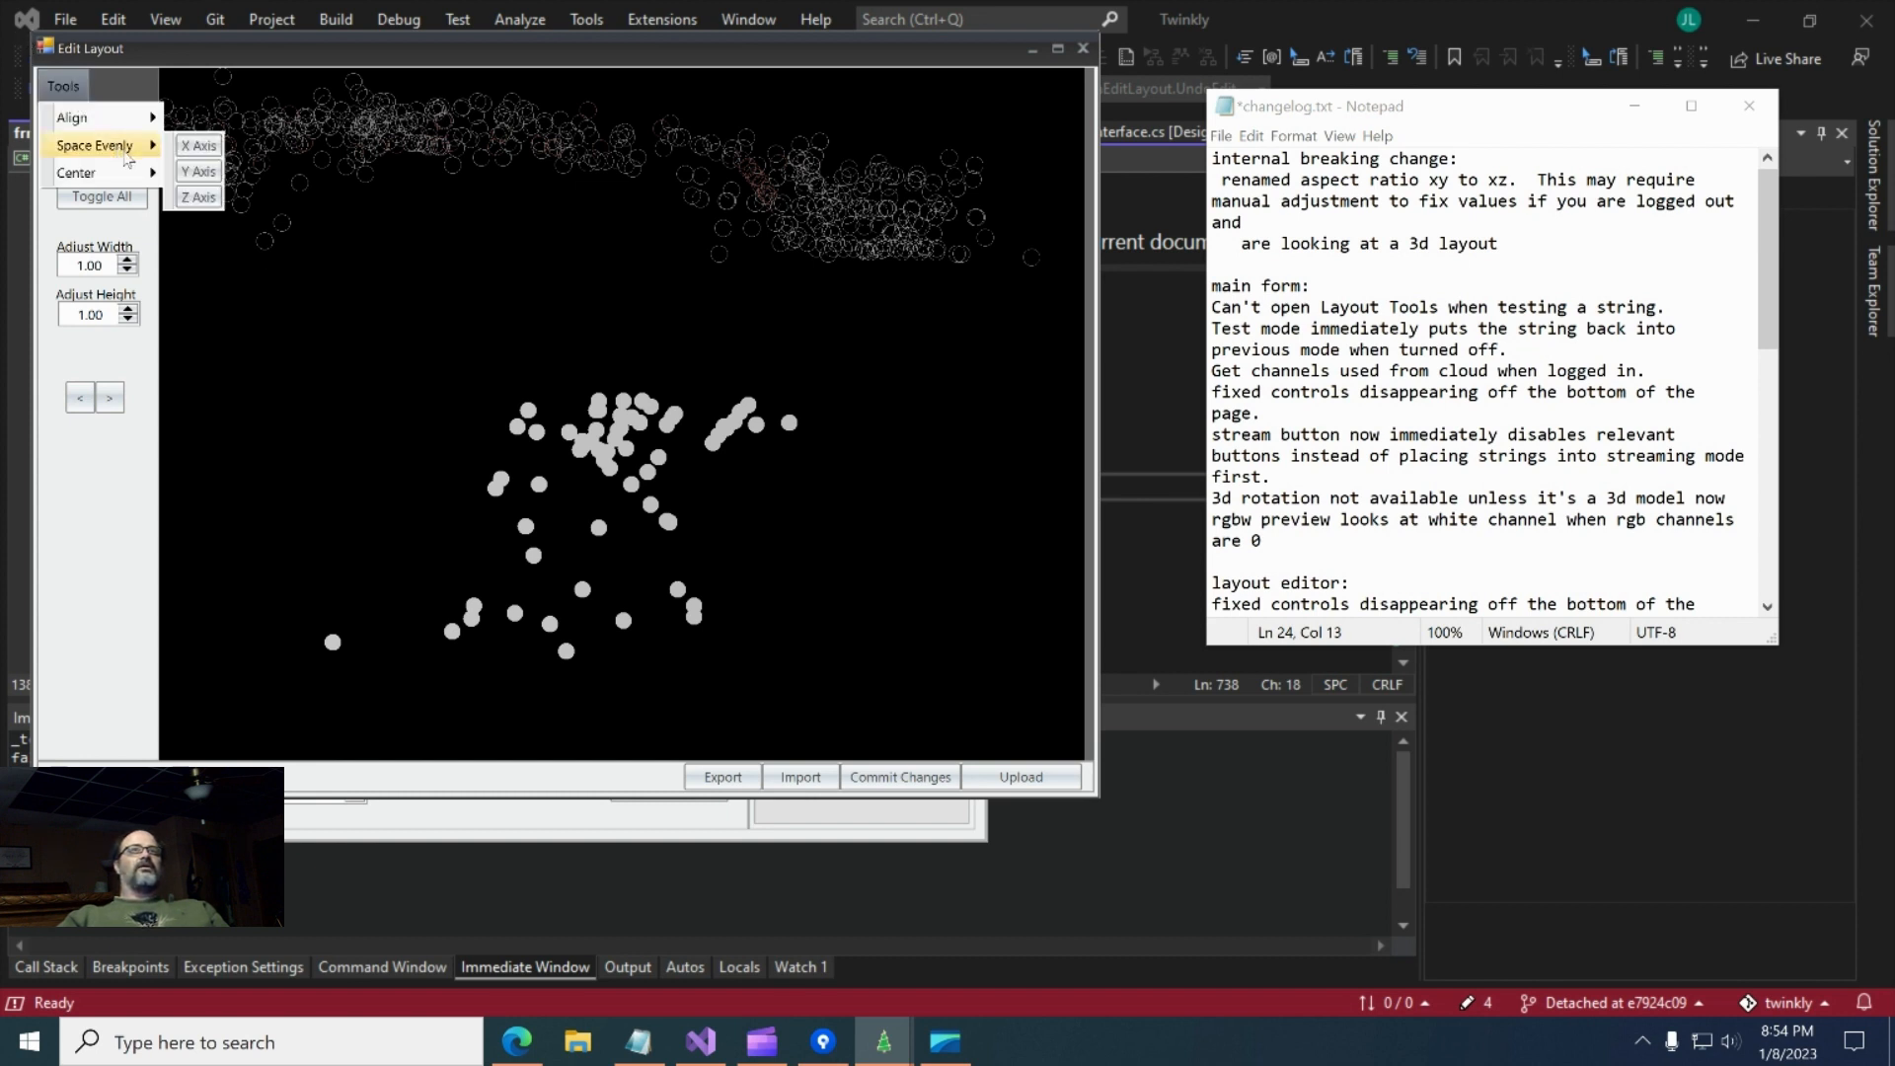
pyautogui.click(199, 147)
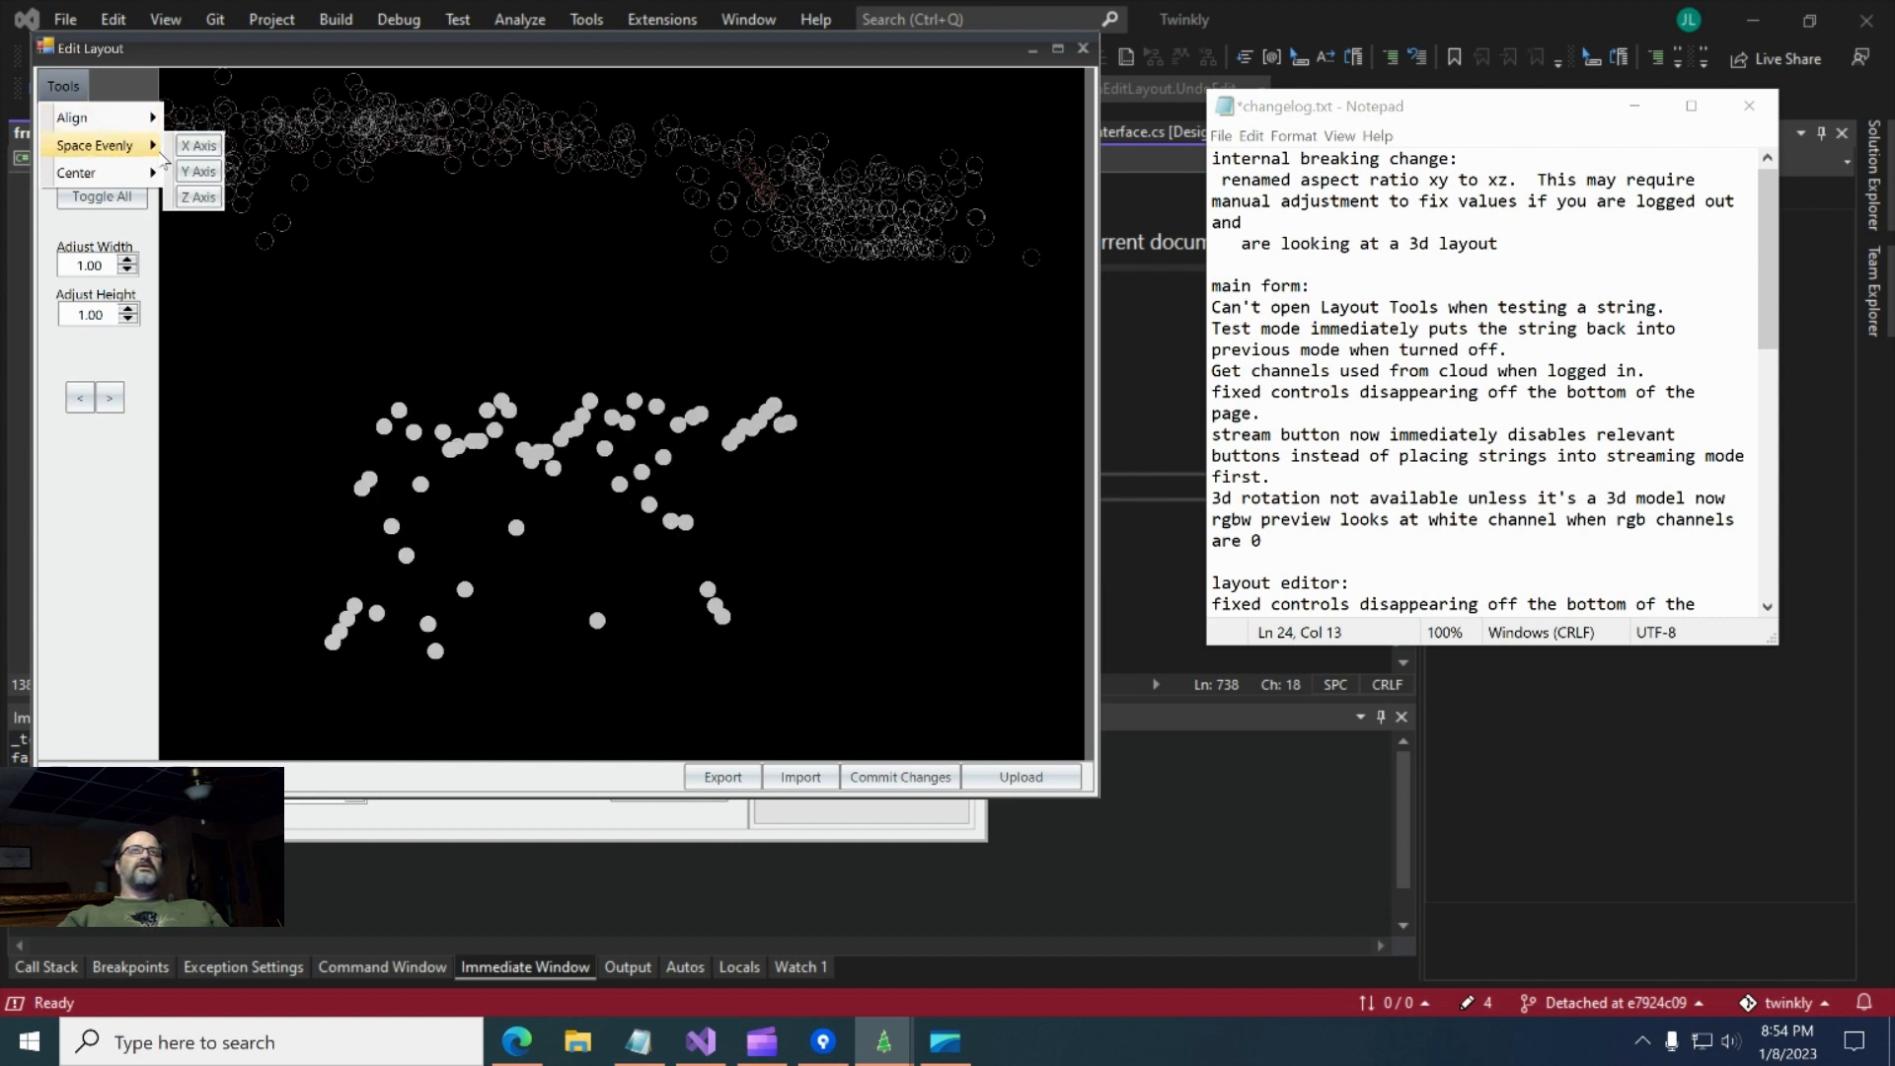
pyautogui.click(195, 175)
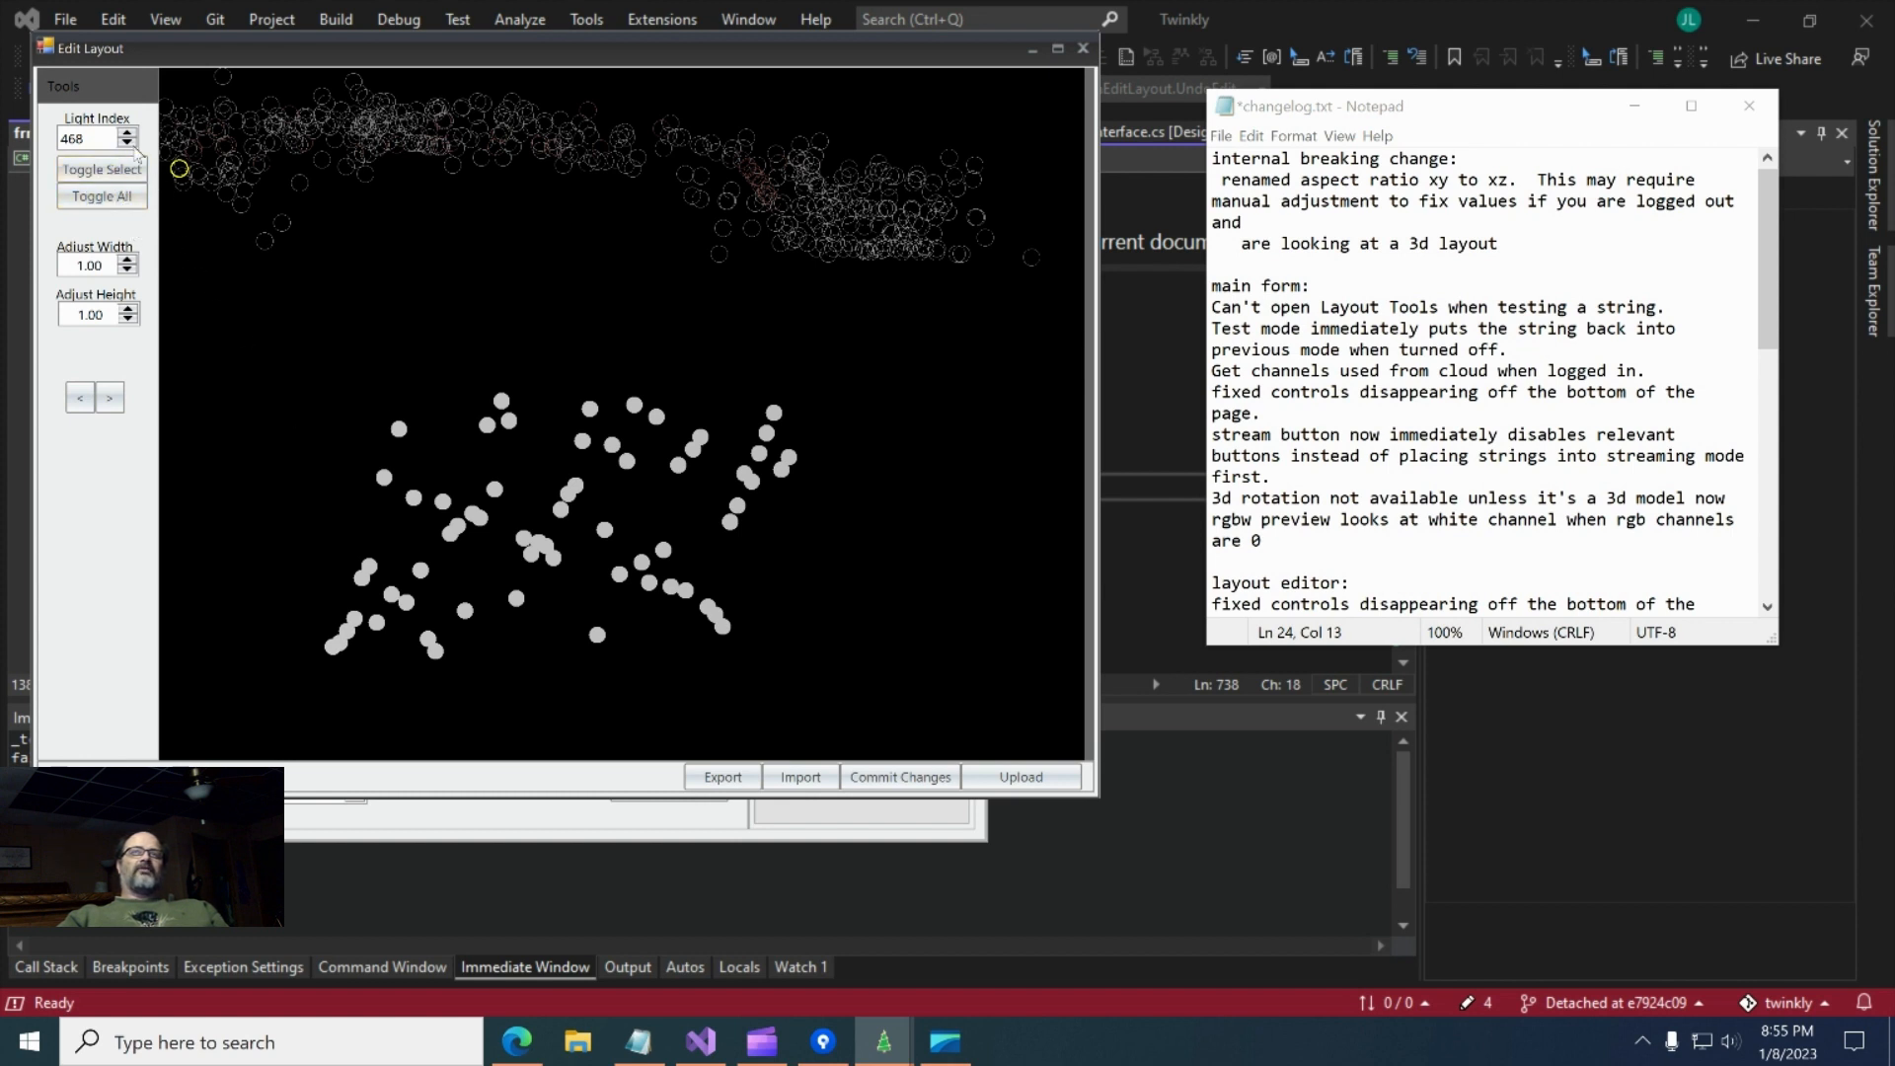
# - Try aligning the selected lights on the X axis and the Y axis, and undo both alignments
pyautogui.click(71, 93)
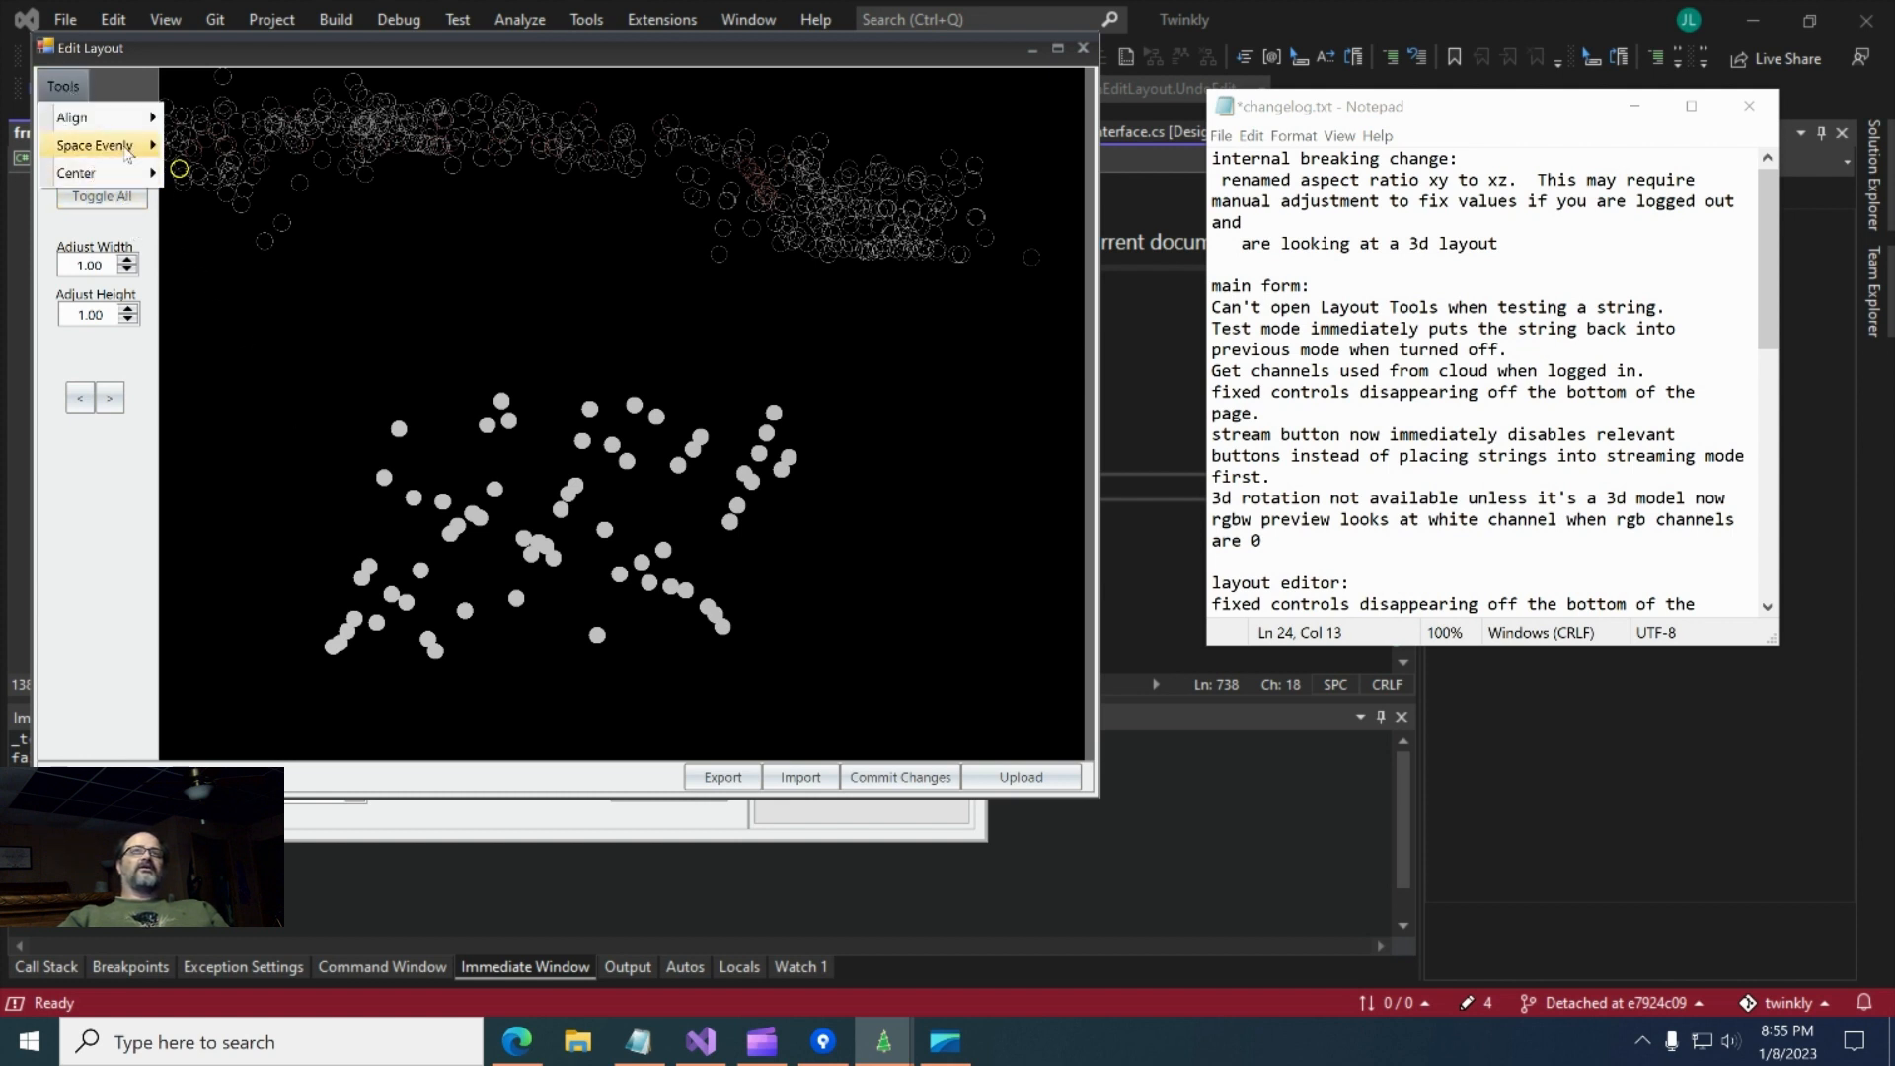
pyautogui.moveTo(138, 144)
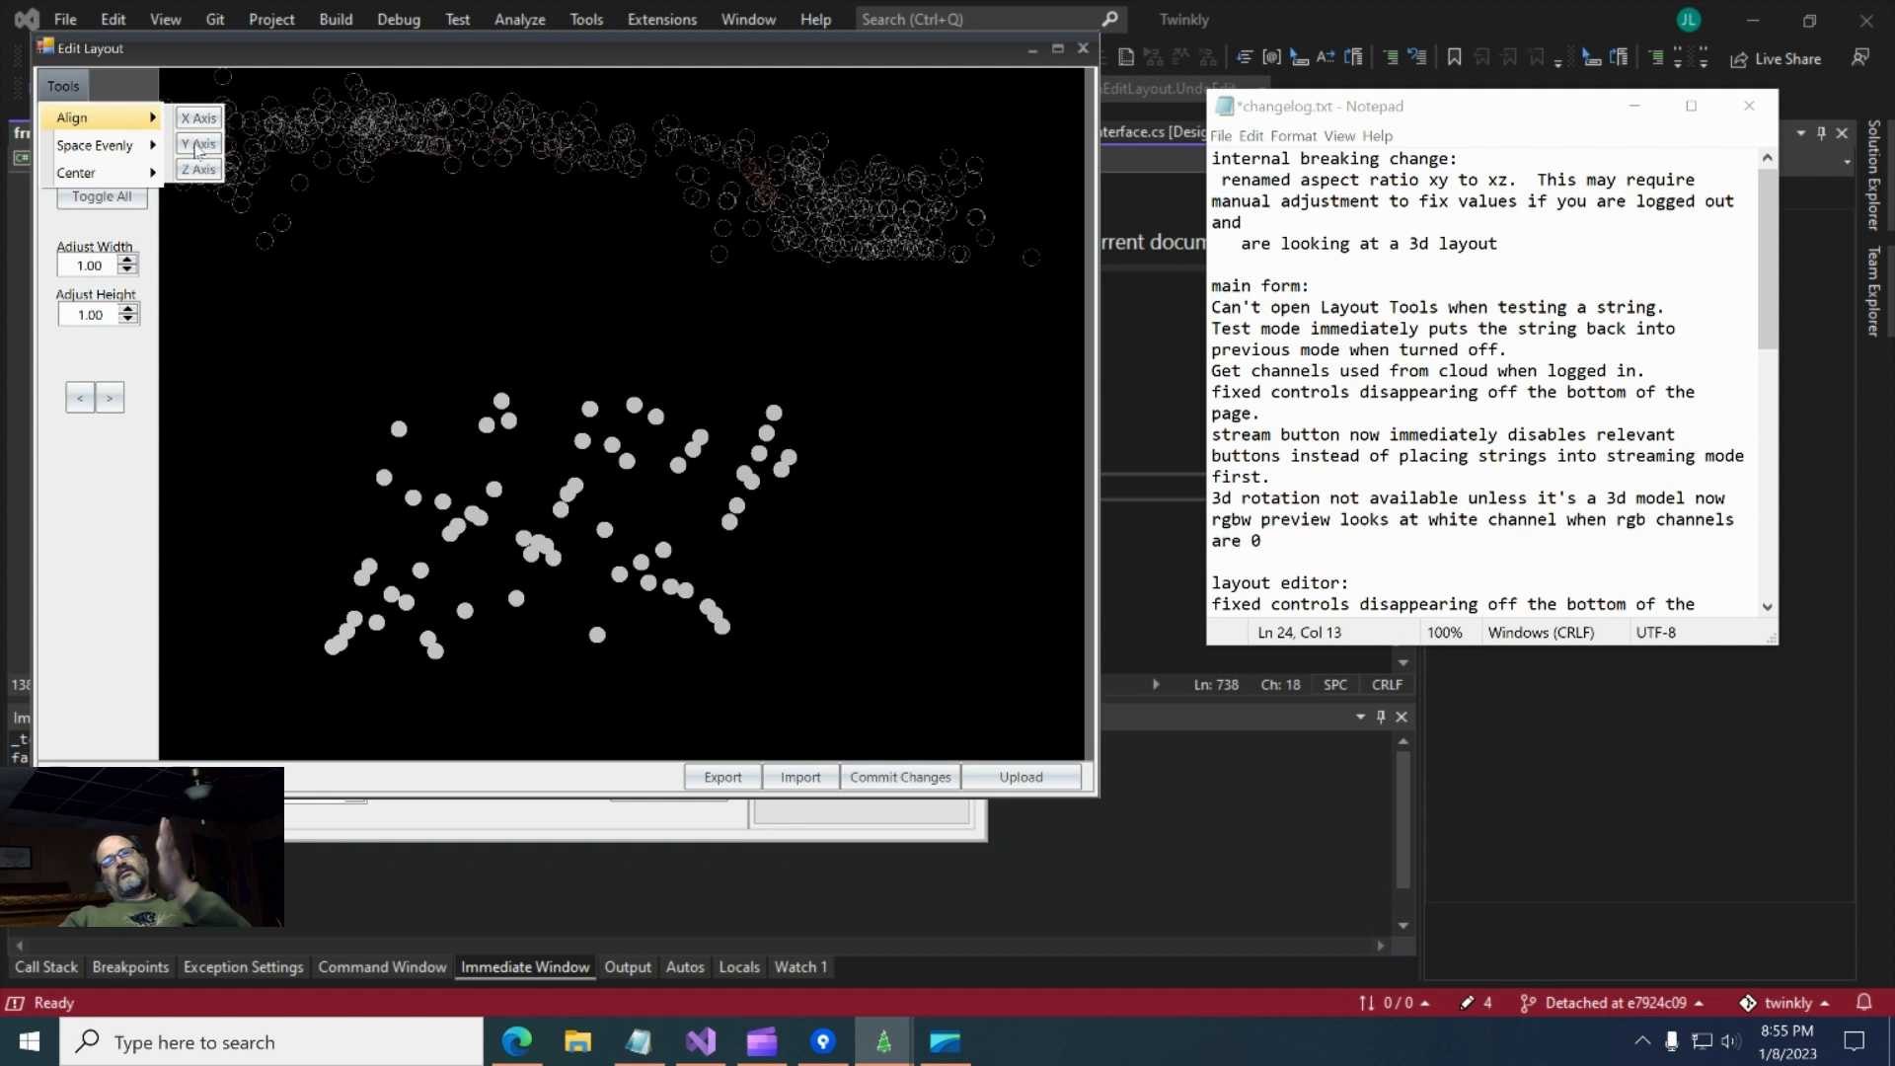
pyautogui.click(201, 119)
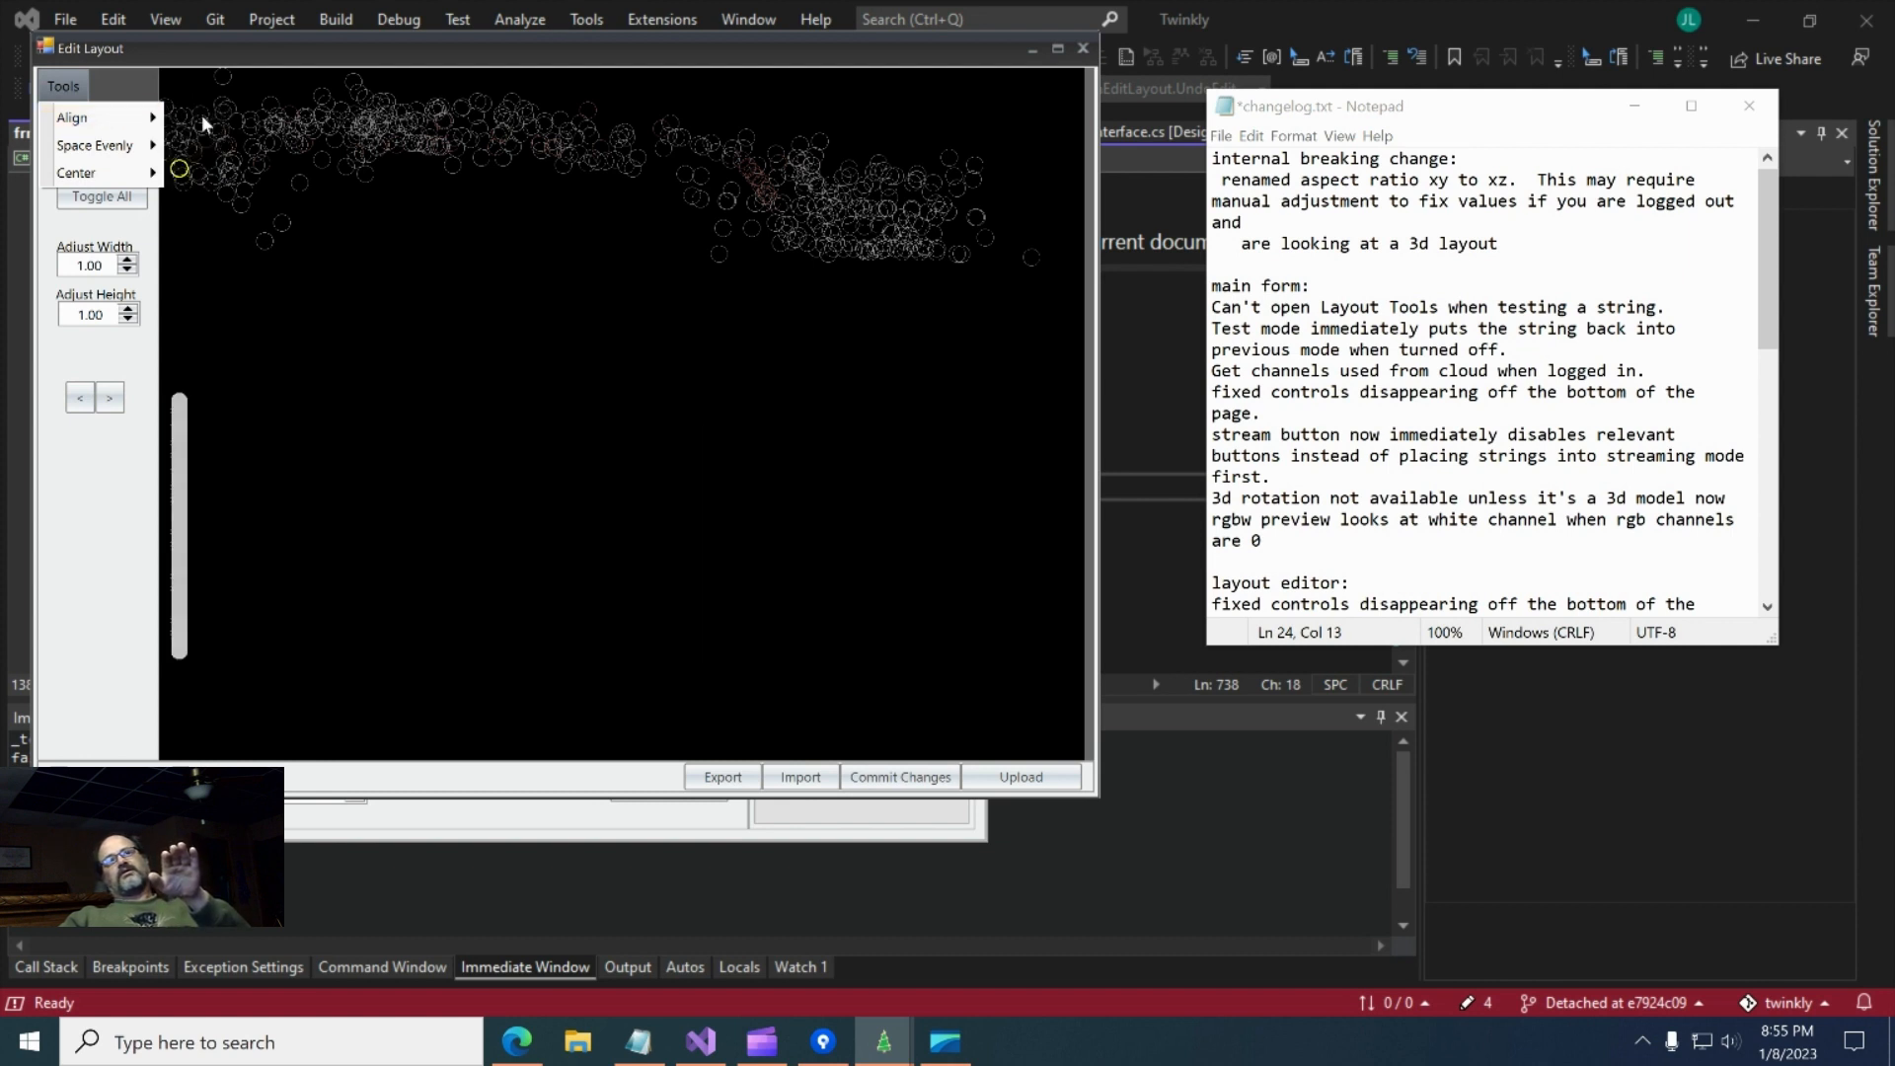
pyautogui.click(129, 122)
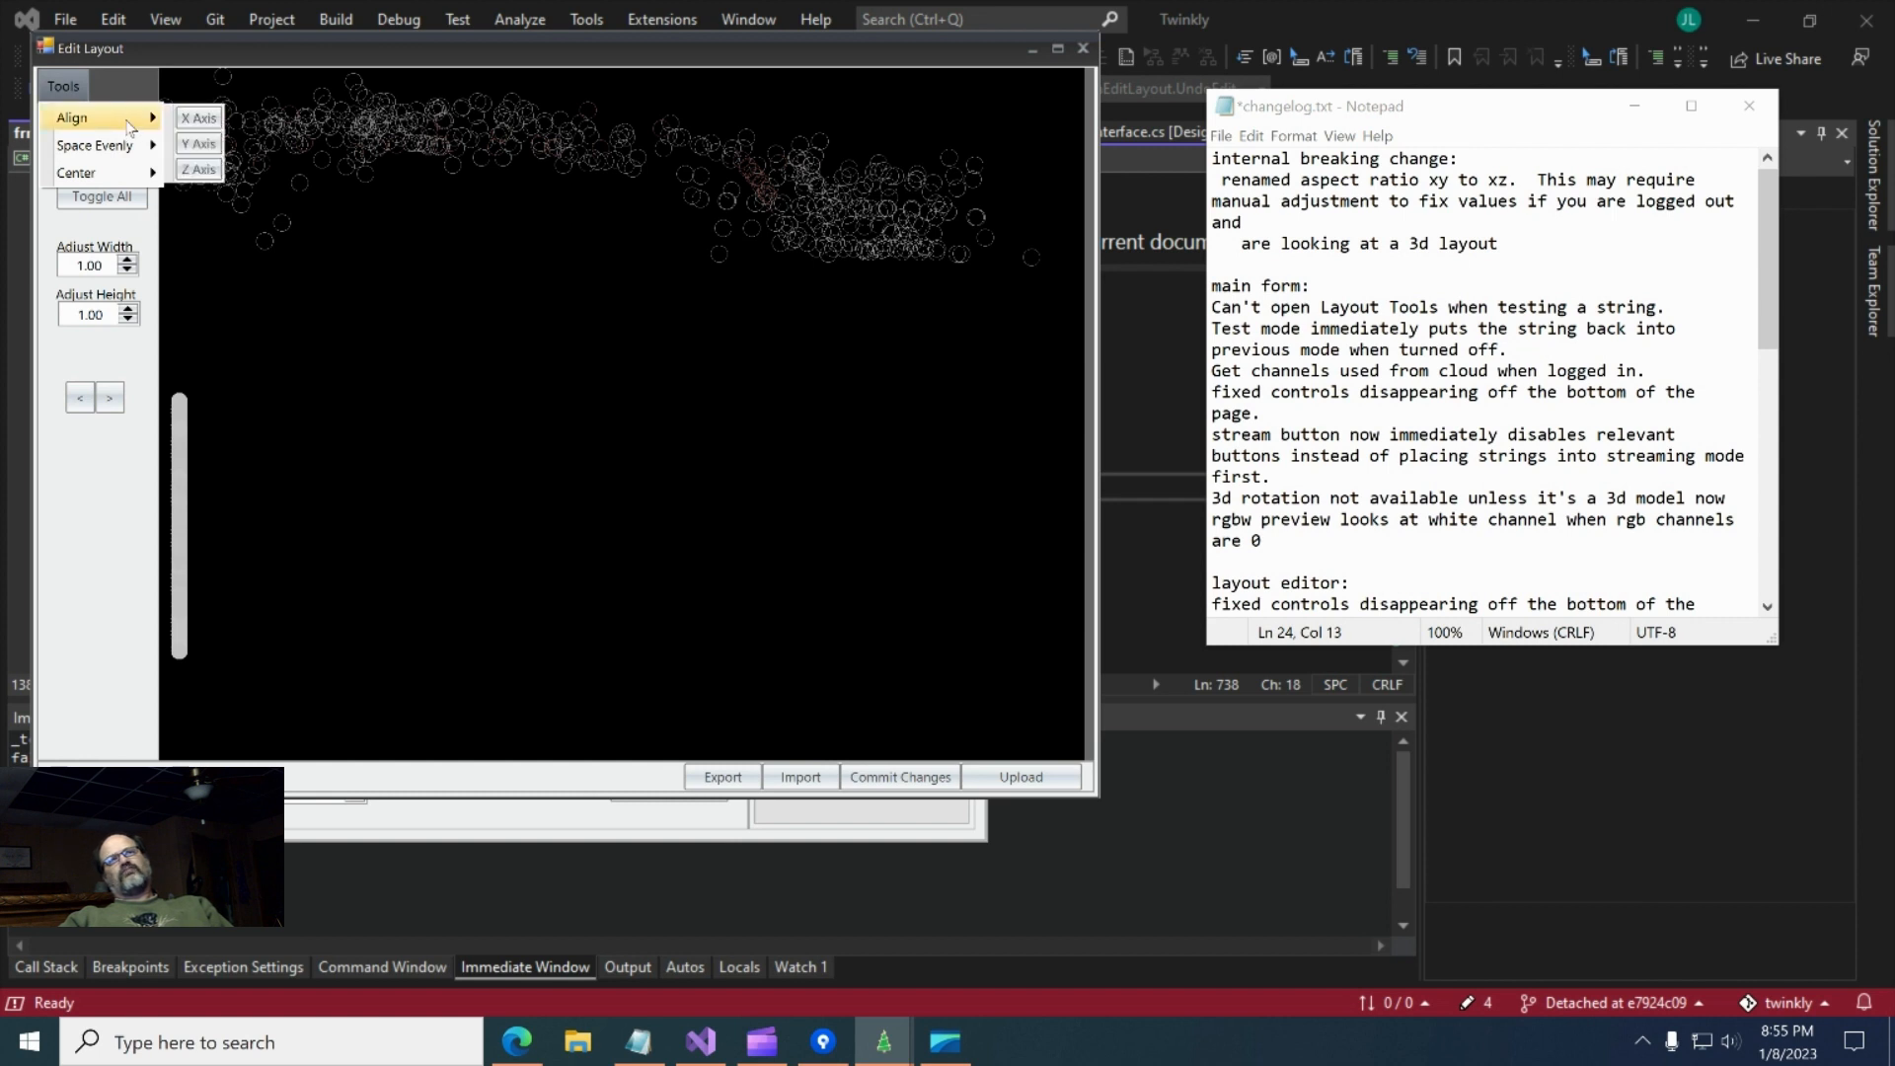
pyautogui.click(190, 145)
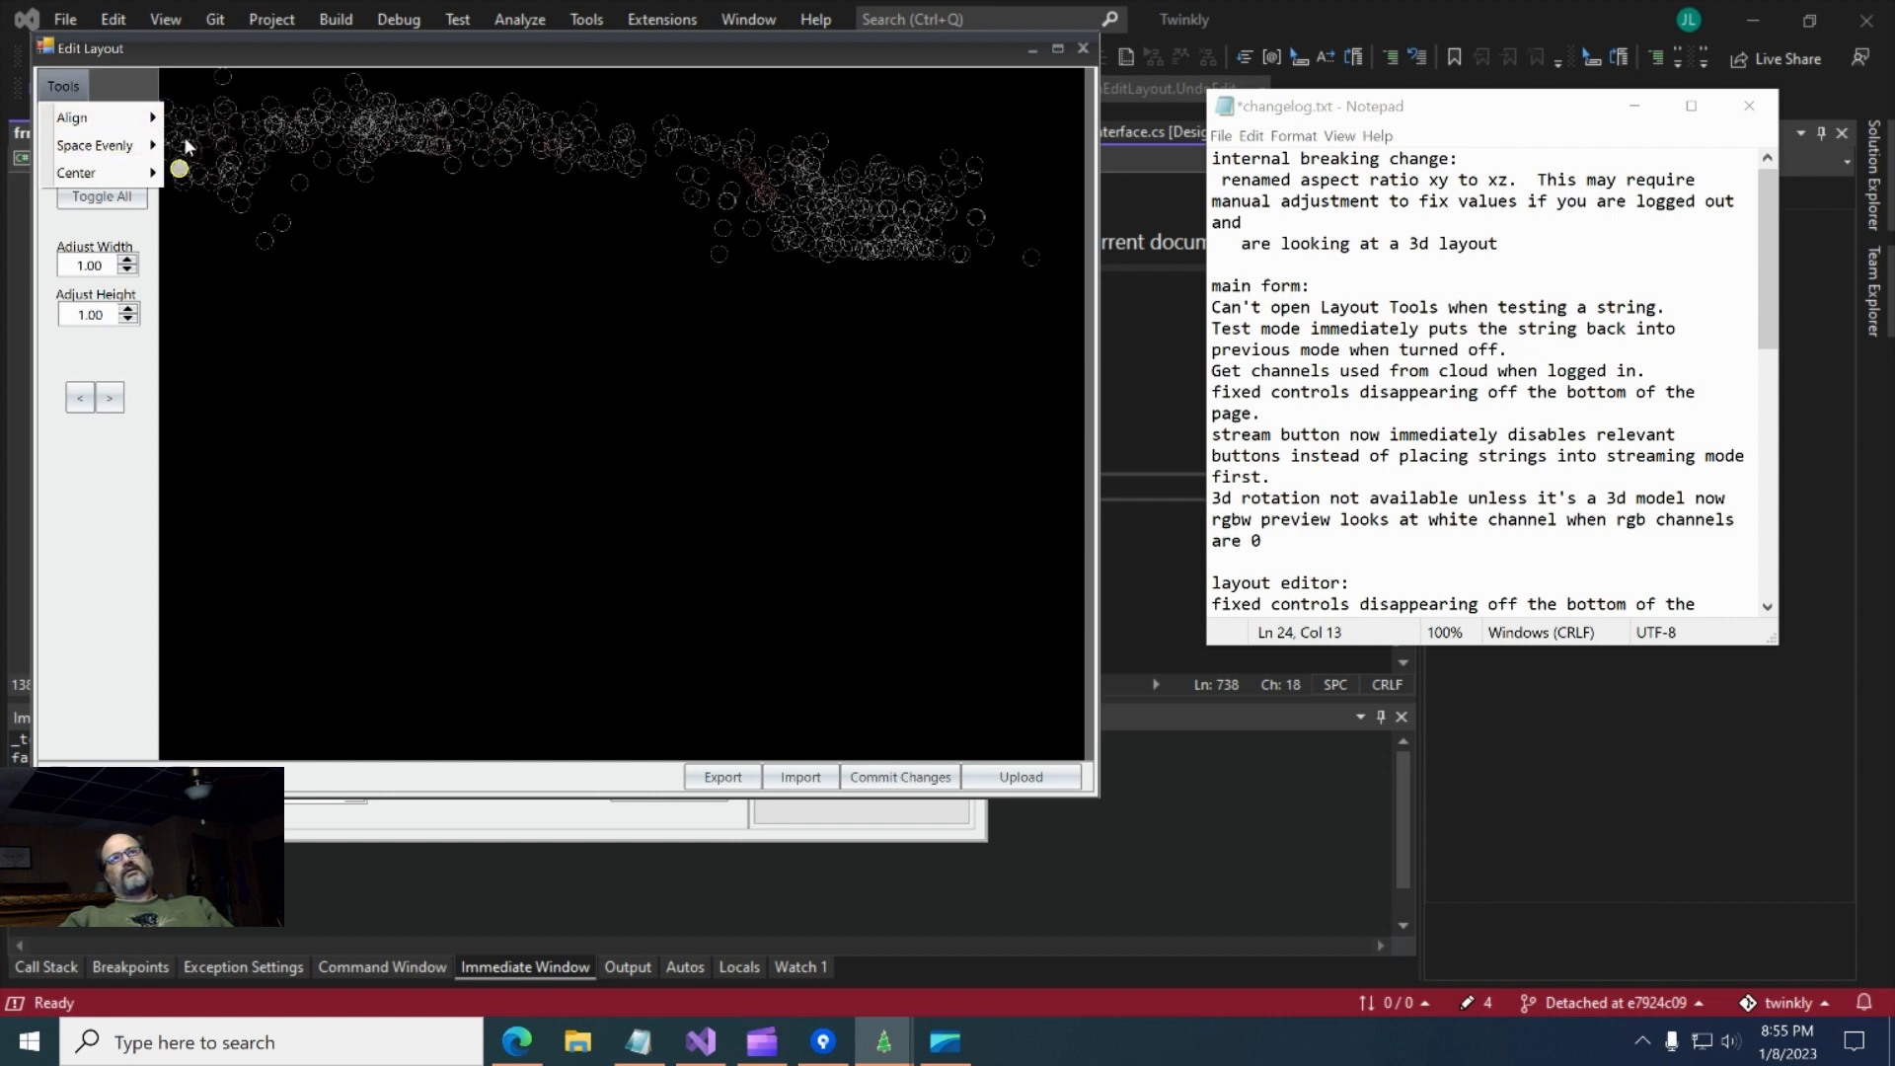
pyautogui.hotkey('ctrl', 'z')
pyautogui.hotkey('ctrl', 'z')
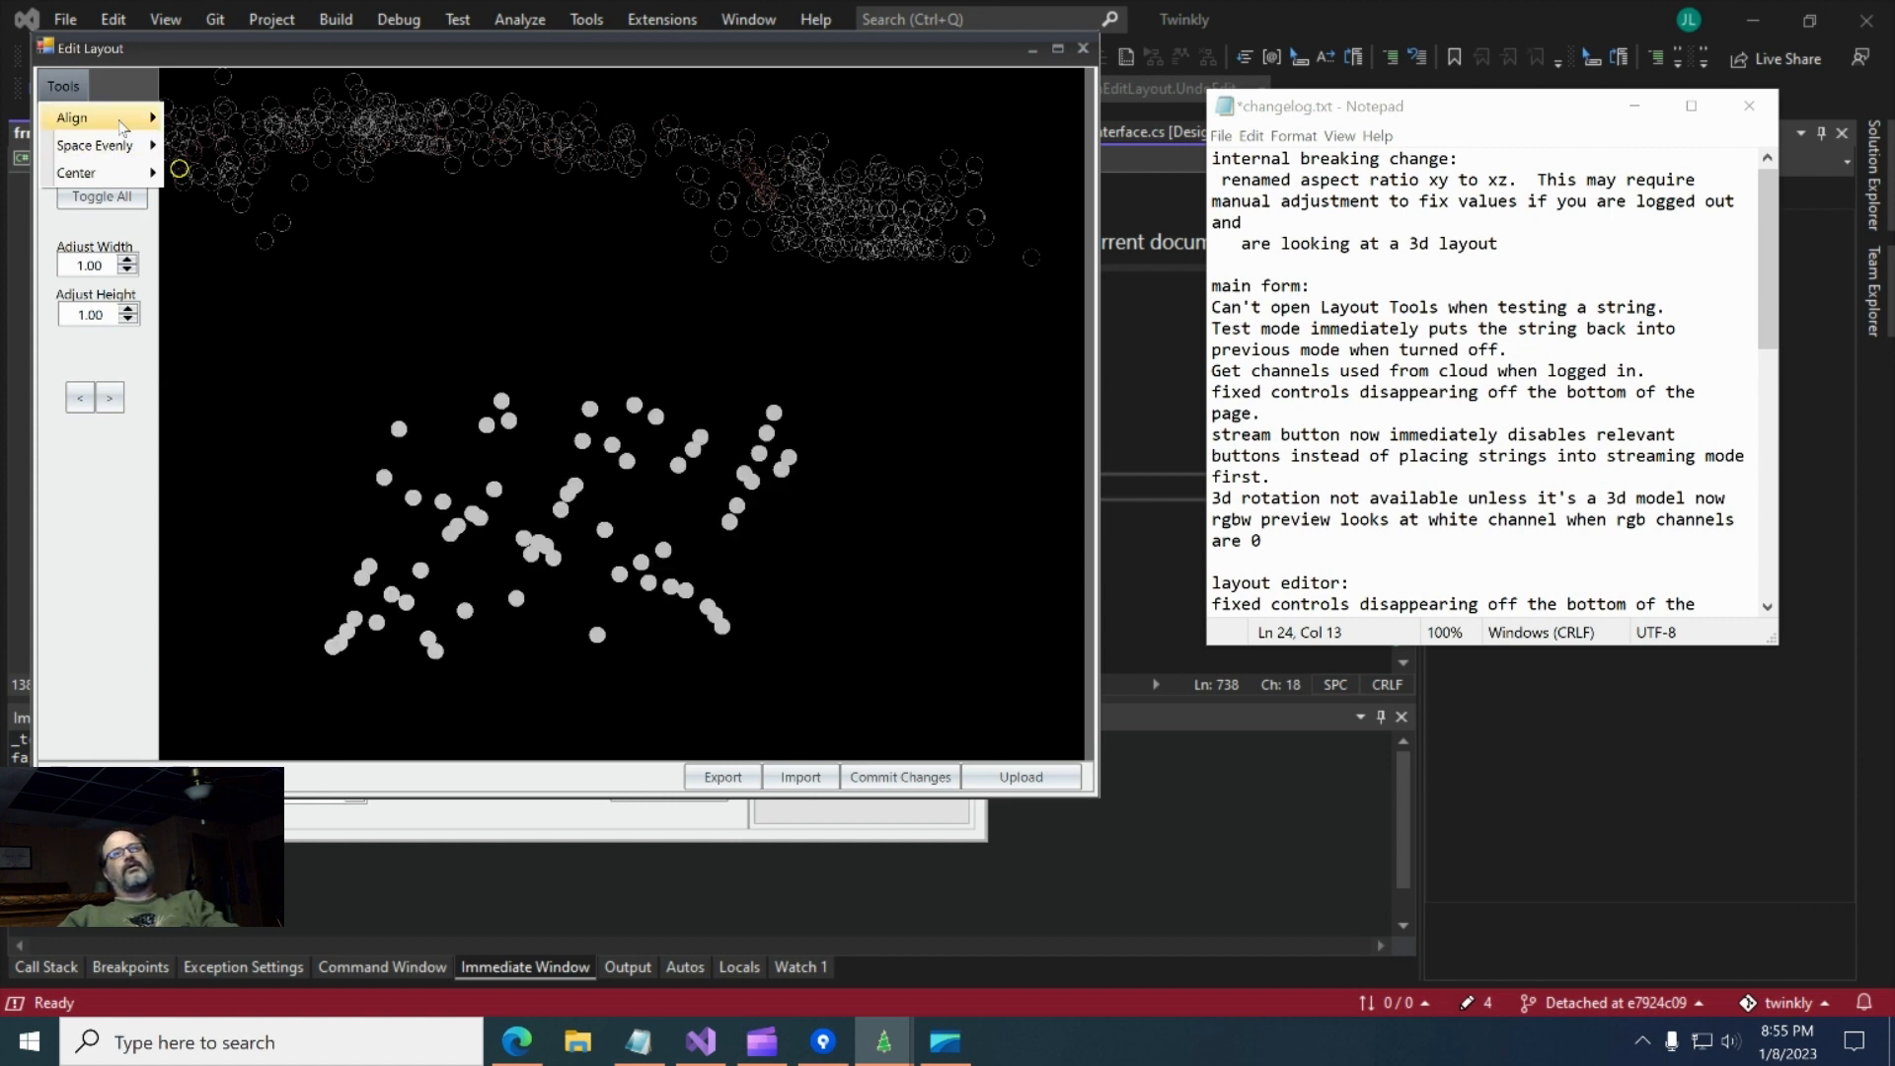
# - Align the evenly spaced lights on the Y axis and clear the selection
pyautogui.moveTo(126, 128)
pyautogui.click(209, 145)
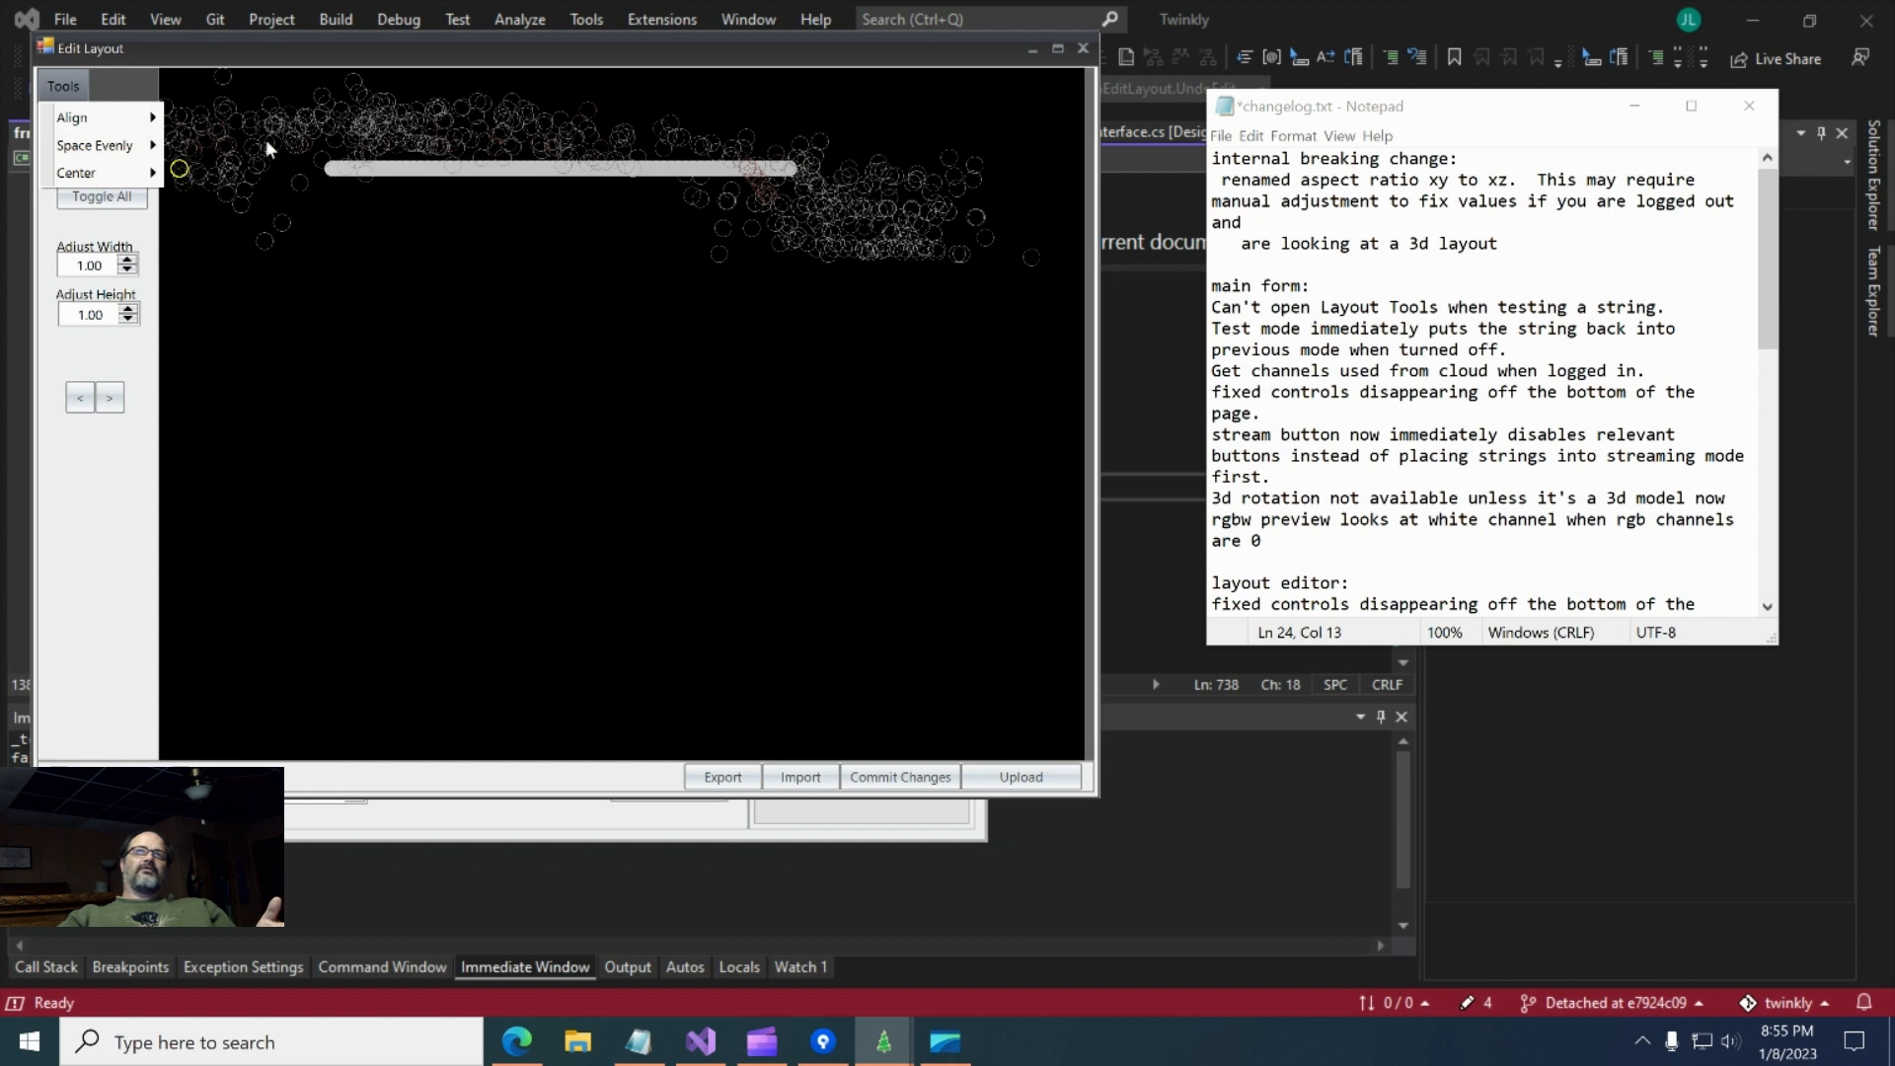
pyautogui.click(178, 171)
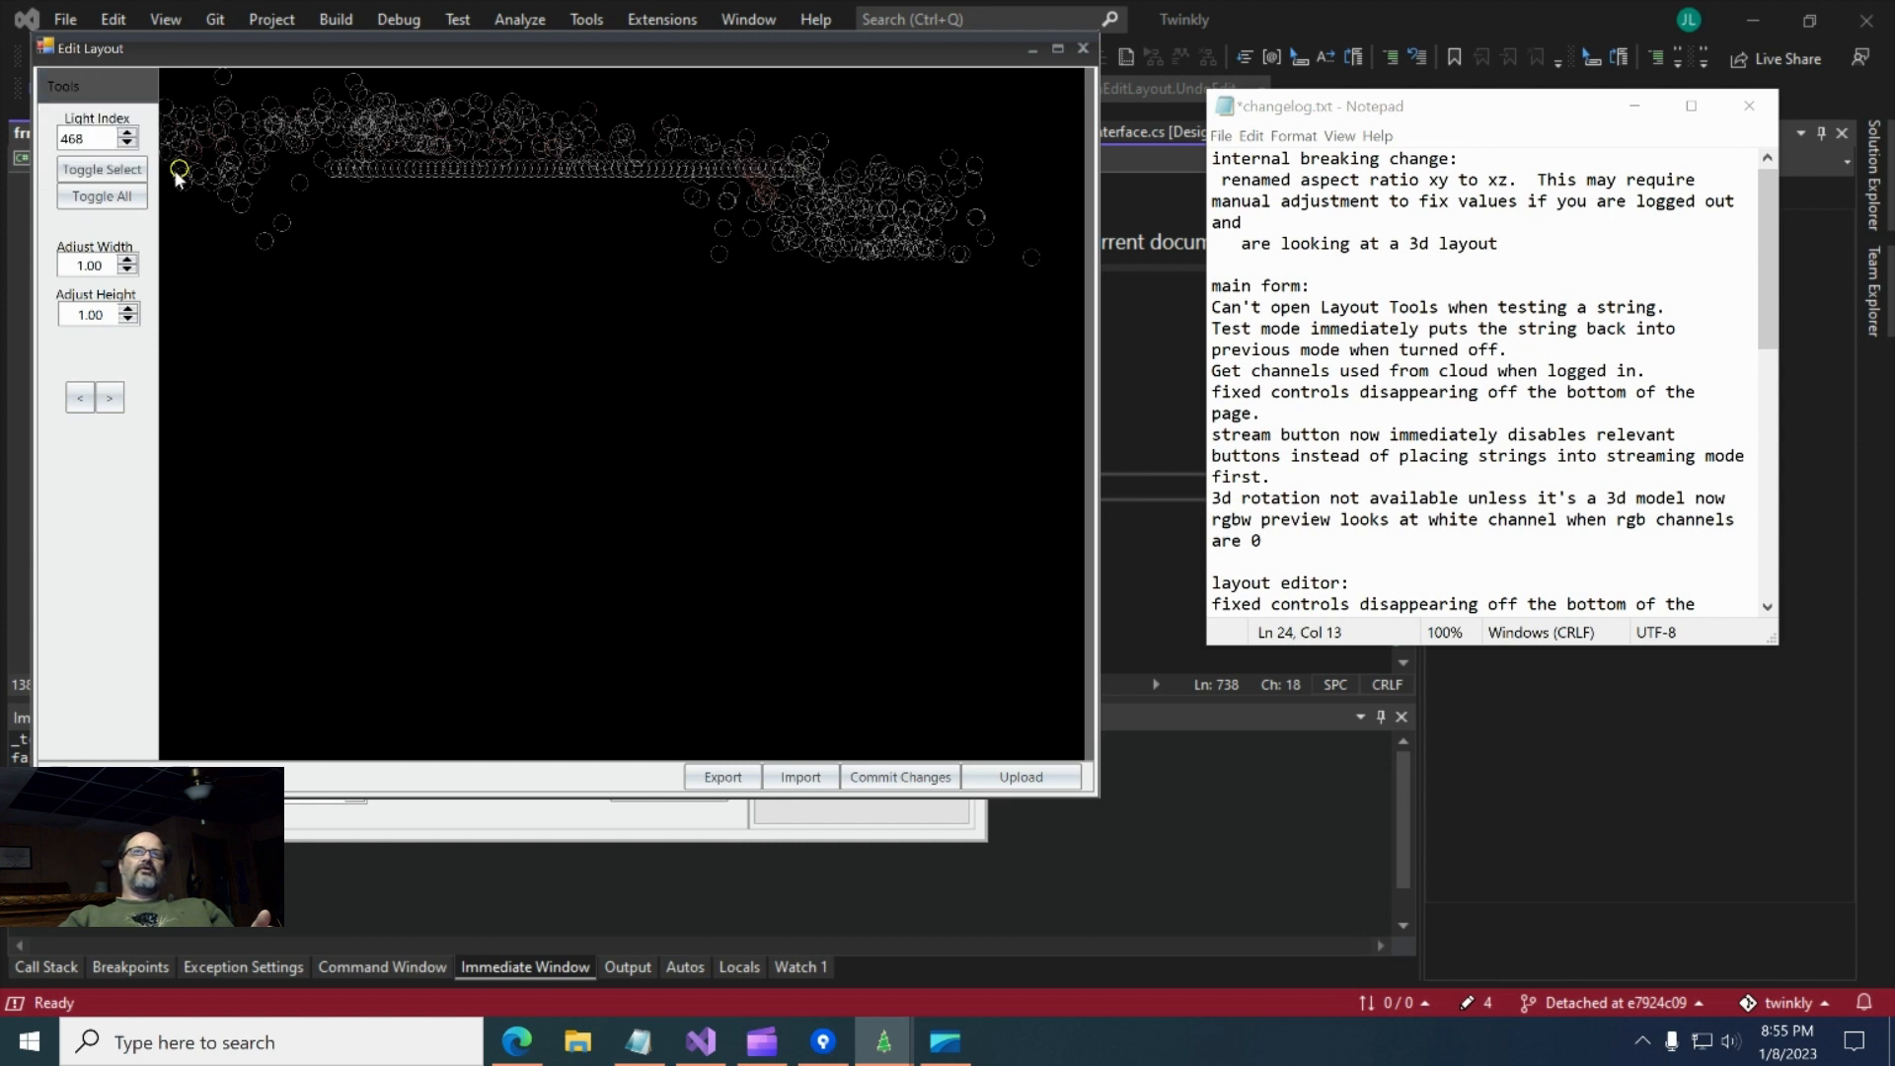
# - Move light 468 from the cluster down into the empty area below the aligned row and toggle its selection on
pyautogui.click(177, 174)
pyautogui.click(183, 170)
pyautogui.moveTo(185, 176); pyautogui.dragTo(325, 389)
pyautogui.moveTo(387, 559); pyautogui.dragTo(390, 569)
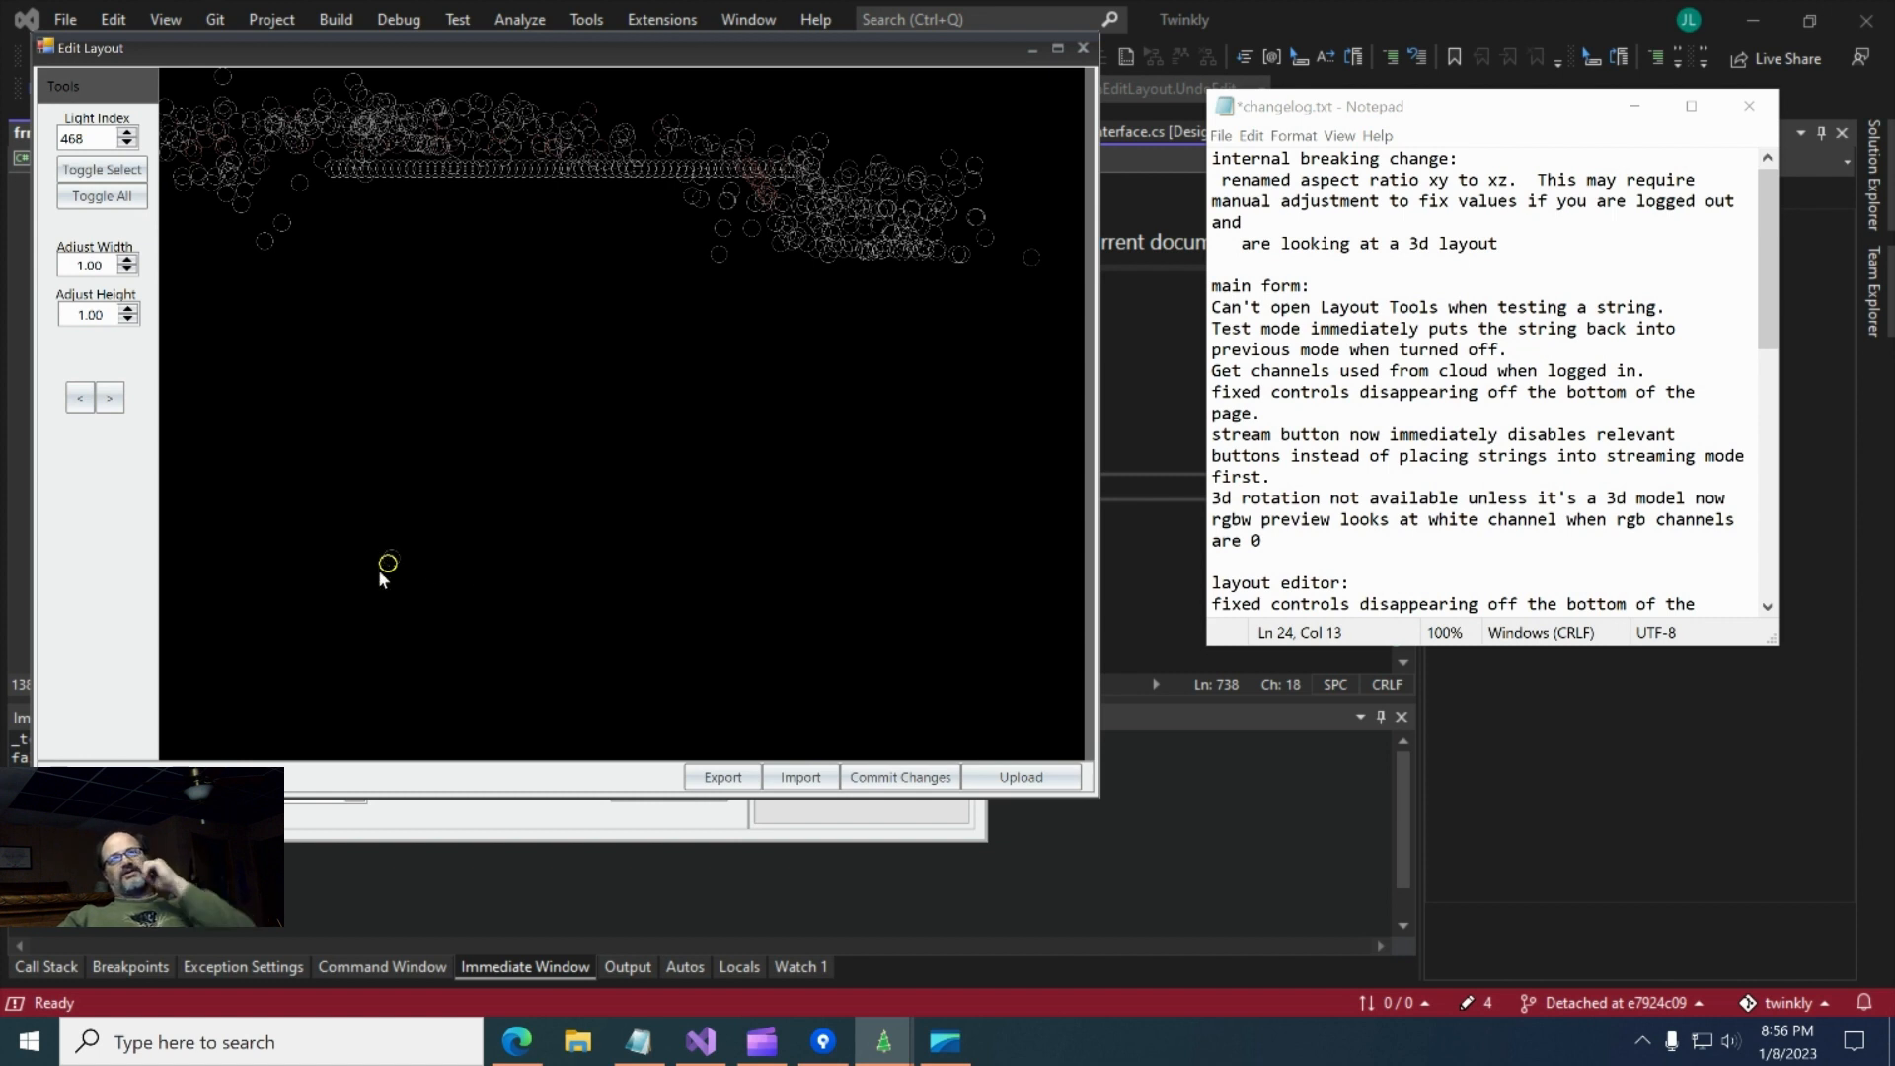
pyautogui.click(117, 170)
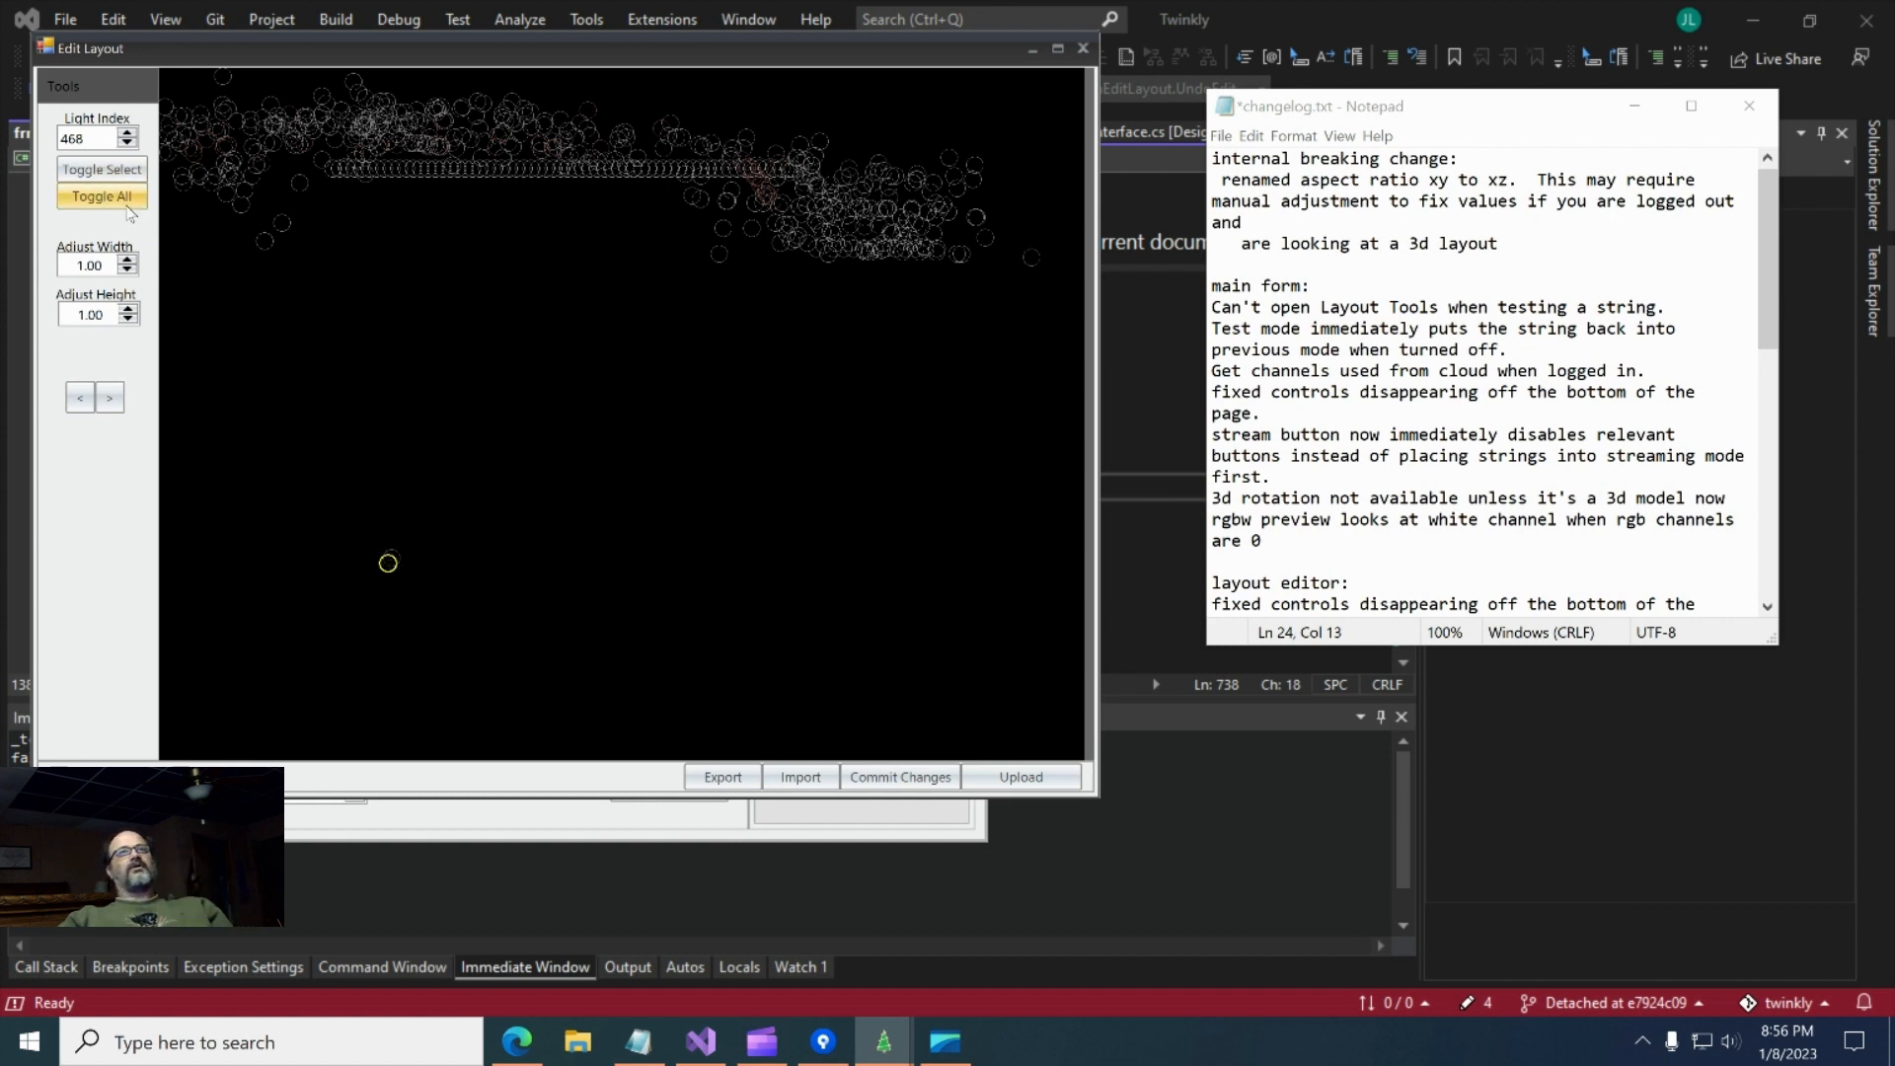
pyautogui.click(133, 172)
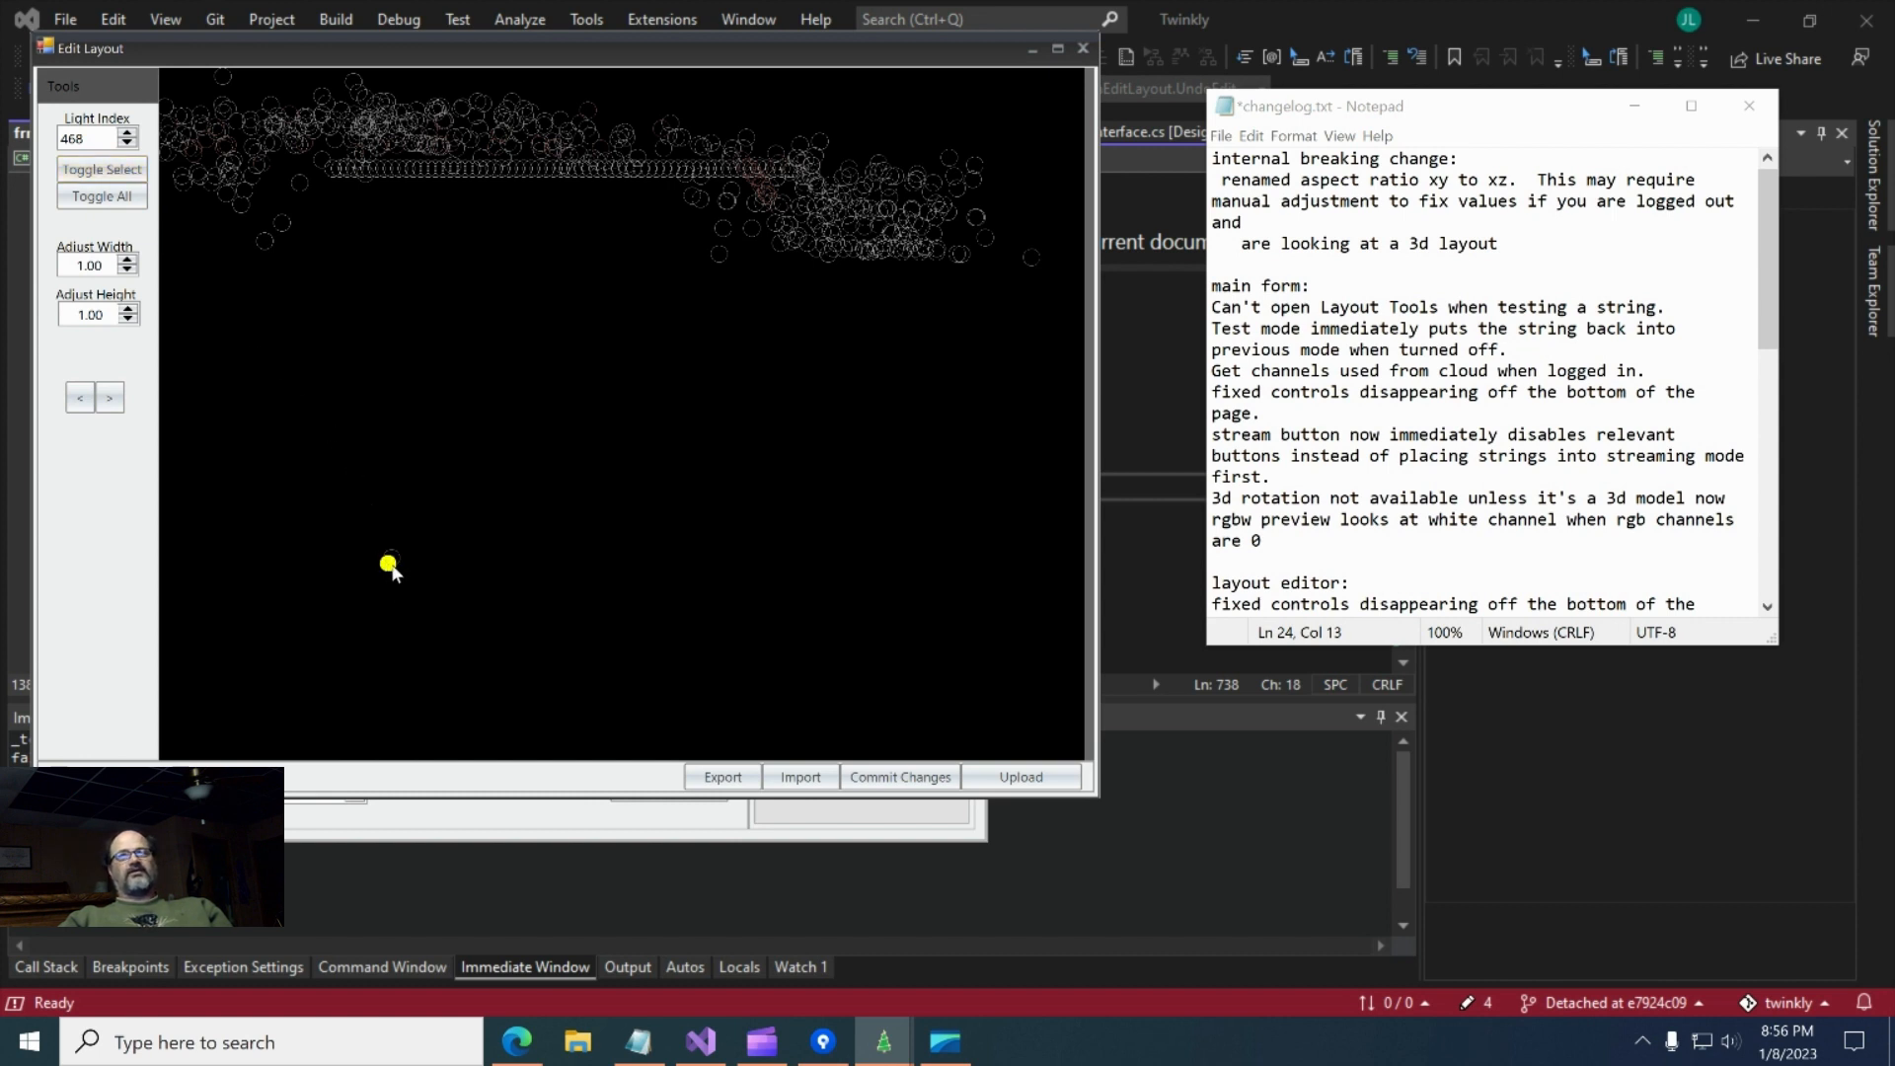
# - Pick light 316 beside the moved light, move it back up to the main cluster, and deselect it
pyautogui.click(375, 574)
pyautogui.click(396, 559)
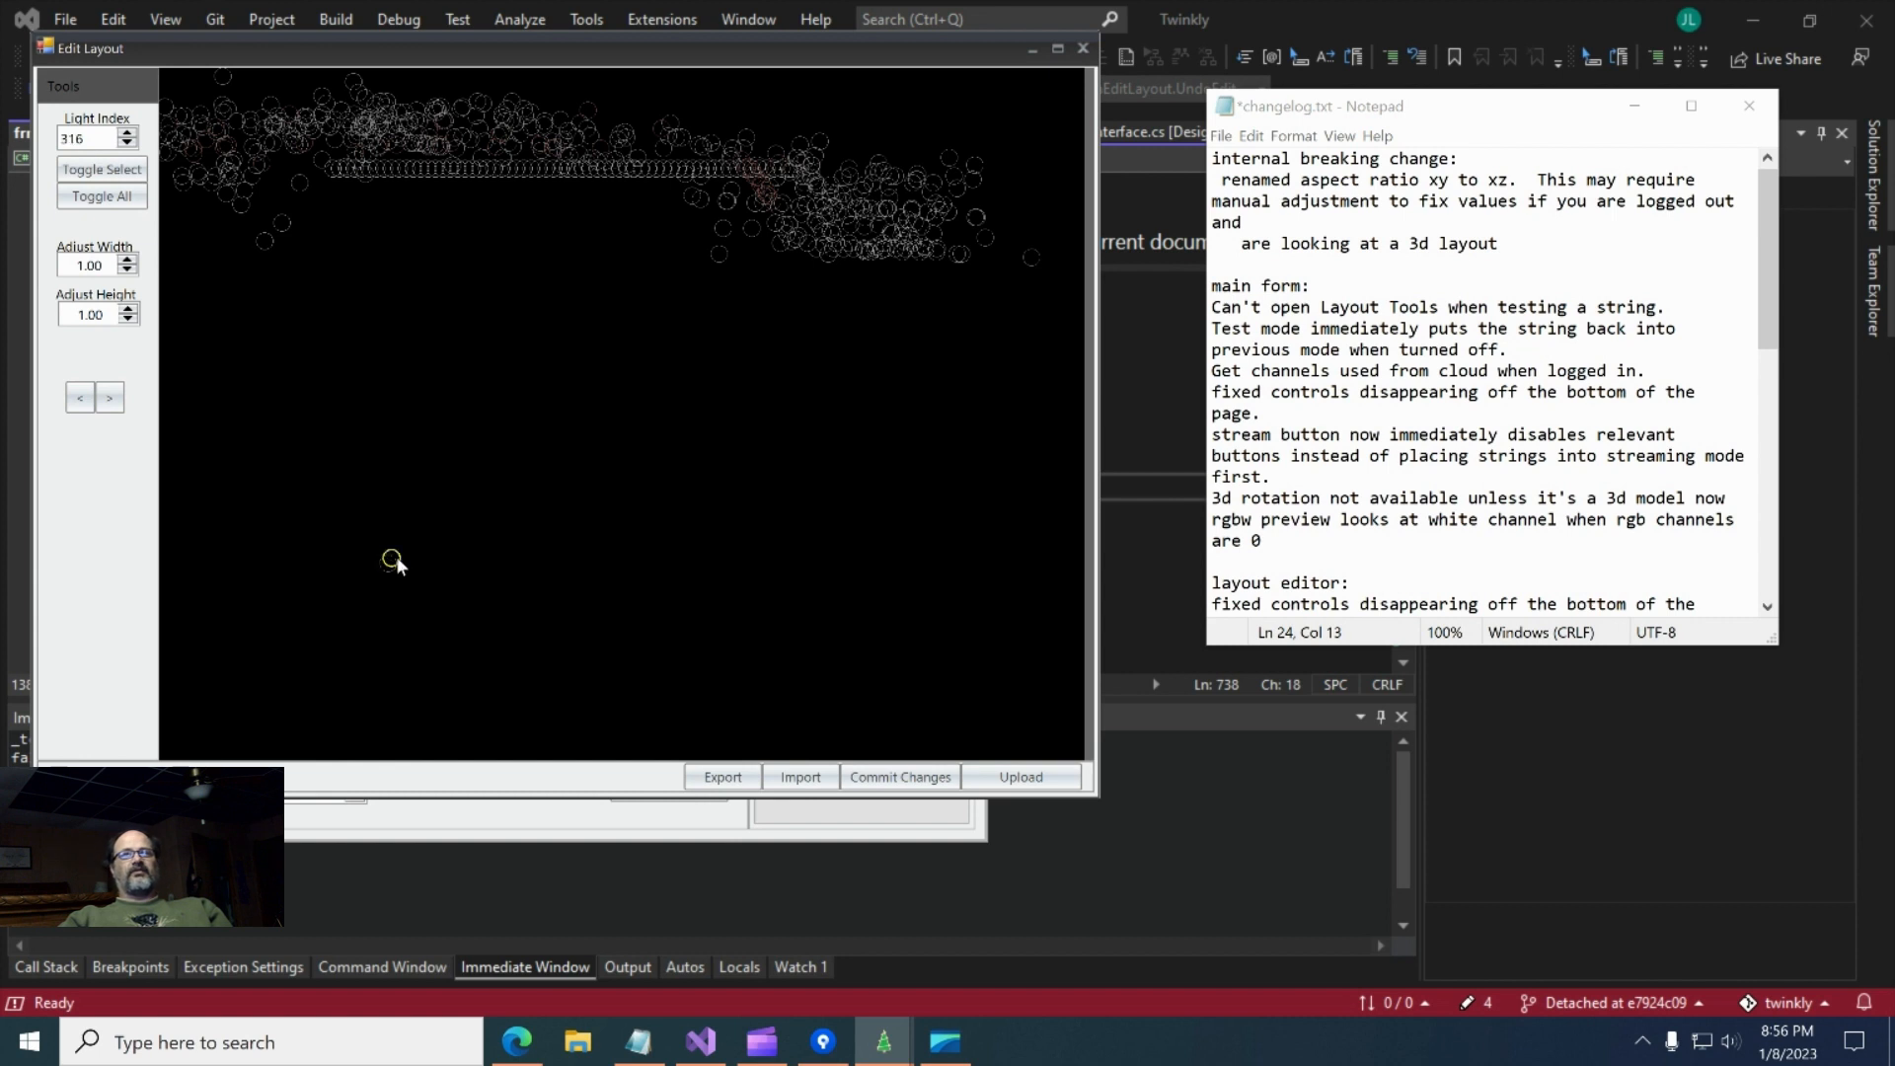
pyautogui.click(396, 560)
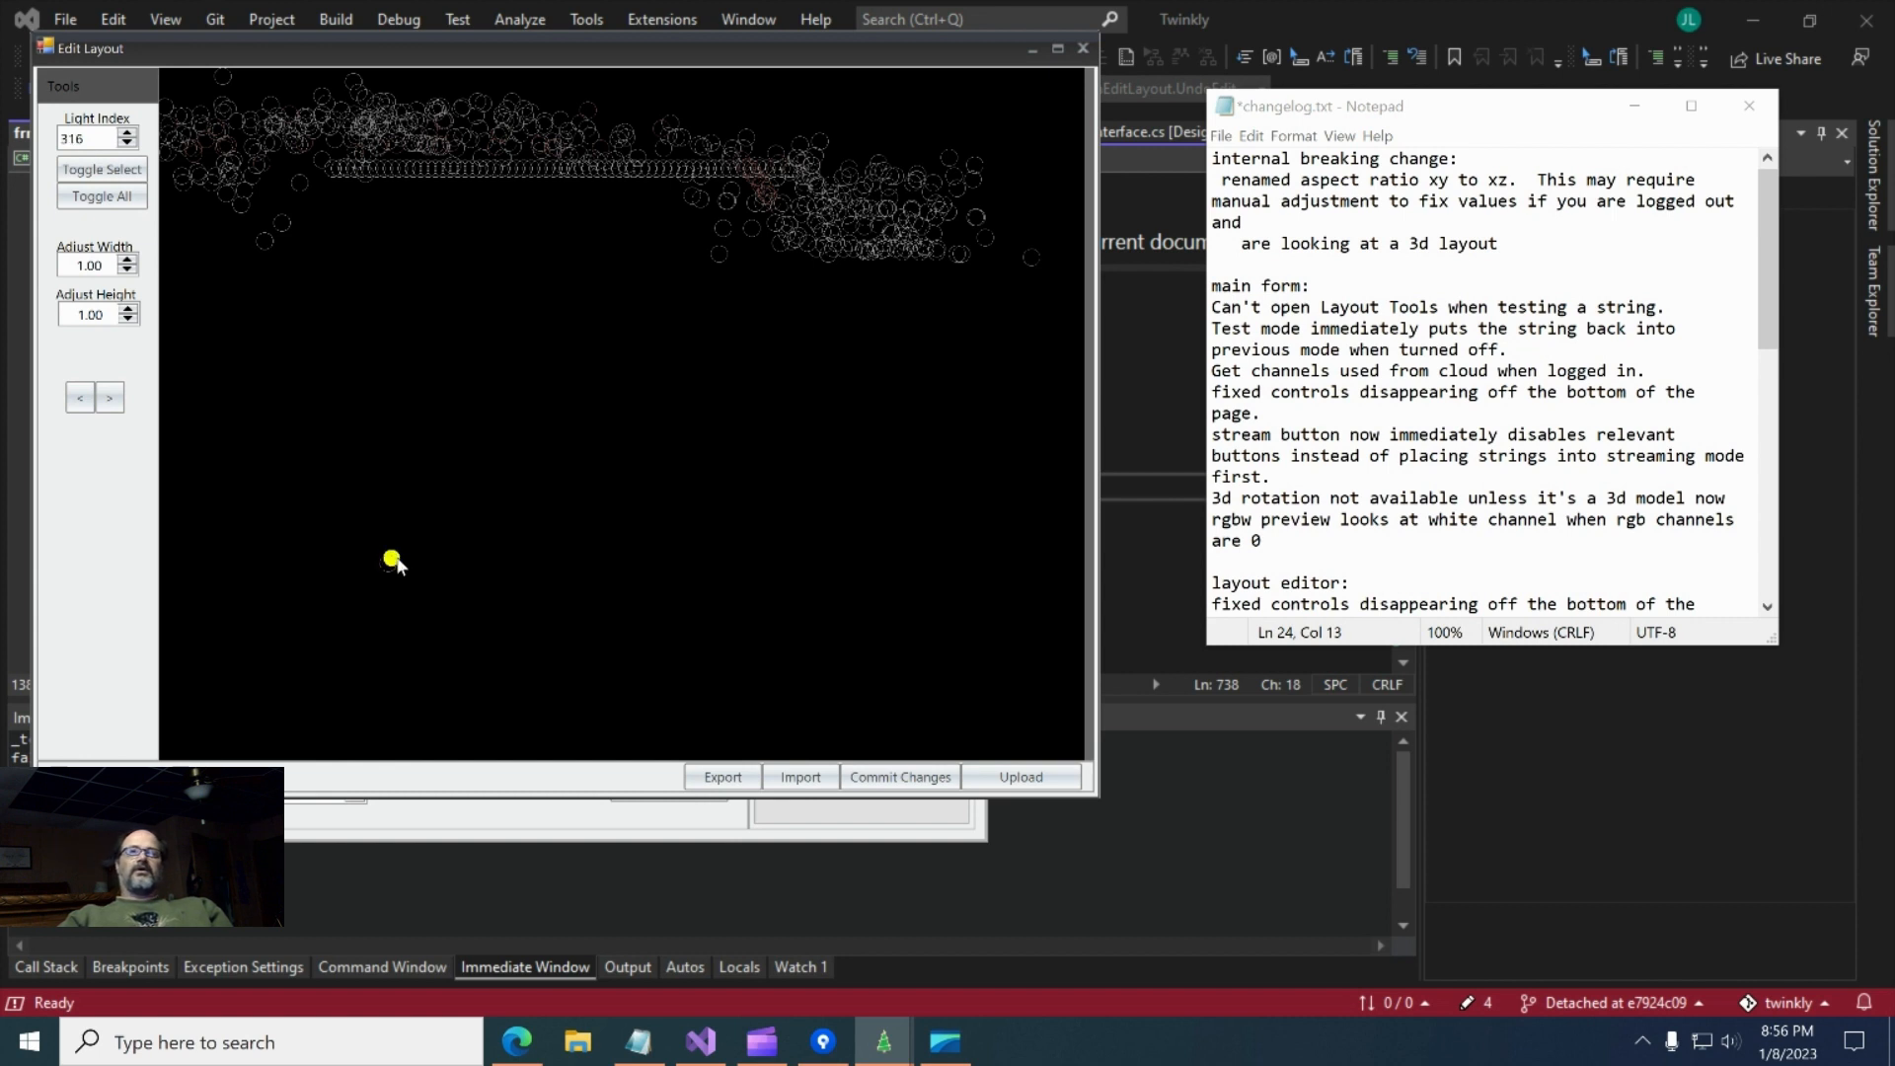
pyautogui.click(355, 488)
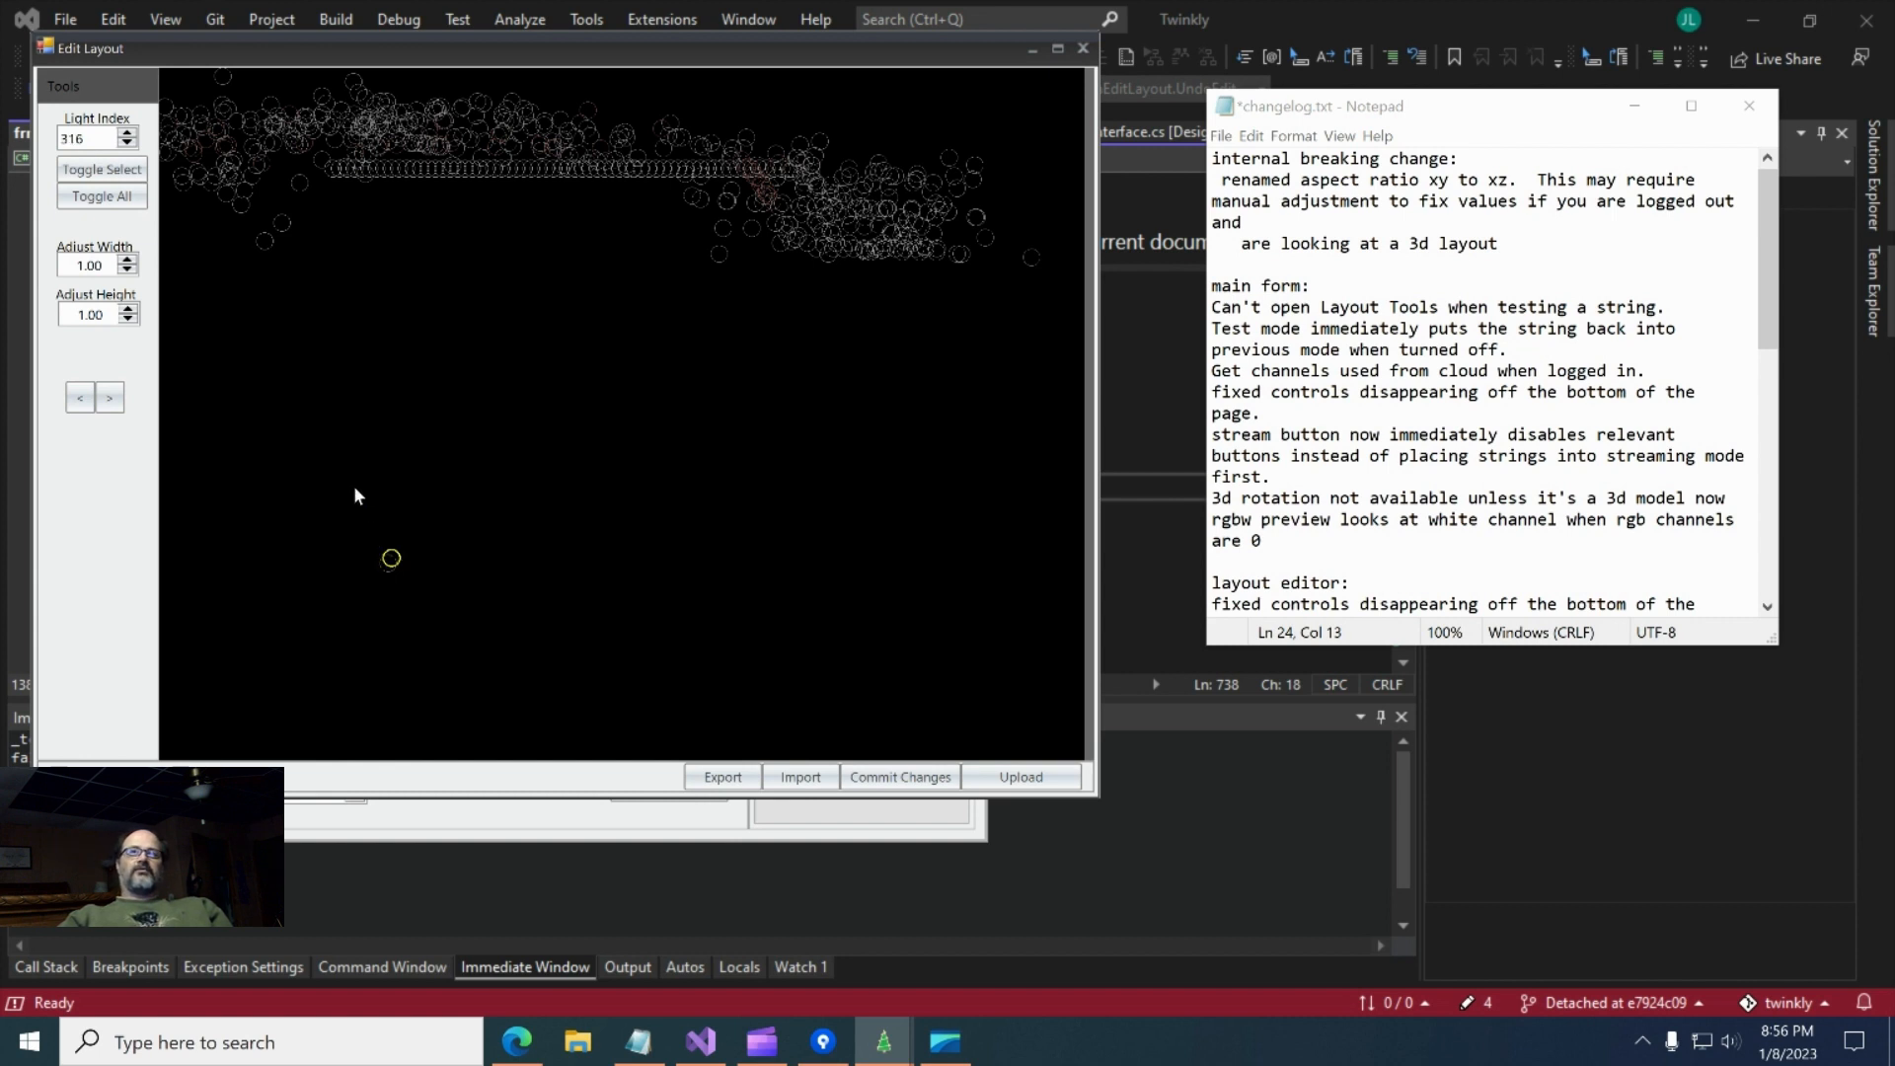
pyautogui.click(392, 560)
pyautogui.moveTo(394, 528); pyautogui.dragTo(291, 158)
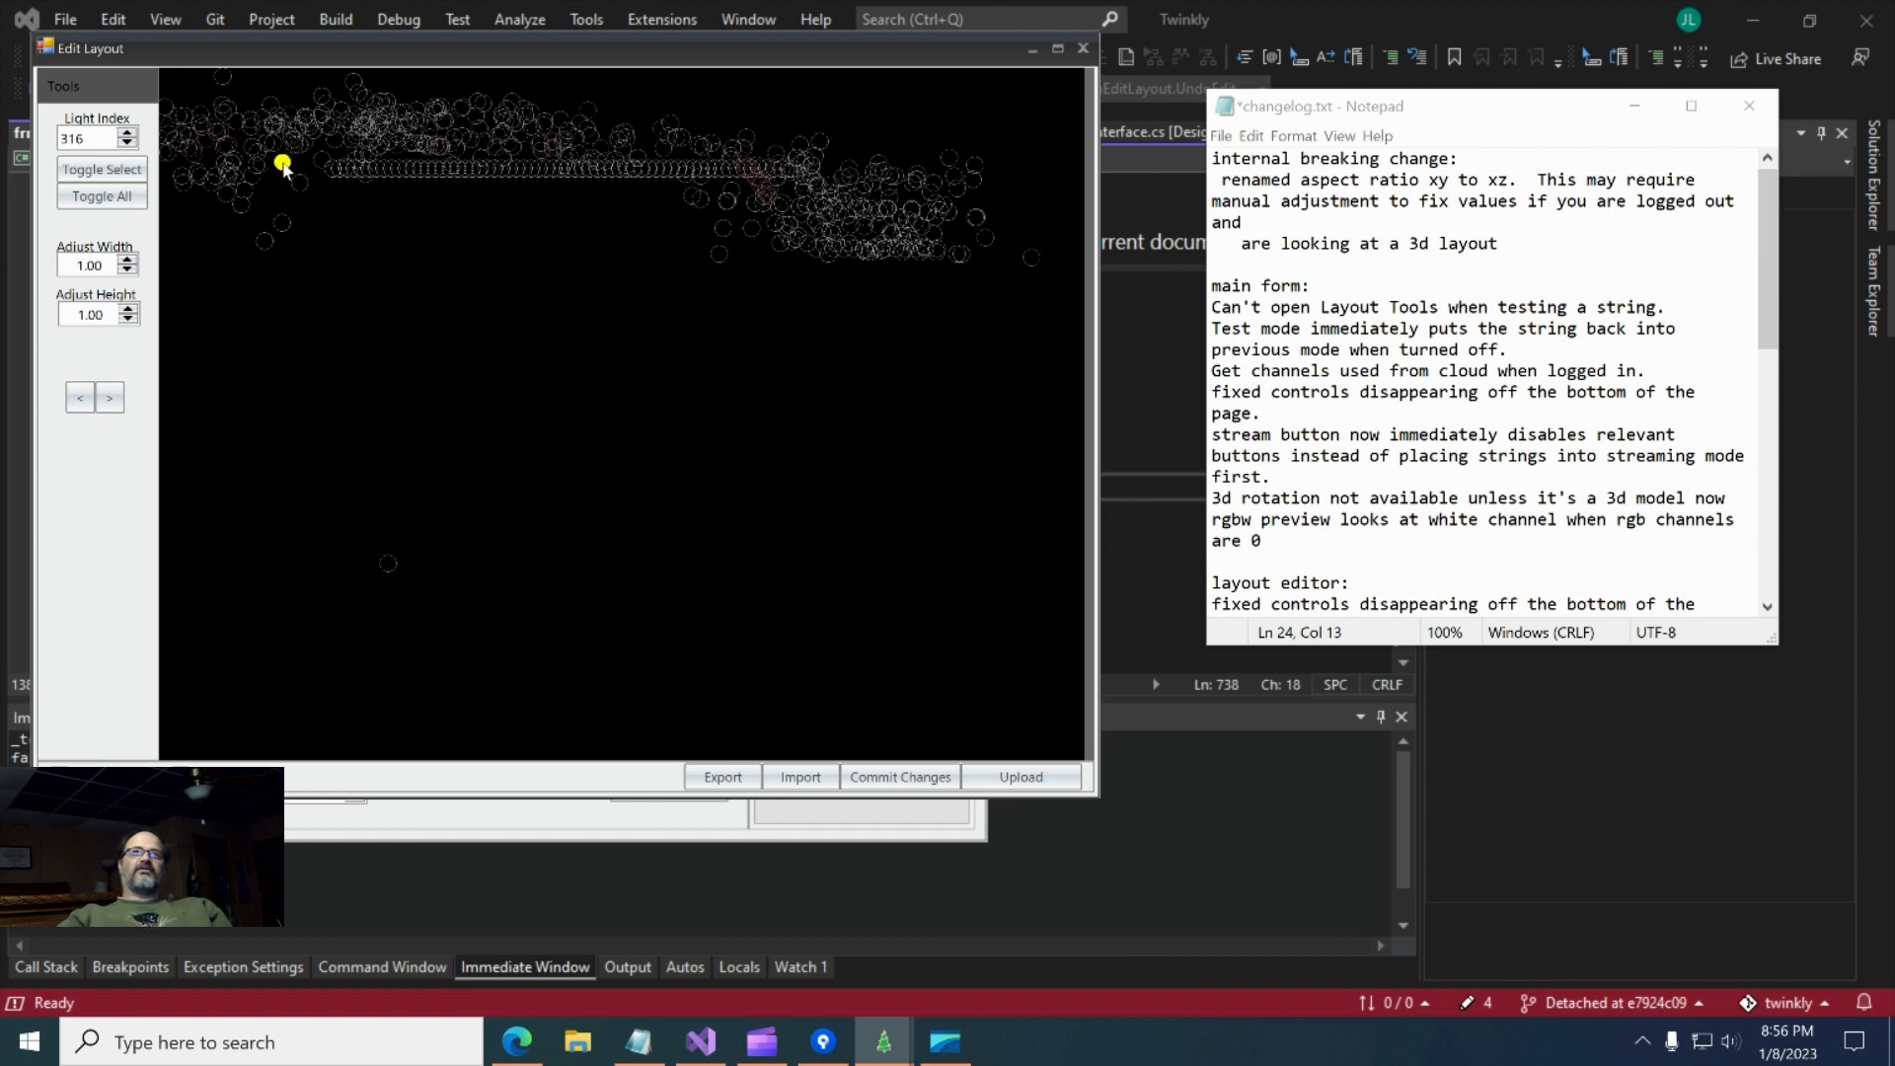
pyautogui.click(417, 421)
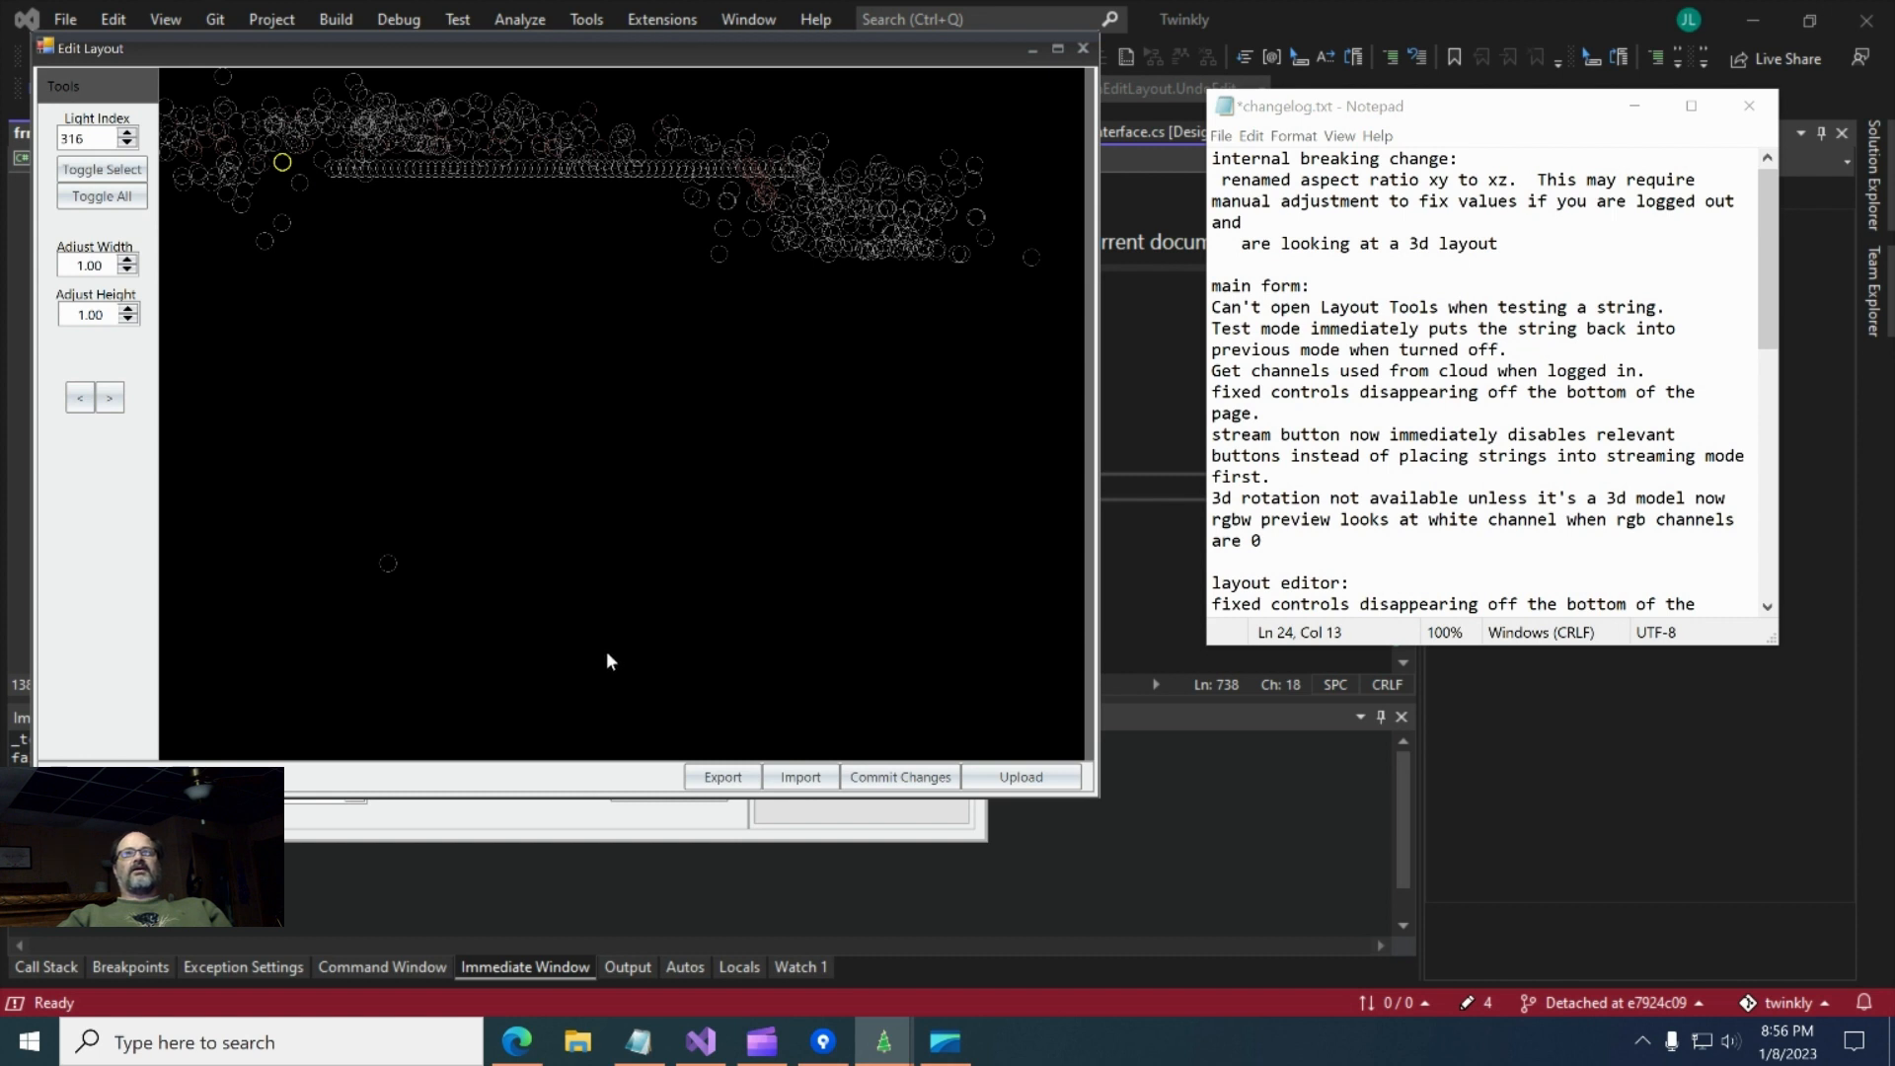
# - Select the middle stretch of the aligned row and align it on the Y axis with light 468 in the empty area below
pyautogui.click(542, 174)
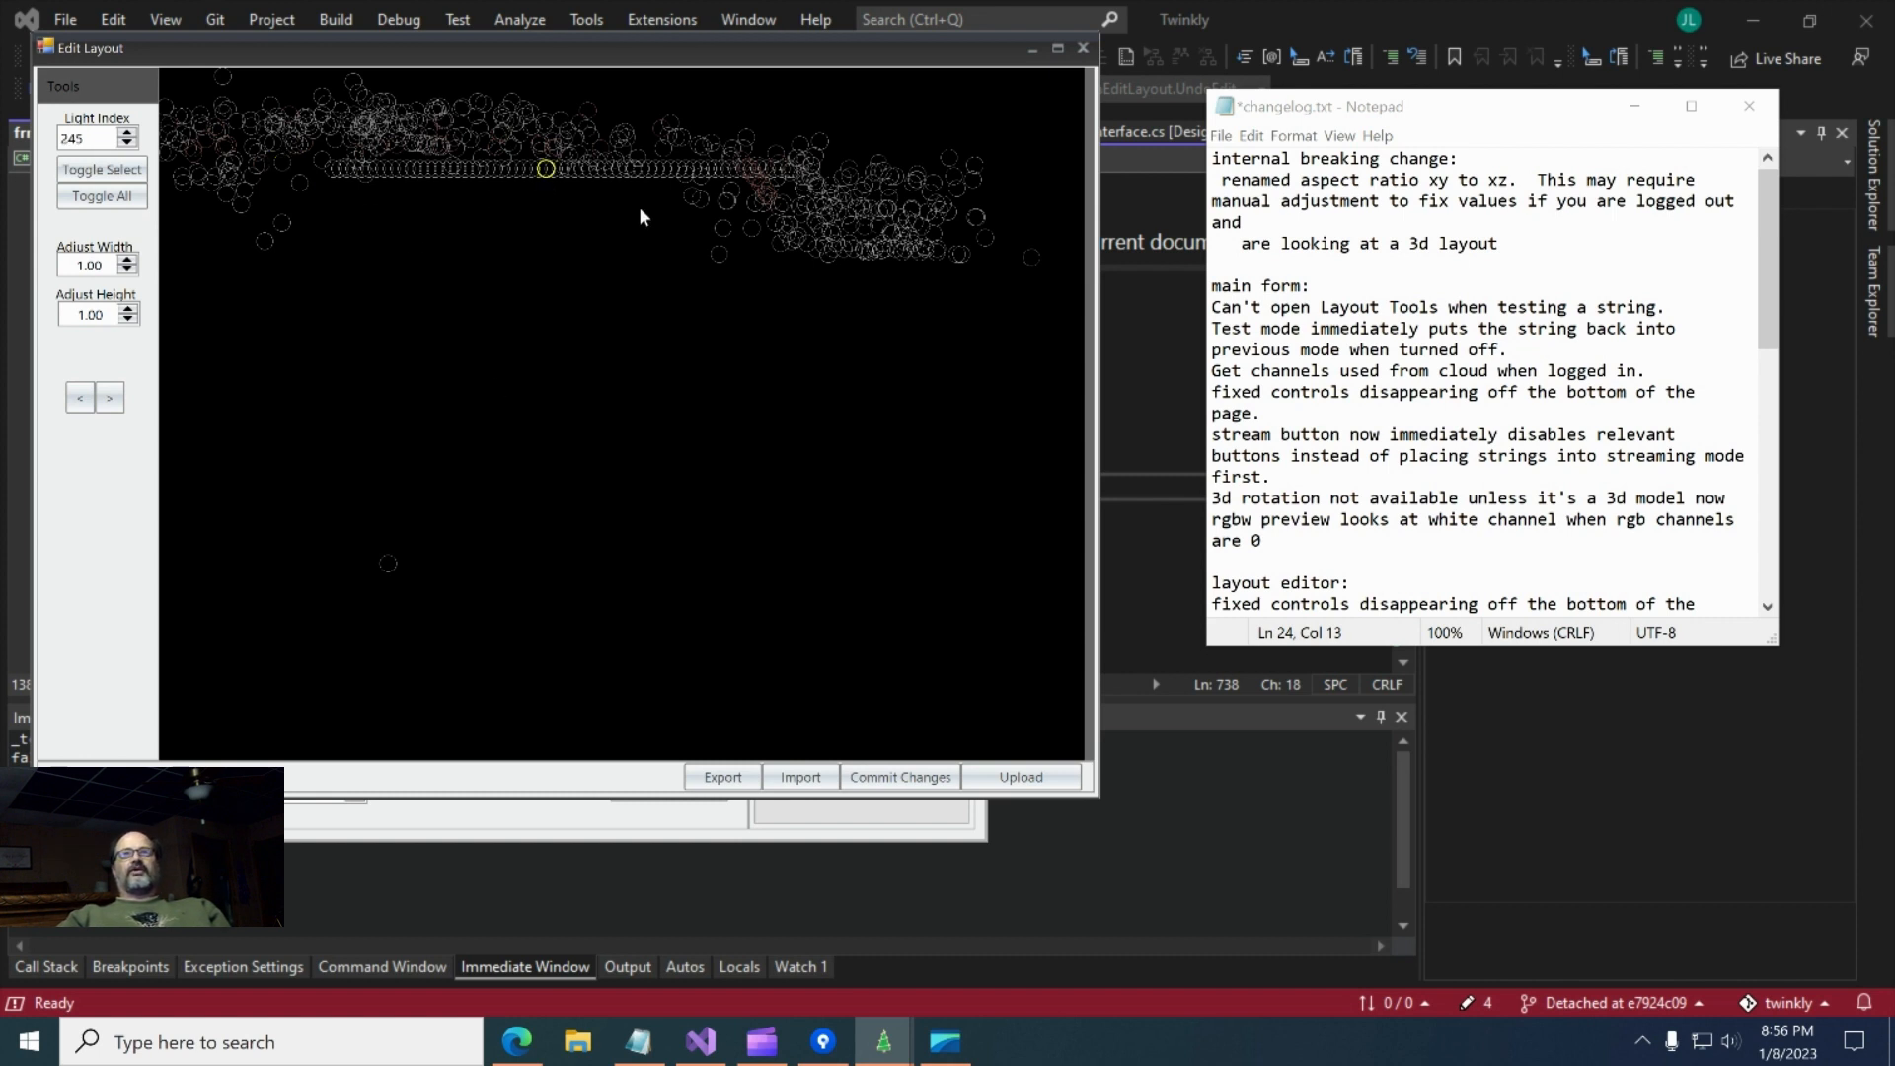
pyautogui.moveTo(655, 188)
pyautogui.mouseDown()
pyautogui.moveTo(531, 190)
pyautogui.moveTo(463, 163)
pyautogui.mouseUp()
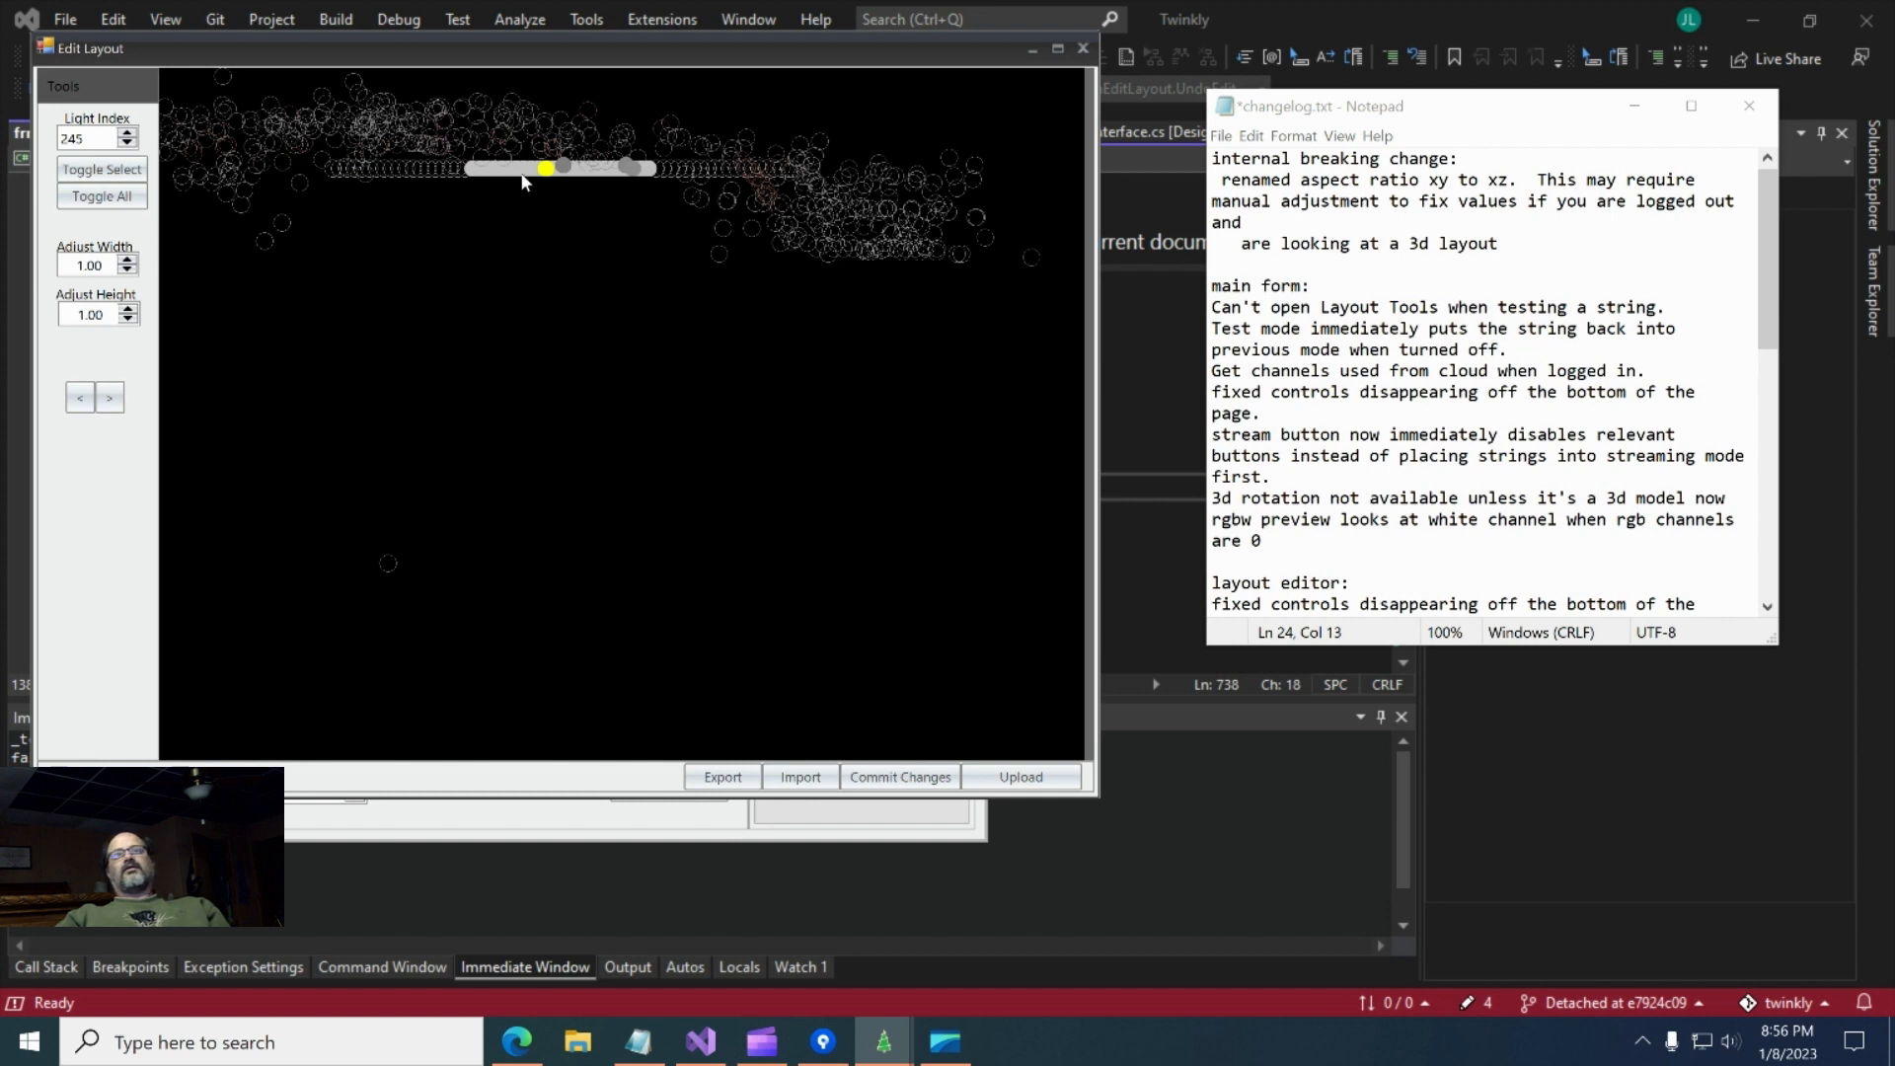
pyautogui.click(392, 564)
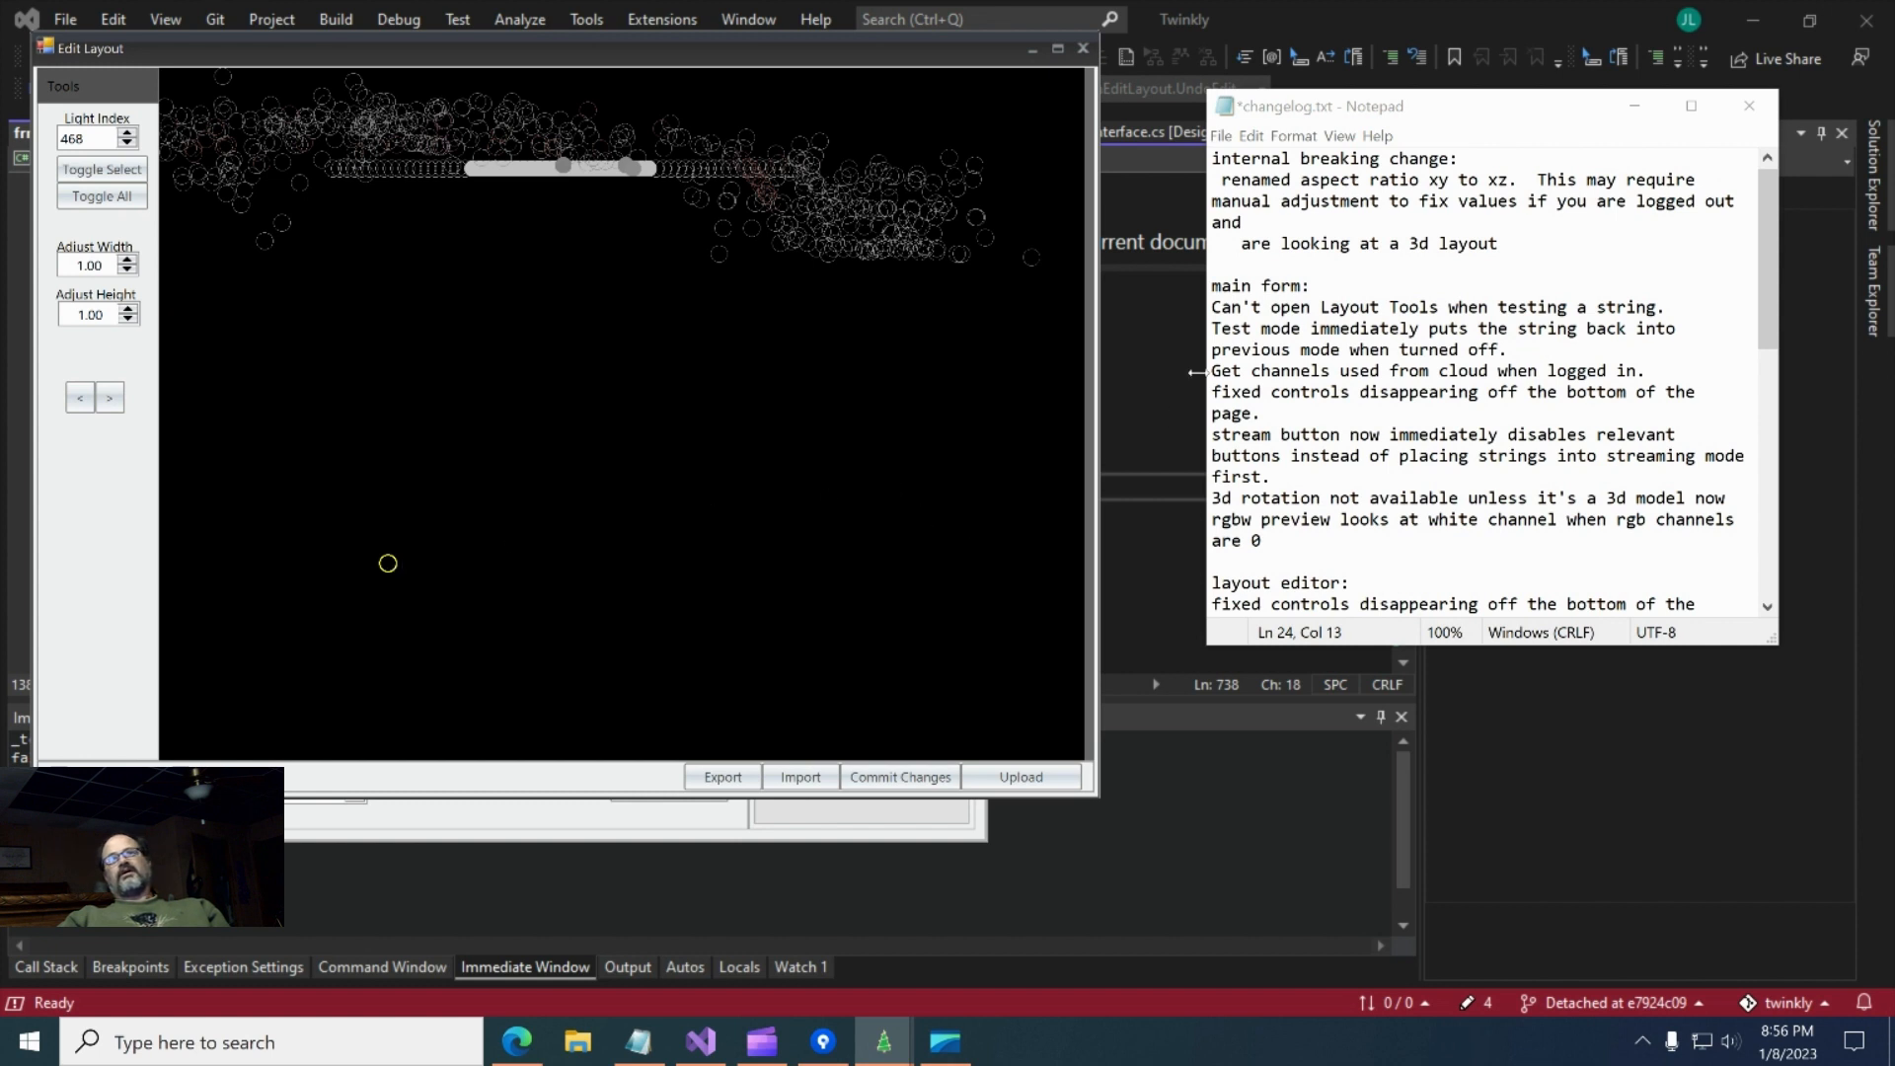
pyautogui.click(66, 93)
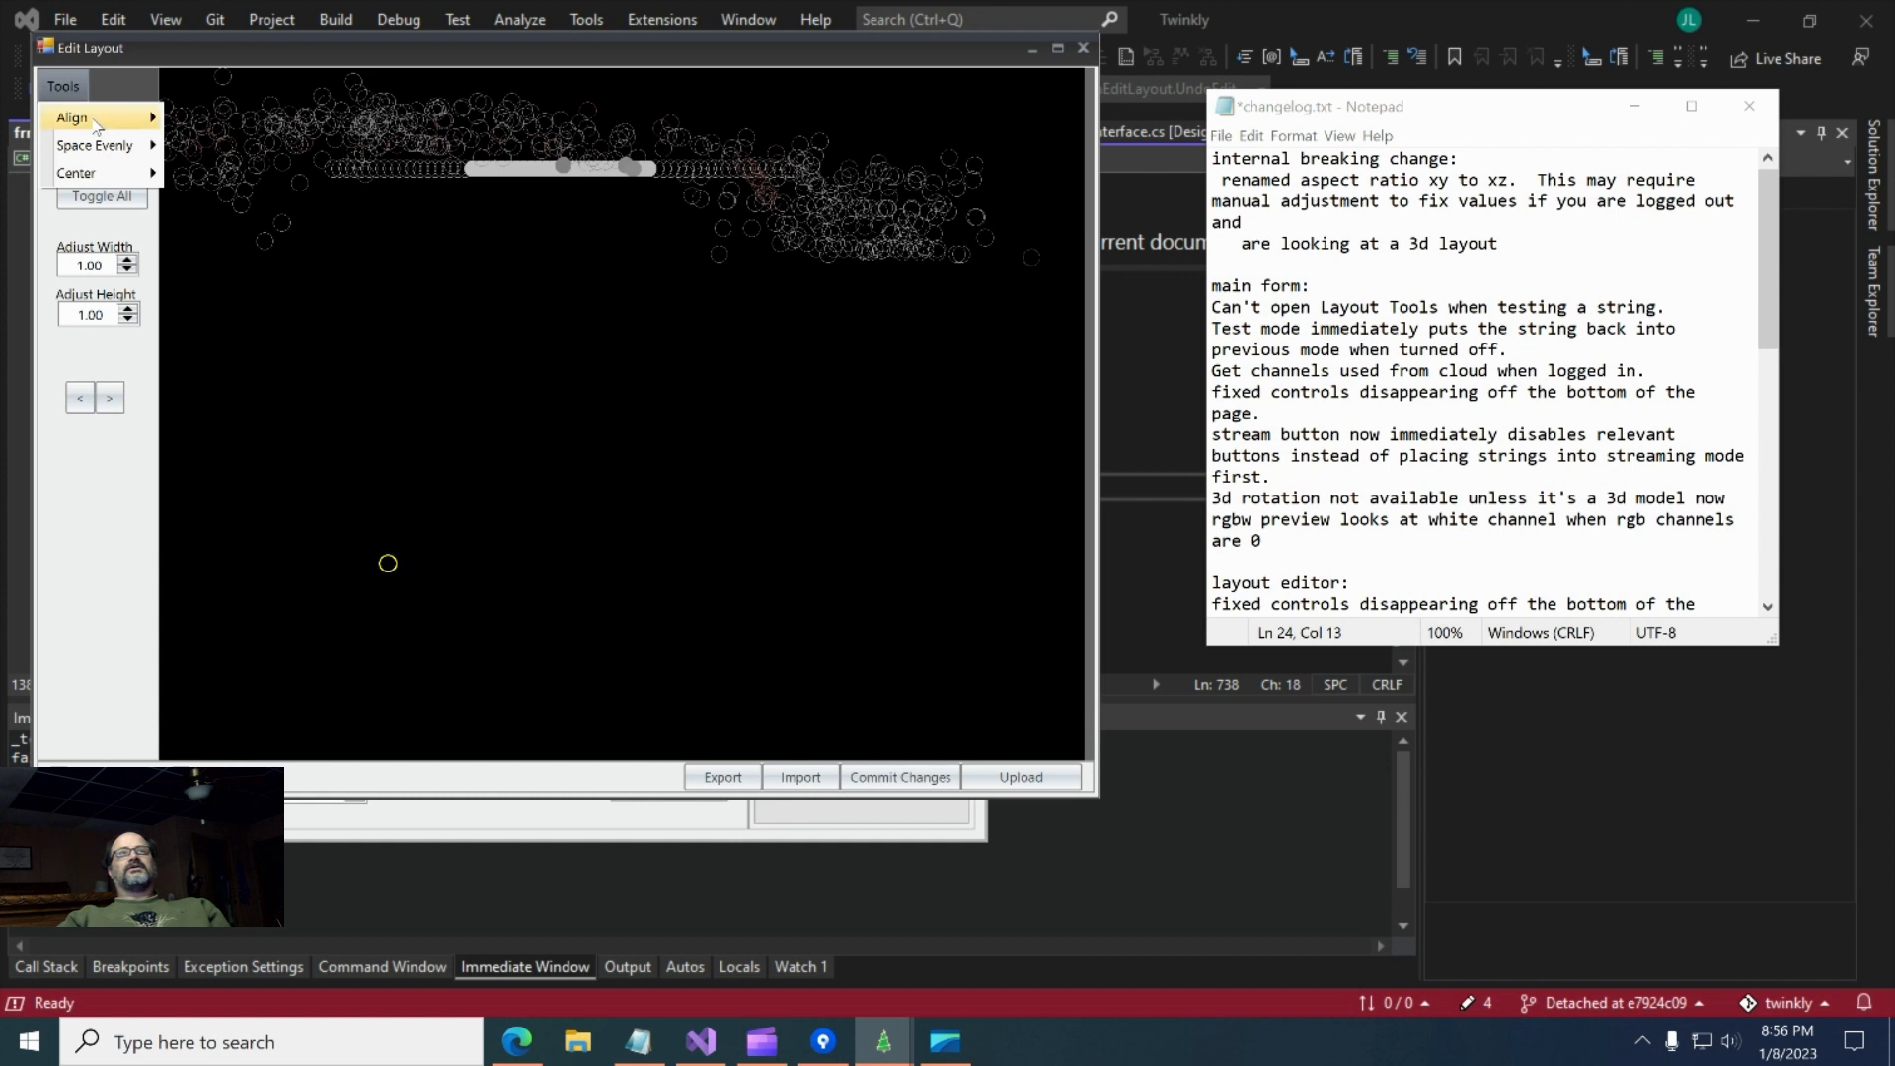
pyautogui.moveTo(96, 126)
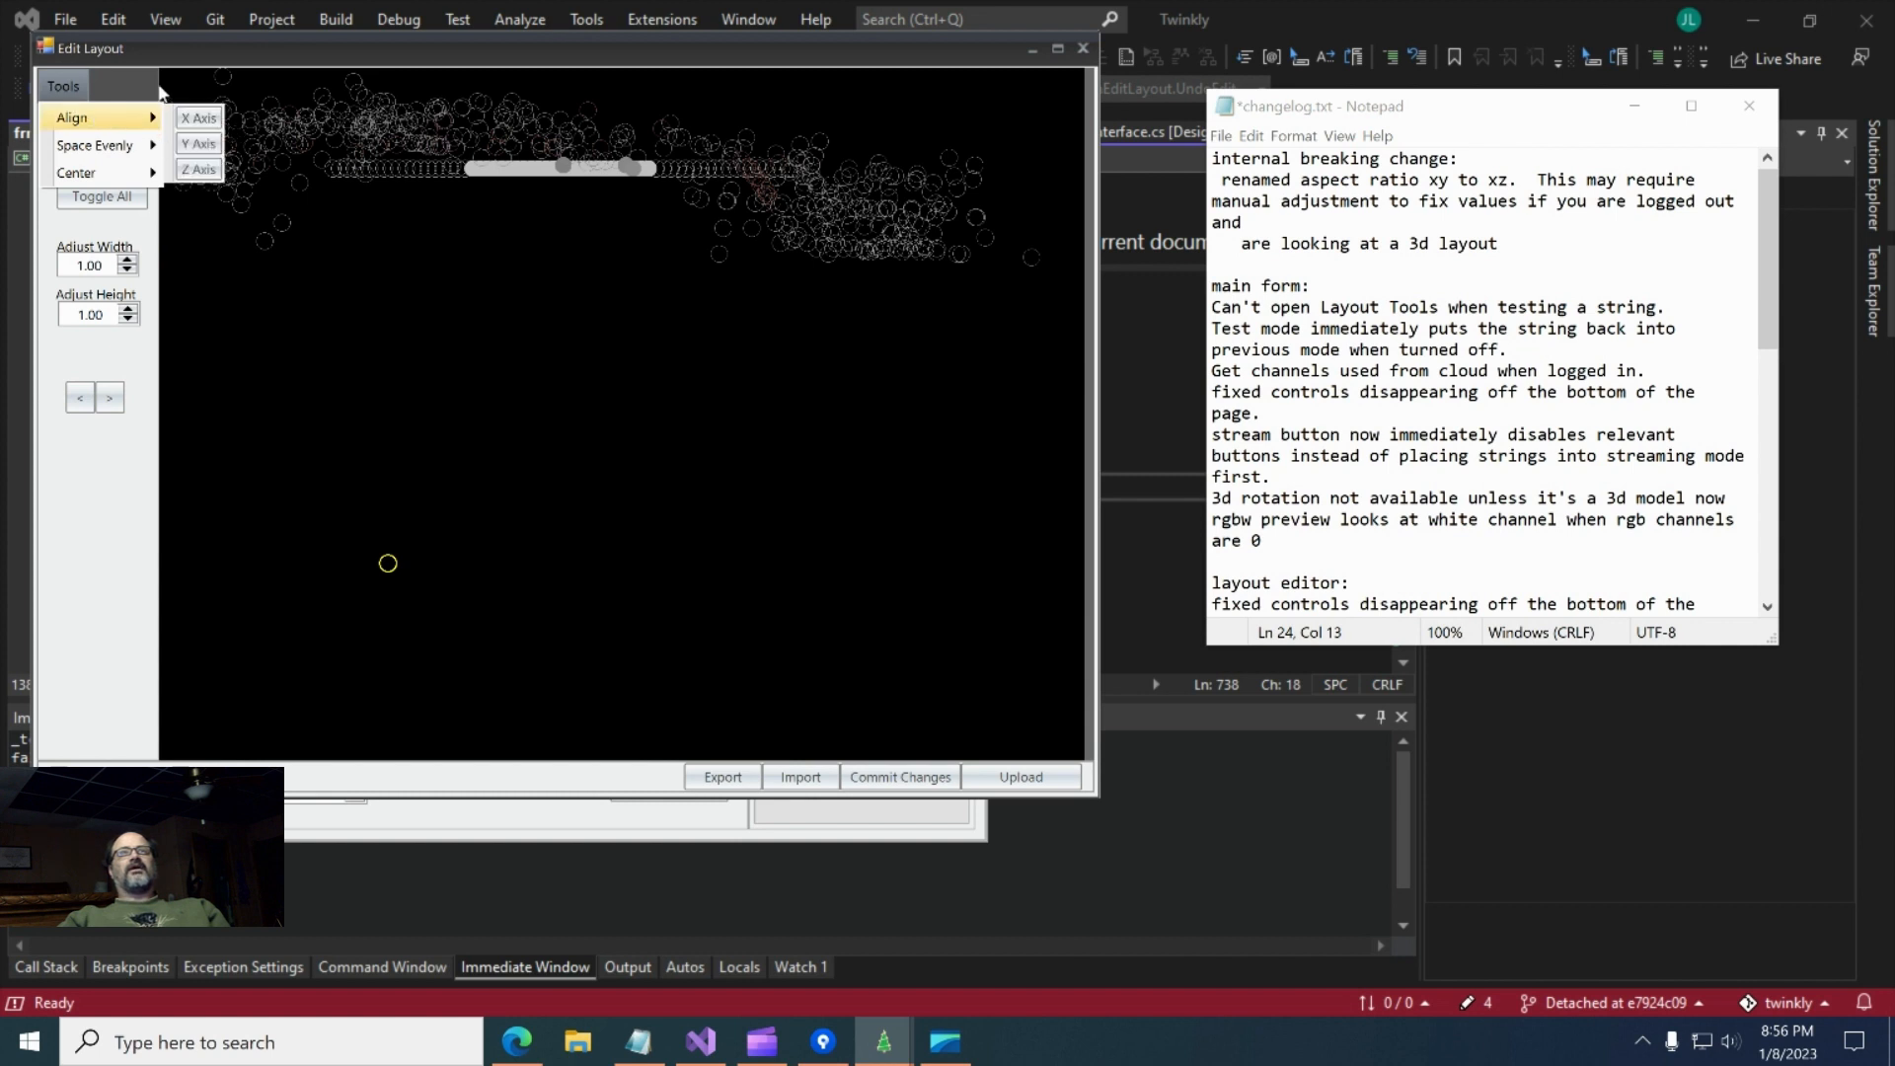
pyautogui.click(204, 147)
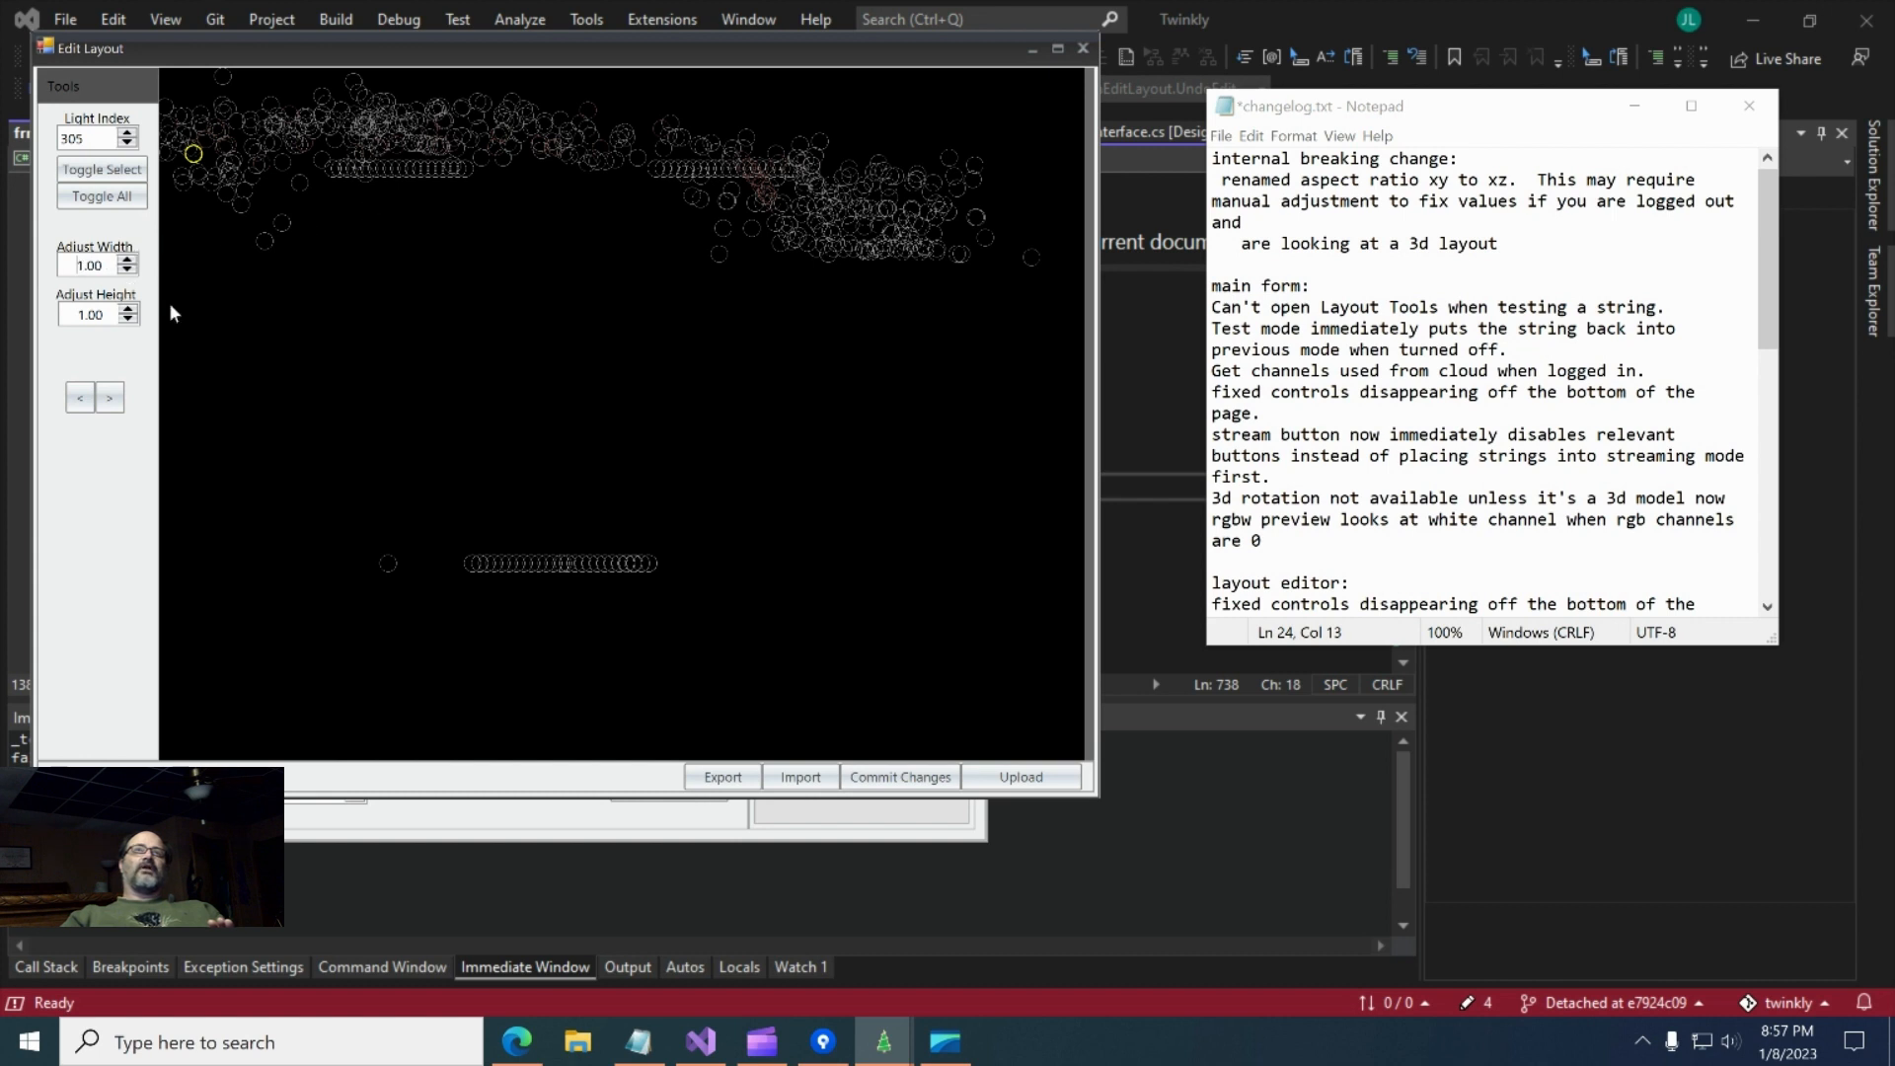
# - Set both the width and height adjustments of the layout to 4.00
pyautogui.press('BackSpace')
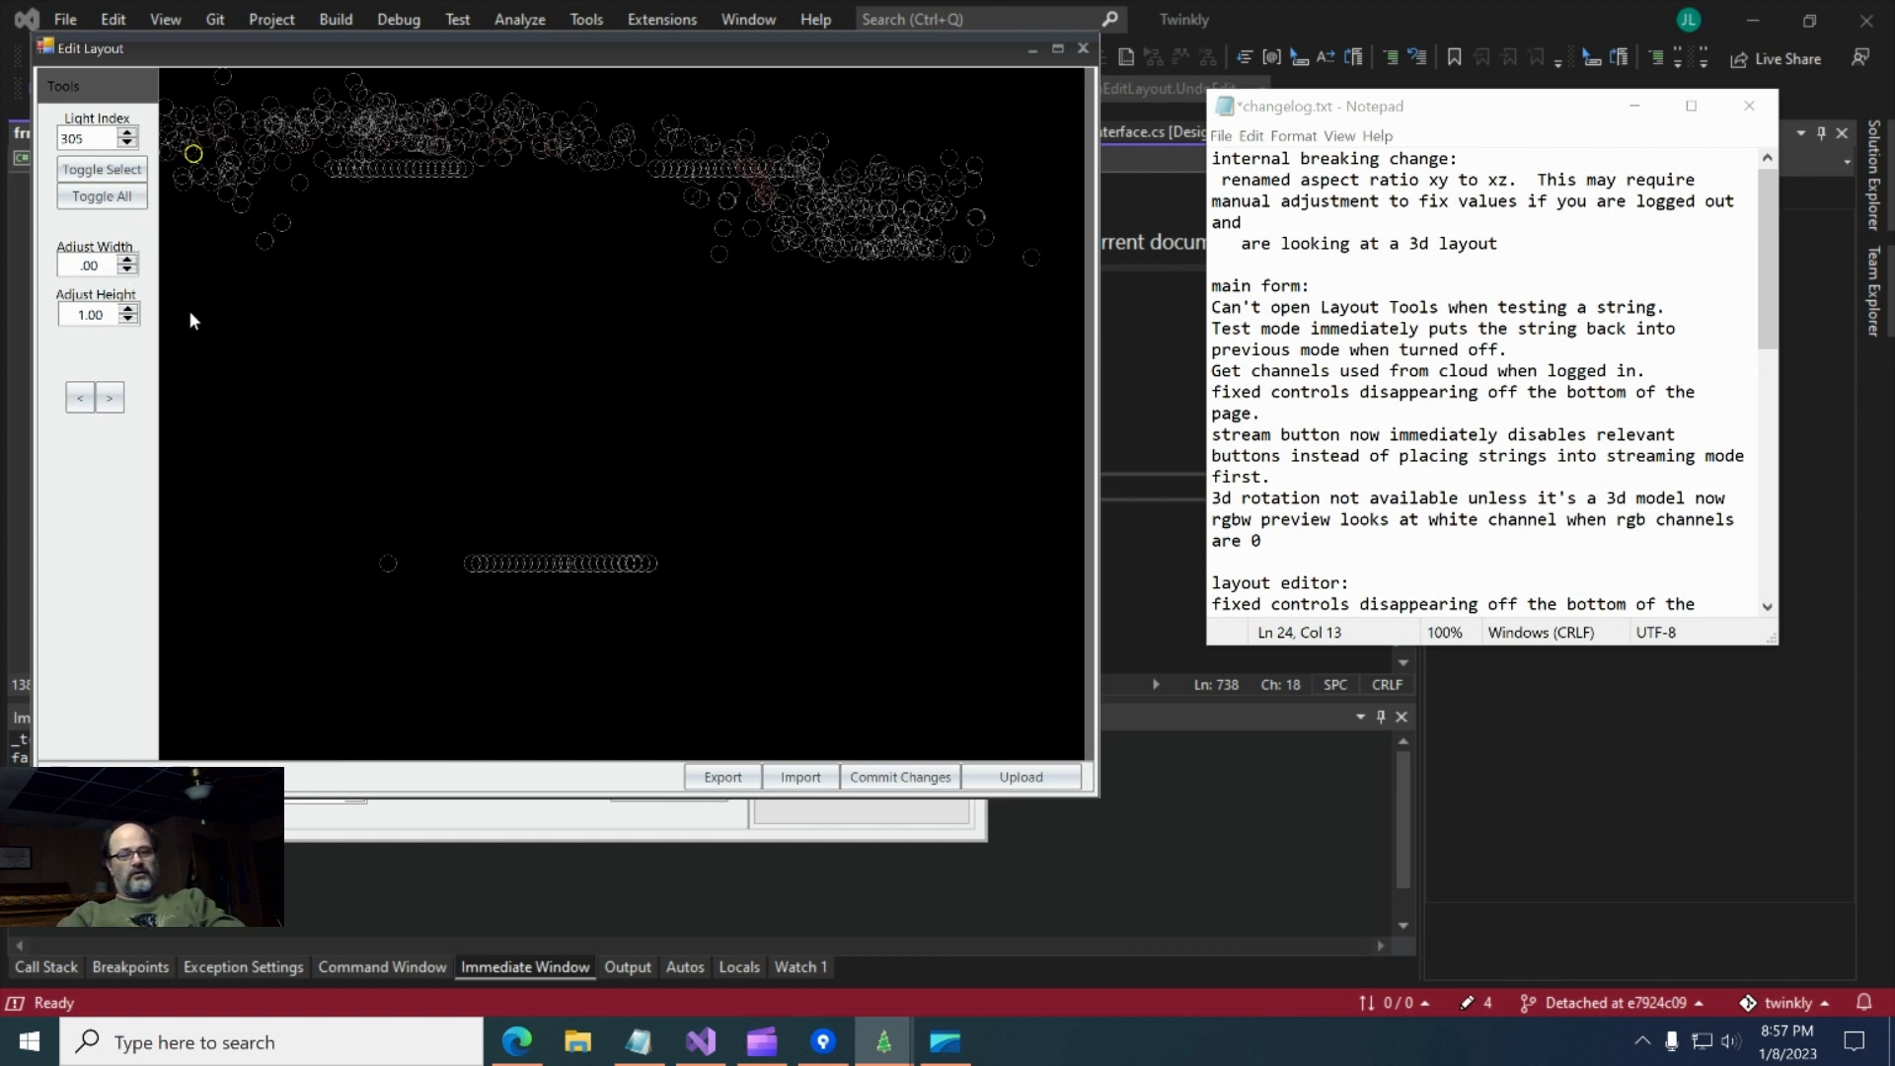
pyautogui.write('4')
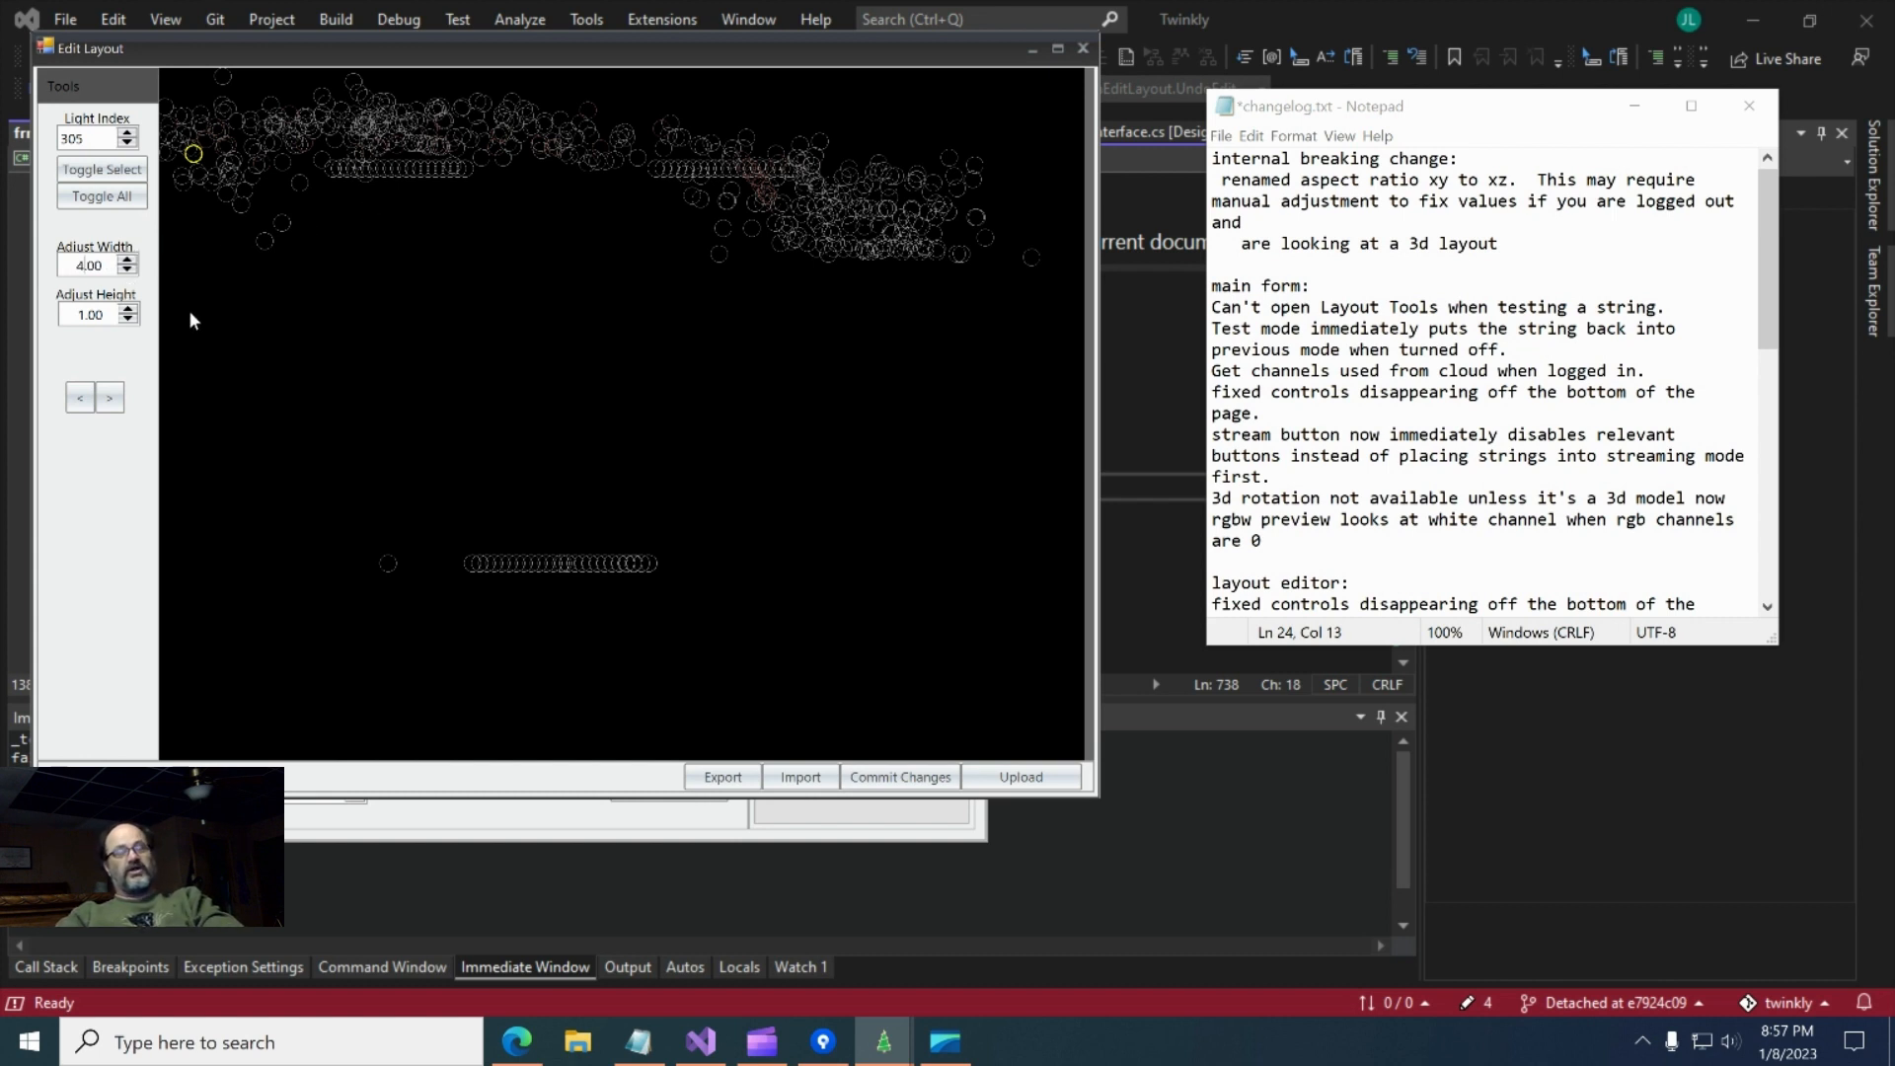
pyautogui.click(92, 320)
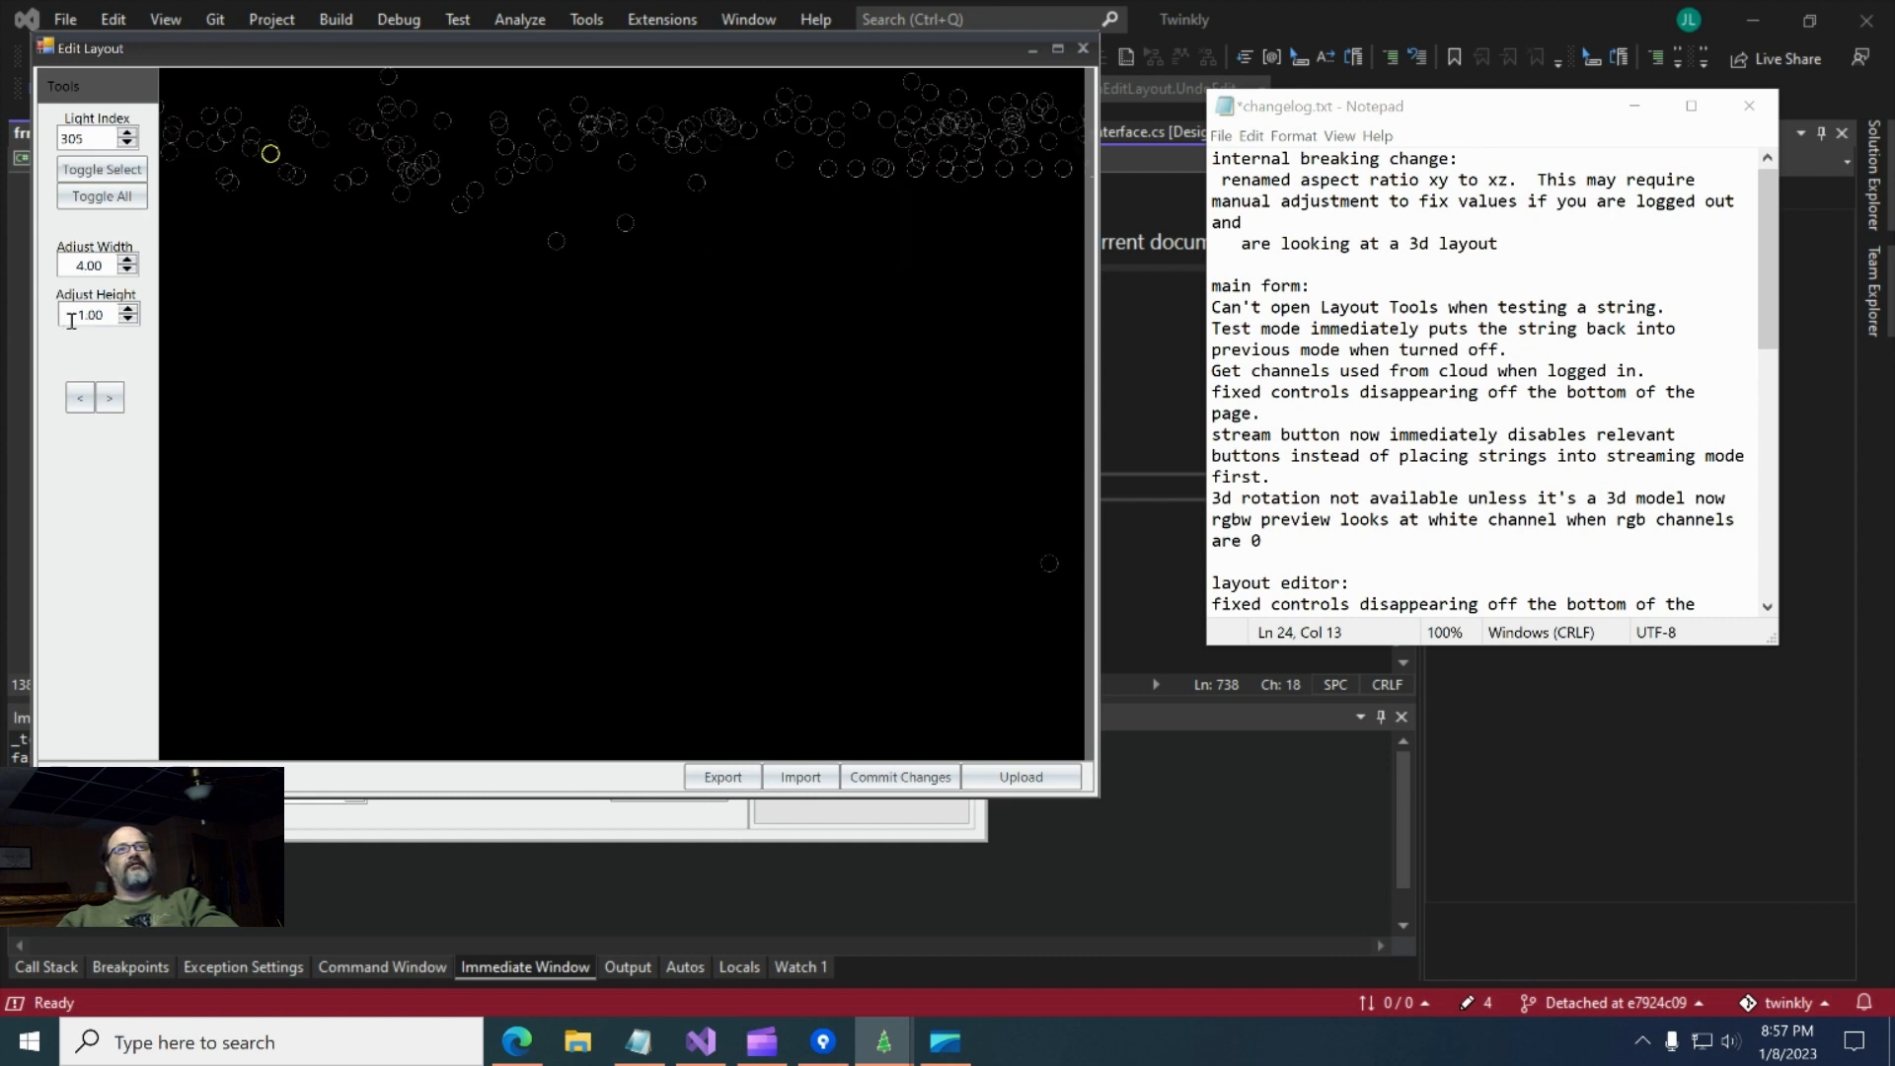
pyautogui.write('4')
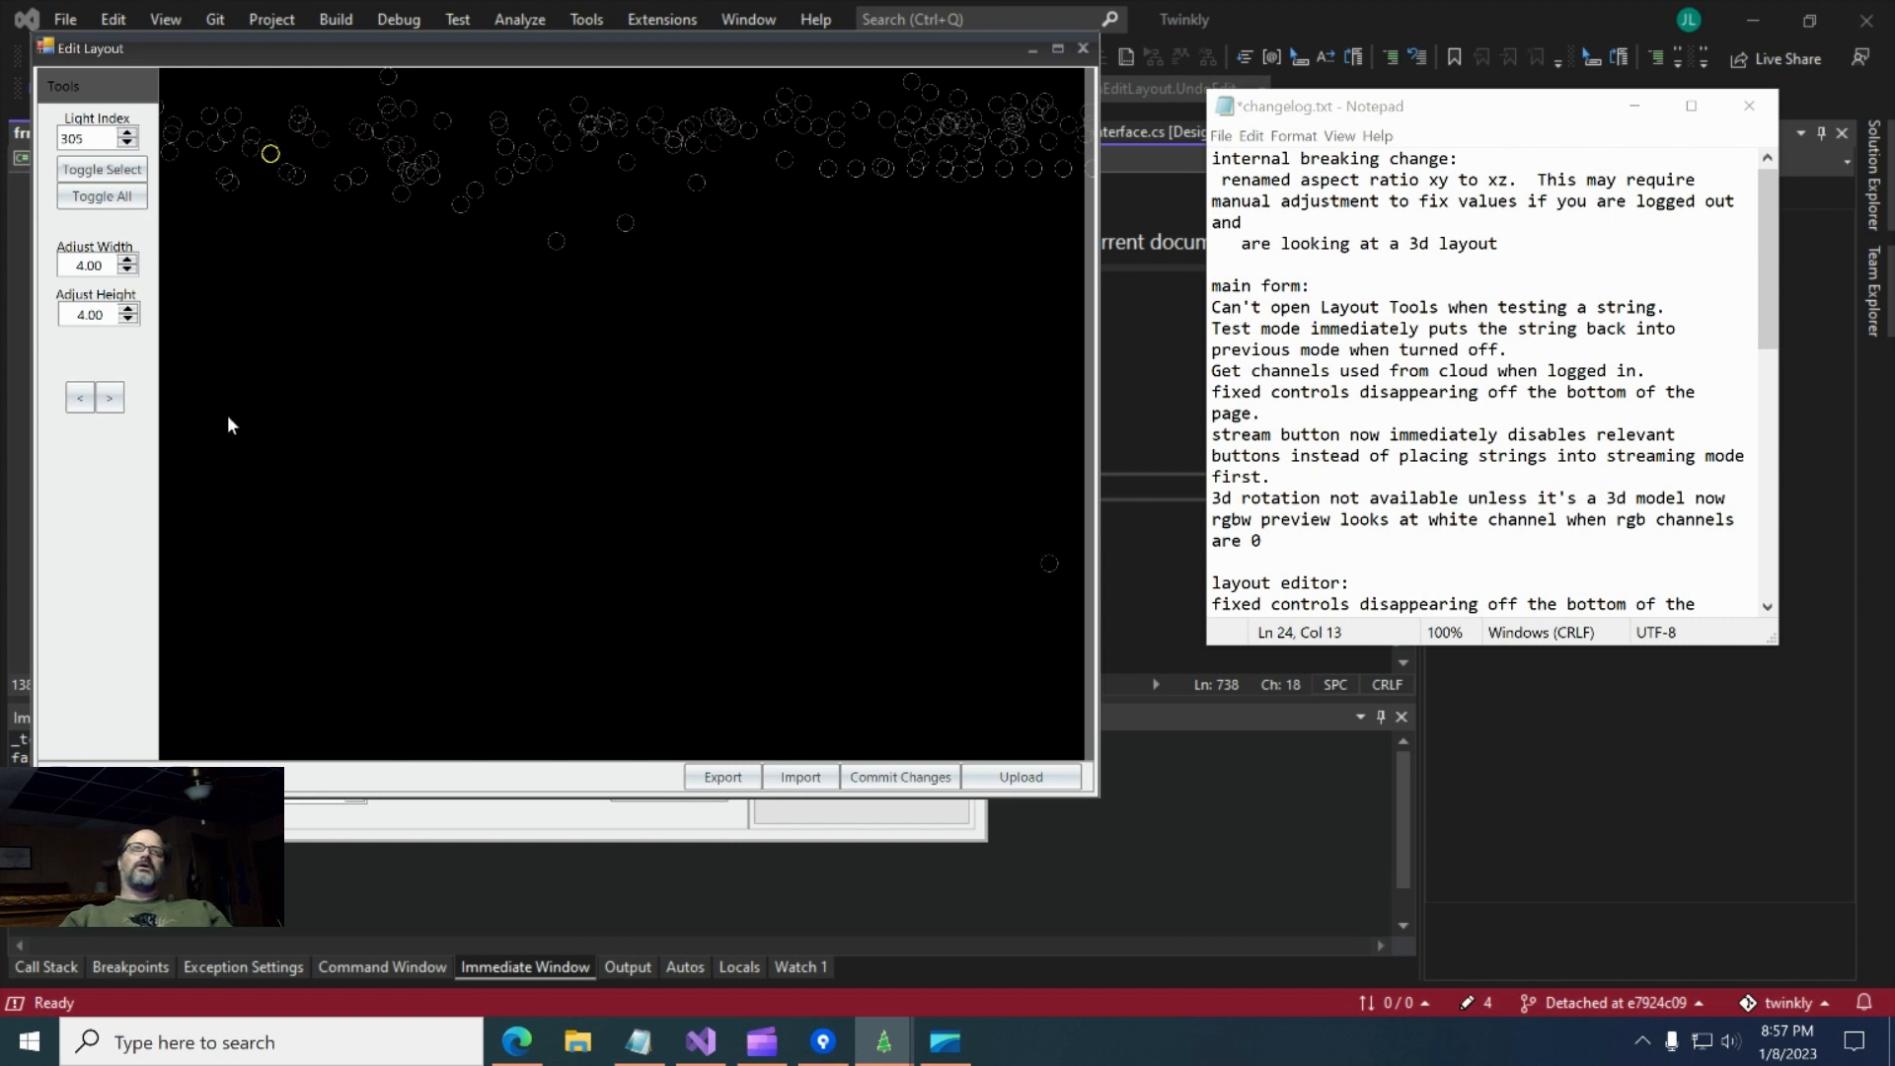
pyautogui.click(237, 438)
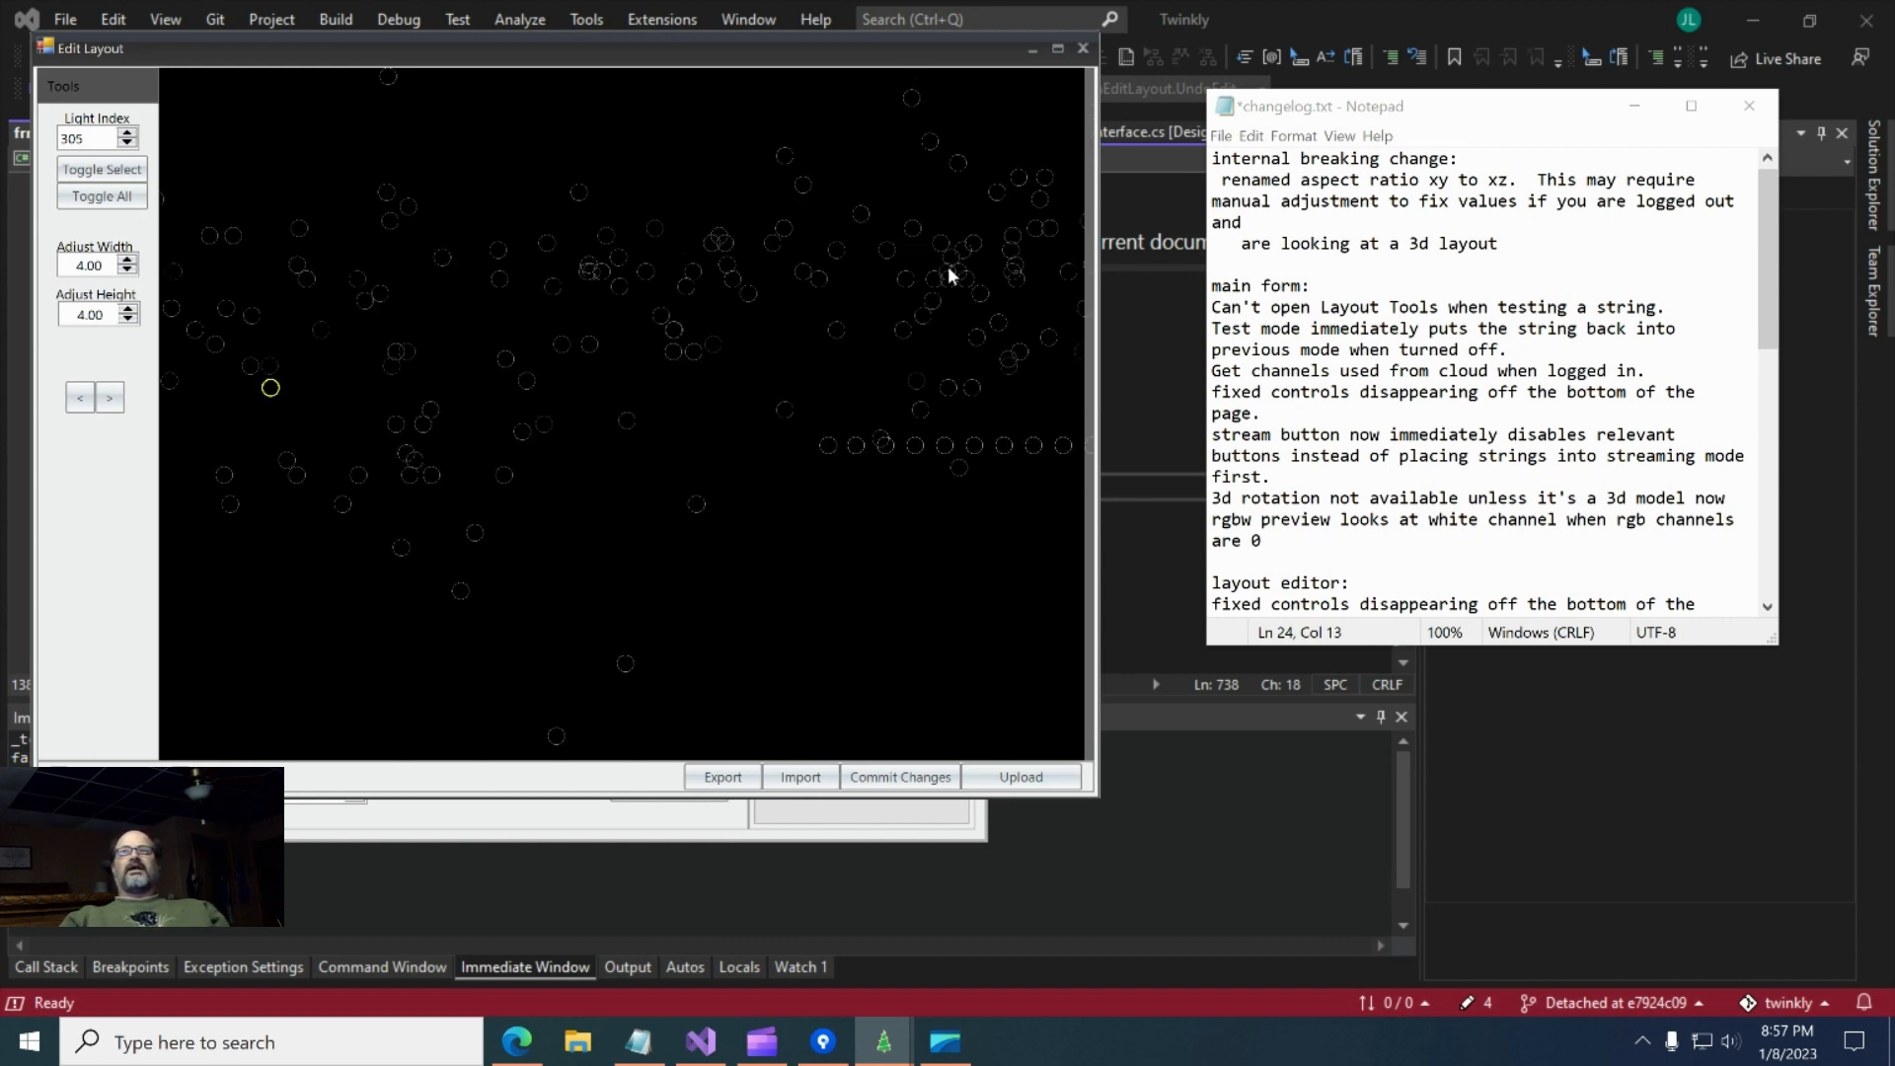
# - Maximize the layout editor, toggle the selection of light 305, and select all lights of the string
pyautogui.click(1055, 47)
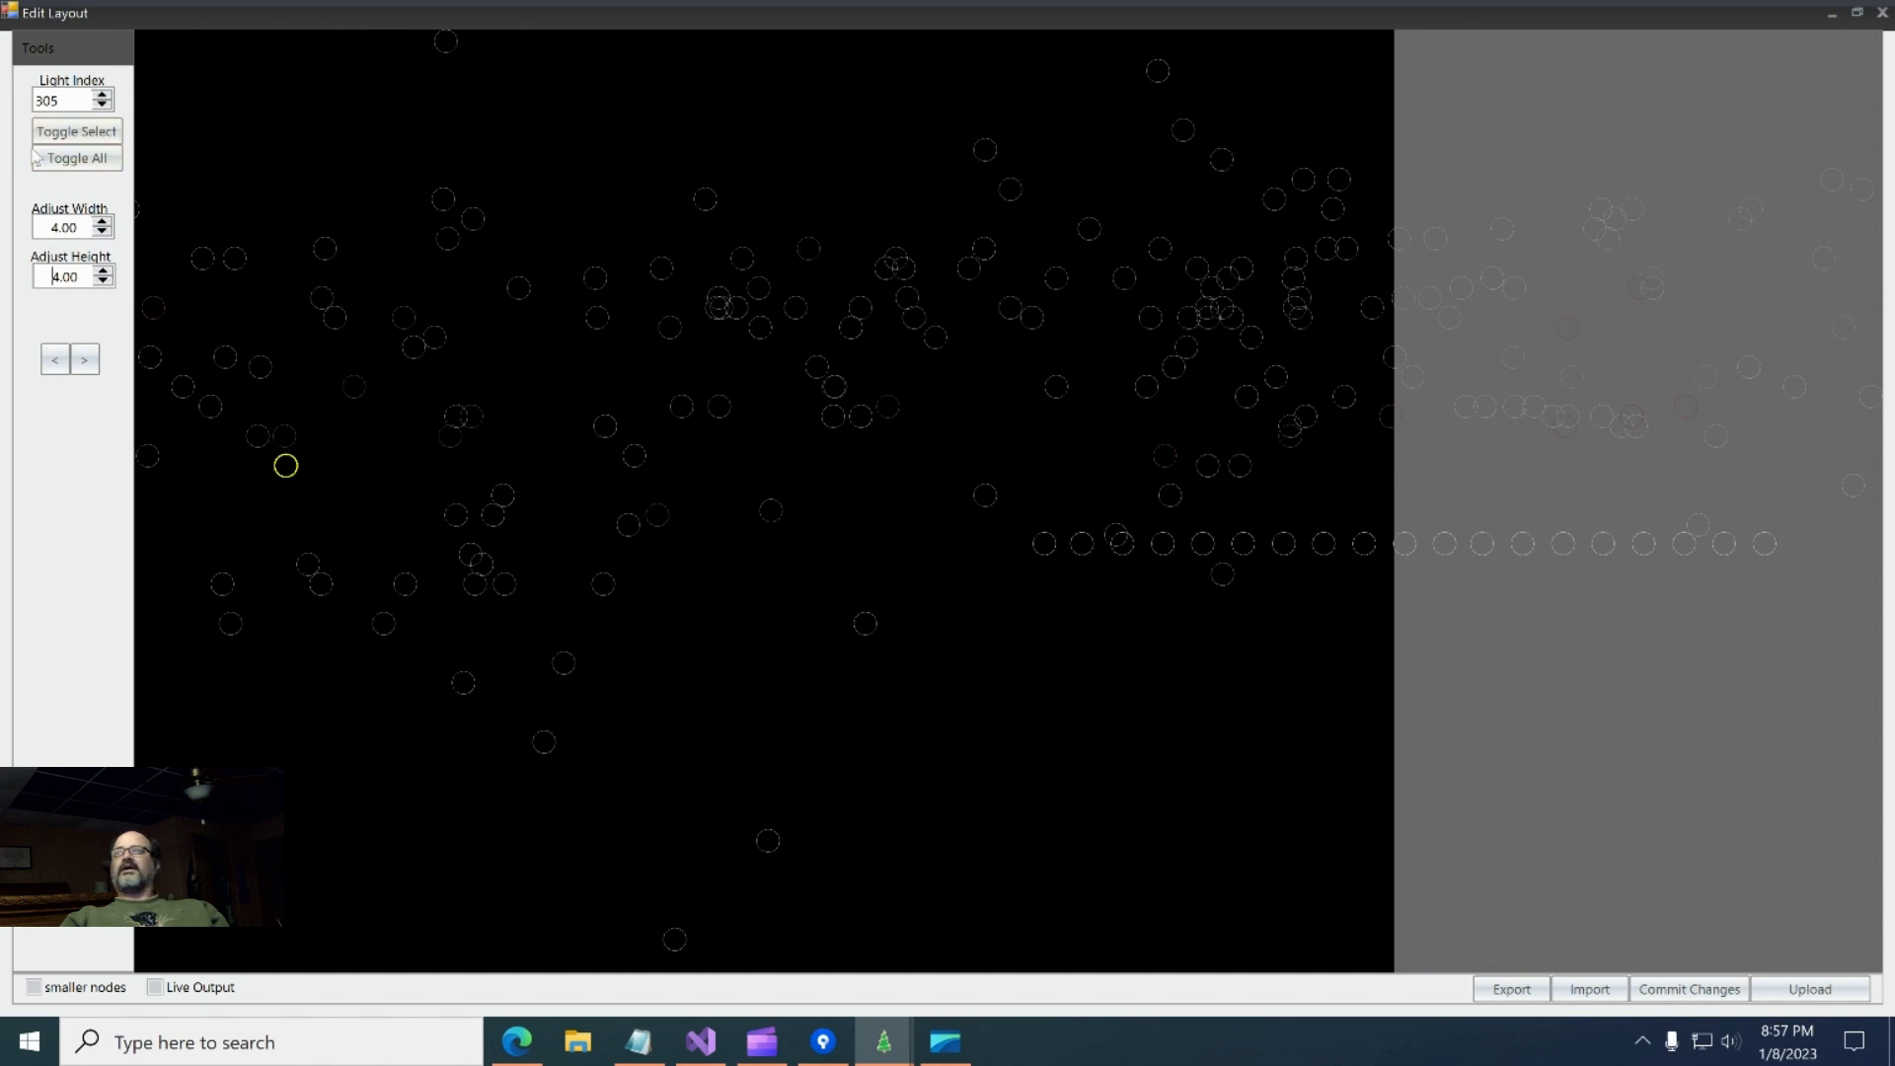
pyautogui.click(92, 132)
pyautogui.click(93, 132)
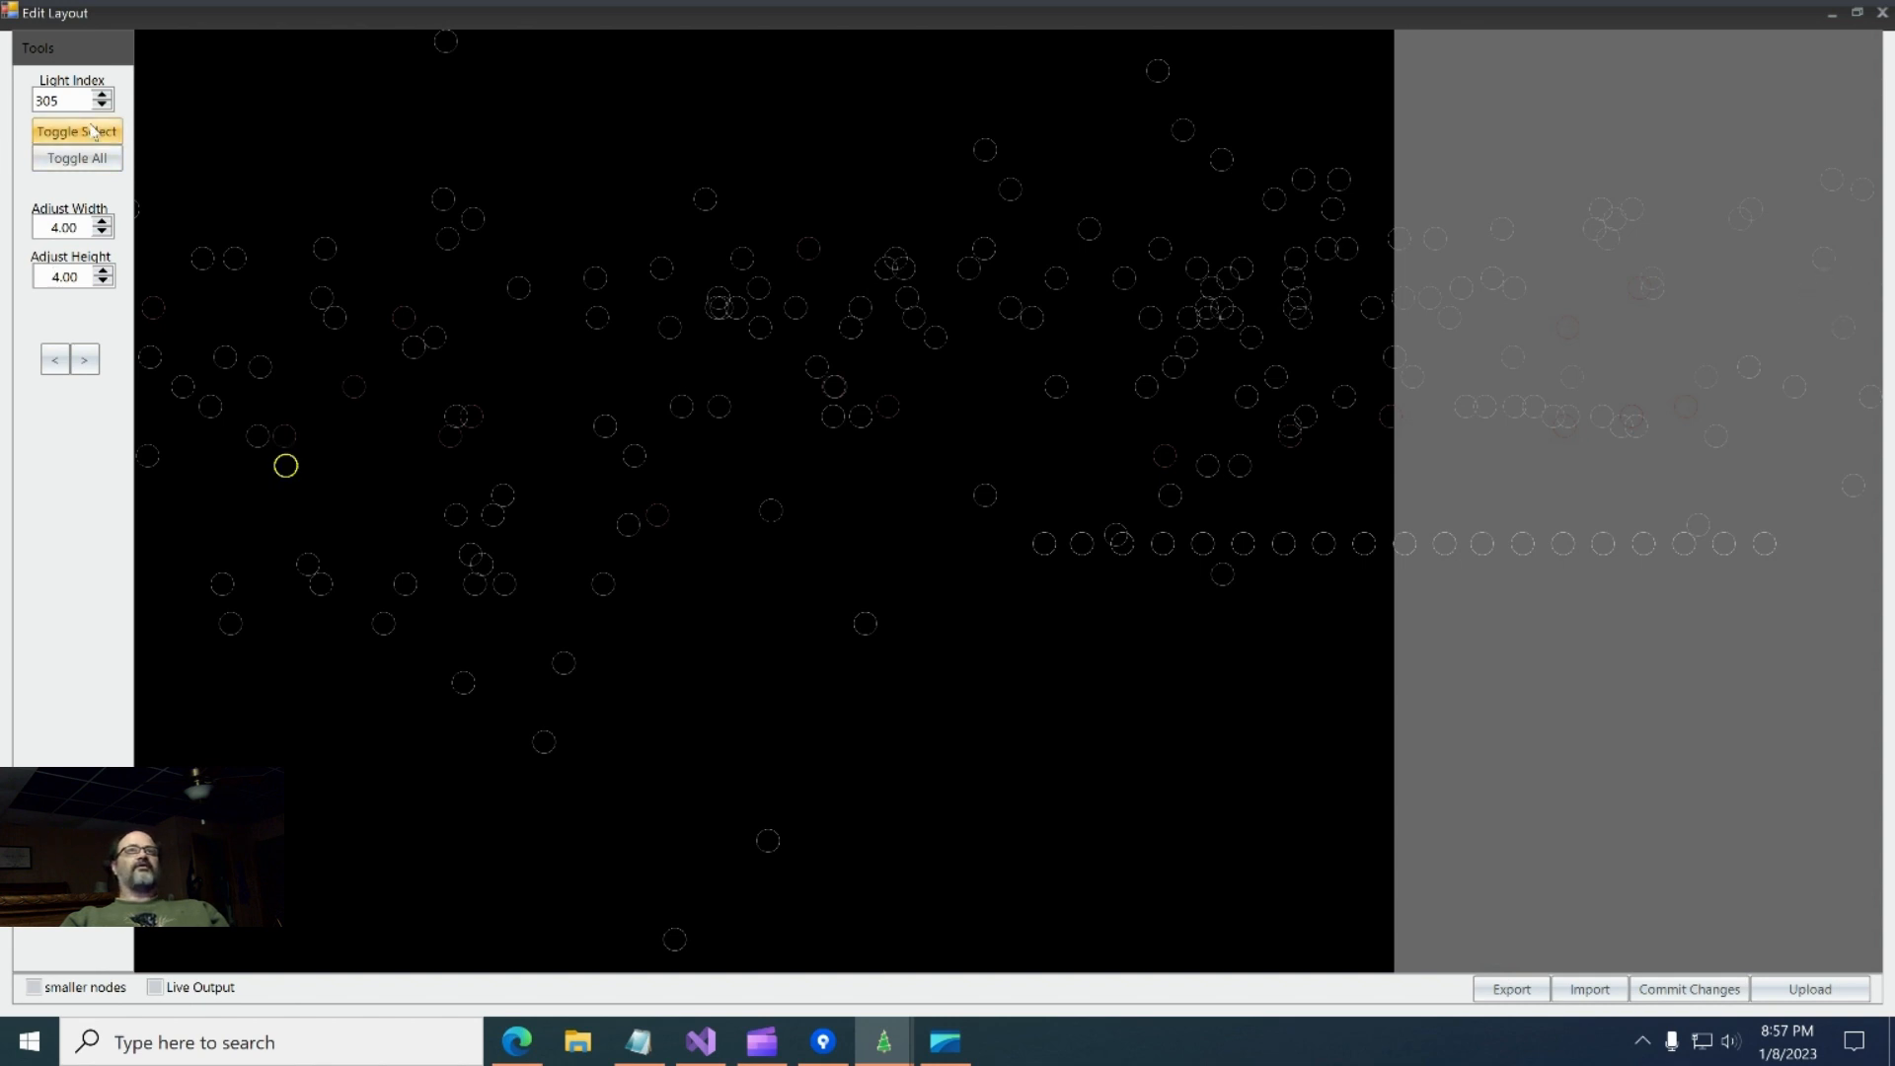
pyautogui.click(93, 132)
pyautogui.click(93, 132)
pyautogui.click(89, 162)
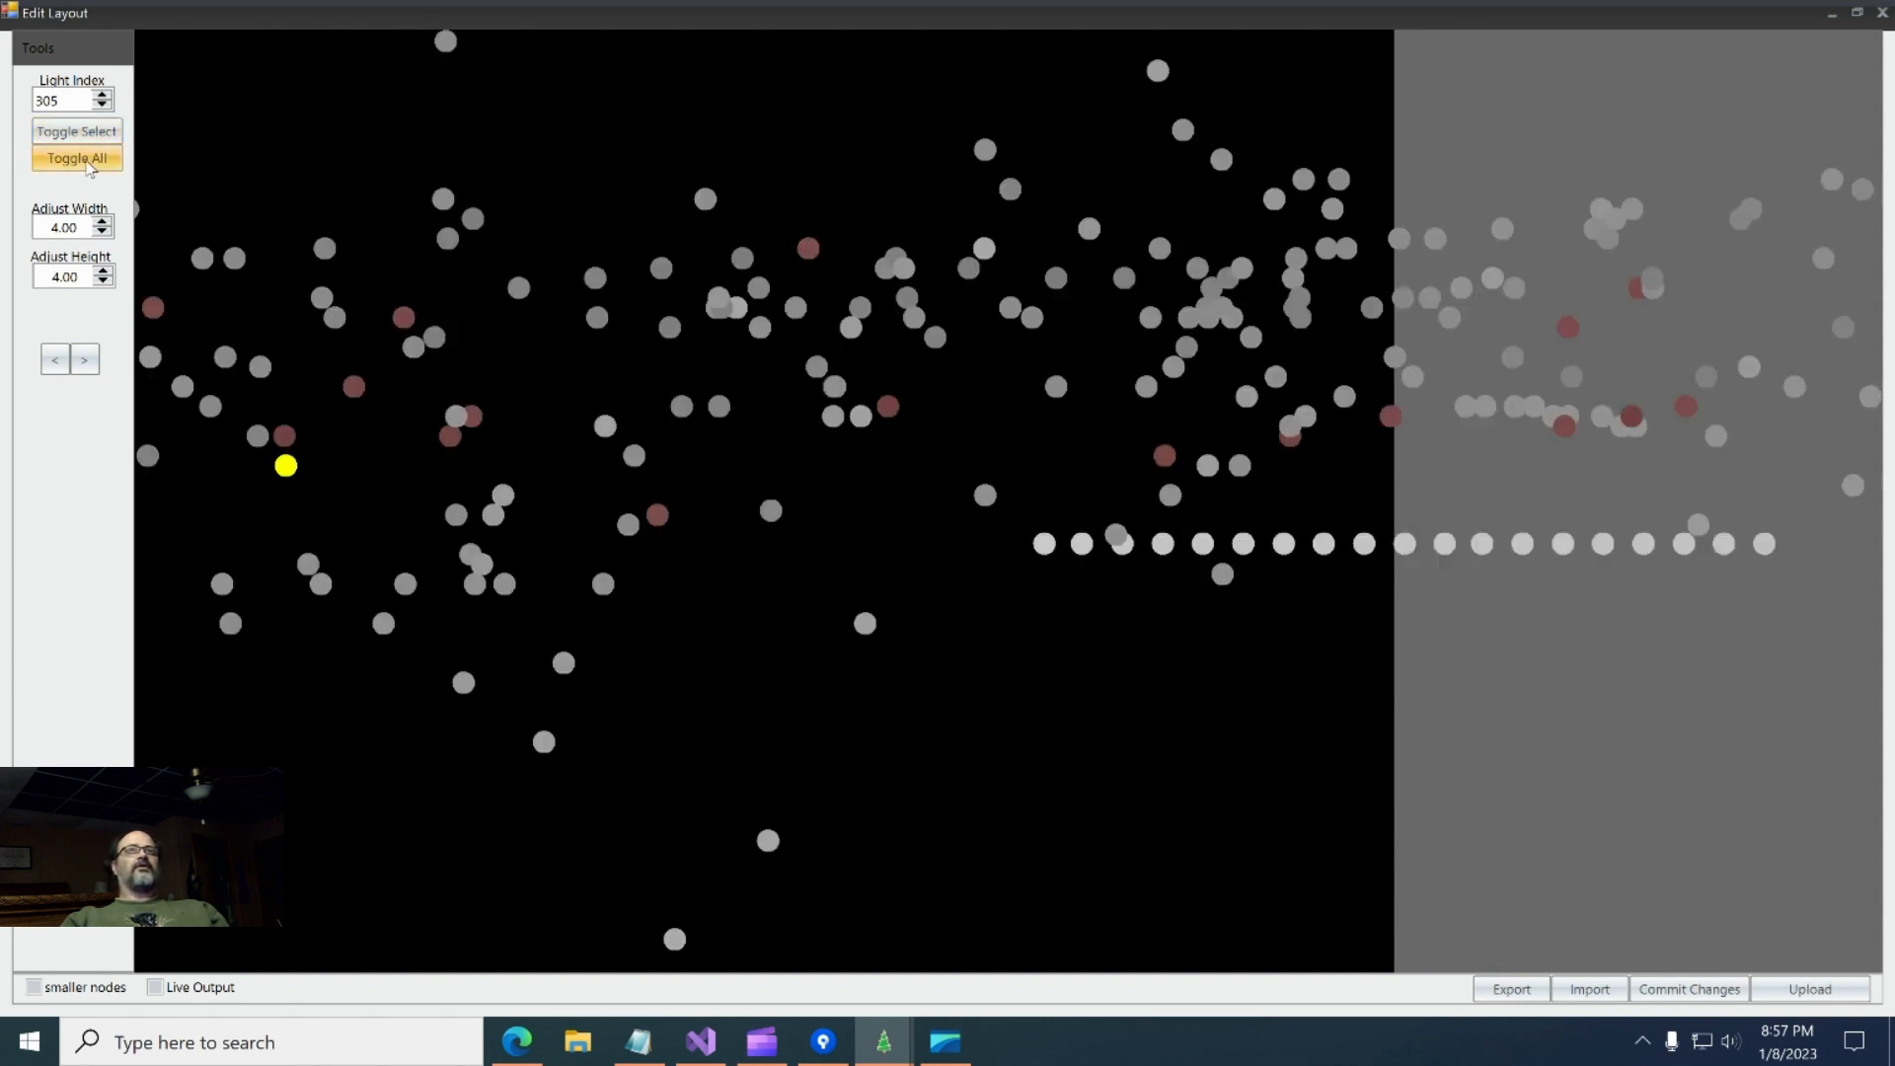
# - Pick light 292 and use it to move all the selected lights far toward the left side of the canvas
pyautogui.click(1345, 249)
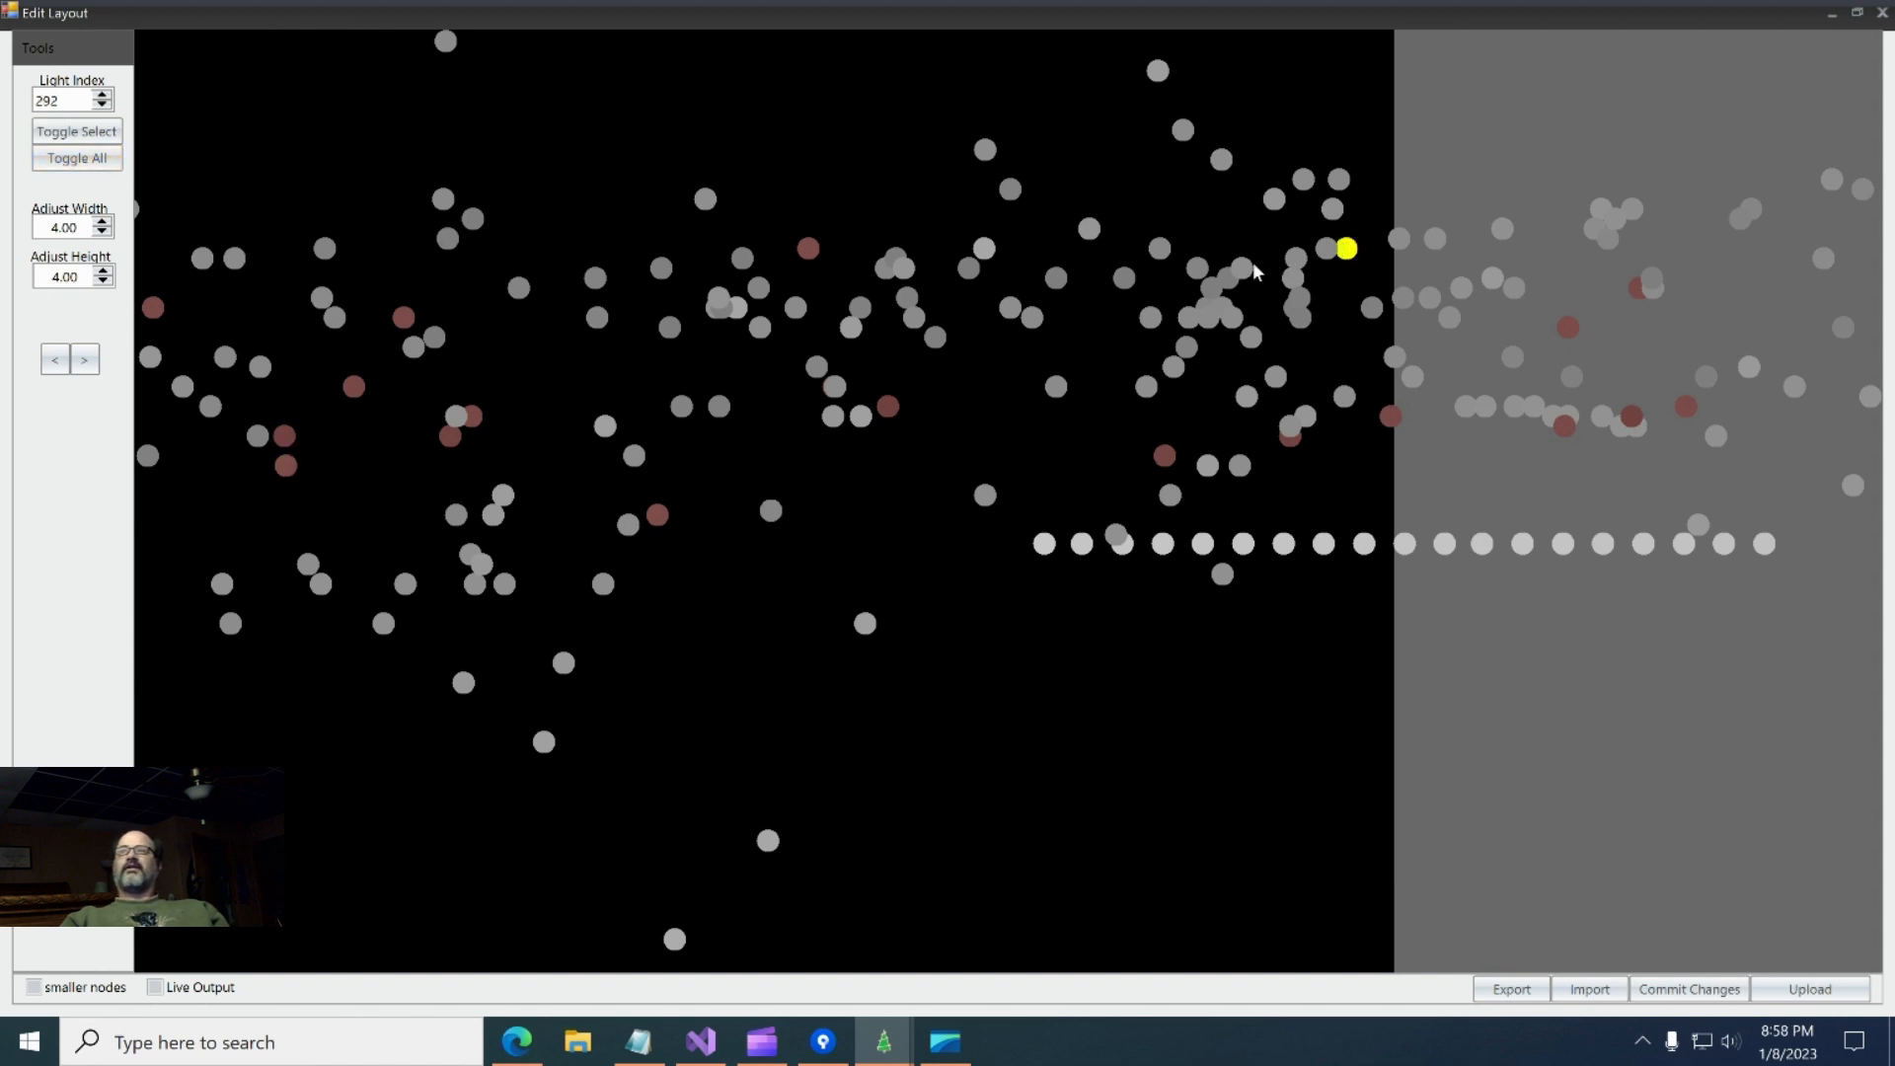
pyautogui.click(710, 201)
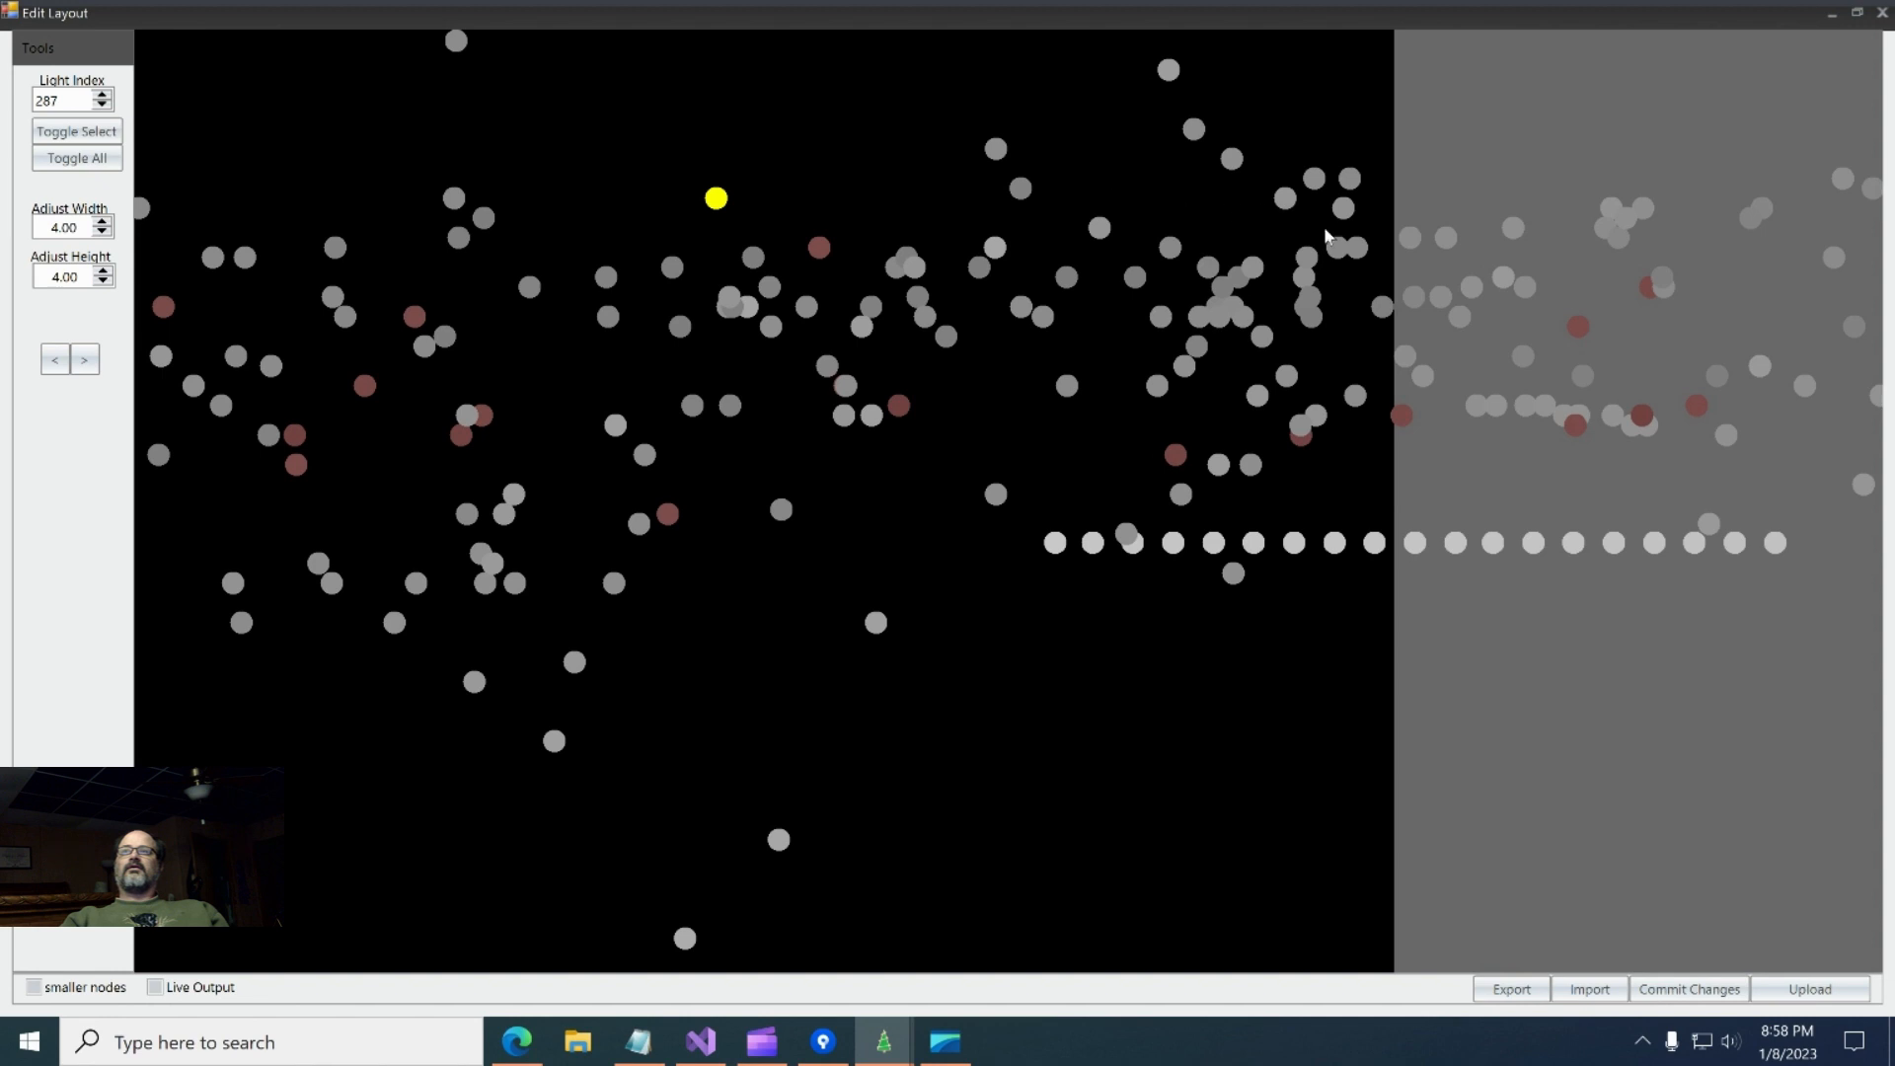
pyautogui.click(1358, 252)
pyautogui.moveTo(1355, 251); pyautogui.dragTo(249, 264)
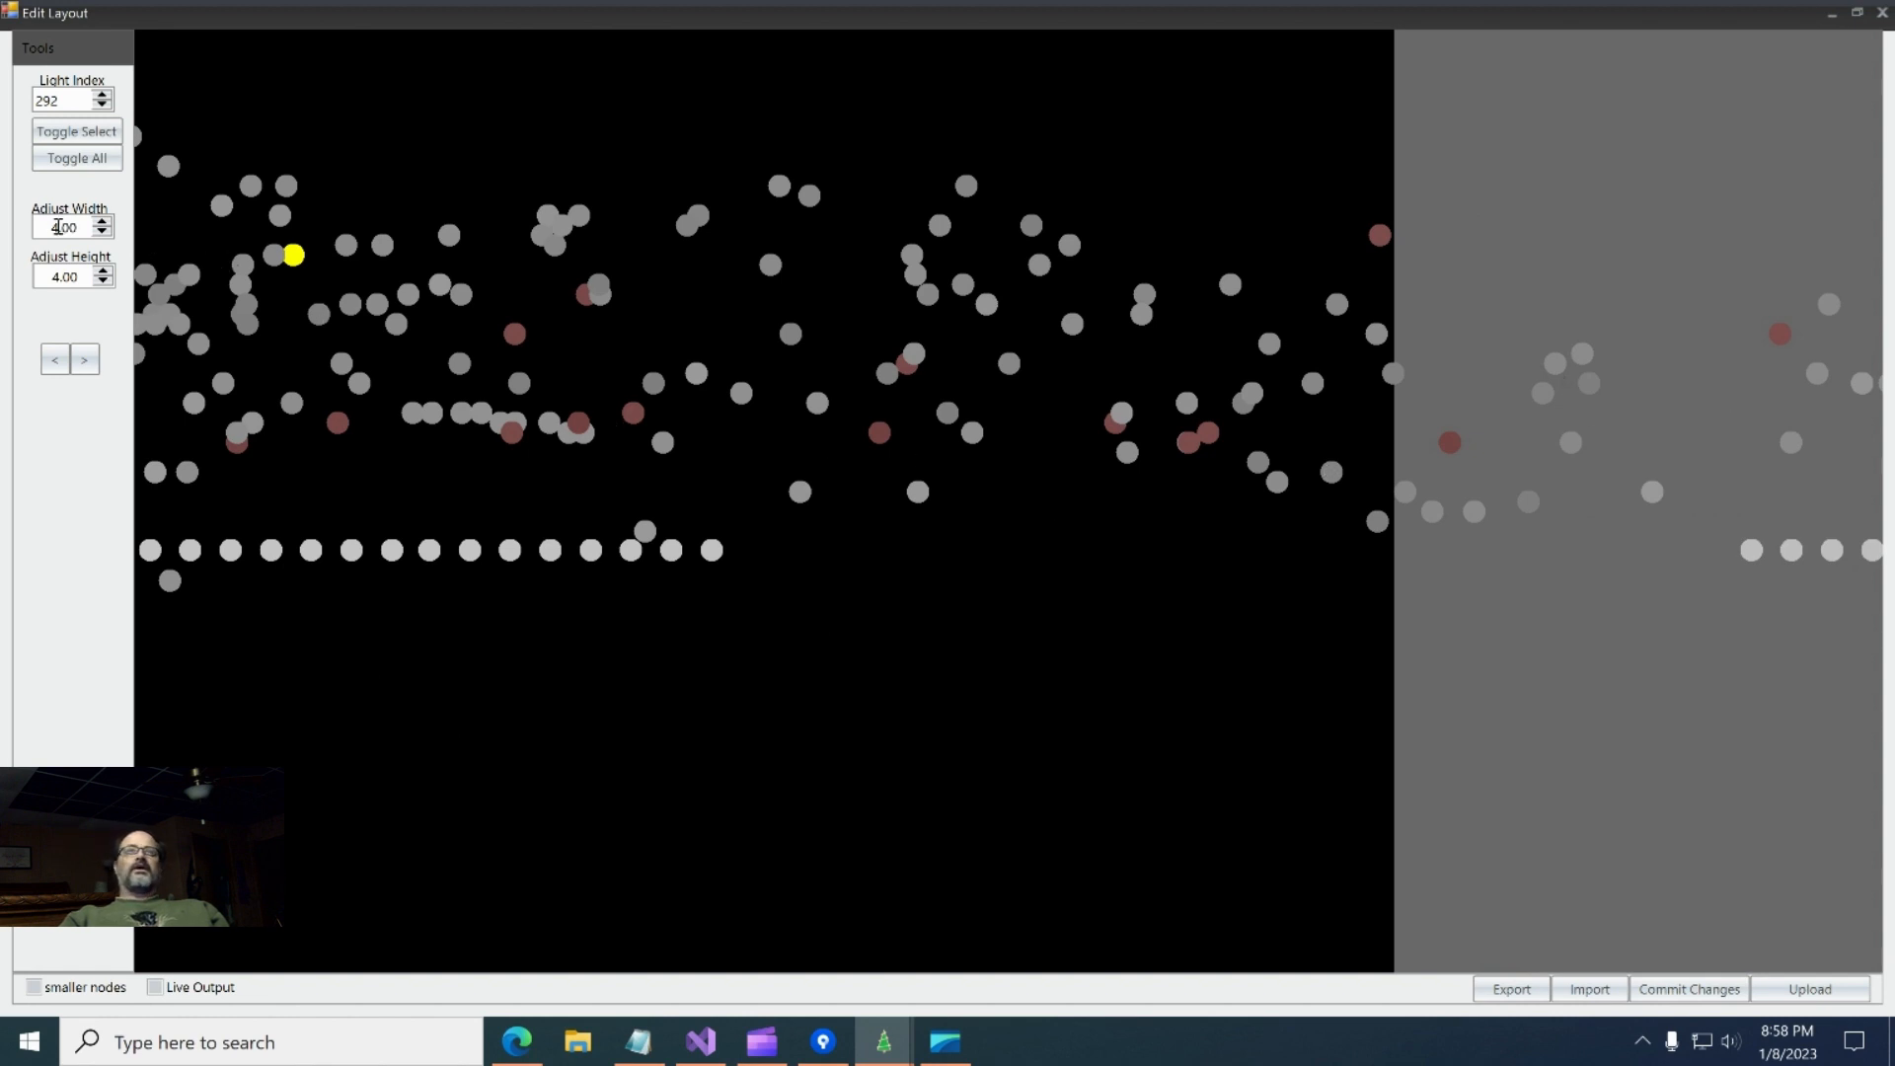
# - Reset the width and height adjustments to 1.00 and clear the selection of all lights
pyautogui.scroll(-1, 61, 227)
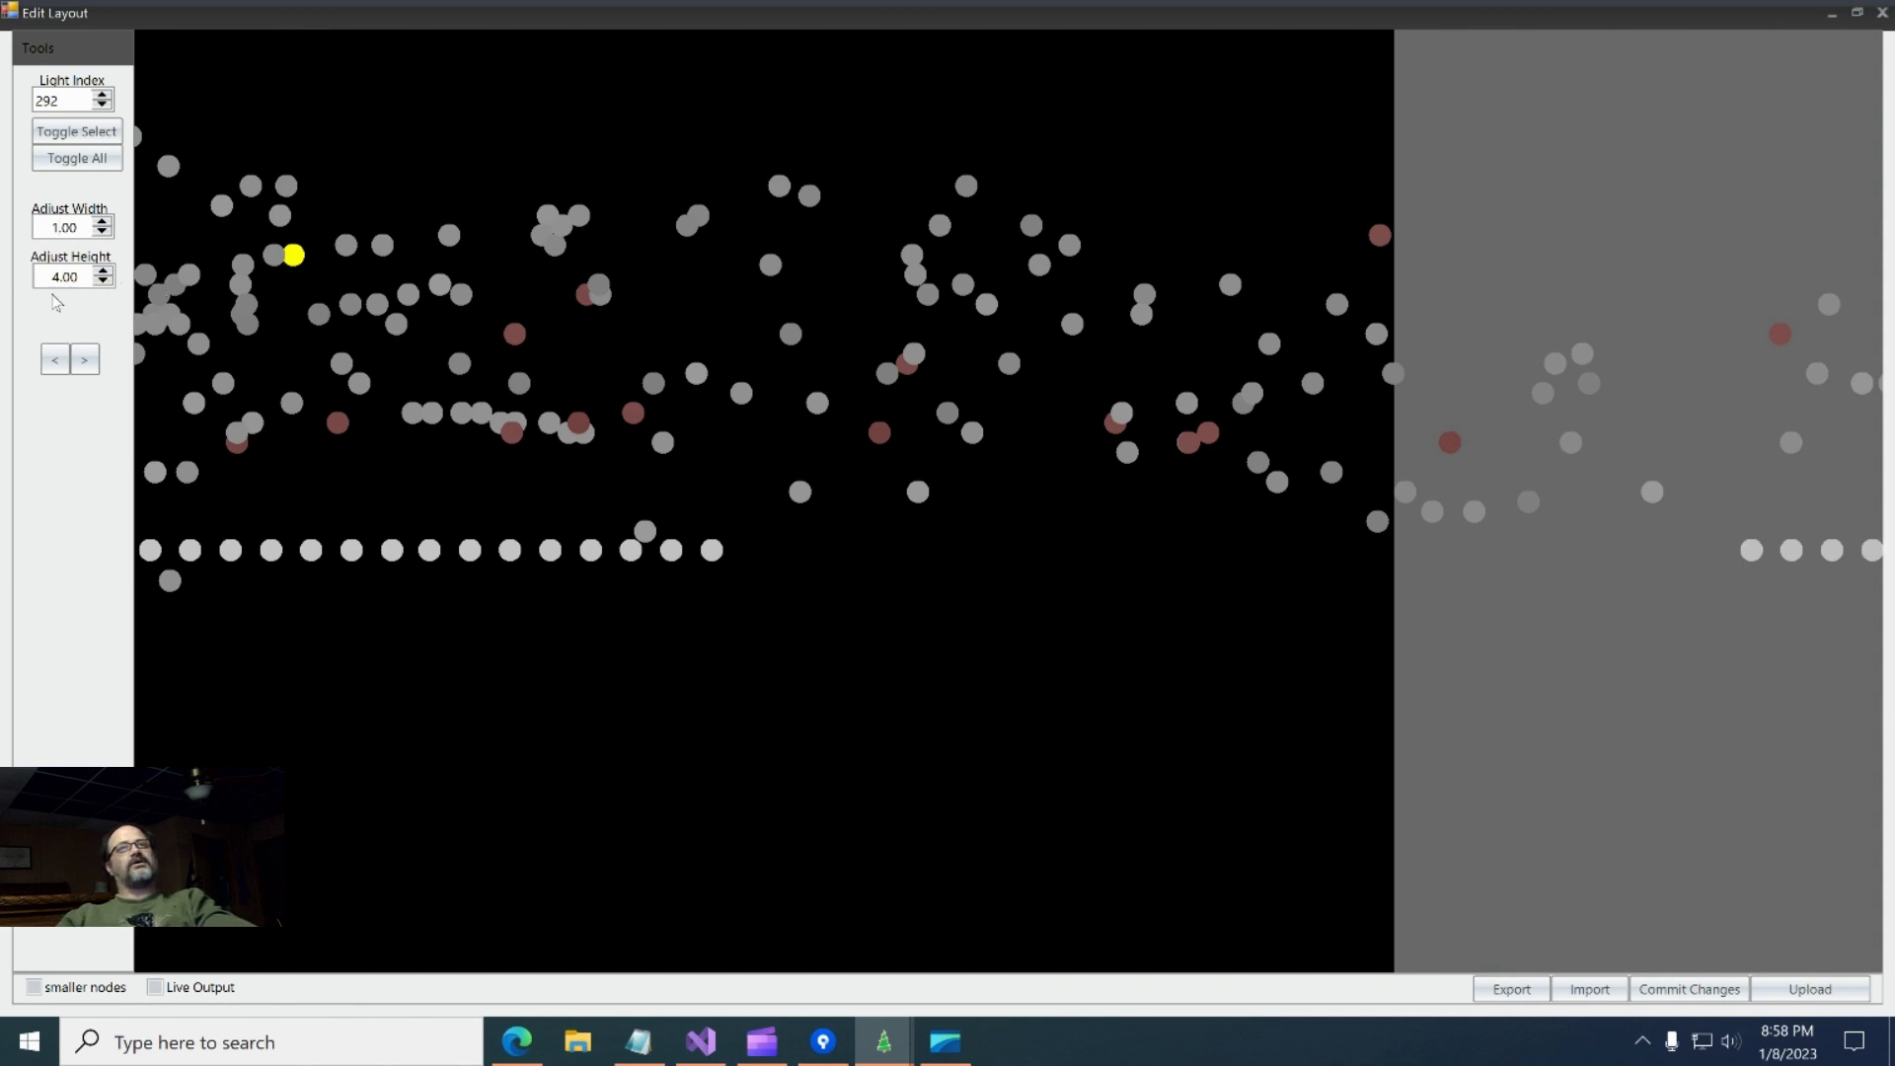
pyautogui.press('BackSpace')
pyautogui.write('1')
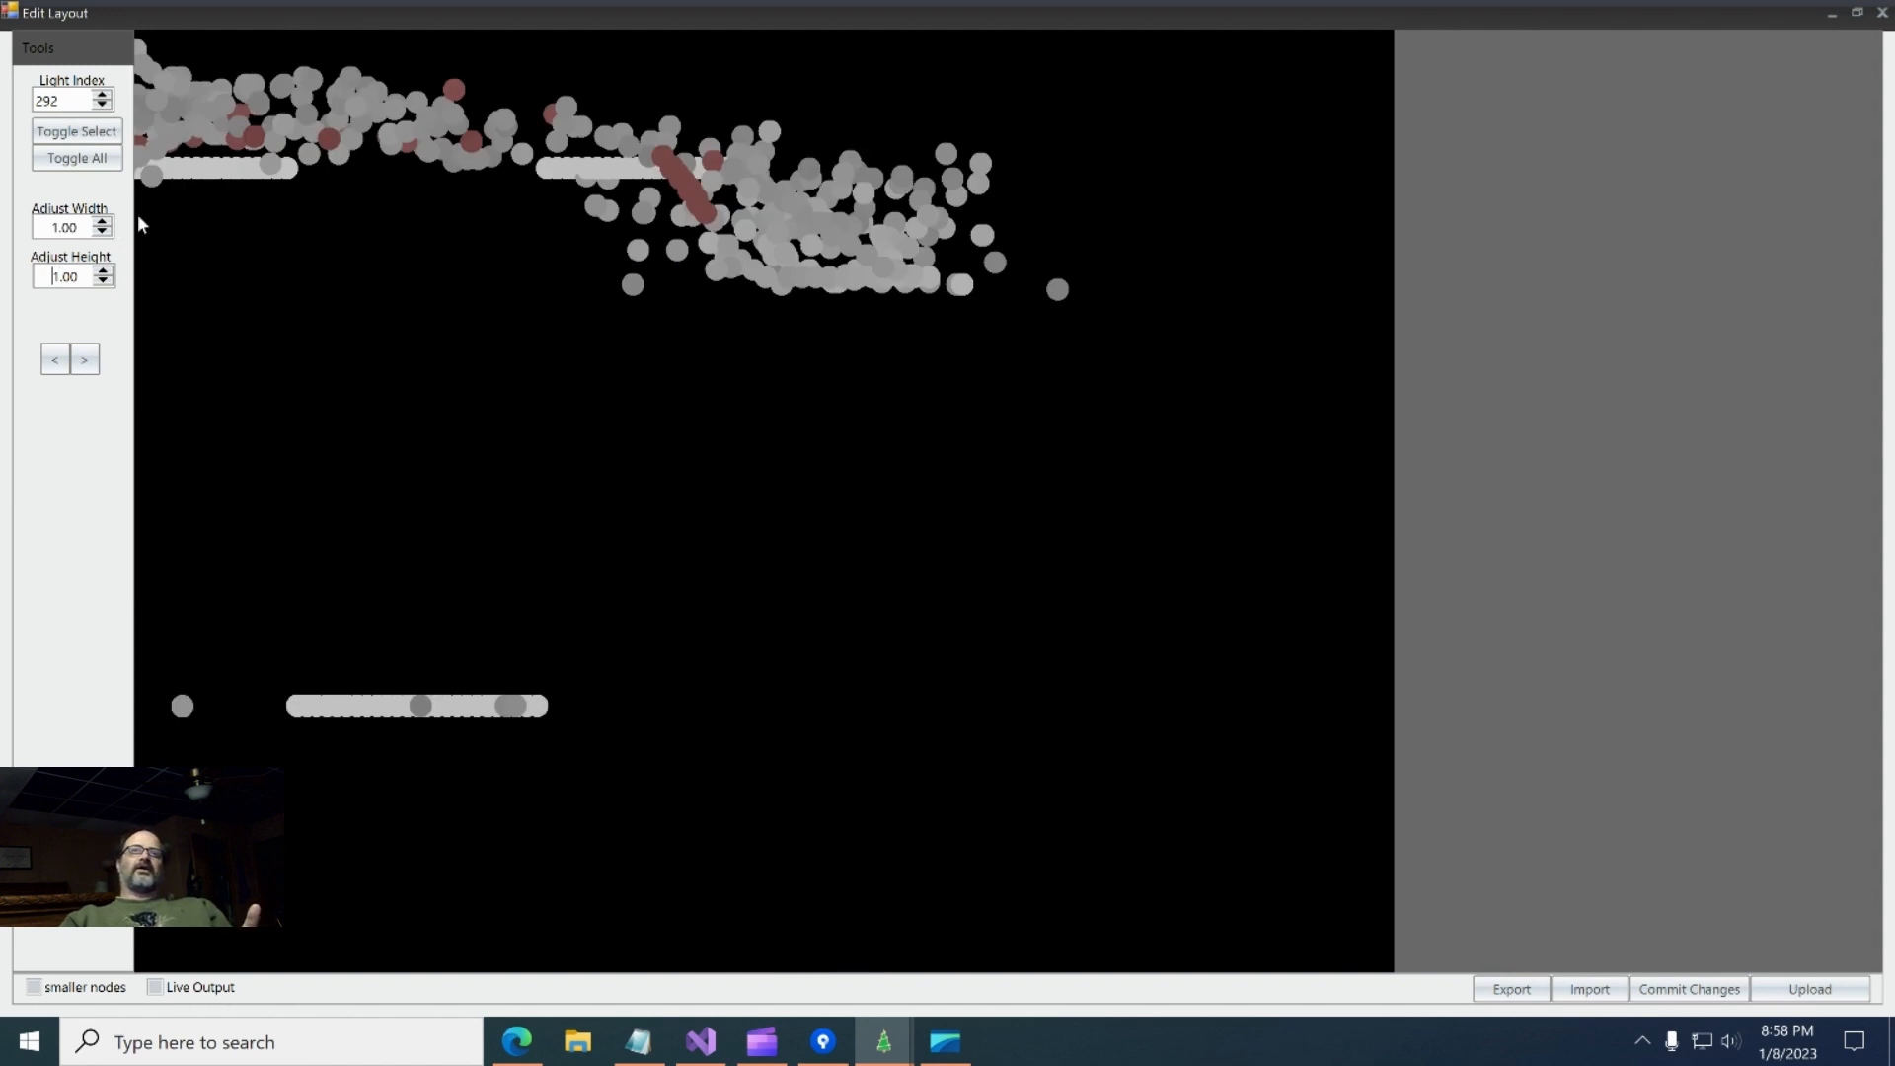
pyautogui.click(69, 156)
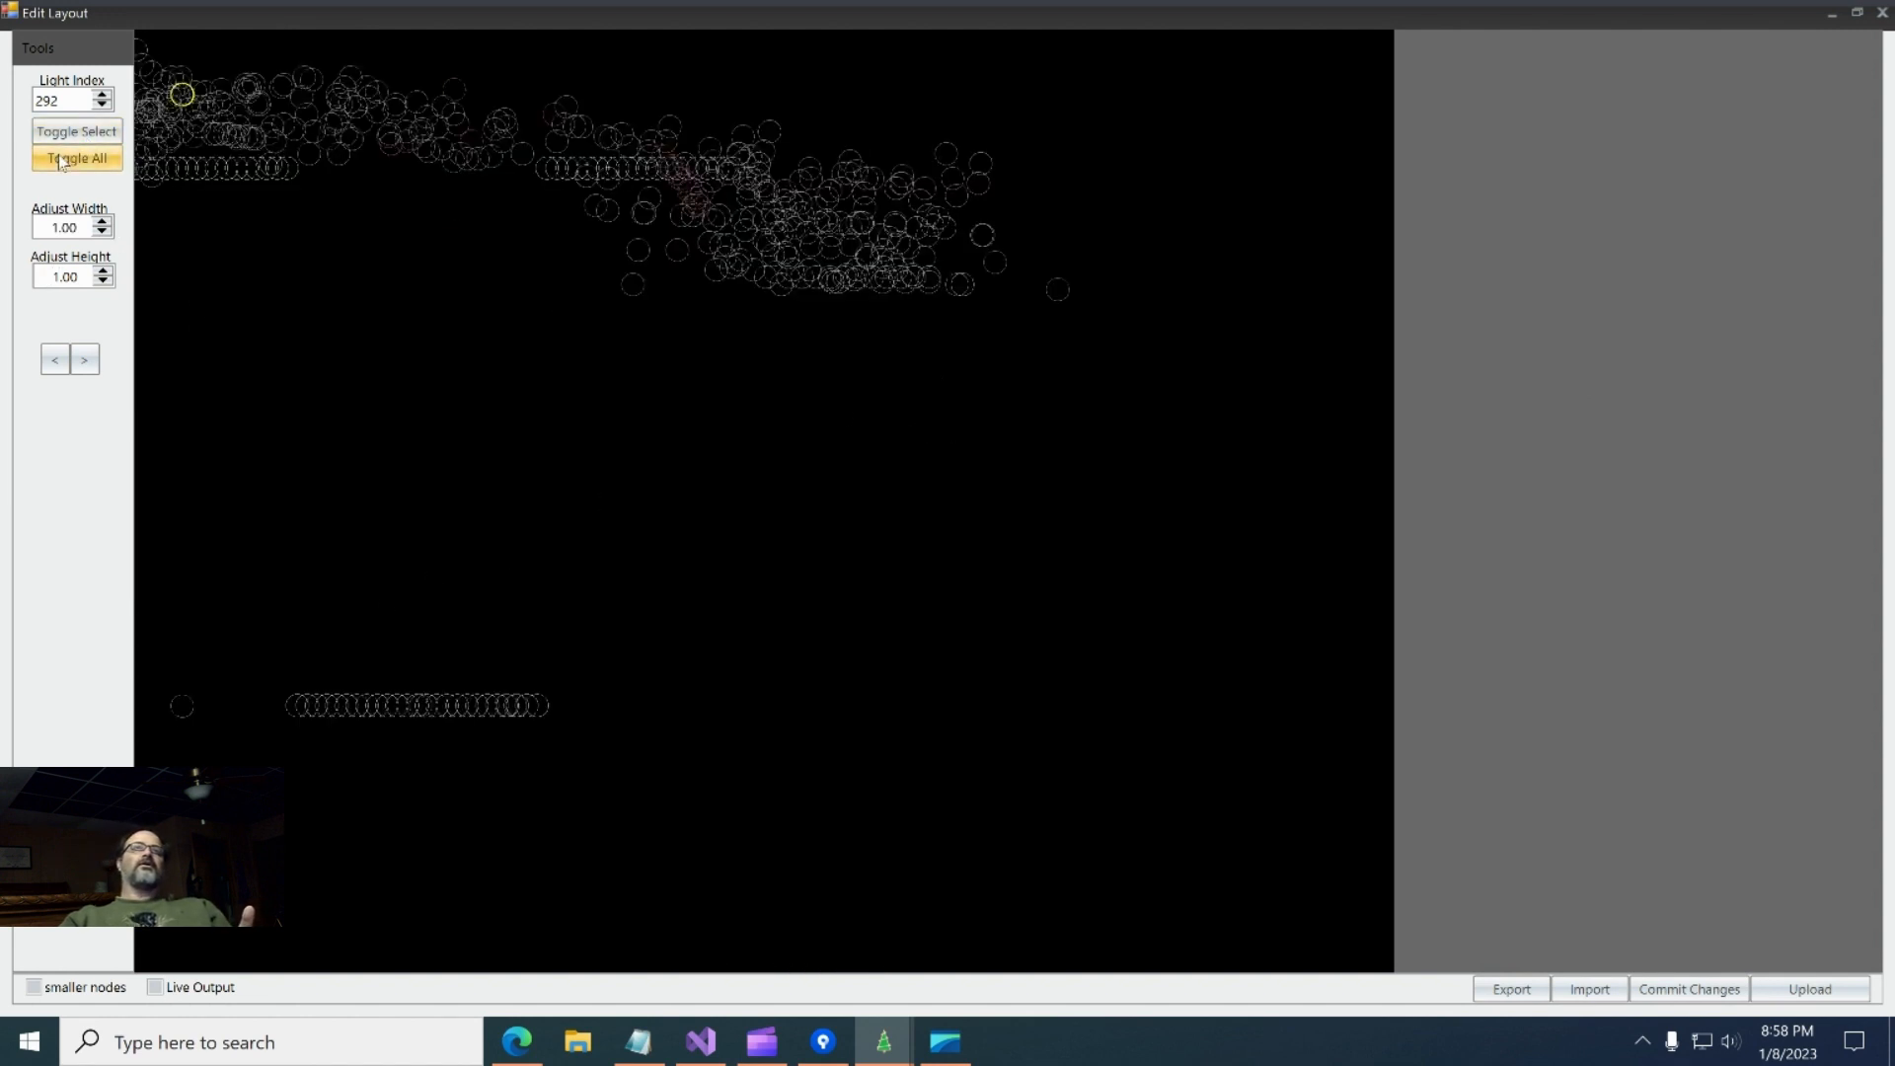
# - Center the layout on the X, Y and Z axes
pyautogui.click(38, 47)
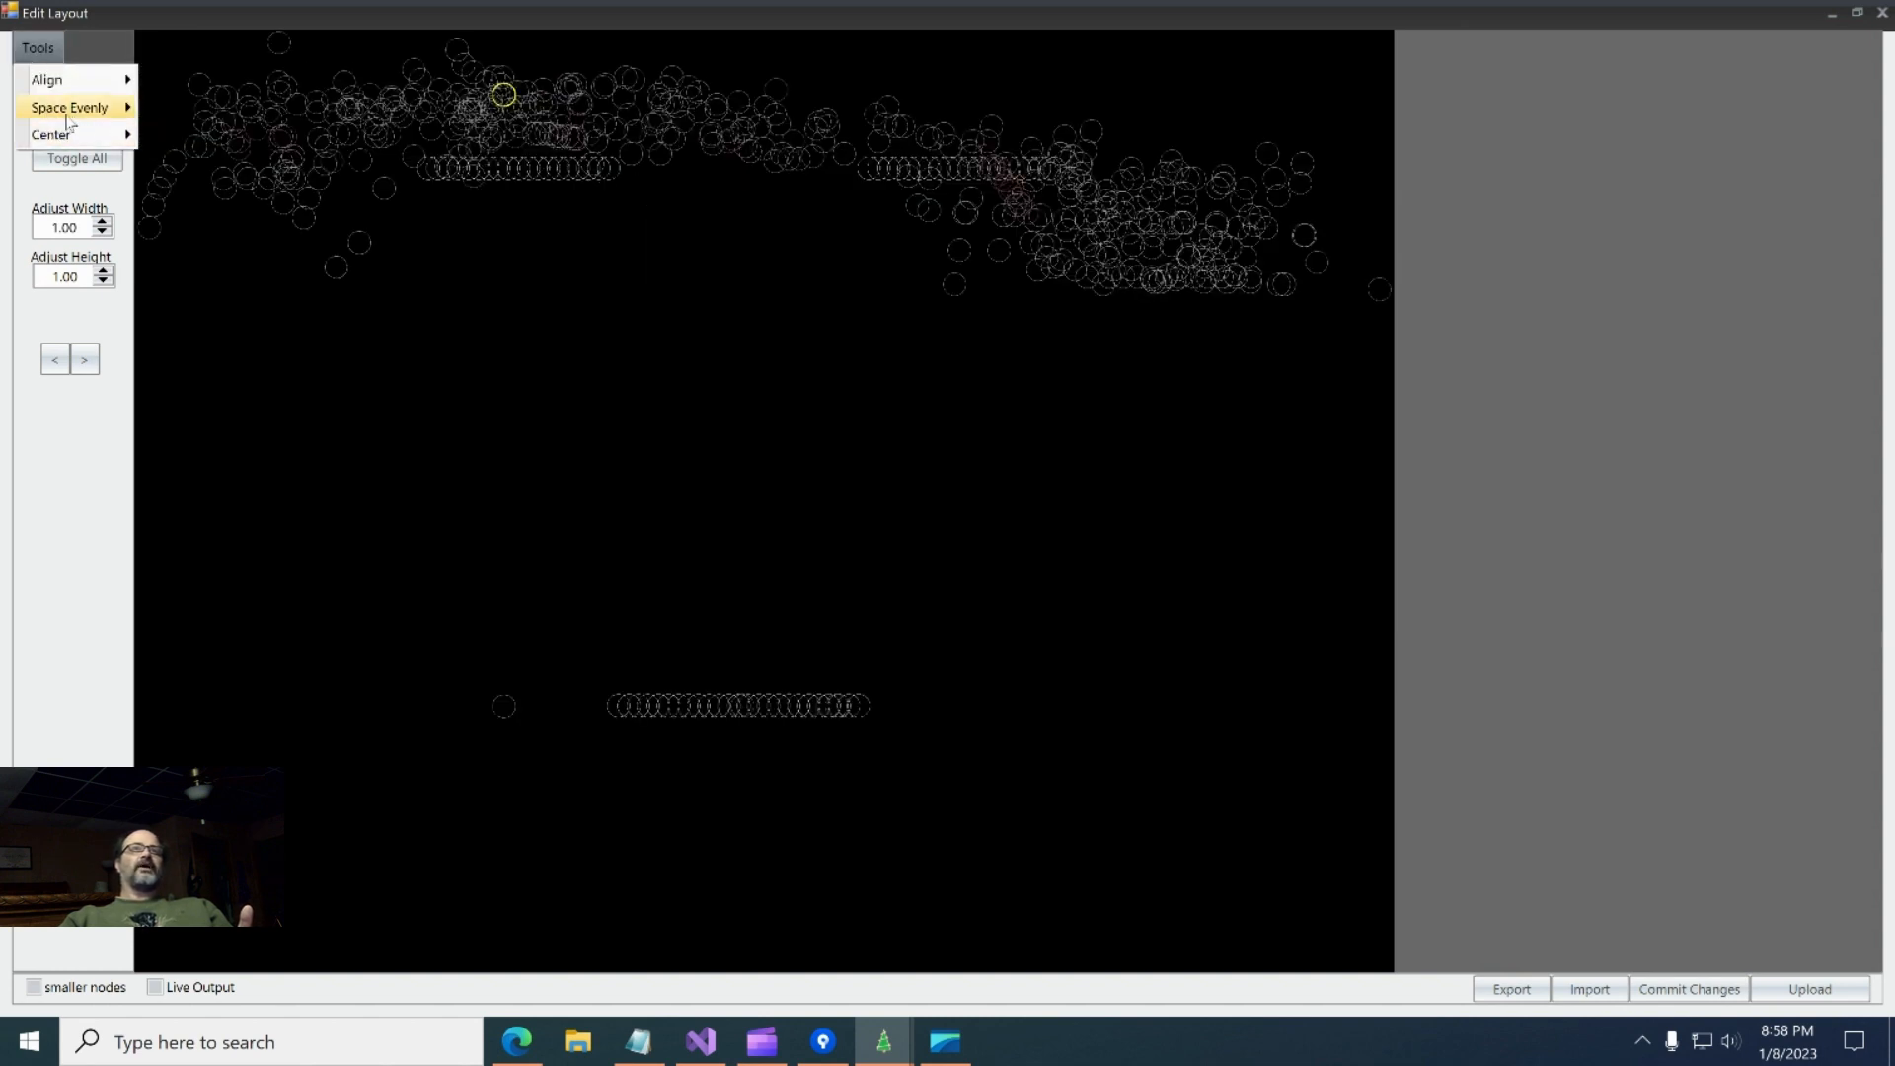
pyautogui.moveTo(49, 139)
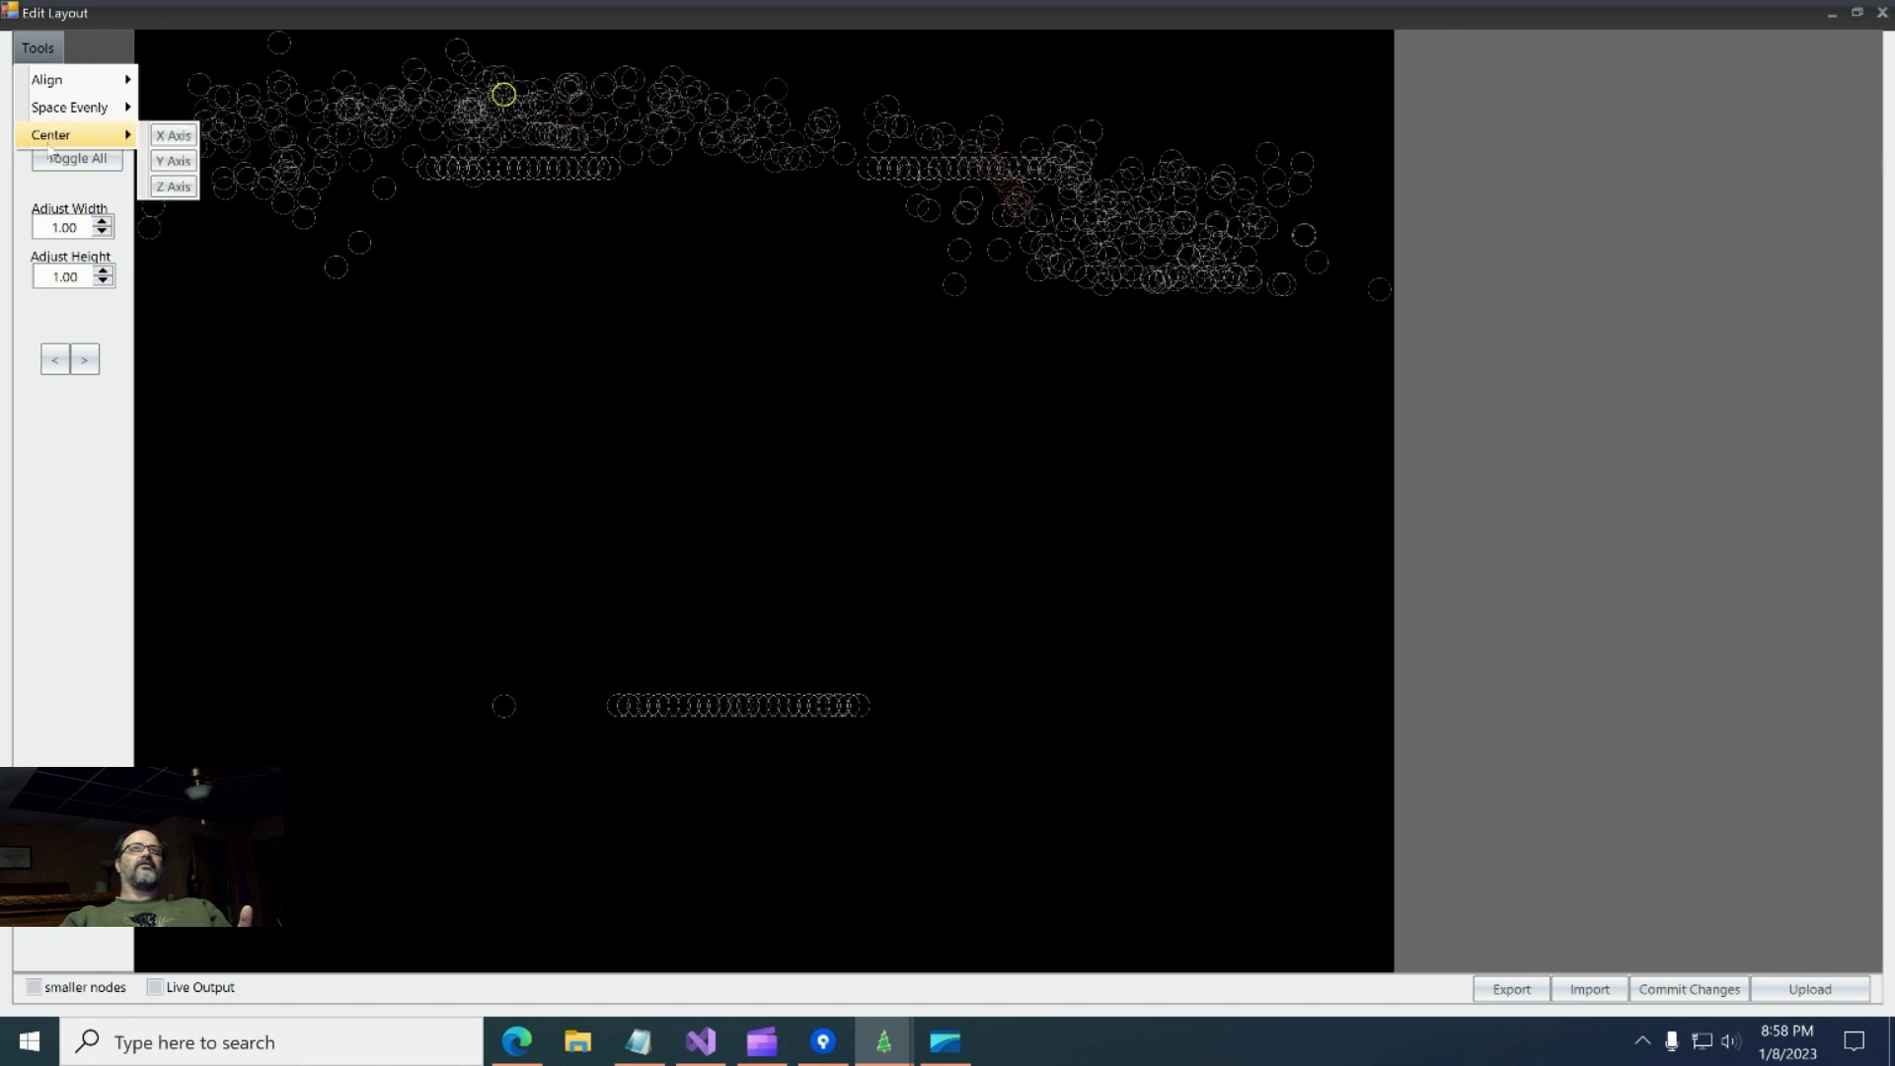
pyautogui.click(175, 163)
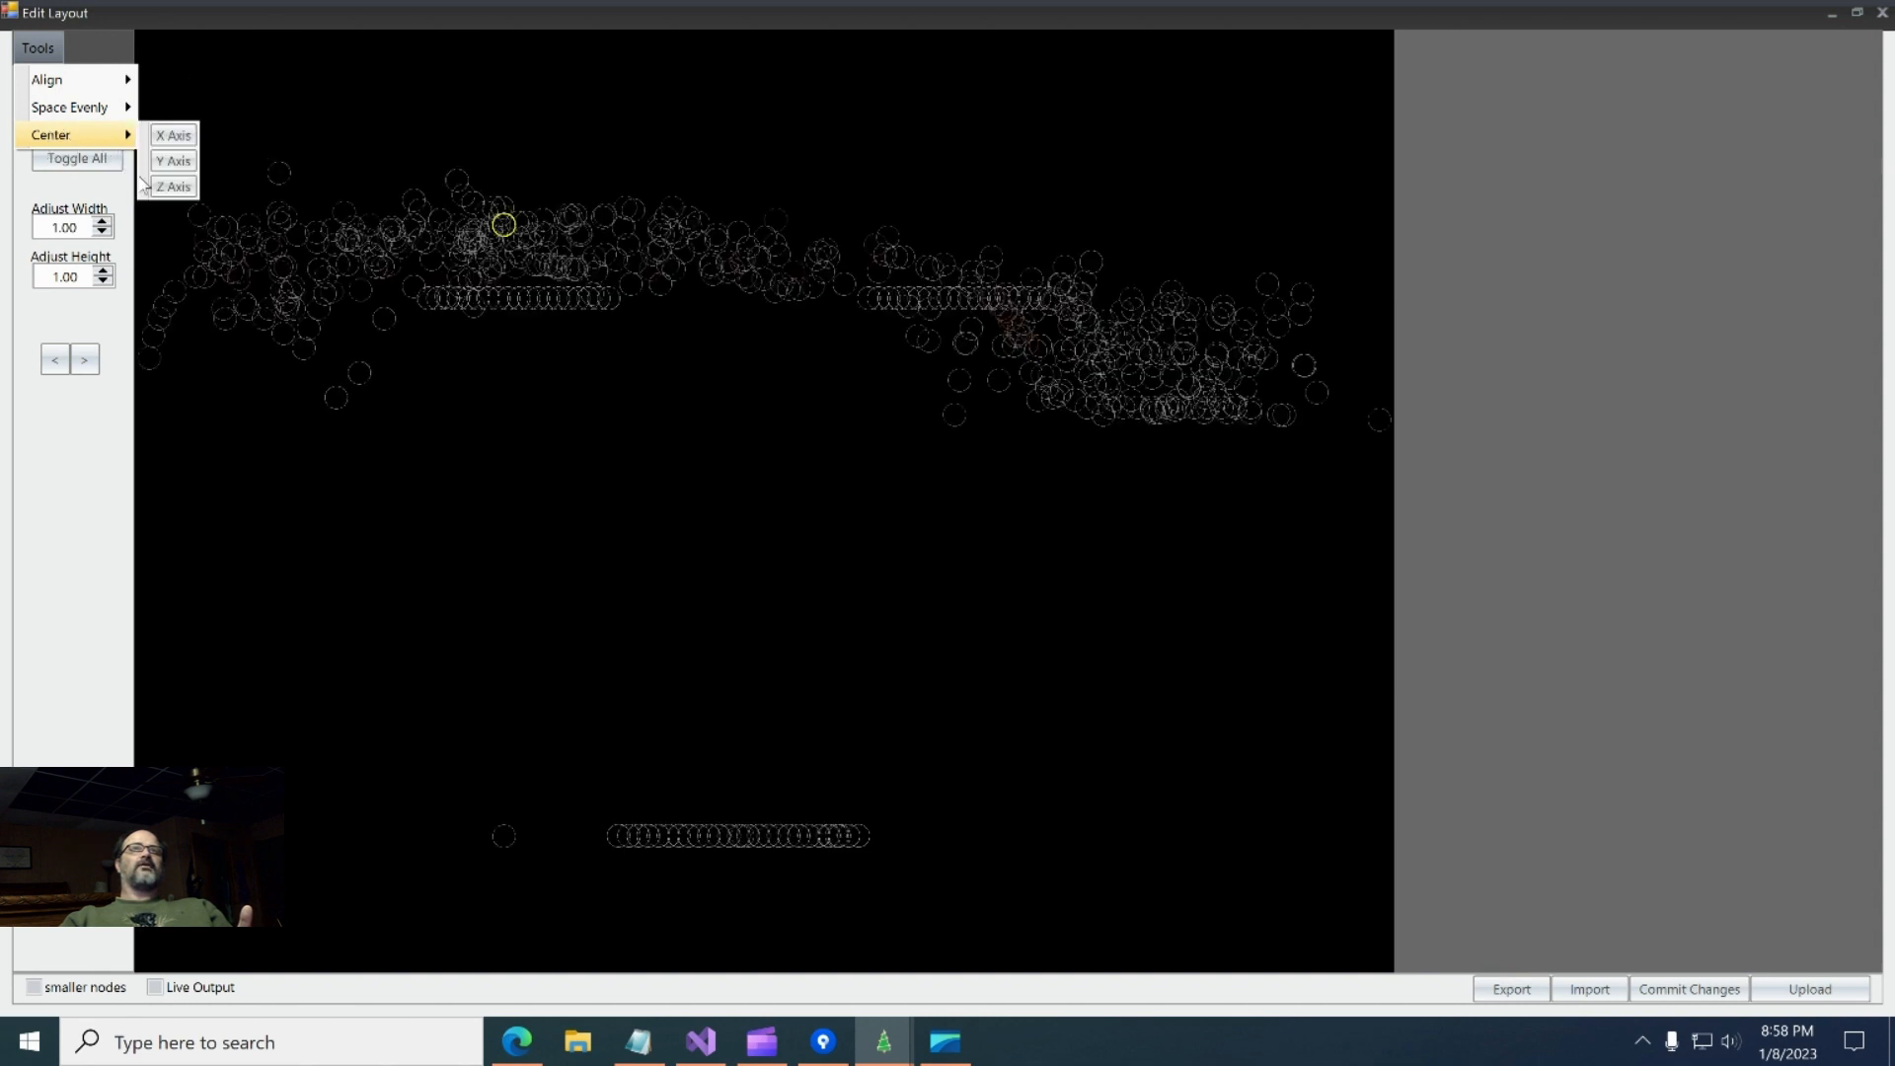
pyautogui.click(168, 193)
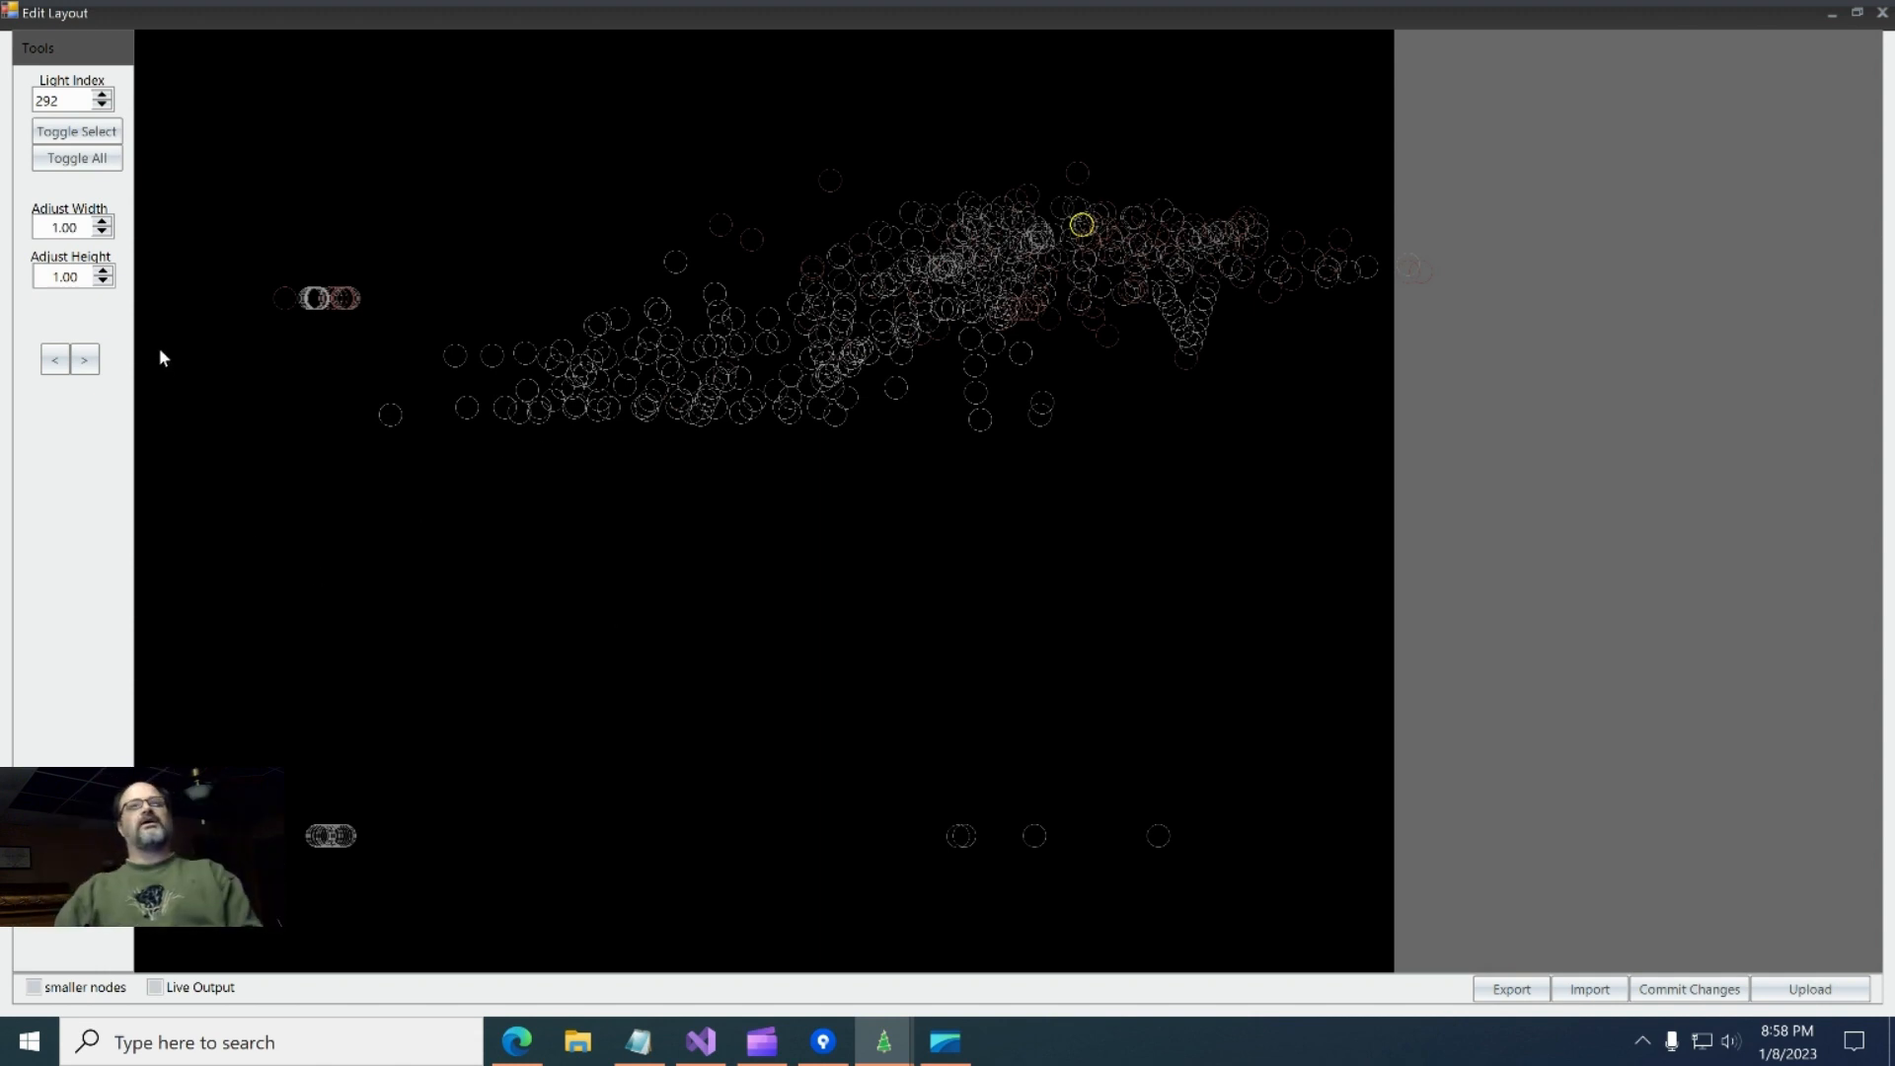
# - Select the two short upper rows of lights, align them on the Z axis with light 292, and clear the selection
pyautogui.click(62, 368)
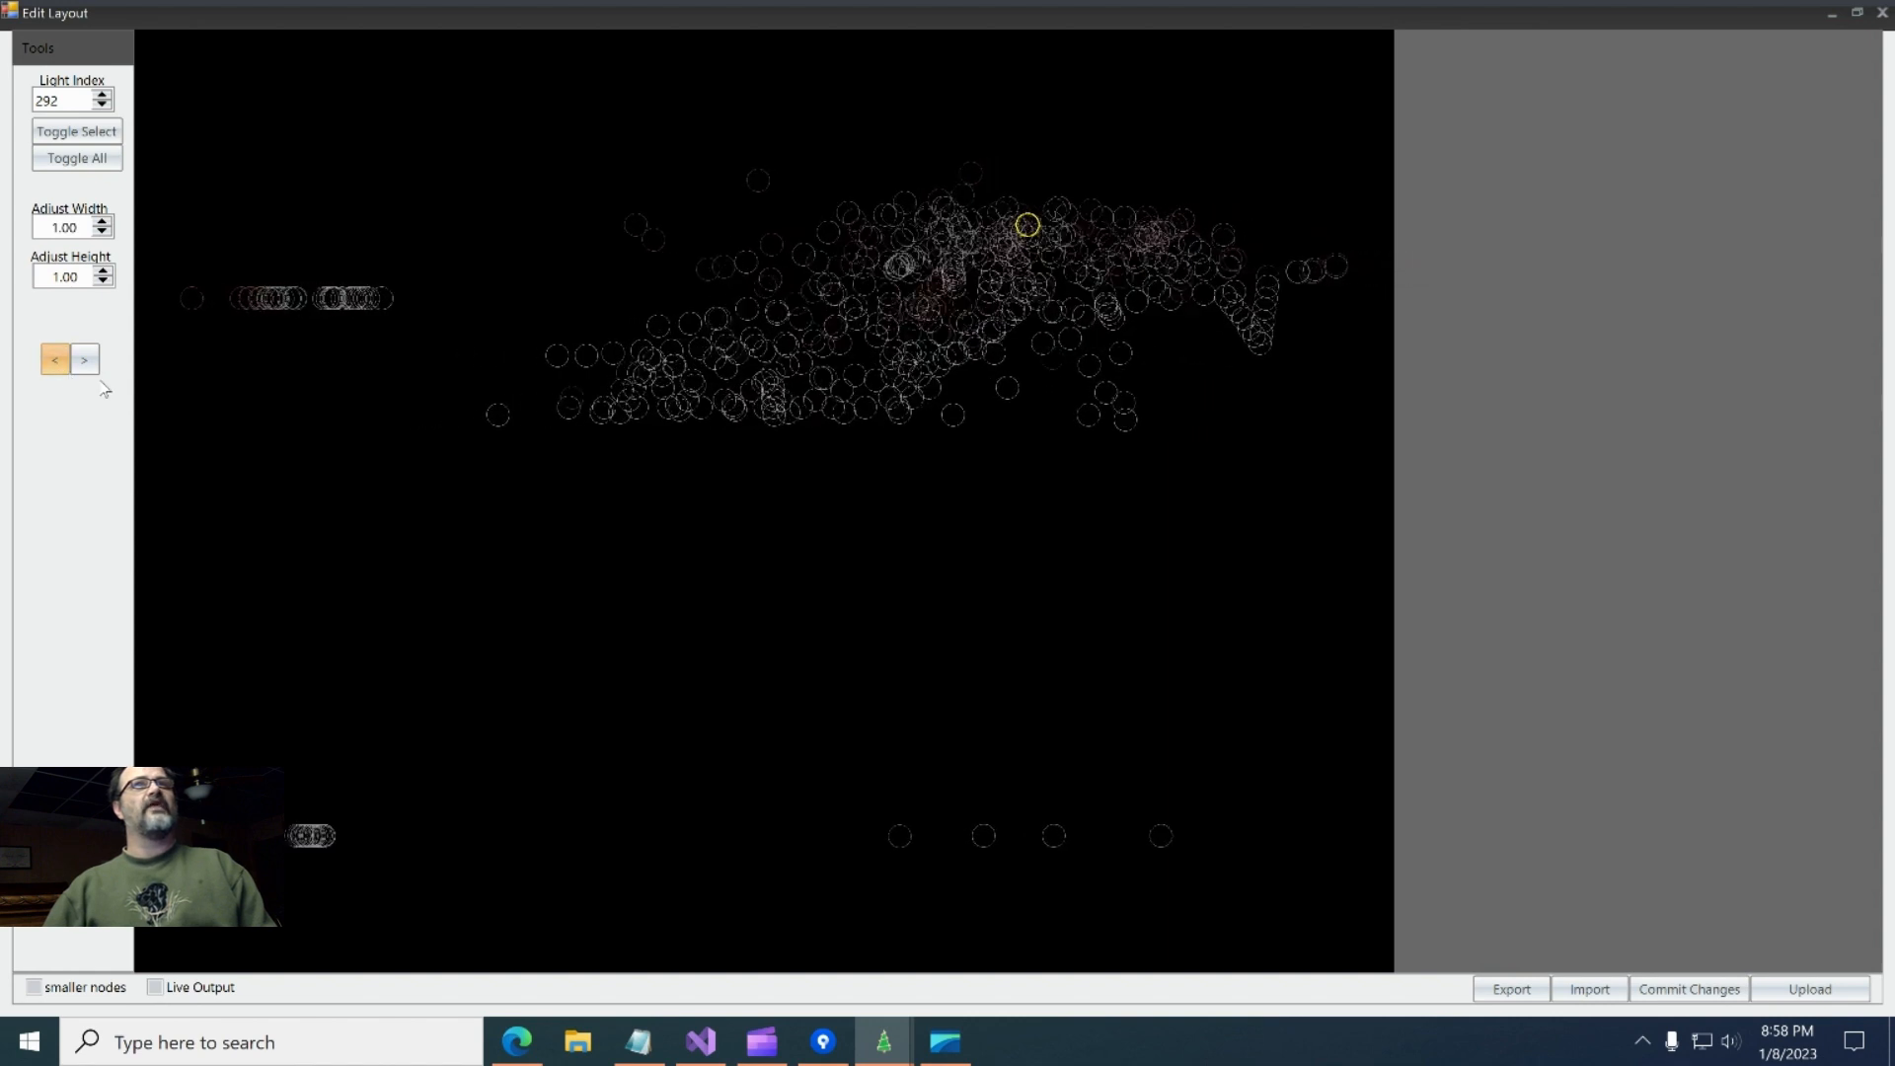
pyautogui.click(86, 361)
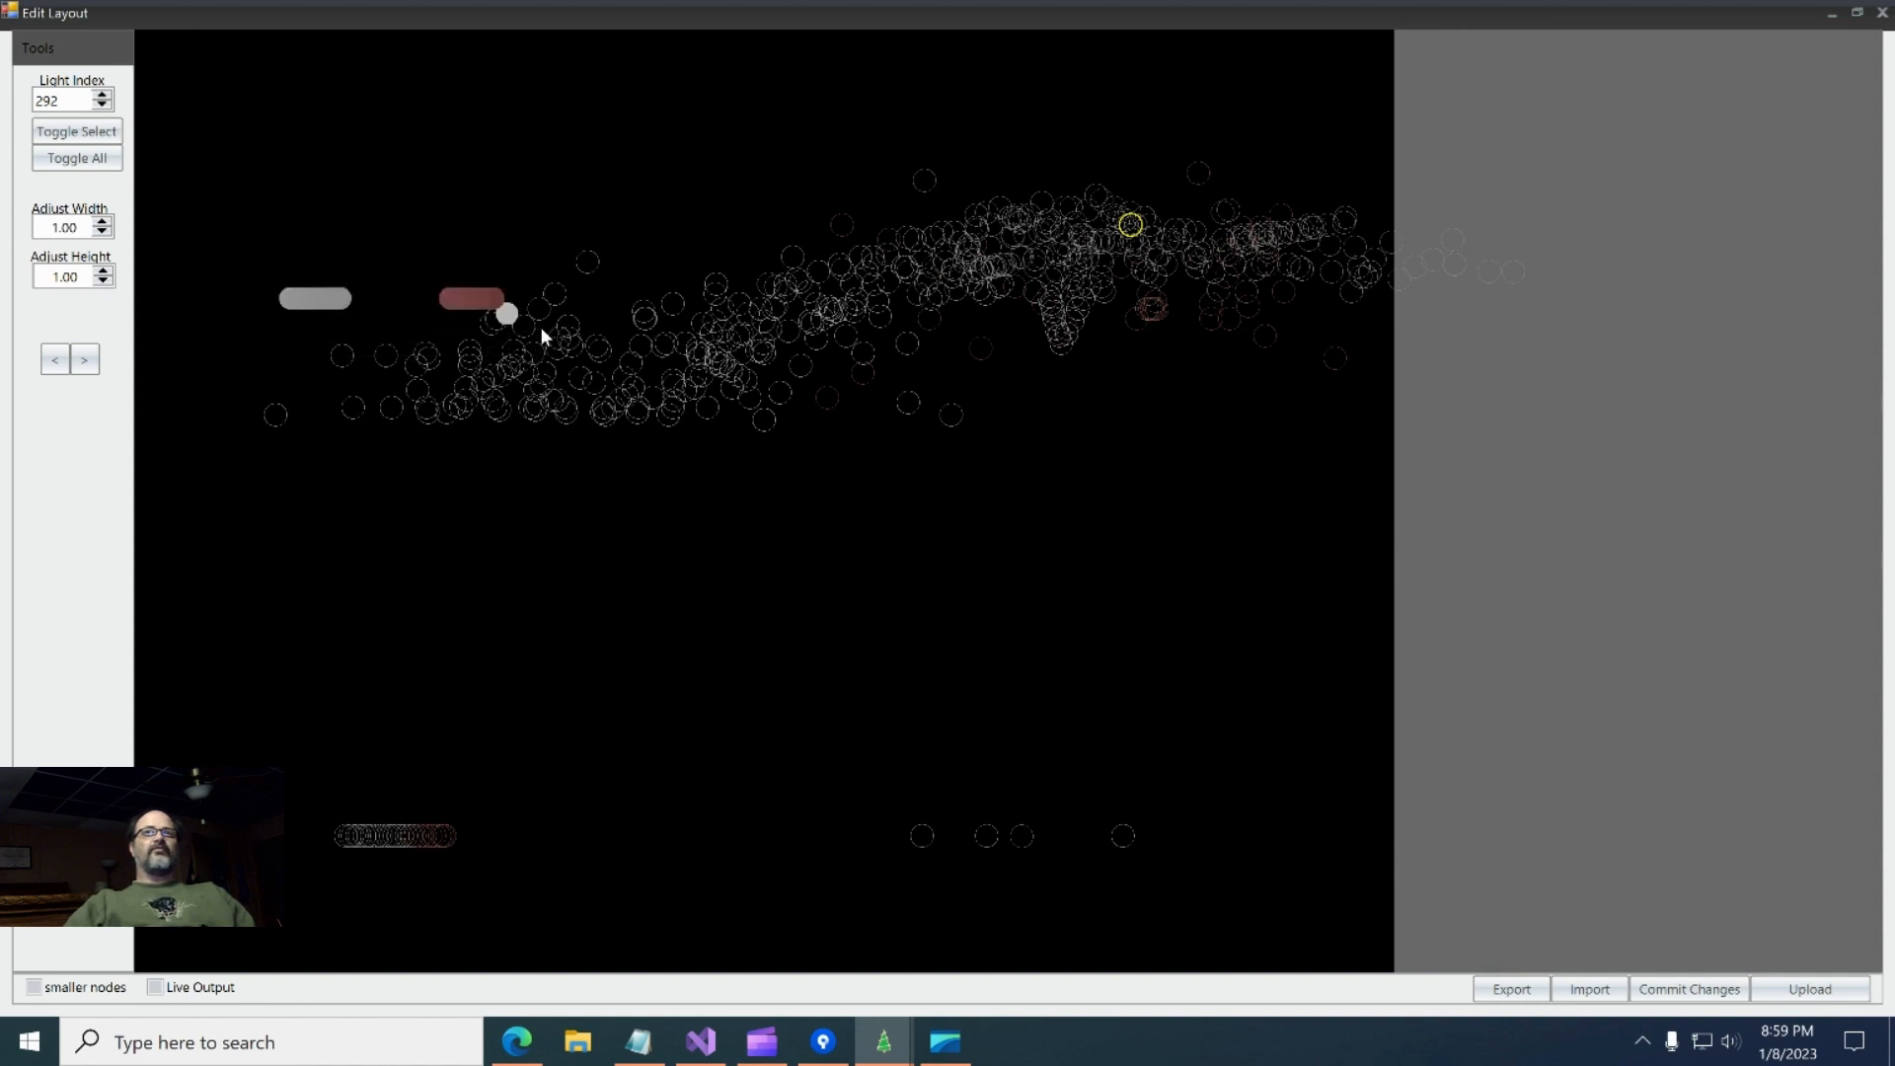
pyautogui.click(40, 48)
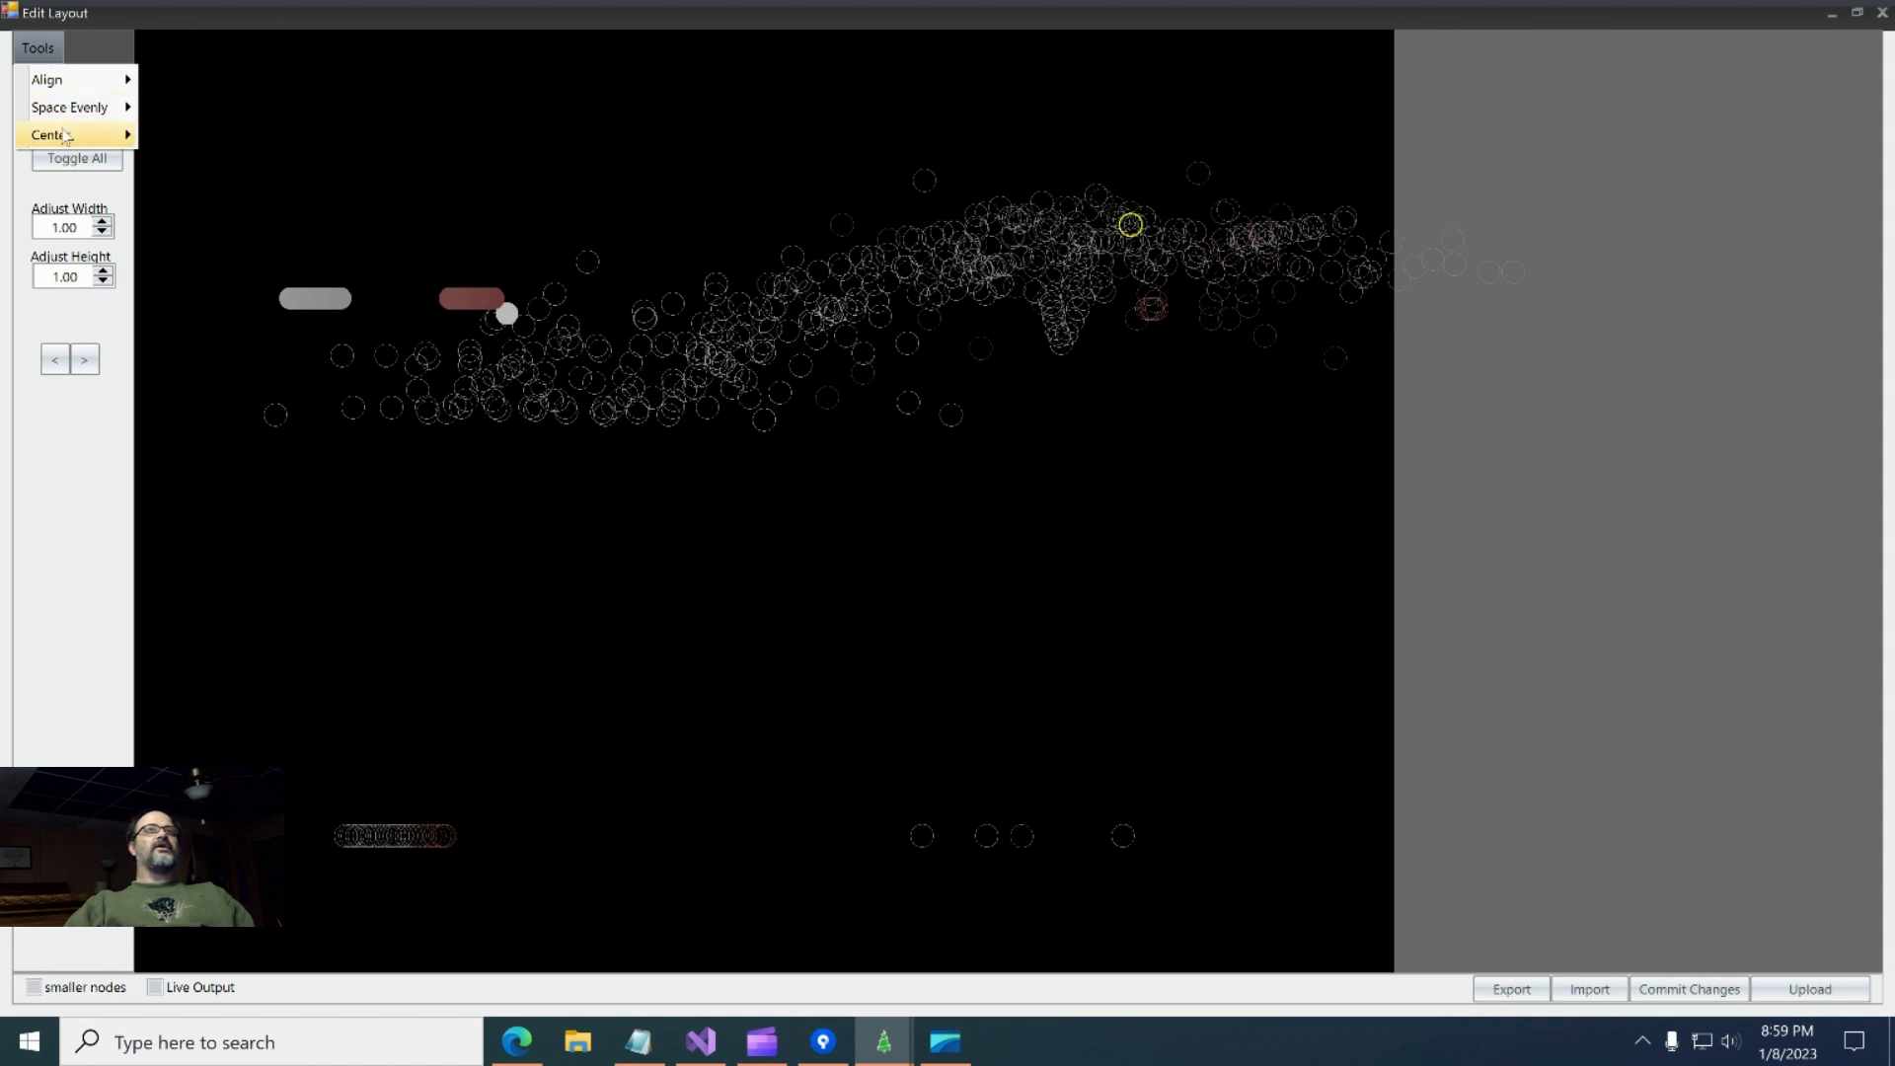
pyautogui.moveTo(84, 78)
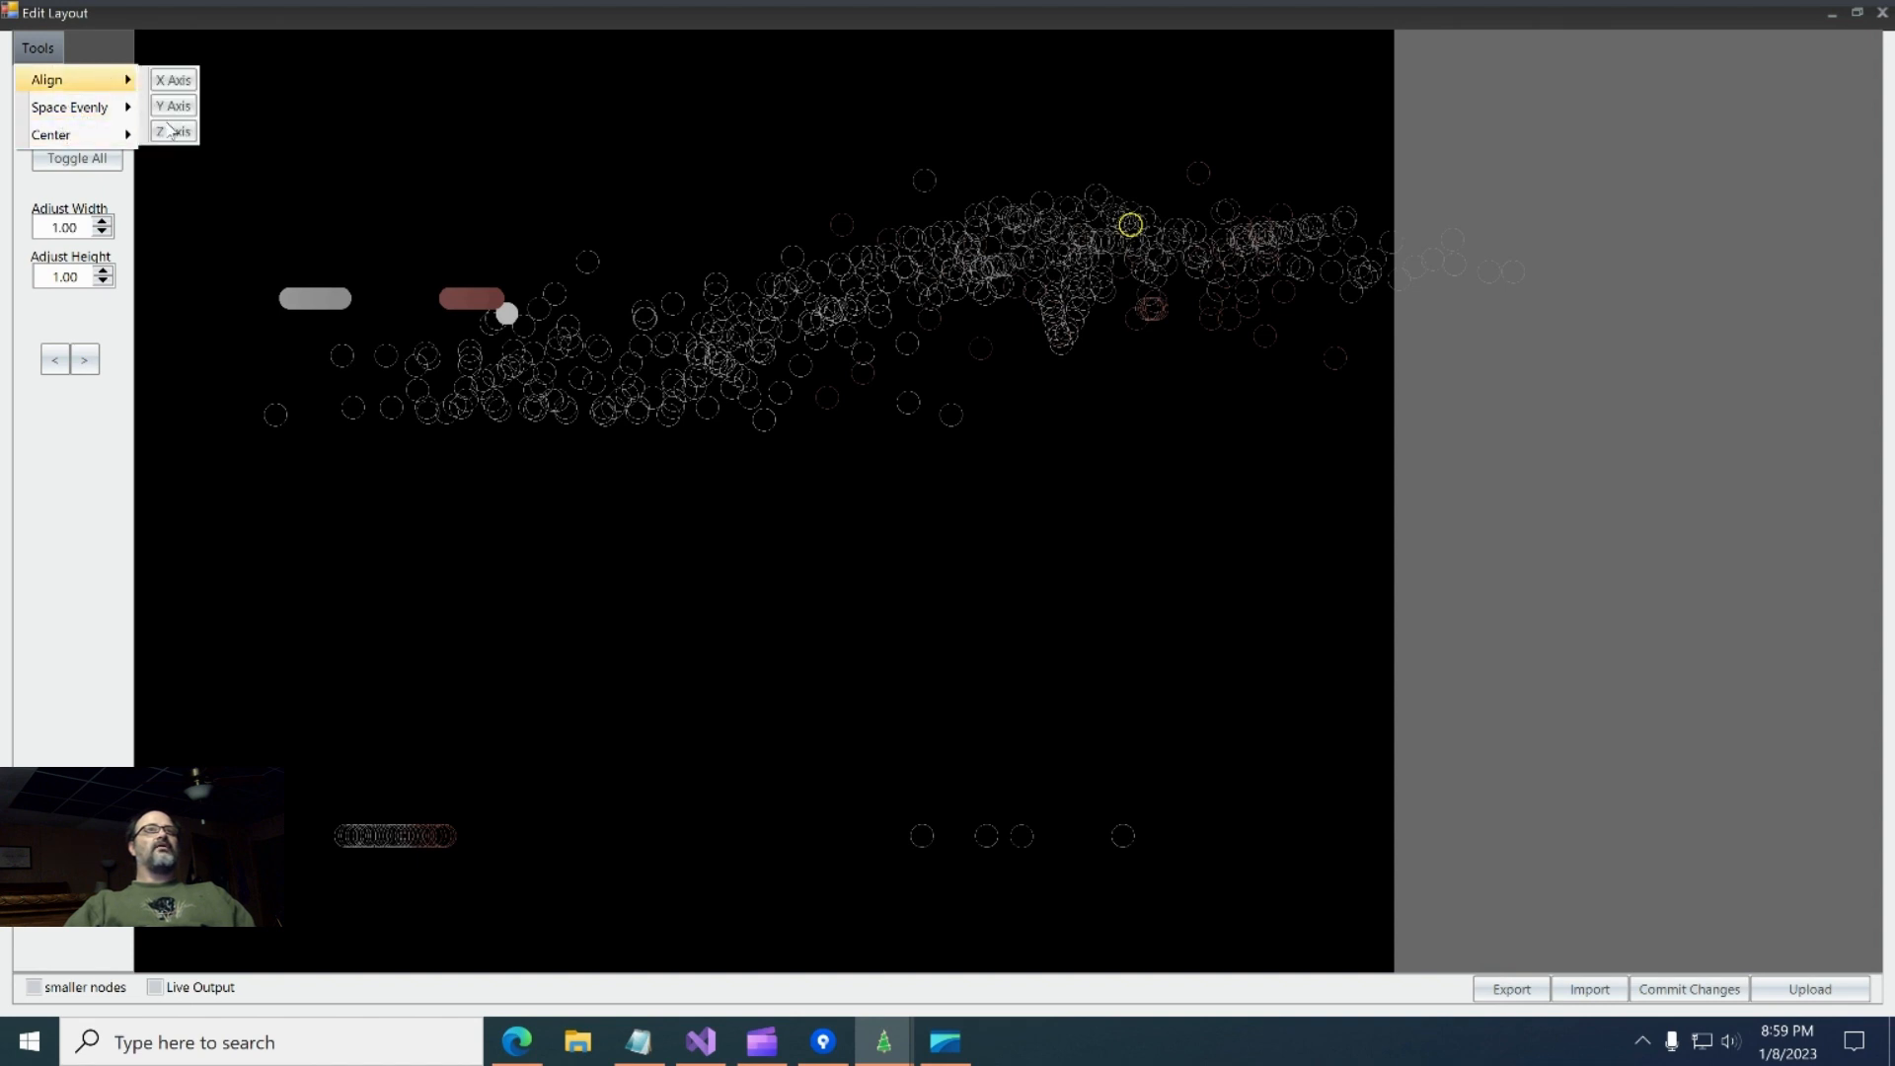
pyautogui.click(168, 134)
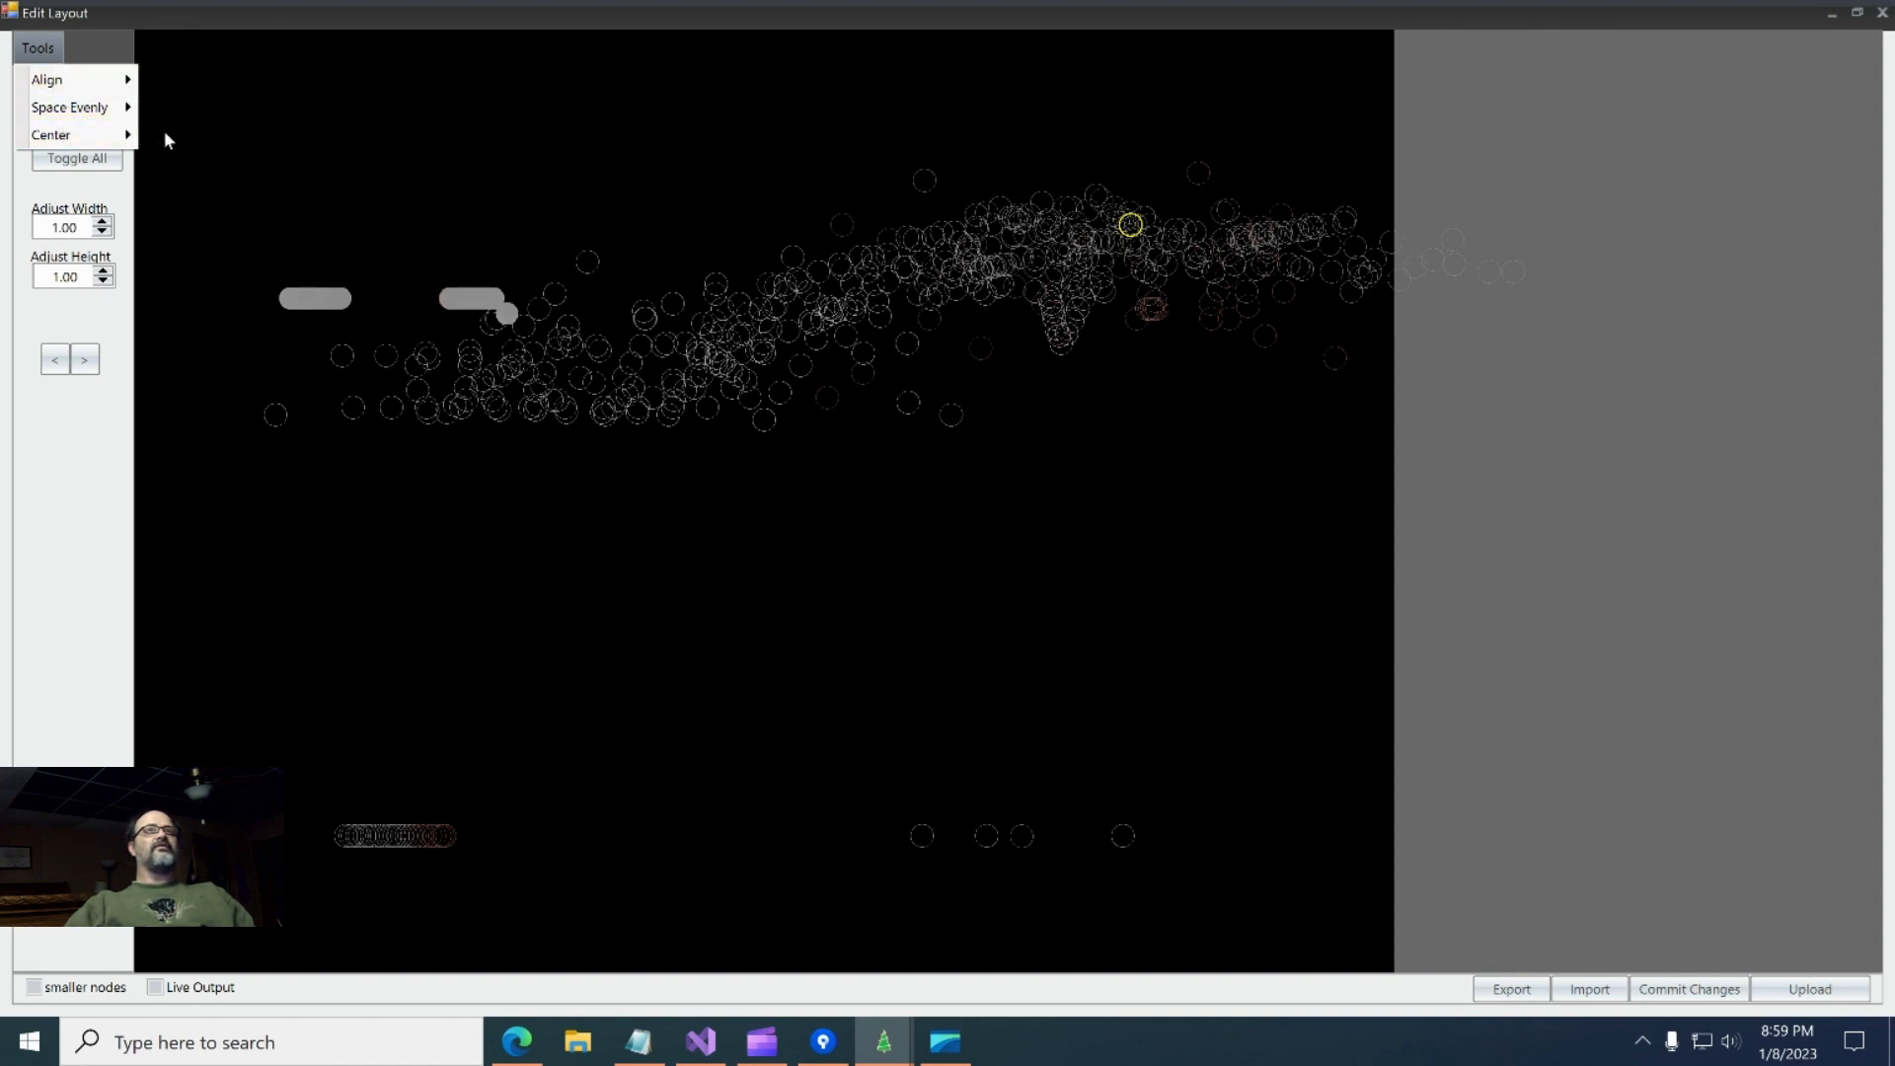
pyautogui.click(246, 202)
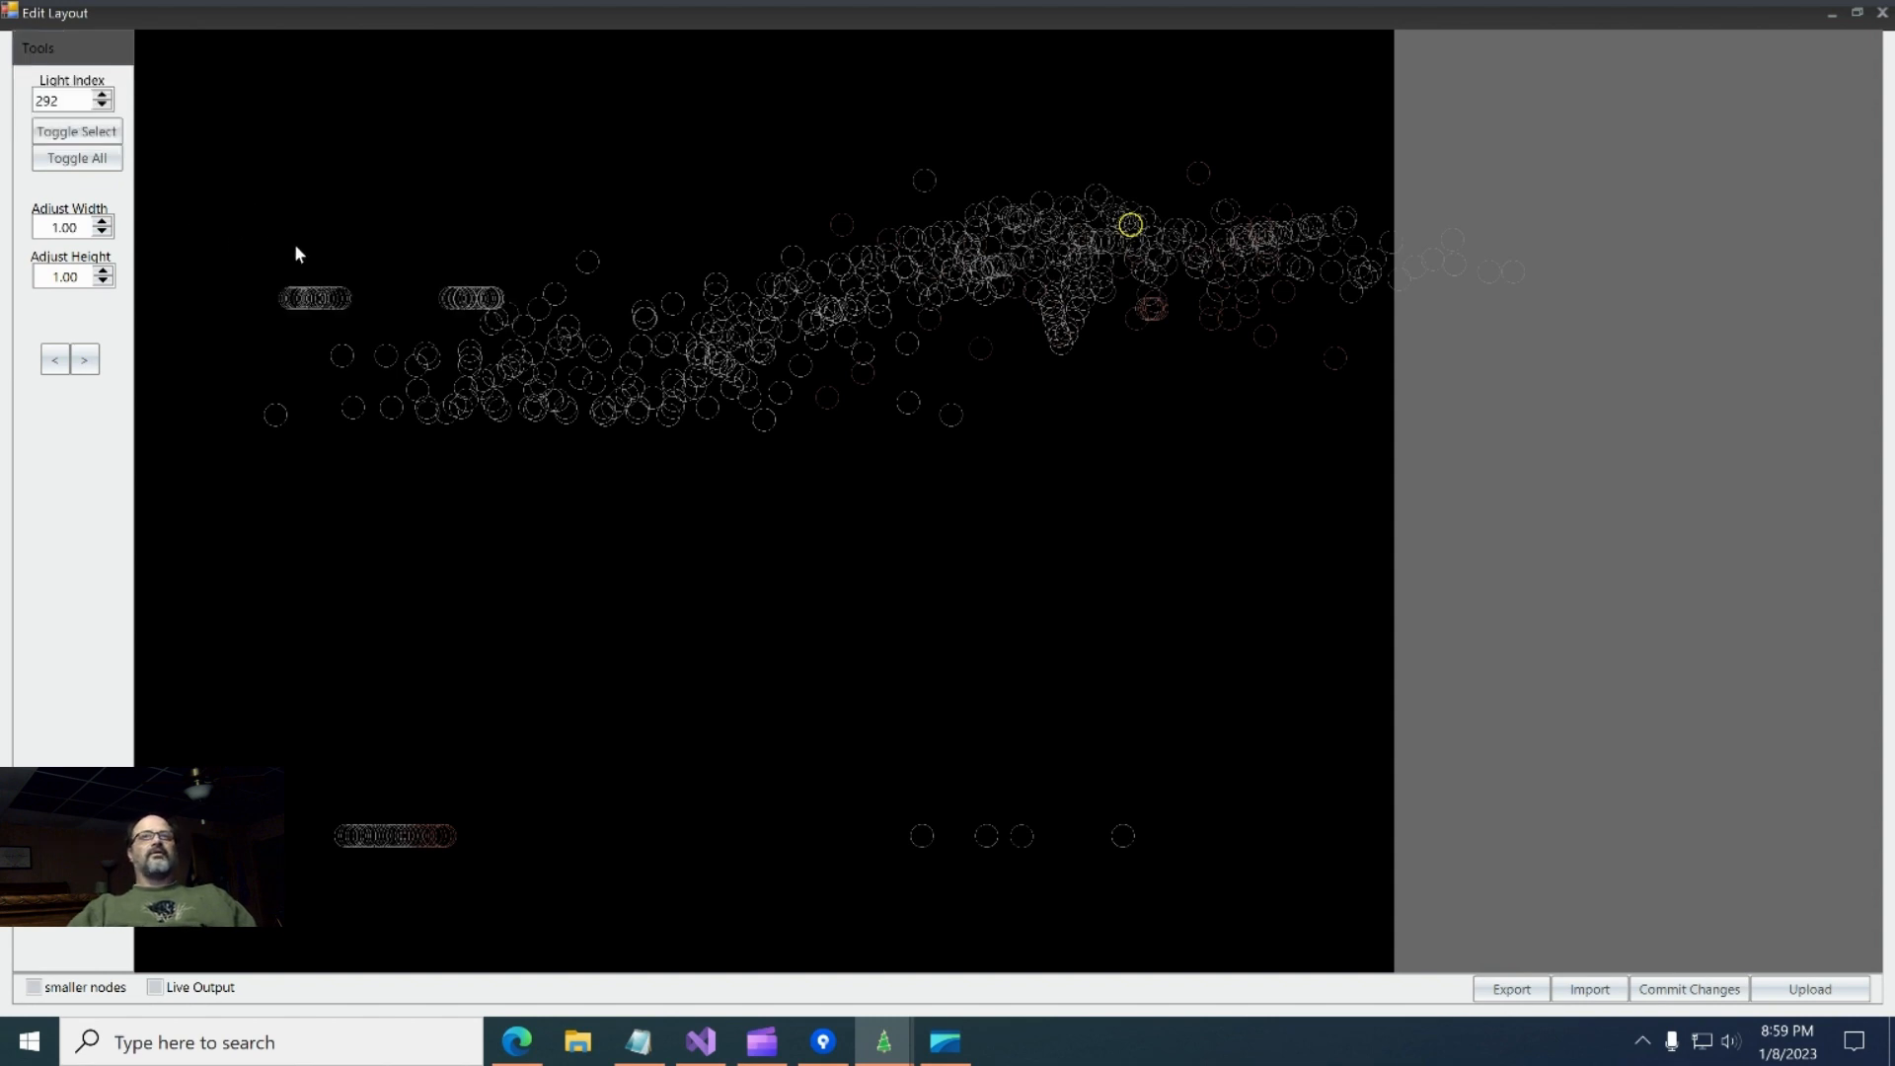
# - Rotate the 3D layout in both directions to examine the rows of aligned lights from other angles
pyautogui.click(56, 365)
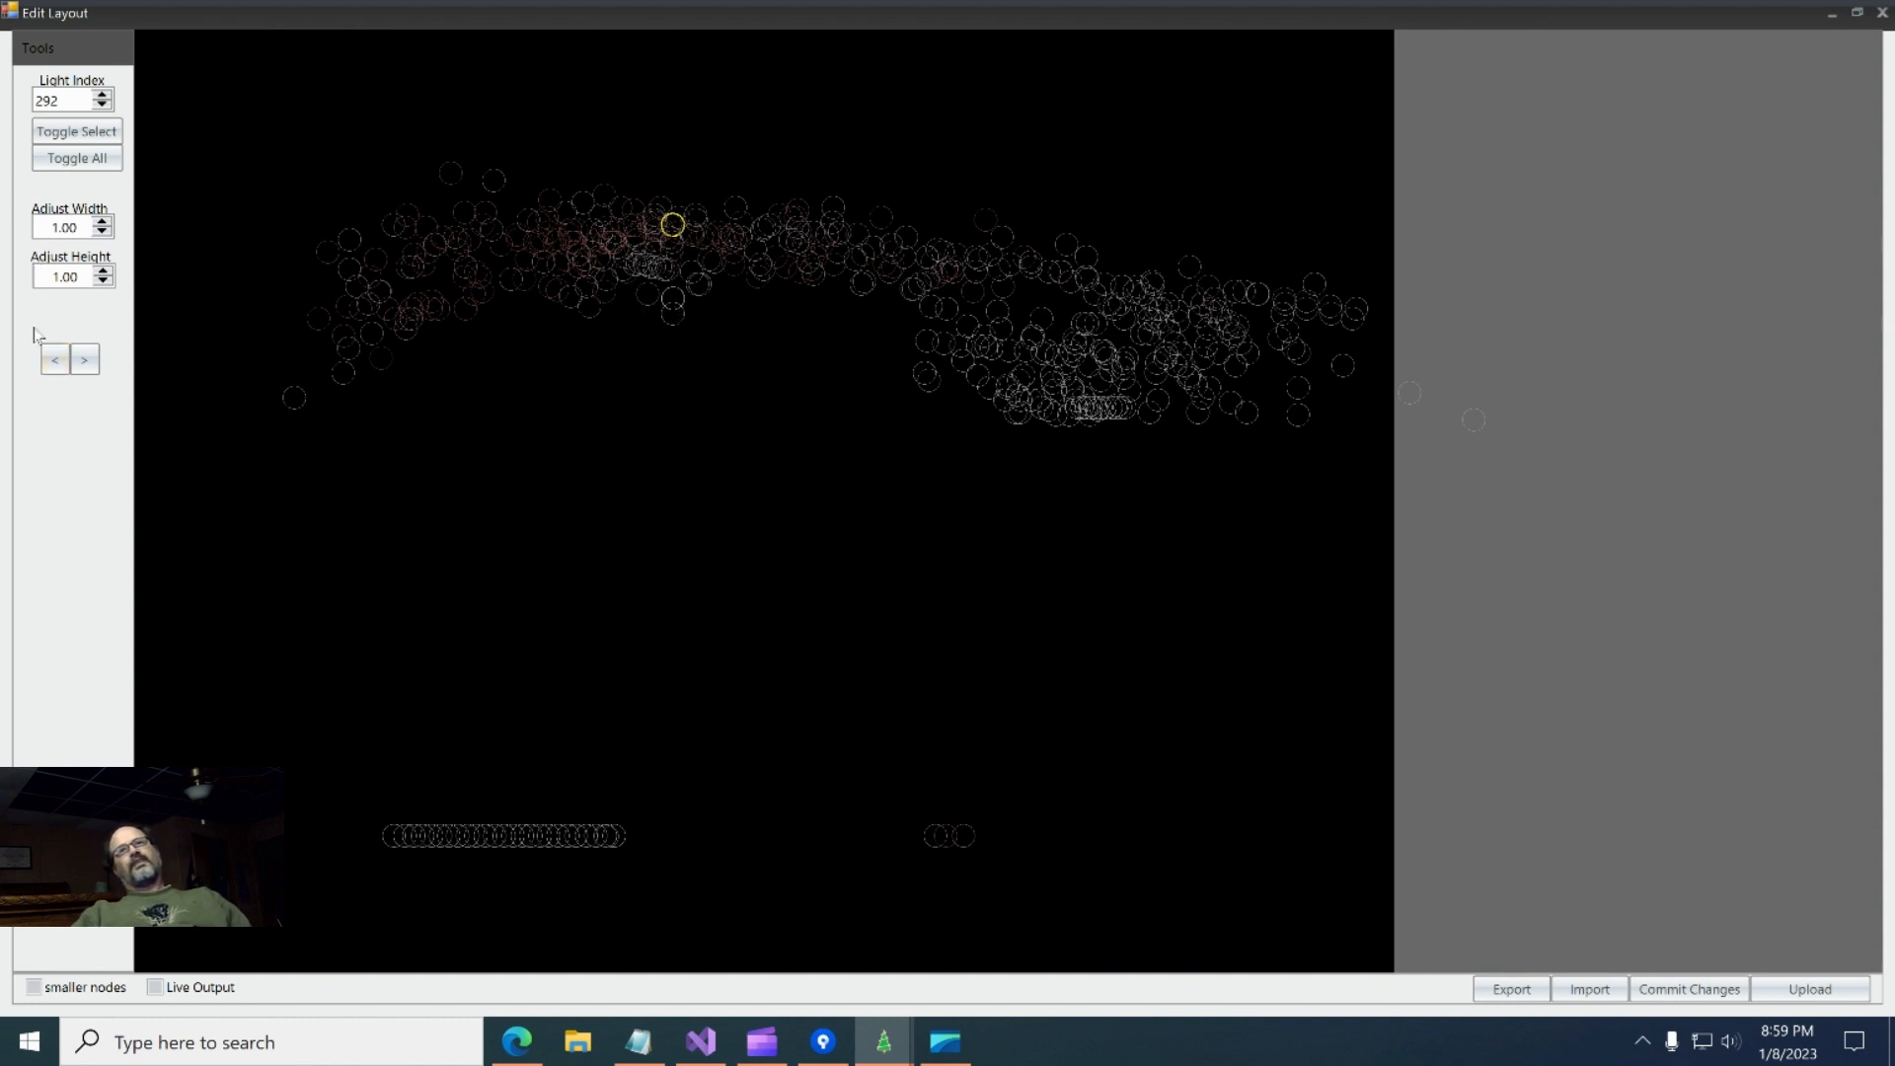
pyautogui.click(84, 360)
pyautogui.press('Return')
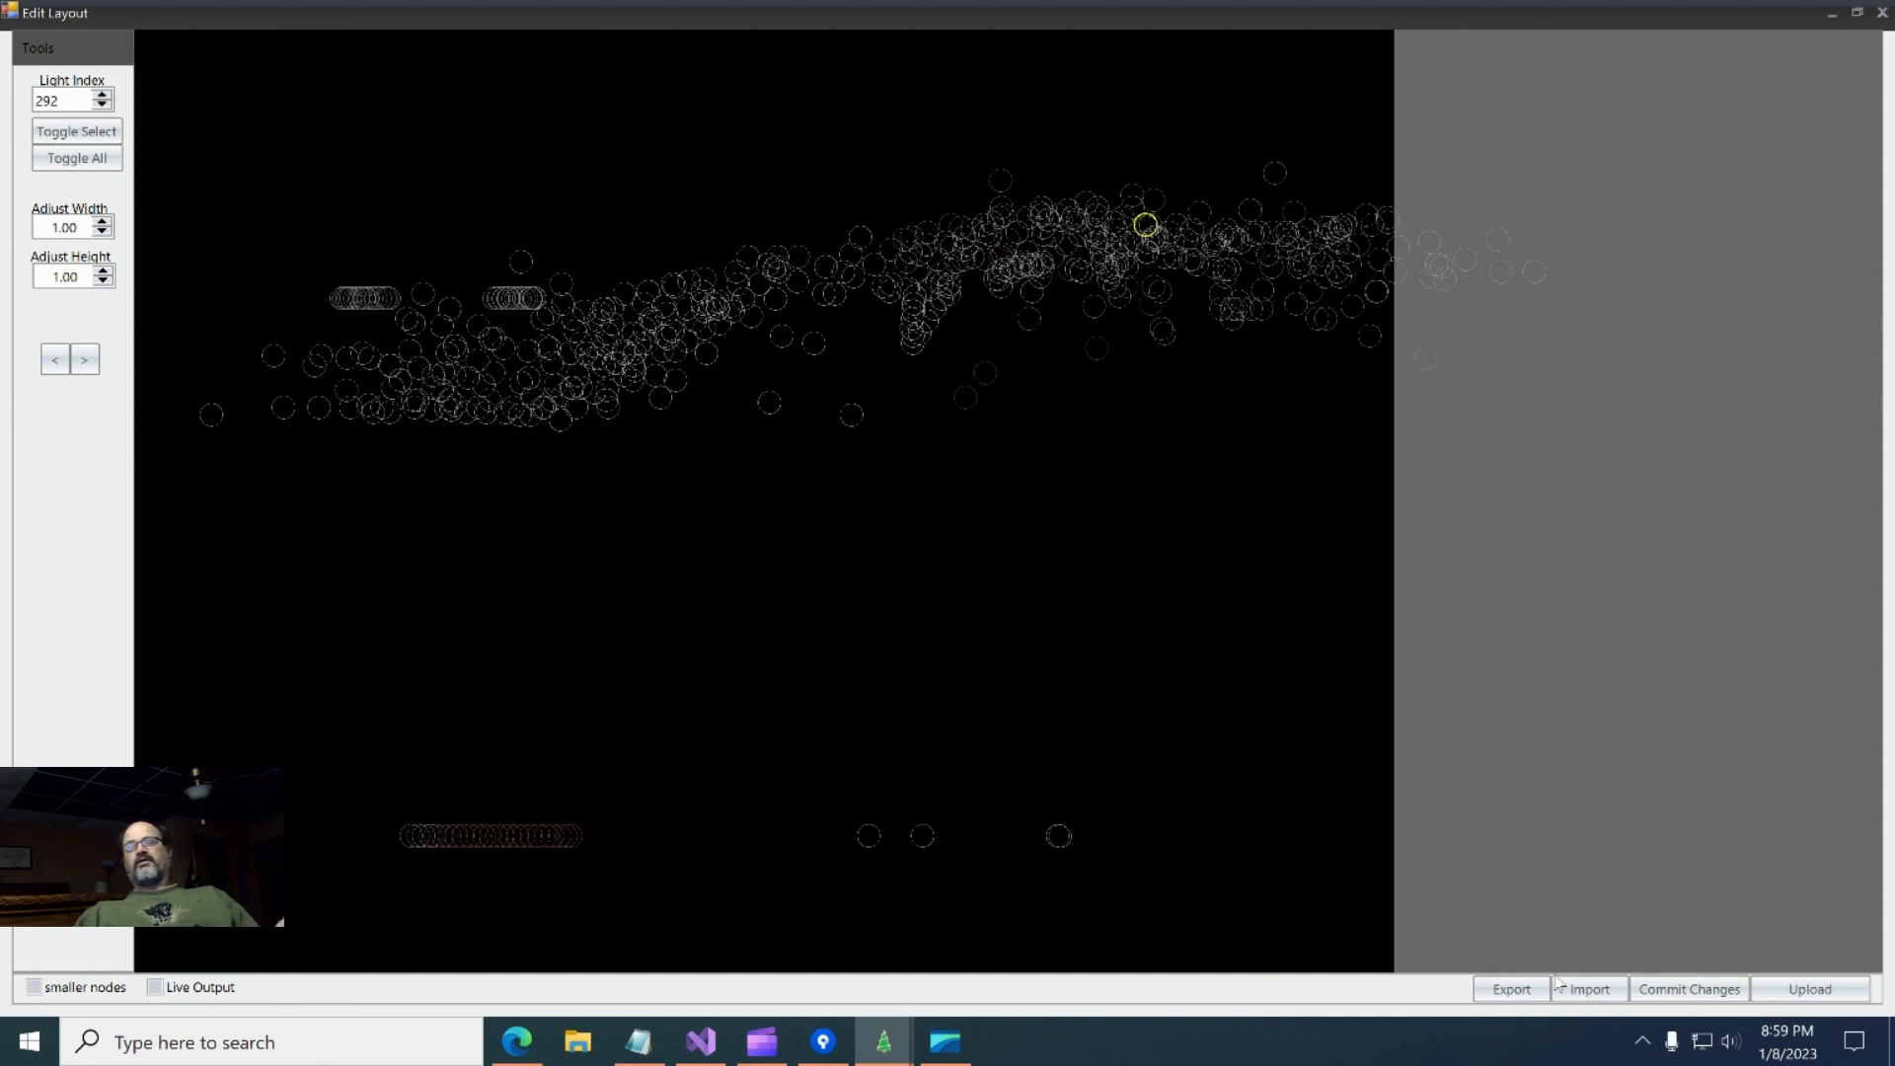
# - Import the TwProDevice.xmodel layout from the Documents folder
pyautogui.click(1511, 989)
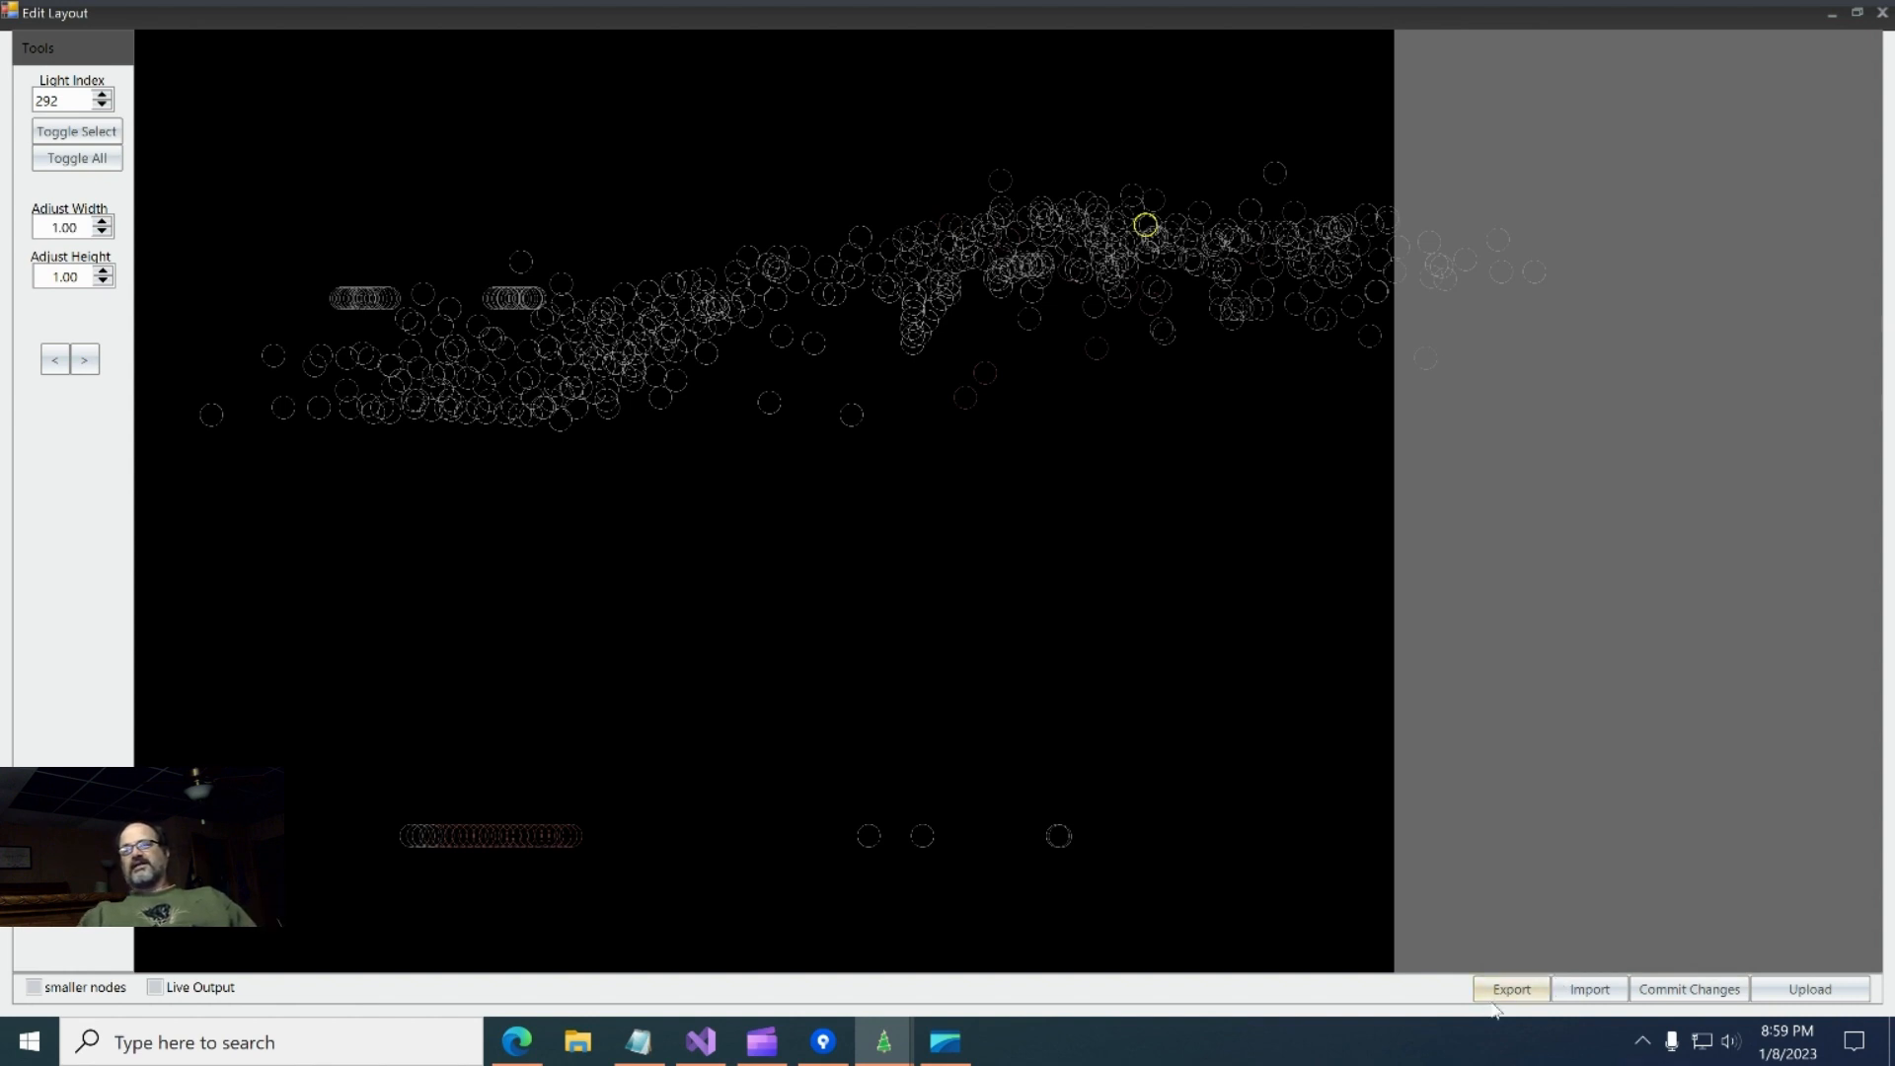
pyautogui.click(1609, 991)
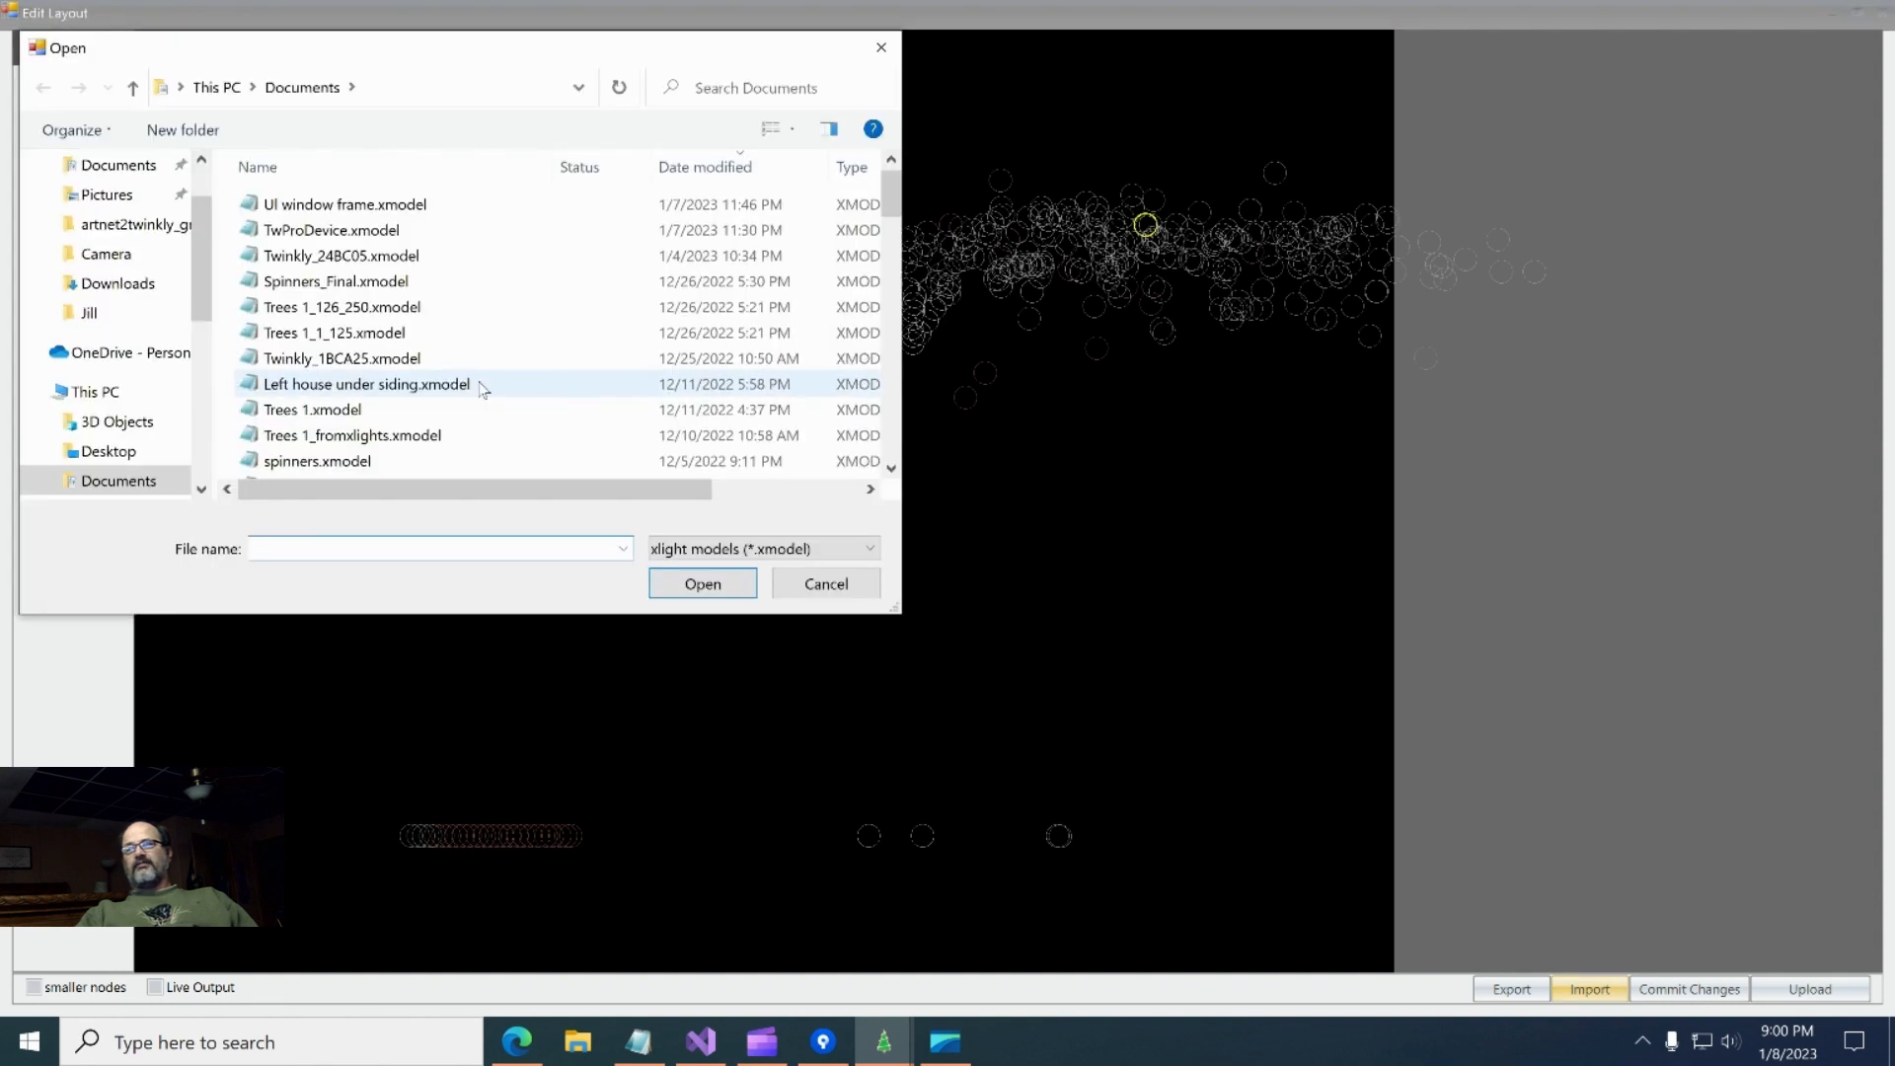
pyautogui.click(329, 235)
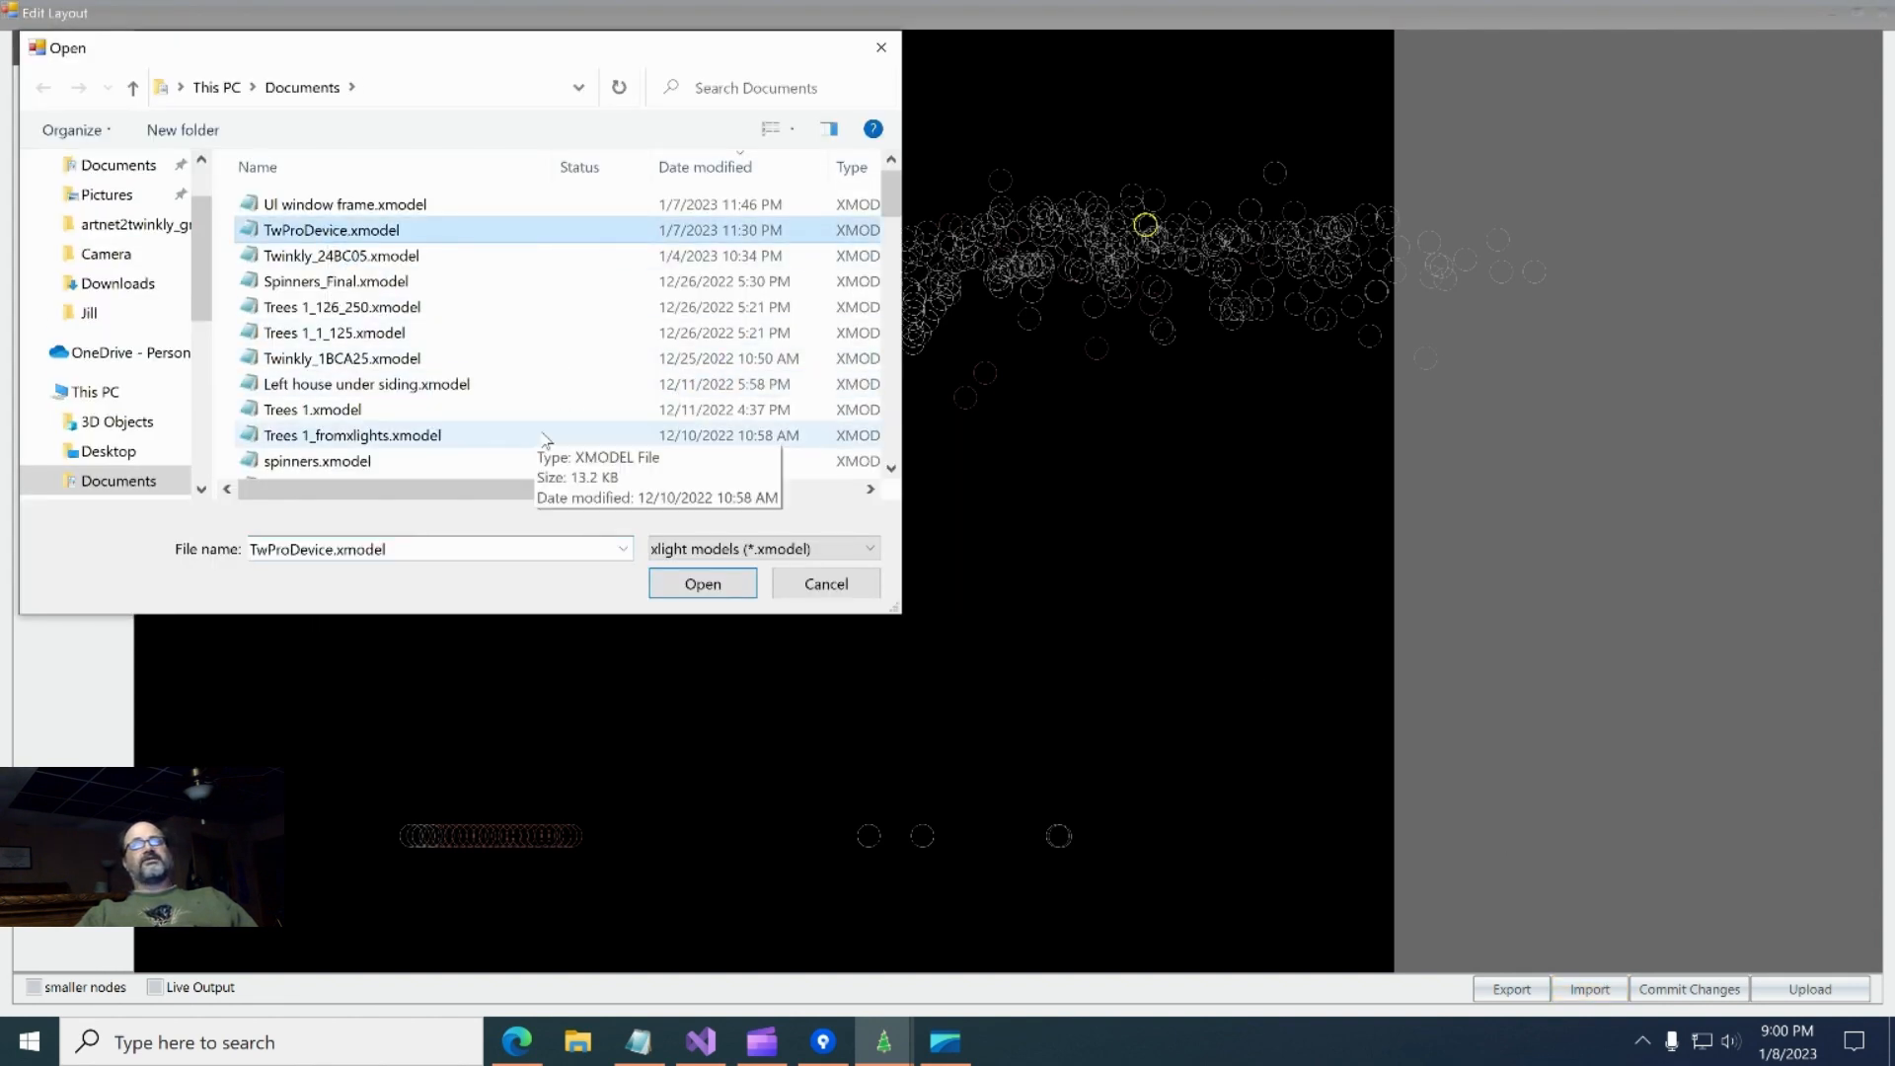
pyautogui.click(697, 592)
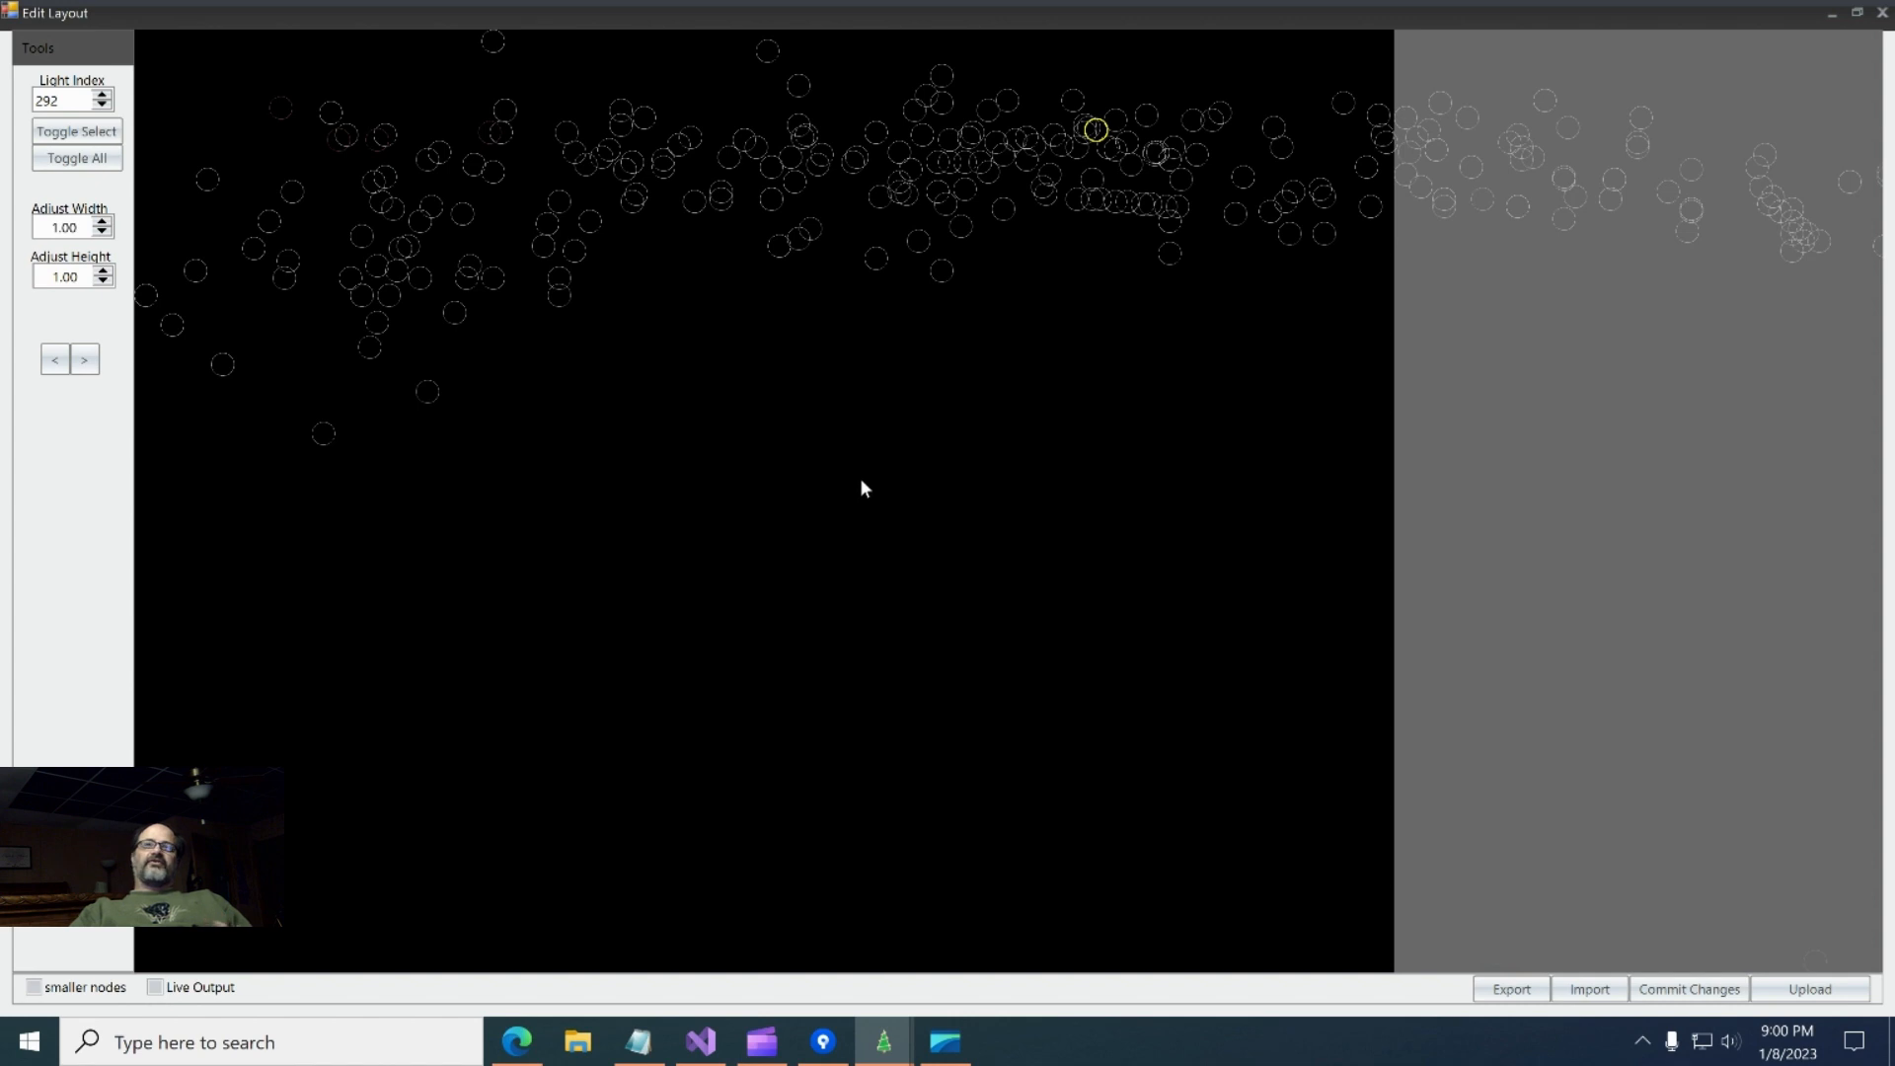
# - Set the imported layout's width adjustment to 0.38
pyautogui.click(104, 235)
pyautogui.click(105, 235)
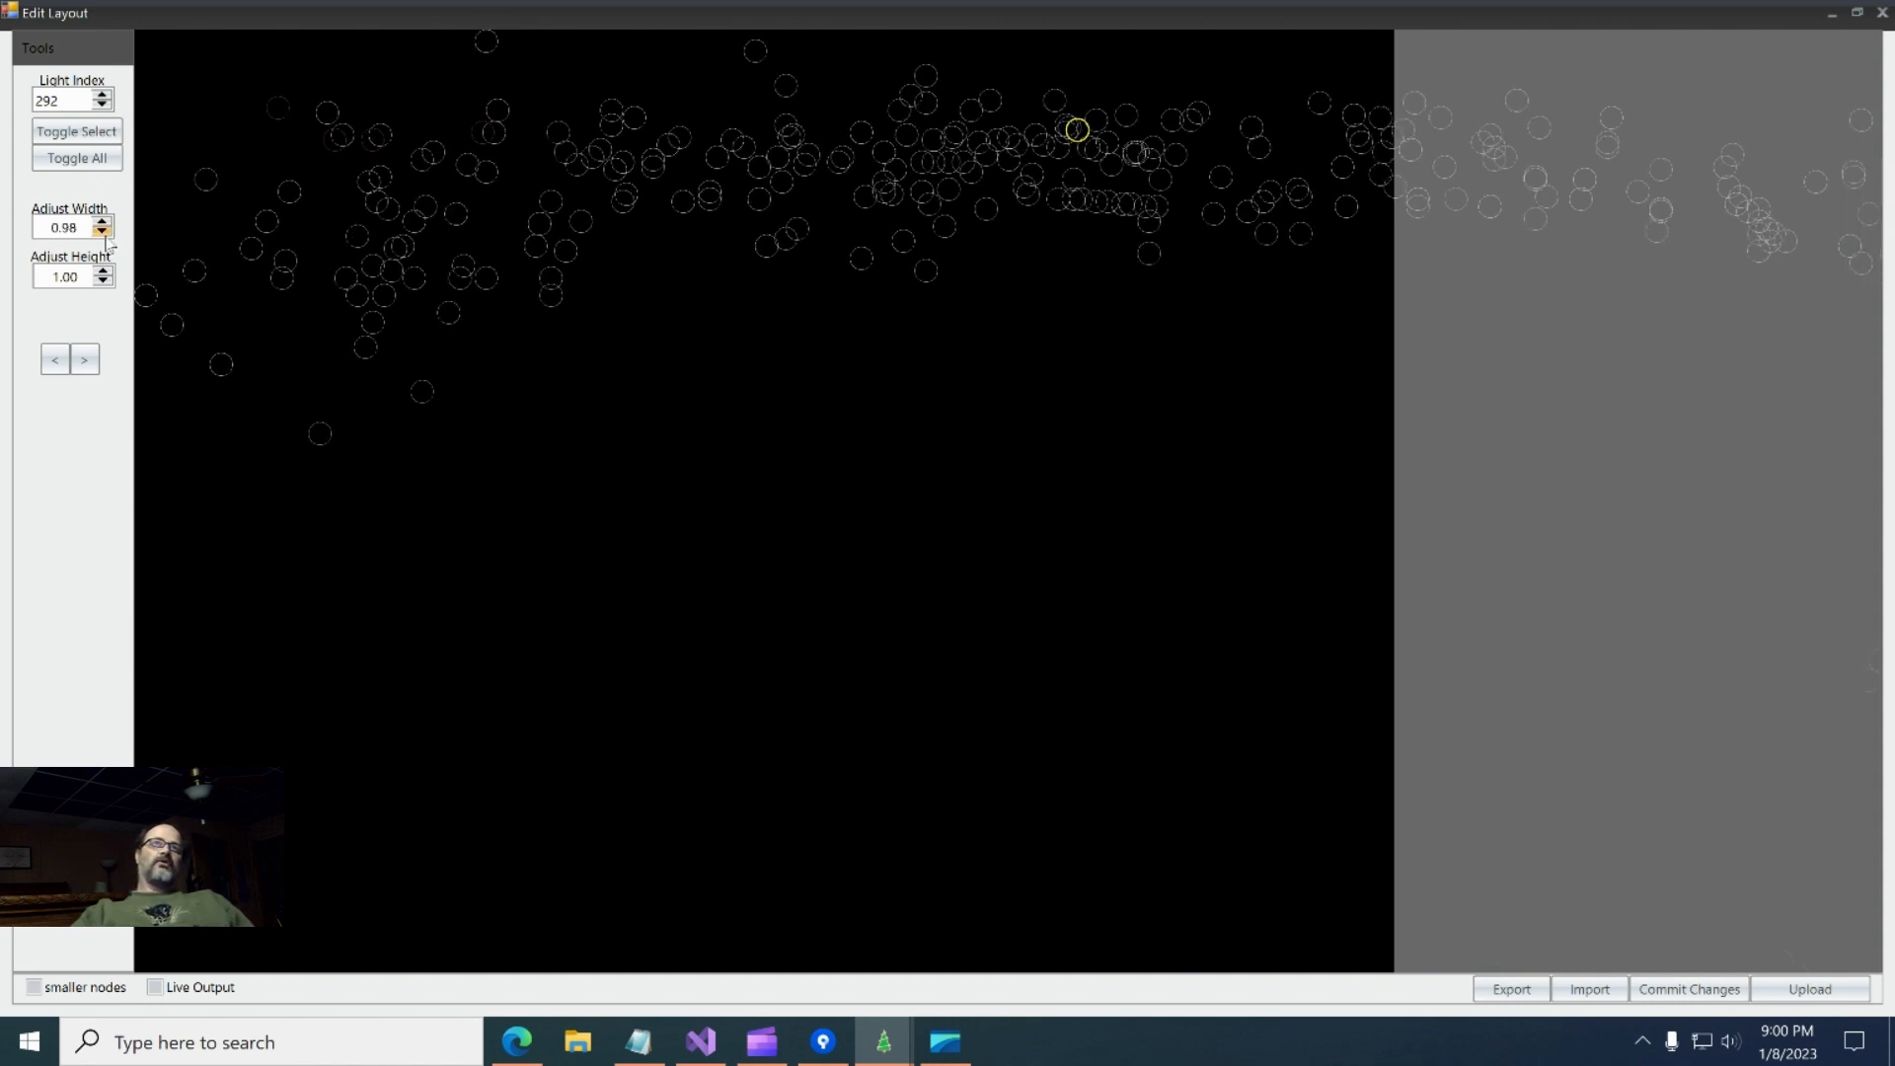
pyautogui.click(105, 235)
pyautogui.click(105, 235)
pyautogui.click(103, 232)
pyautogui.click(103, 232)
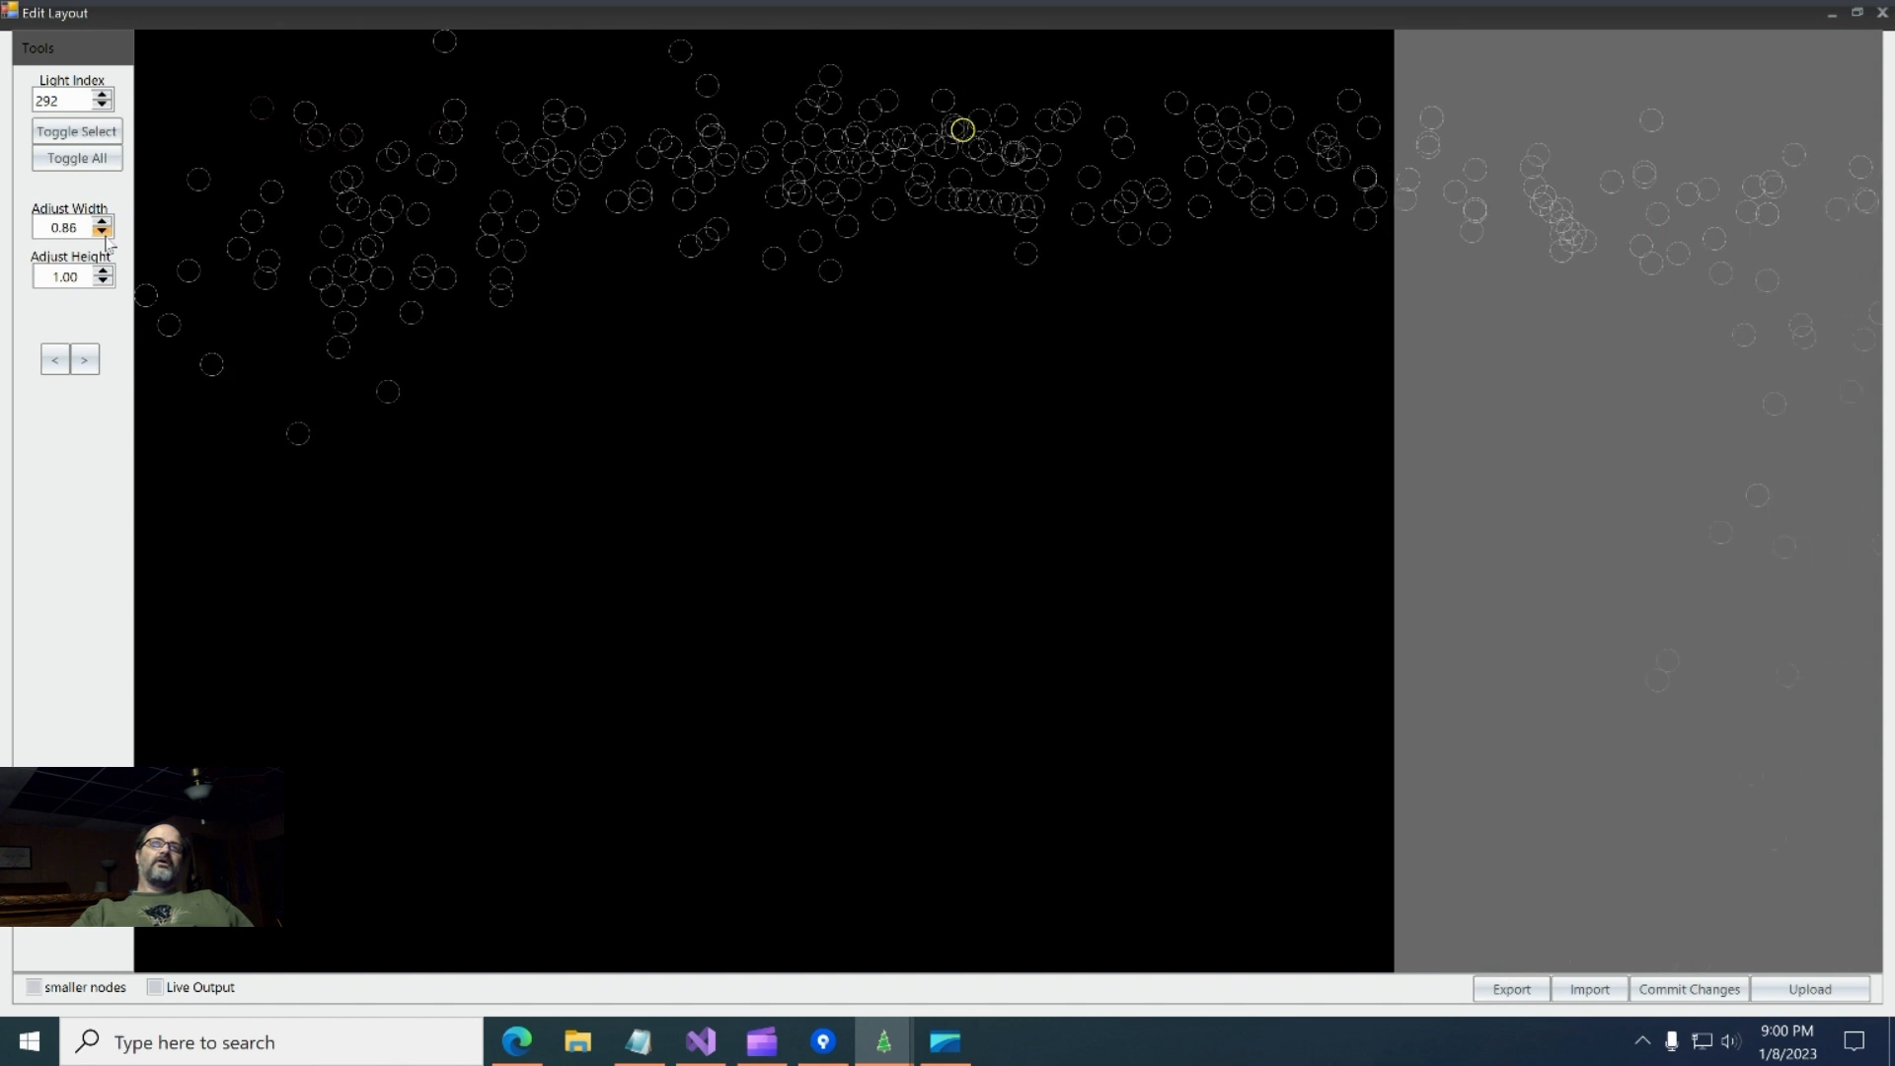
pyautogui.click(103, 232)
pyautogui.click(103, 232)
pyautogui.click(104, 233)
pyautogui.click(105, 233)
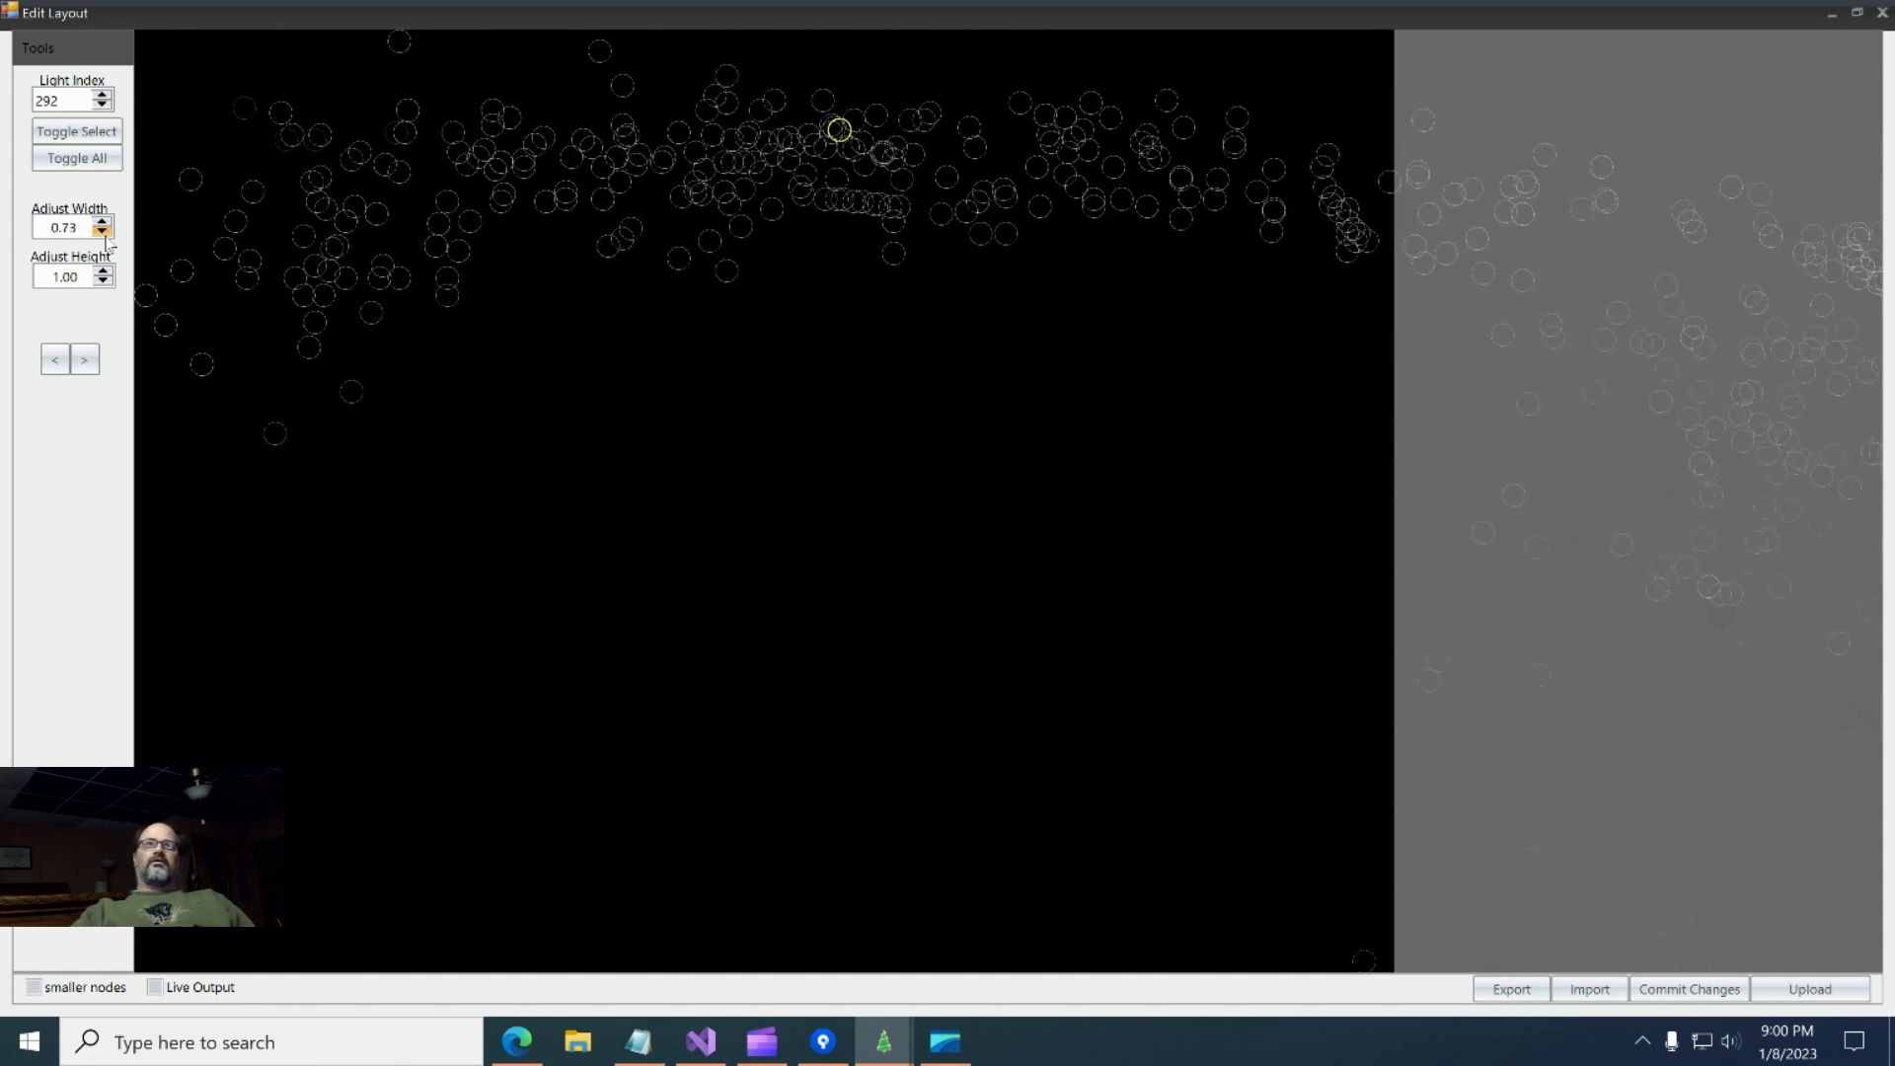
pyautogui.click(105, 233)
pyautogui.click(105, 233)
pyautogui.click(105, 233)
pyautogui.click(105, 233)
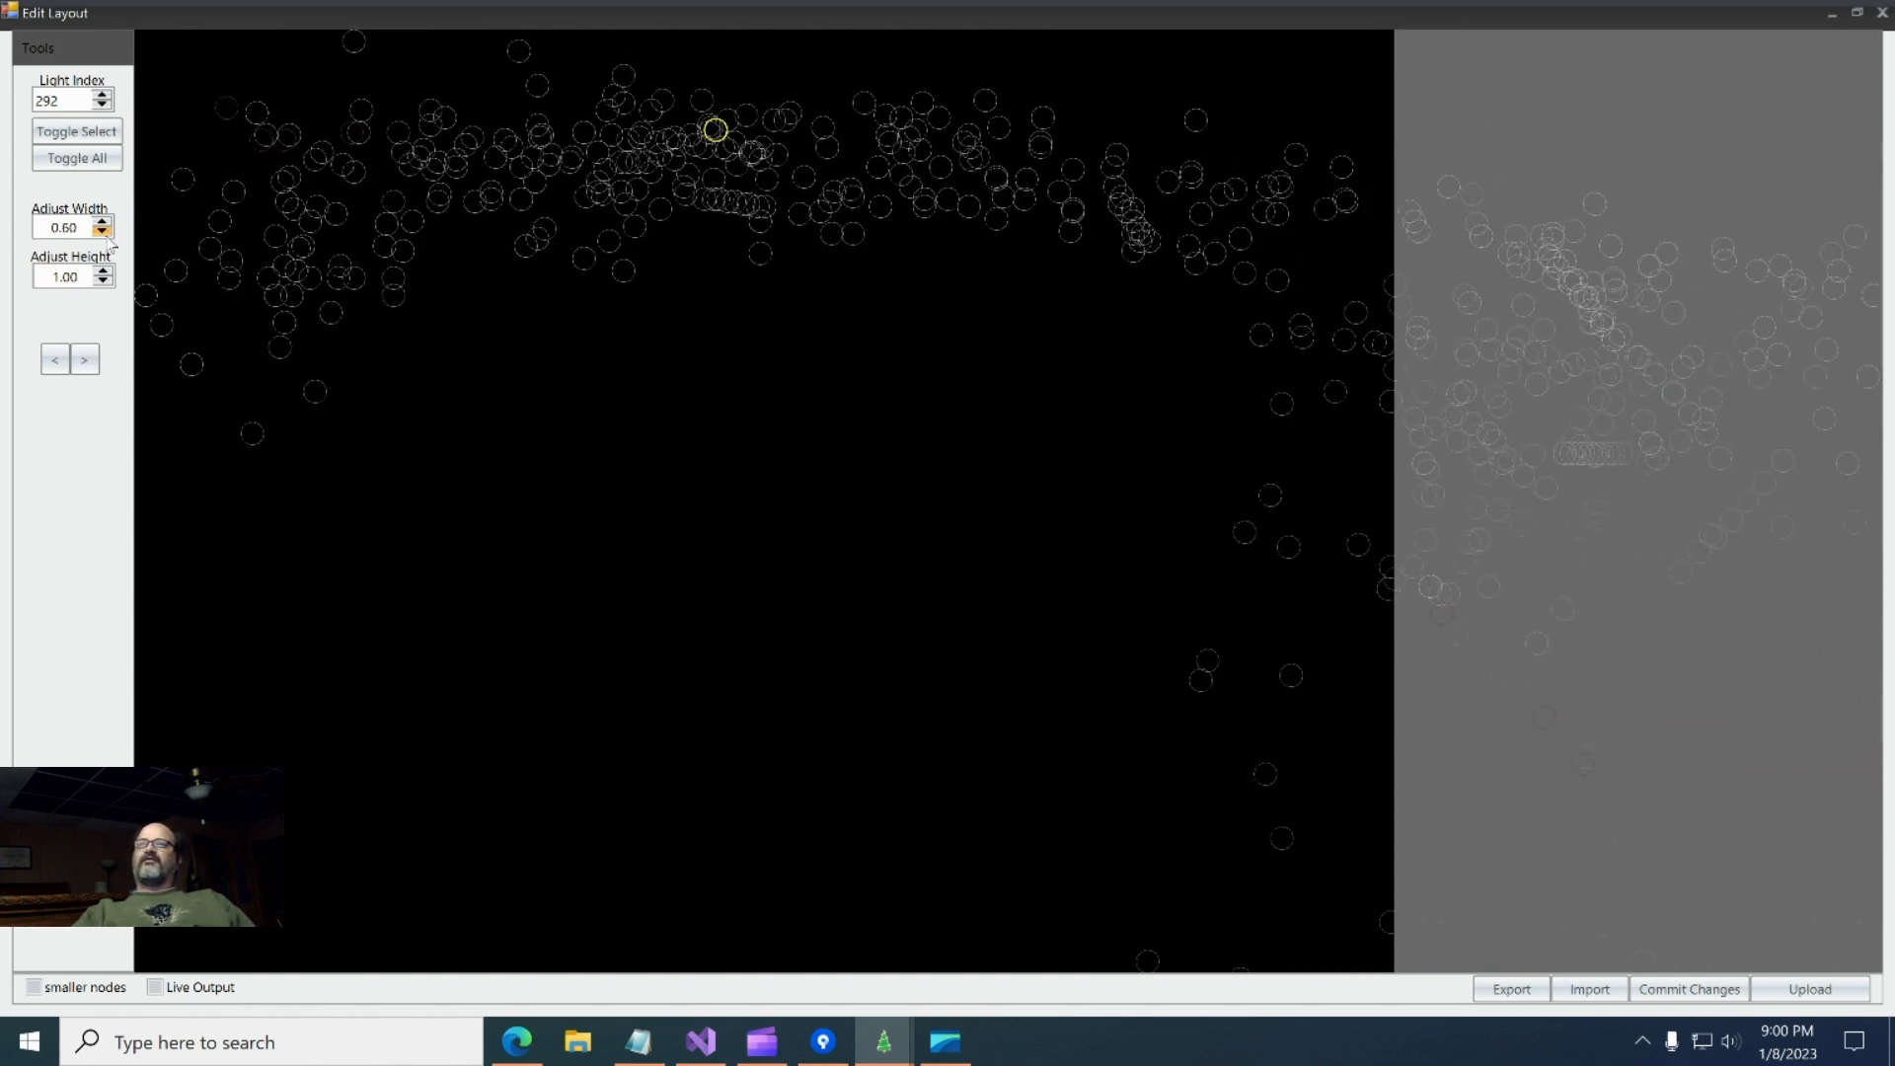
pyautogui.click(105, 233)
pyautogui.click(104, 233)
pyautogui.click(102, 231)
pyautogui.click(102, 230)
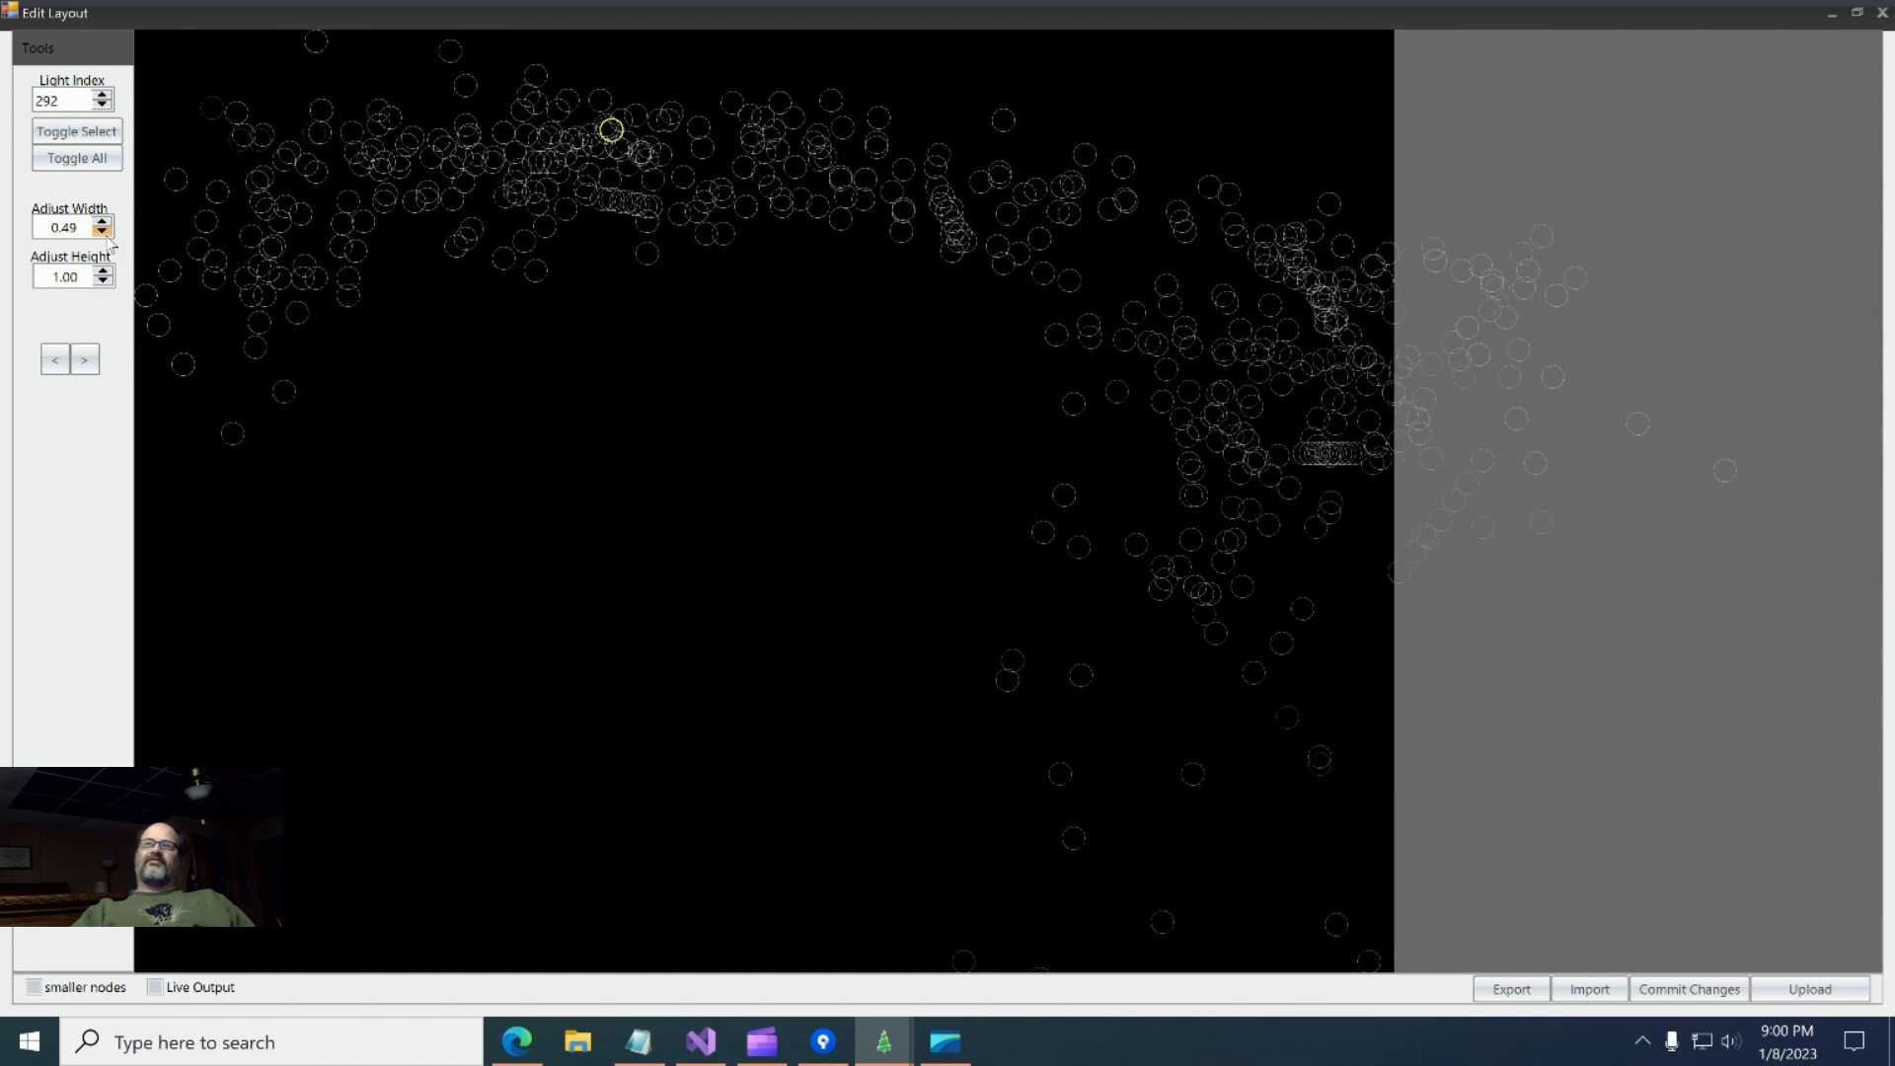
pyautogui.click(103, 231)
pyautogui.click(102, 231)
pyautogui.click(105, 233)
pyautogui.click(105, 233)
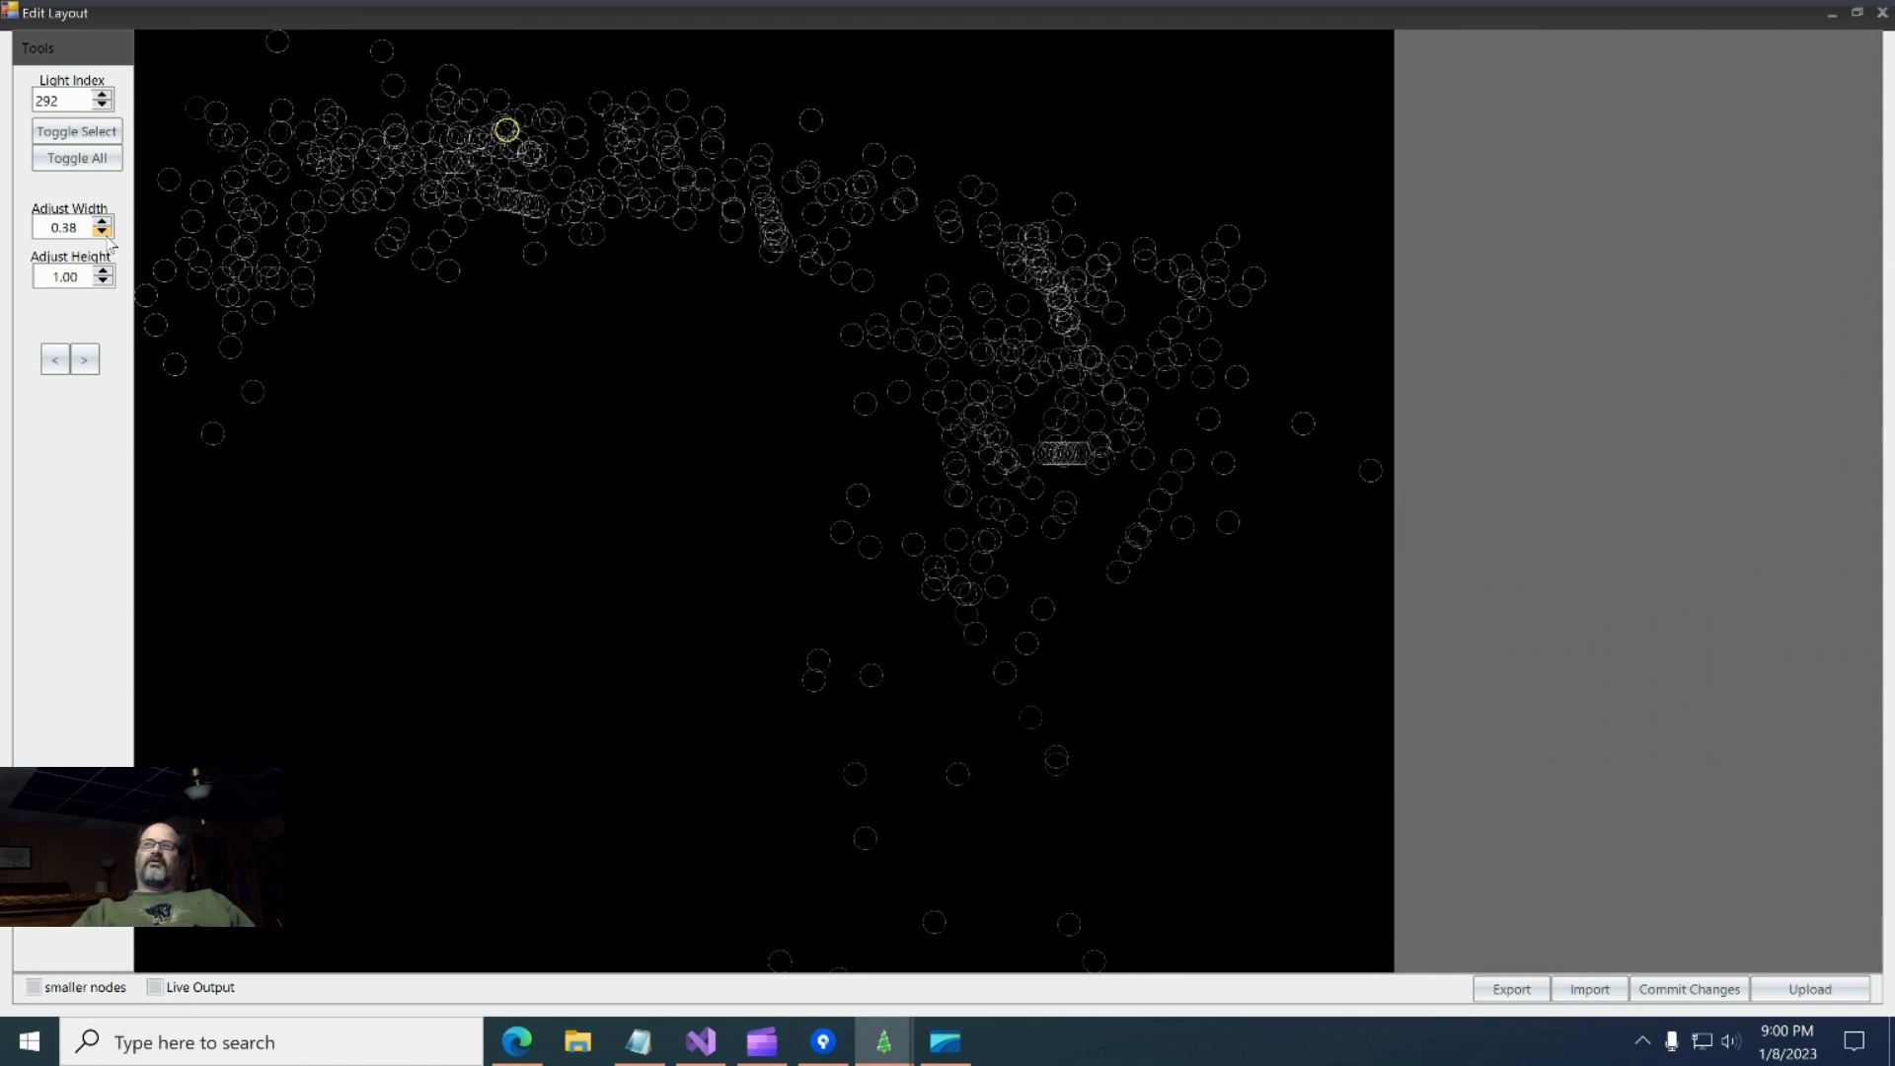
# - Set the imported layout's height adjustment to 0.51
pyautogui.click(102, 282)
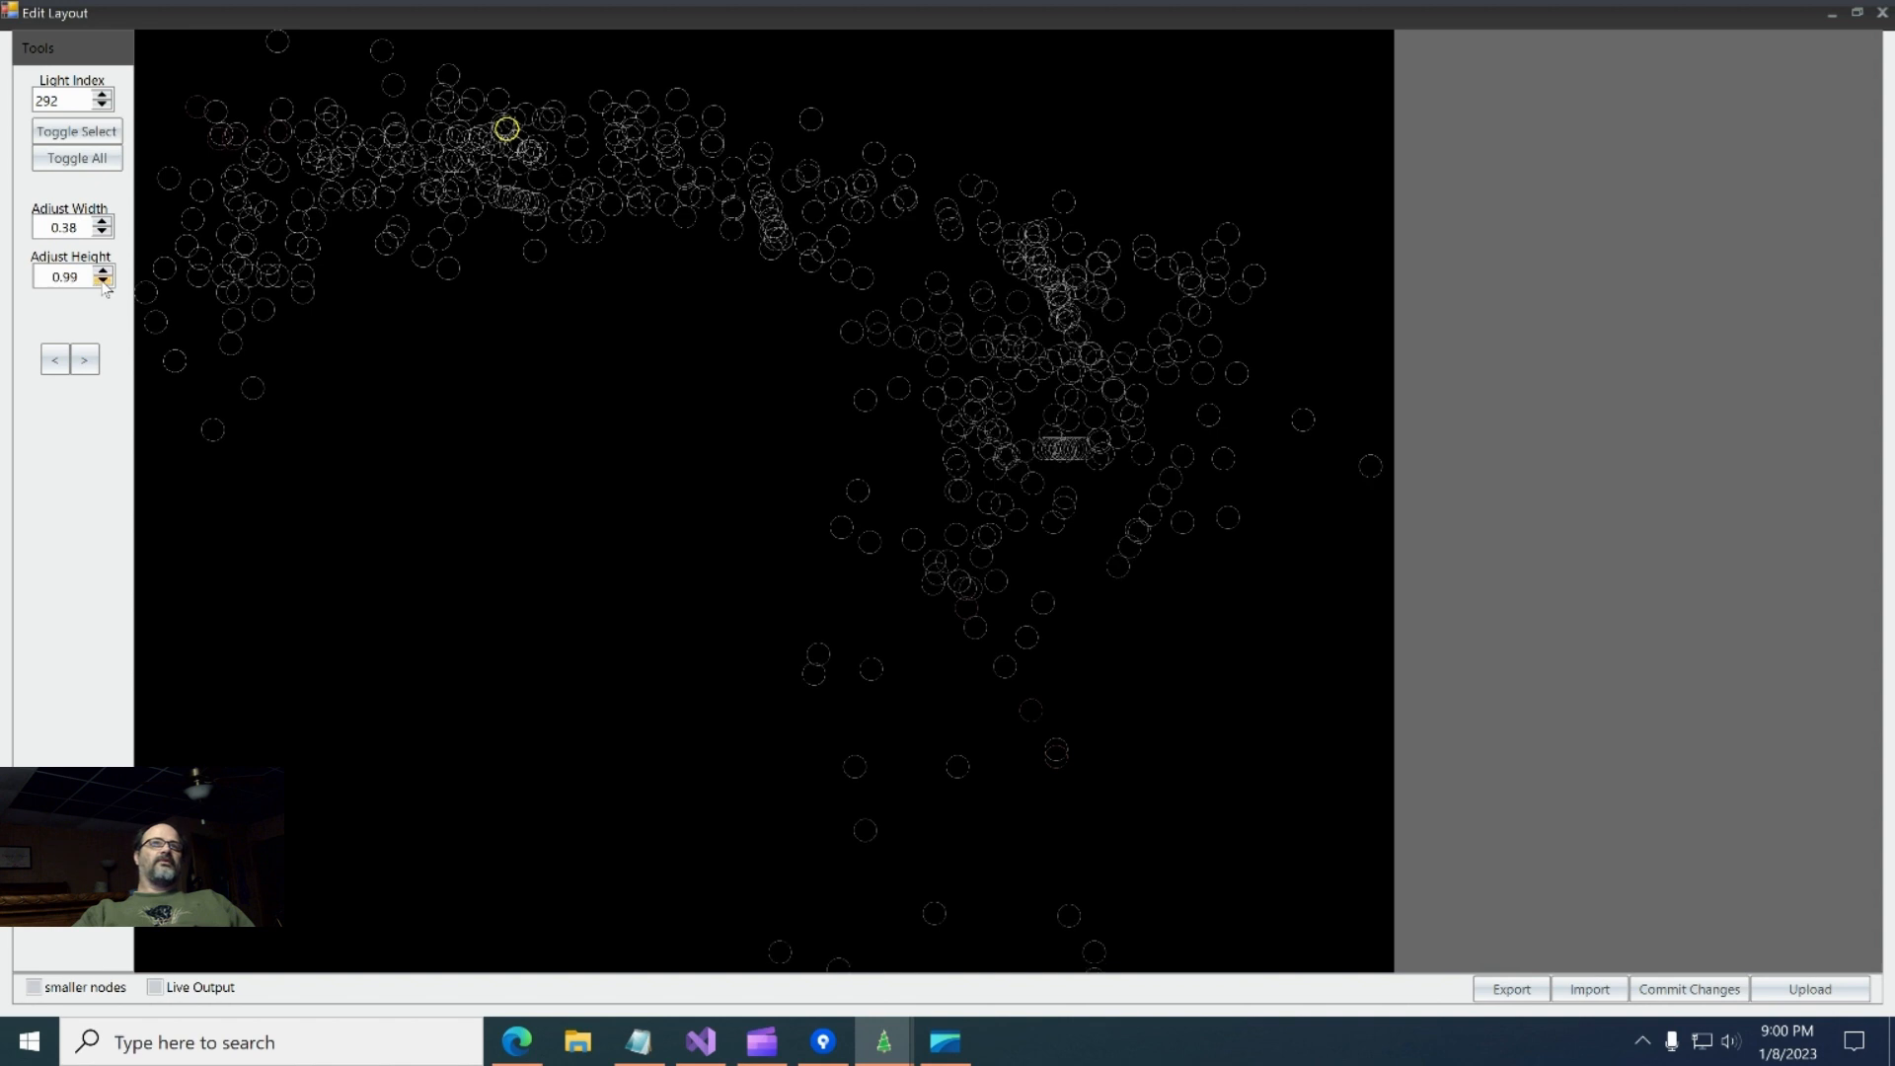
pyautogui.click(102, 281)
pyautogui.click(103, 281)
pyautogui.click(103, 281)
pyautogui.click(103, 281)
pyautogui.click(103, 281)
pyautogui.click(103, 282)
pyautogui.click(103, 282)
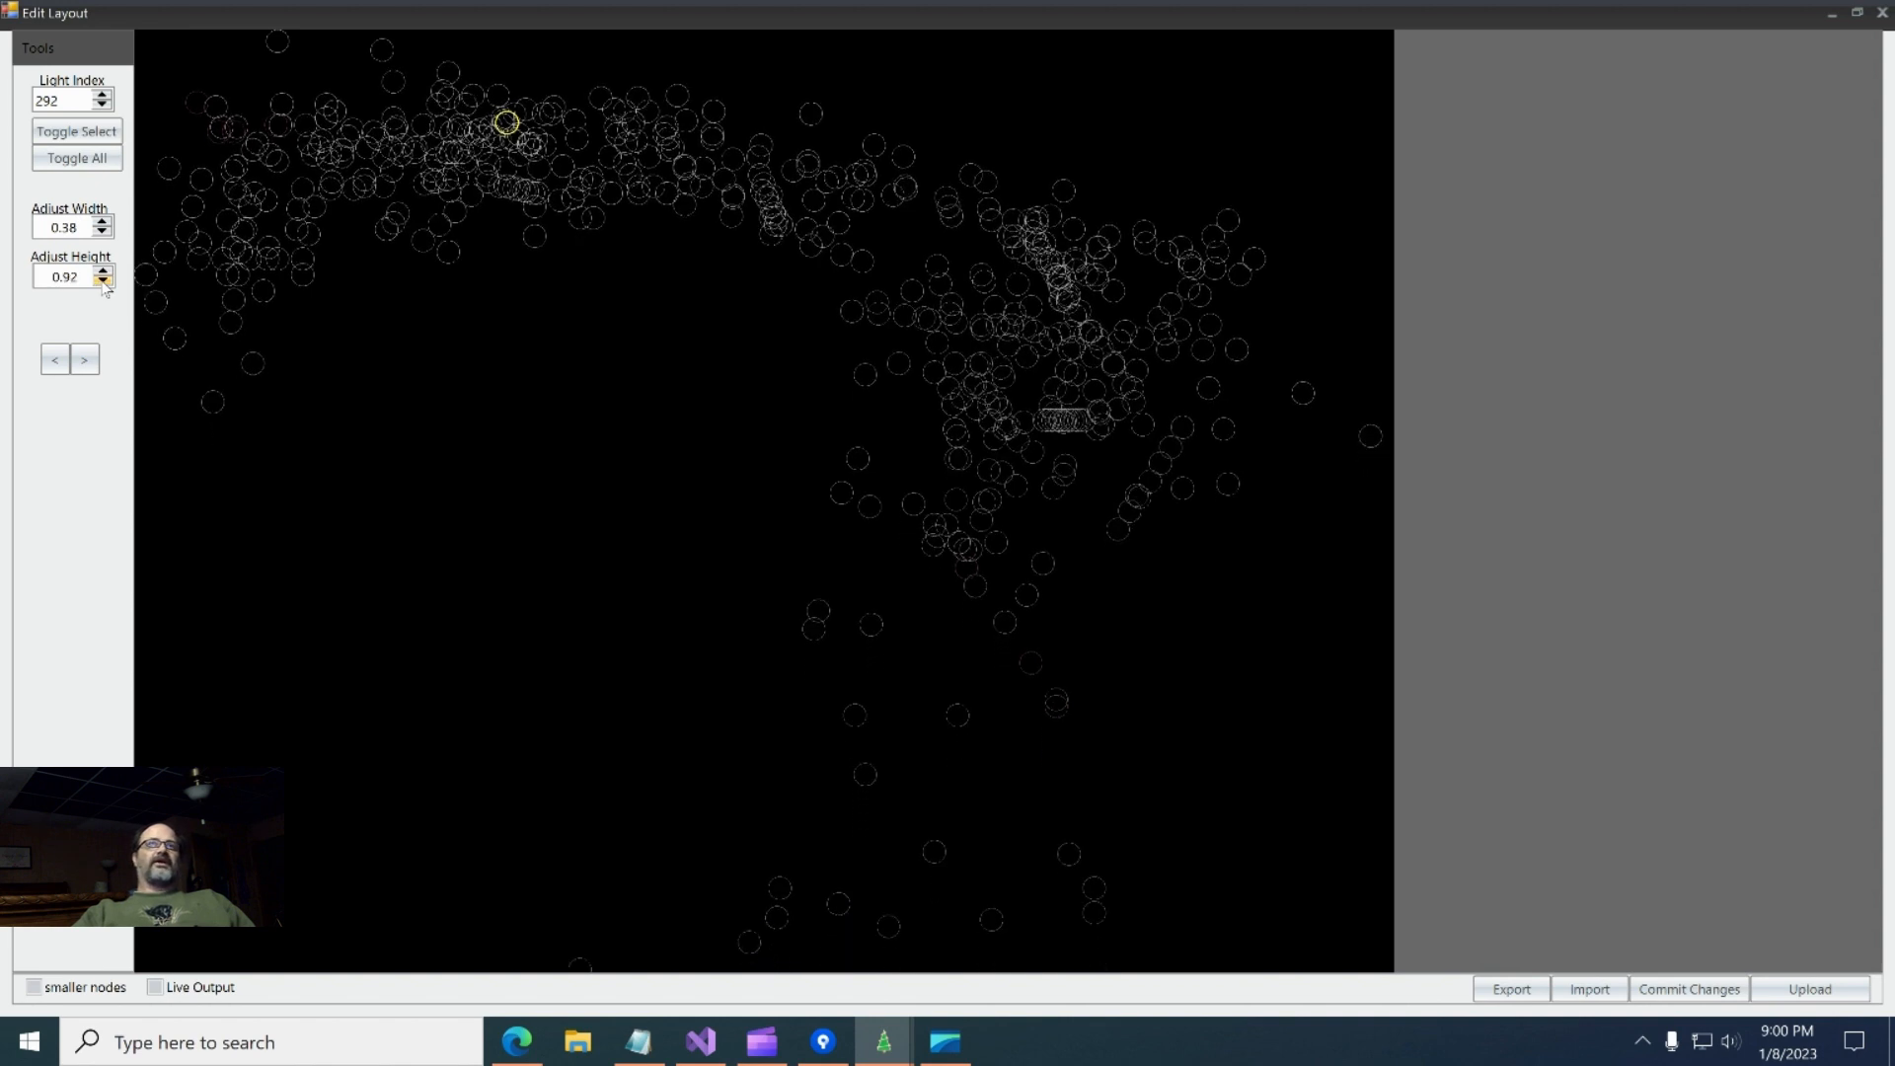
pyautogui.click(103, 281)
pyautogui.click(103, 282)
pyautogui.click(102, 281)
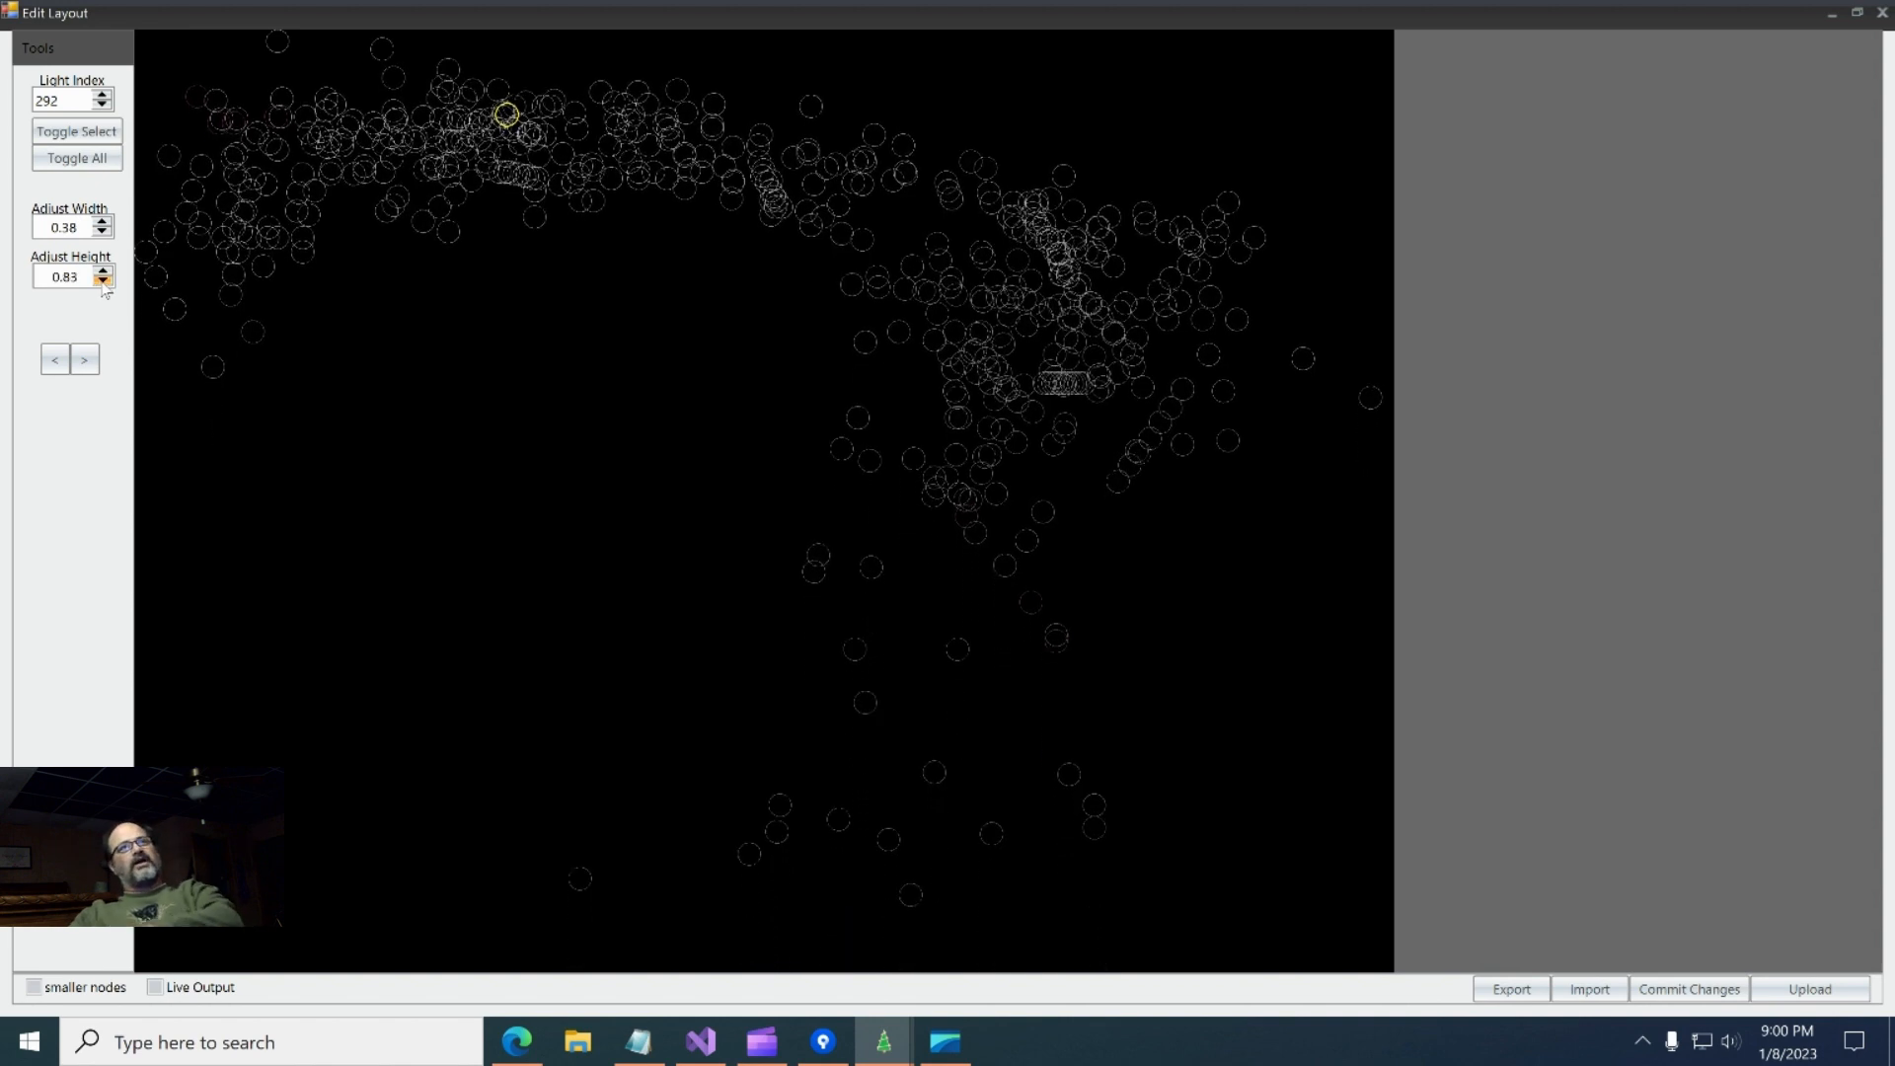
pyautogui.click(103, 282)
pyautogui.click(103, 281)
pyautogui.click(102, 281)
pyautogui.click(102, 281)
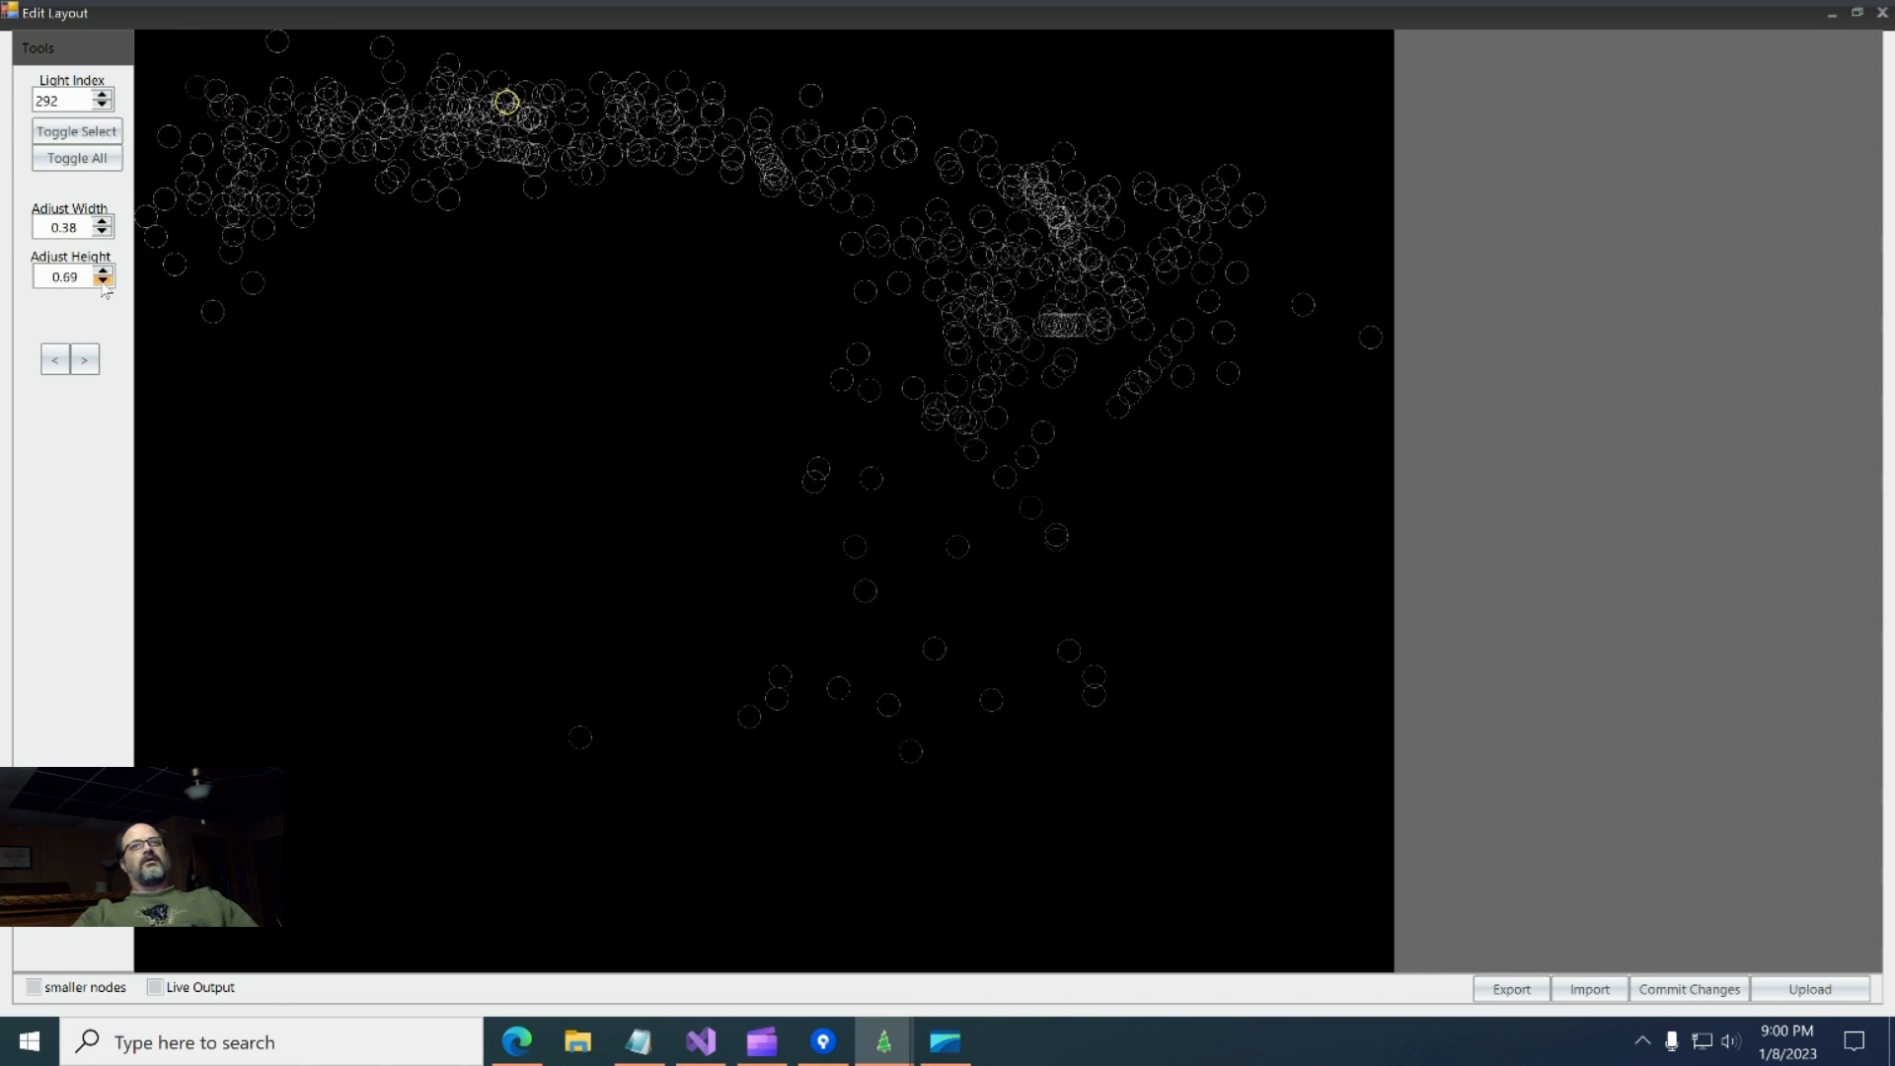
pyautogui.click(103, 281)
pyautogui.click(103, 282)
pyautogui.click(102, 281)
pyautogui.click(102, 281)
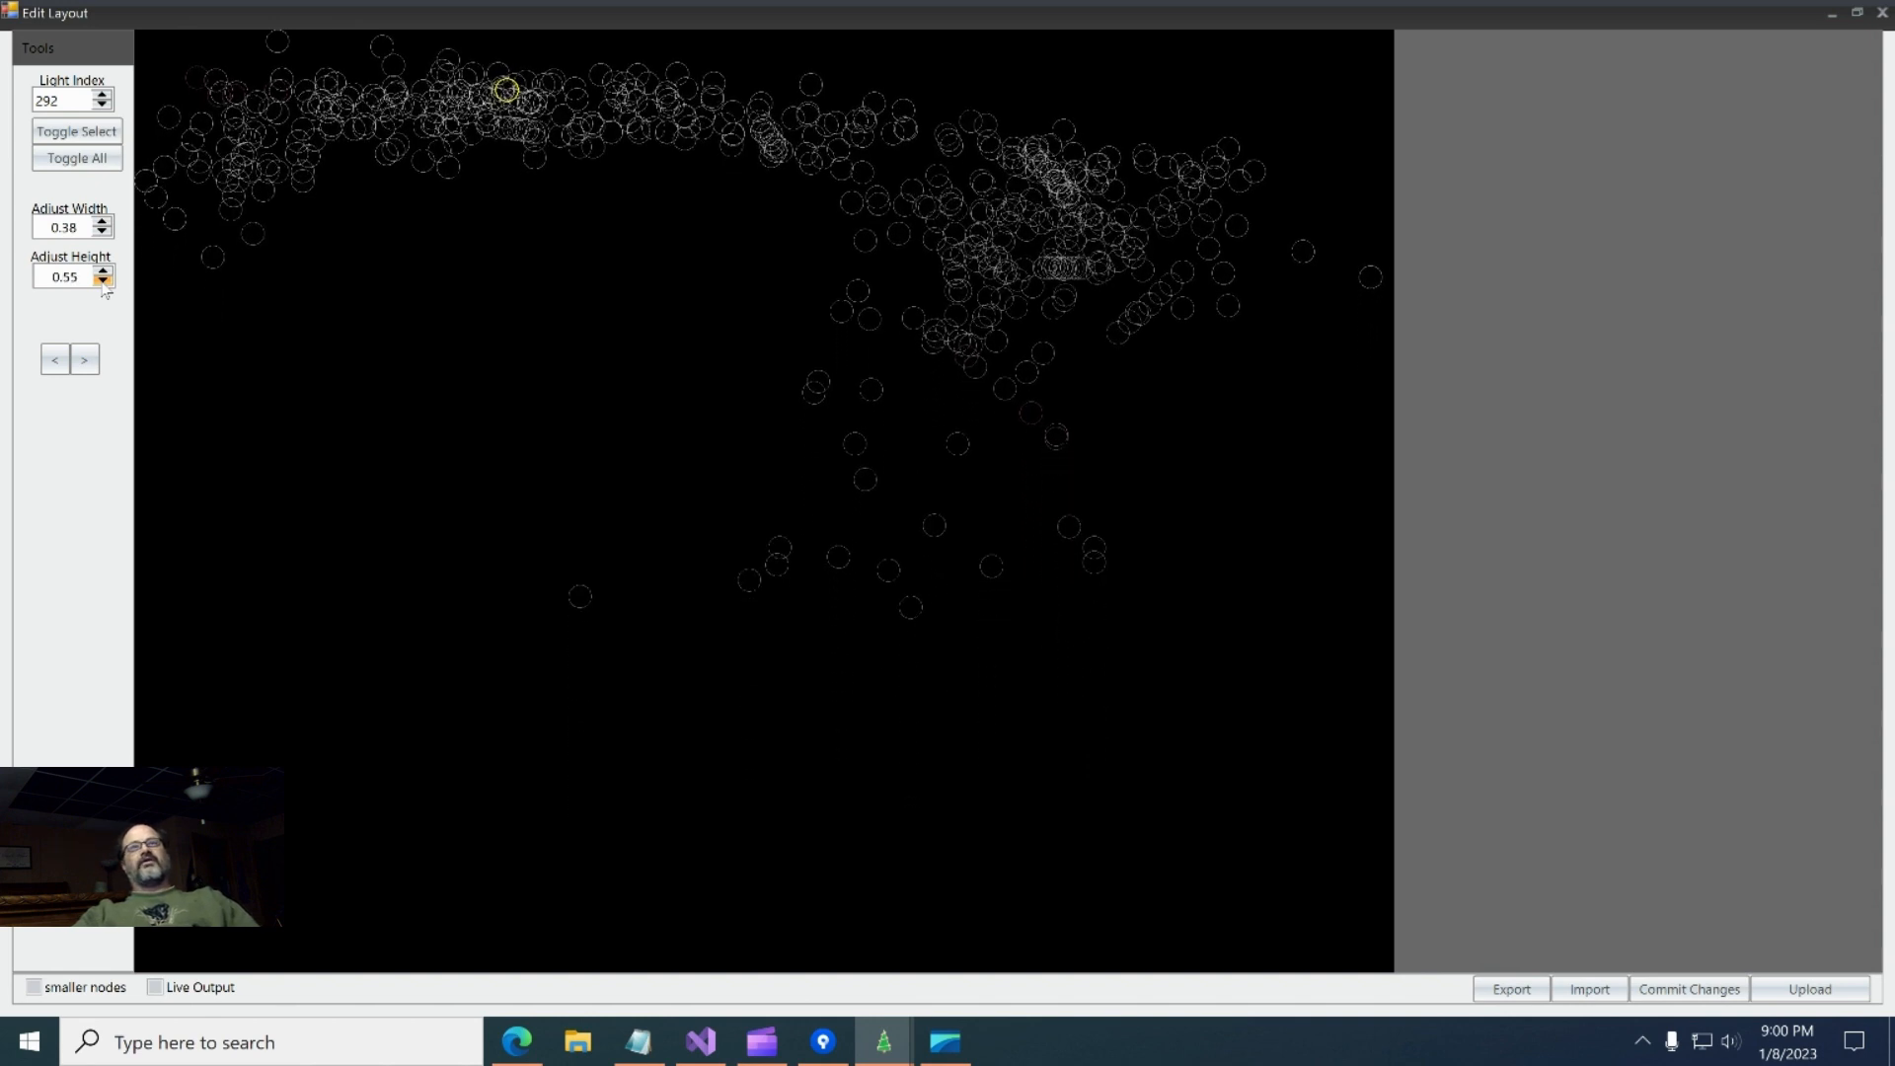
pyautogui.click(102, 282)
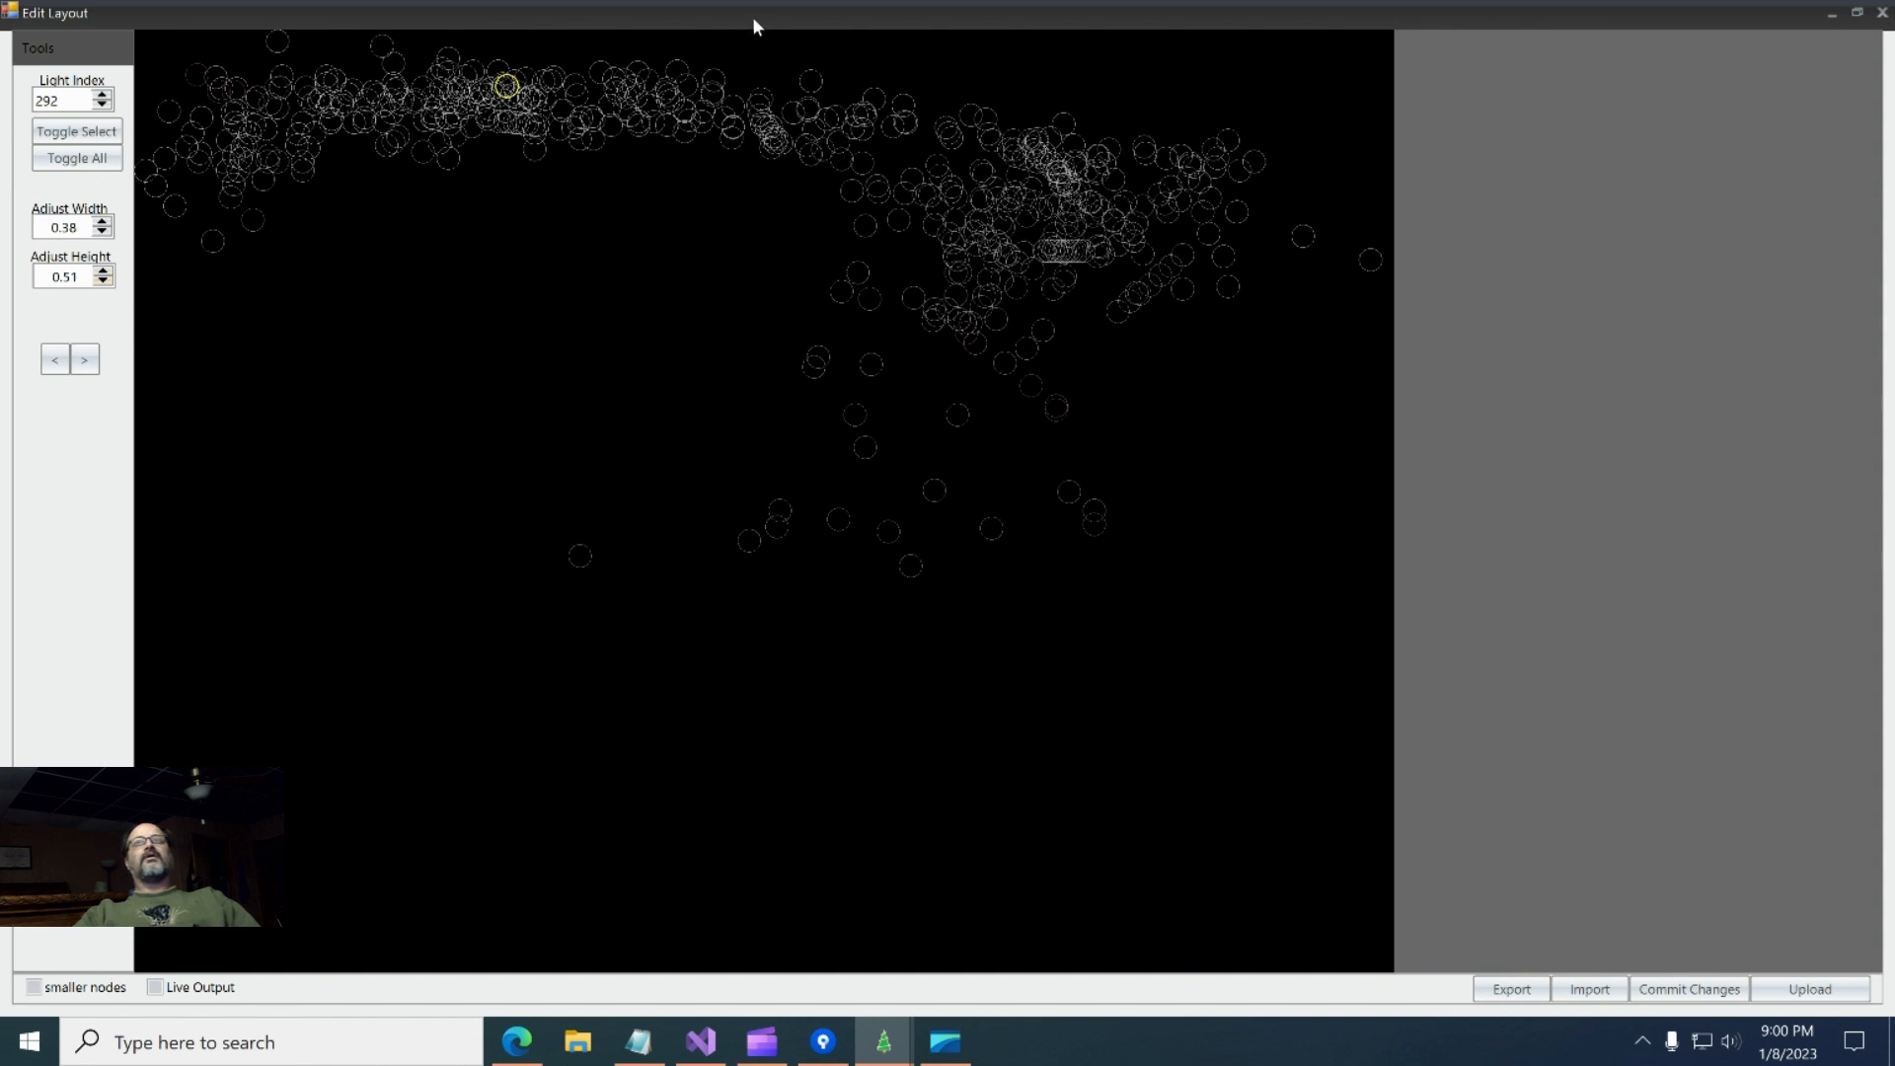
# - Restore the layout editor window from full screen and move it aside so the main form's preview shows
pyautogui.click(1857, 12)
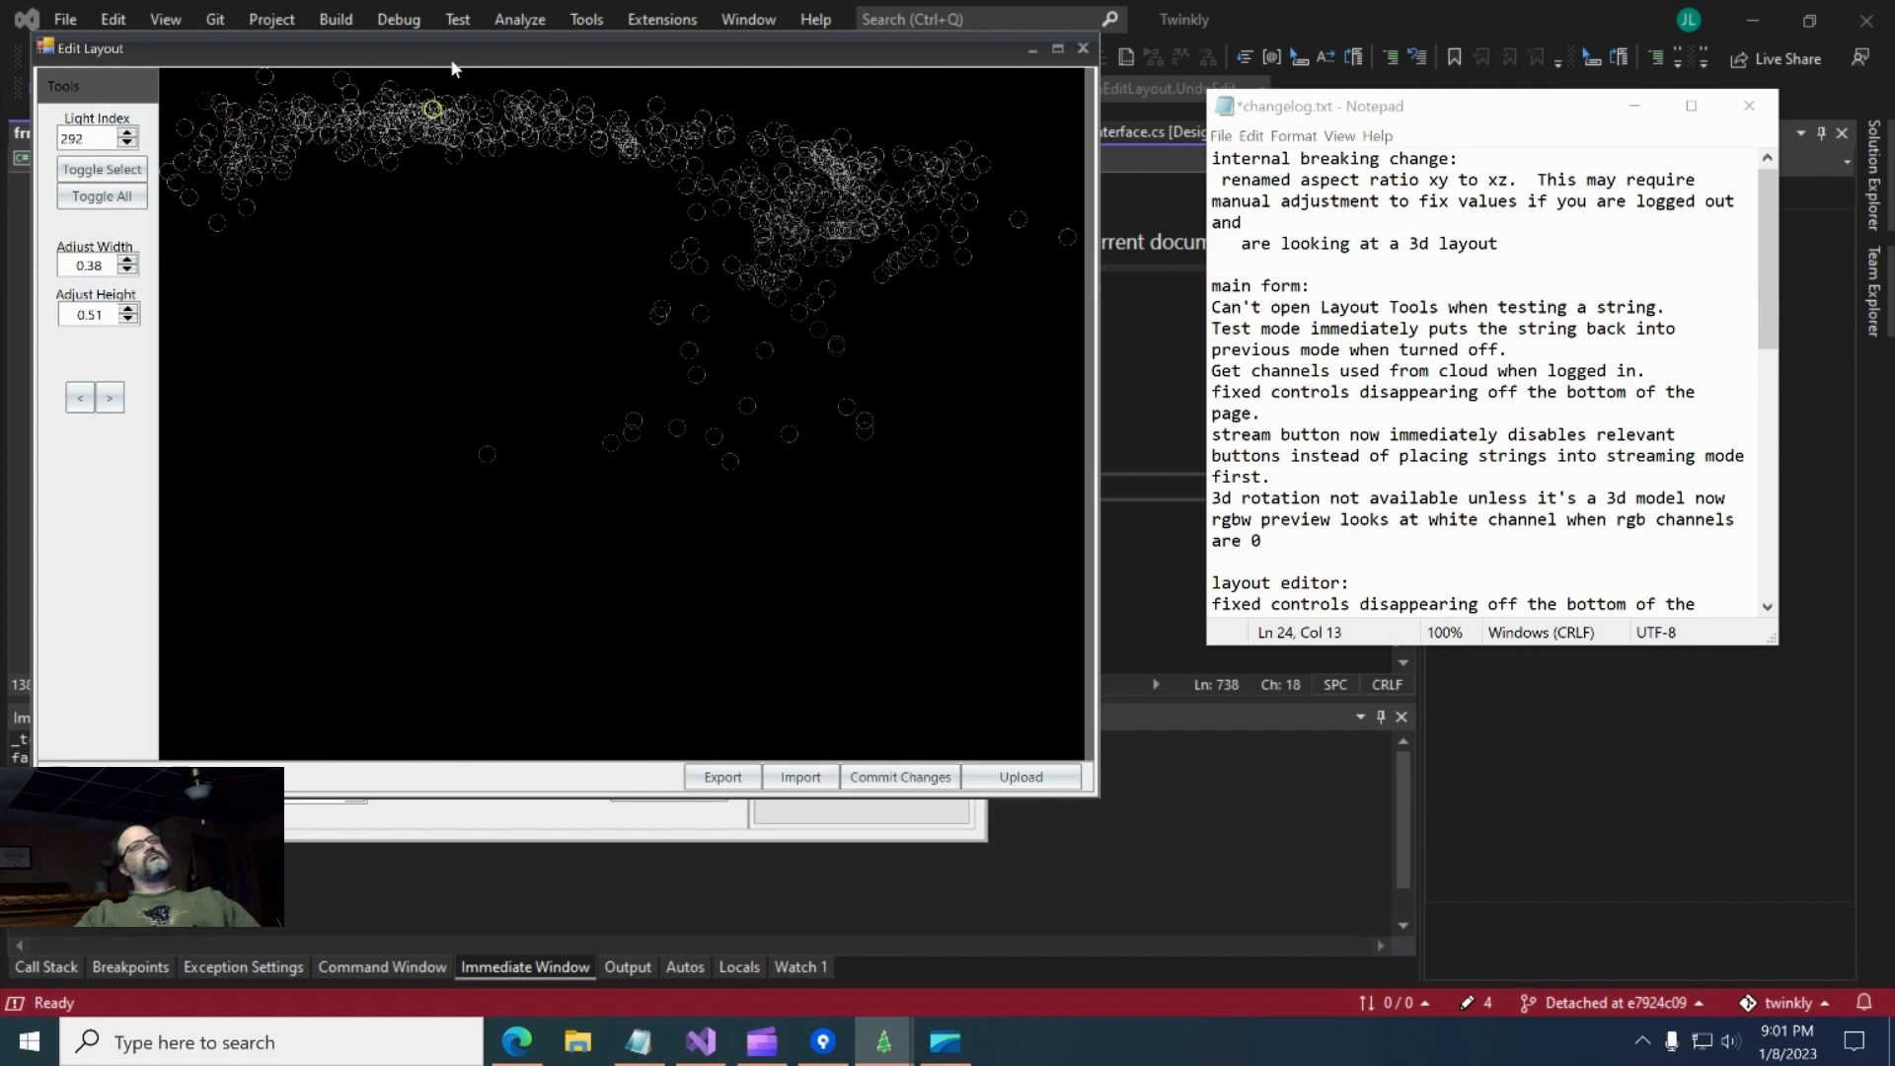
pyautogui.moveTo(456, 56); pyautogui.dragTo(1222, 127)
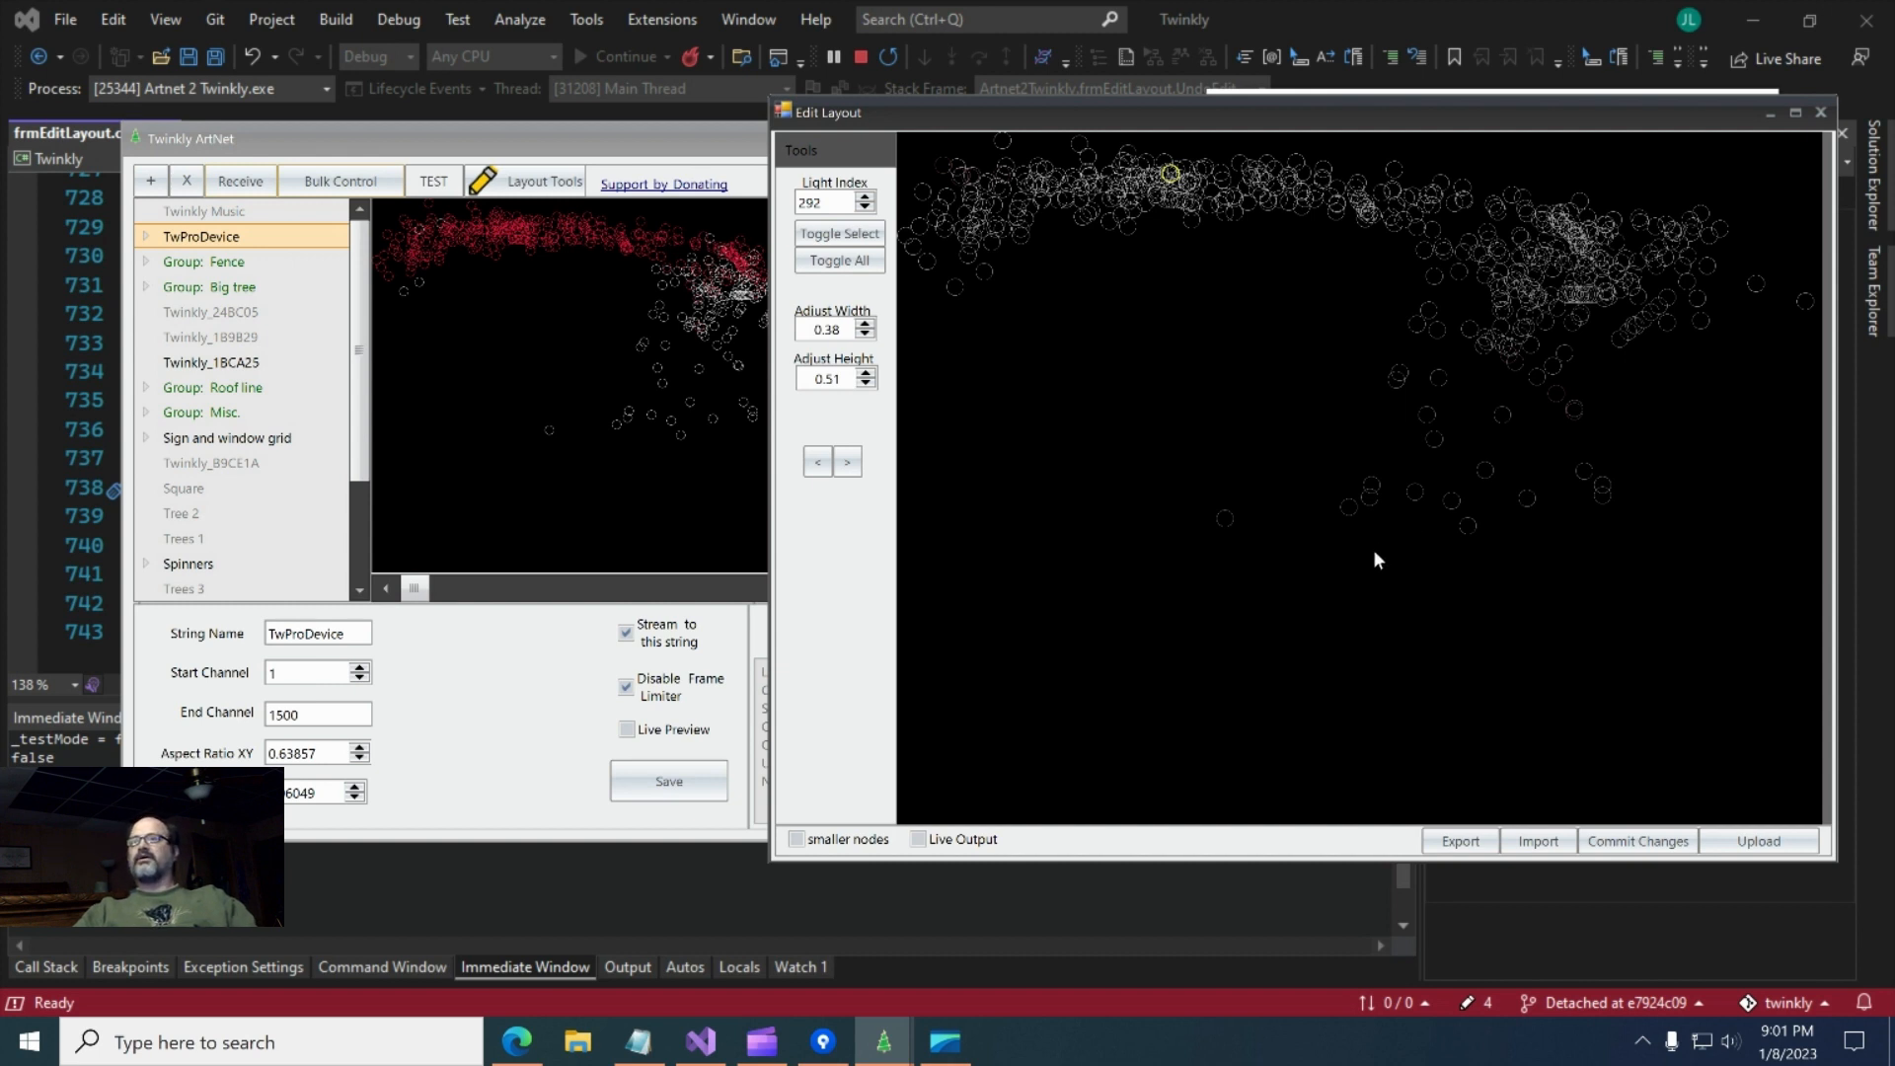
# - Undo the height and width adjustments and the xmodel import
pyautogui.hotkey('ctrl', 'z')
pyautogui.hotkey('ctrl', 'z')
pyautogui.hotkey('ctrl', 'z')
pyautogui.hotkey('ctrl', 'z')
pyautogui.hotkey('ctrl', 'z')
pyautogui.hotkey('ctrl', 'z')
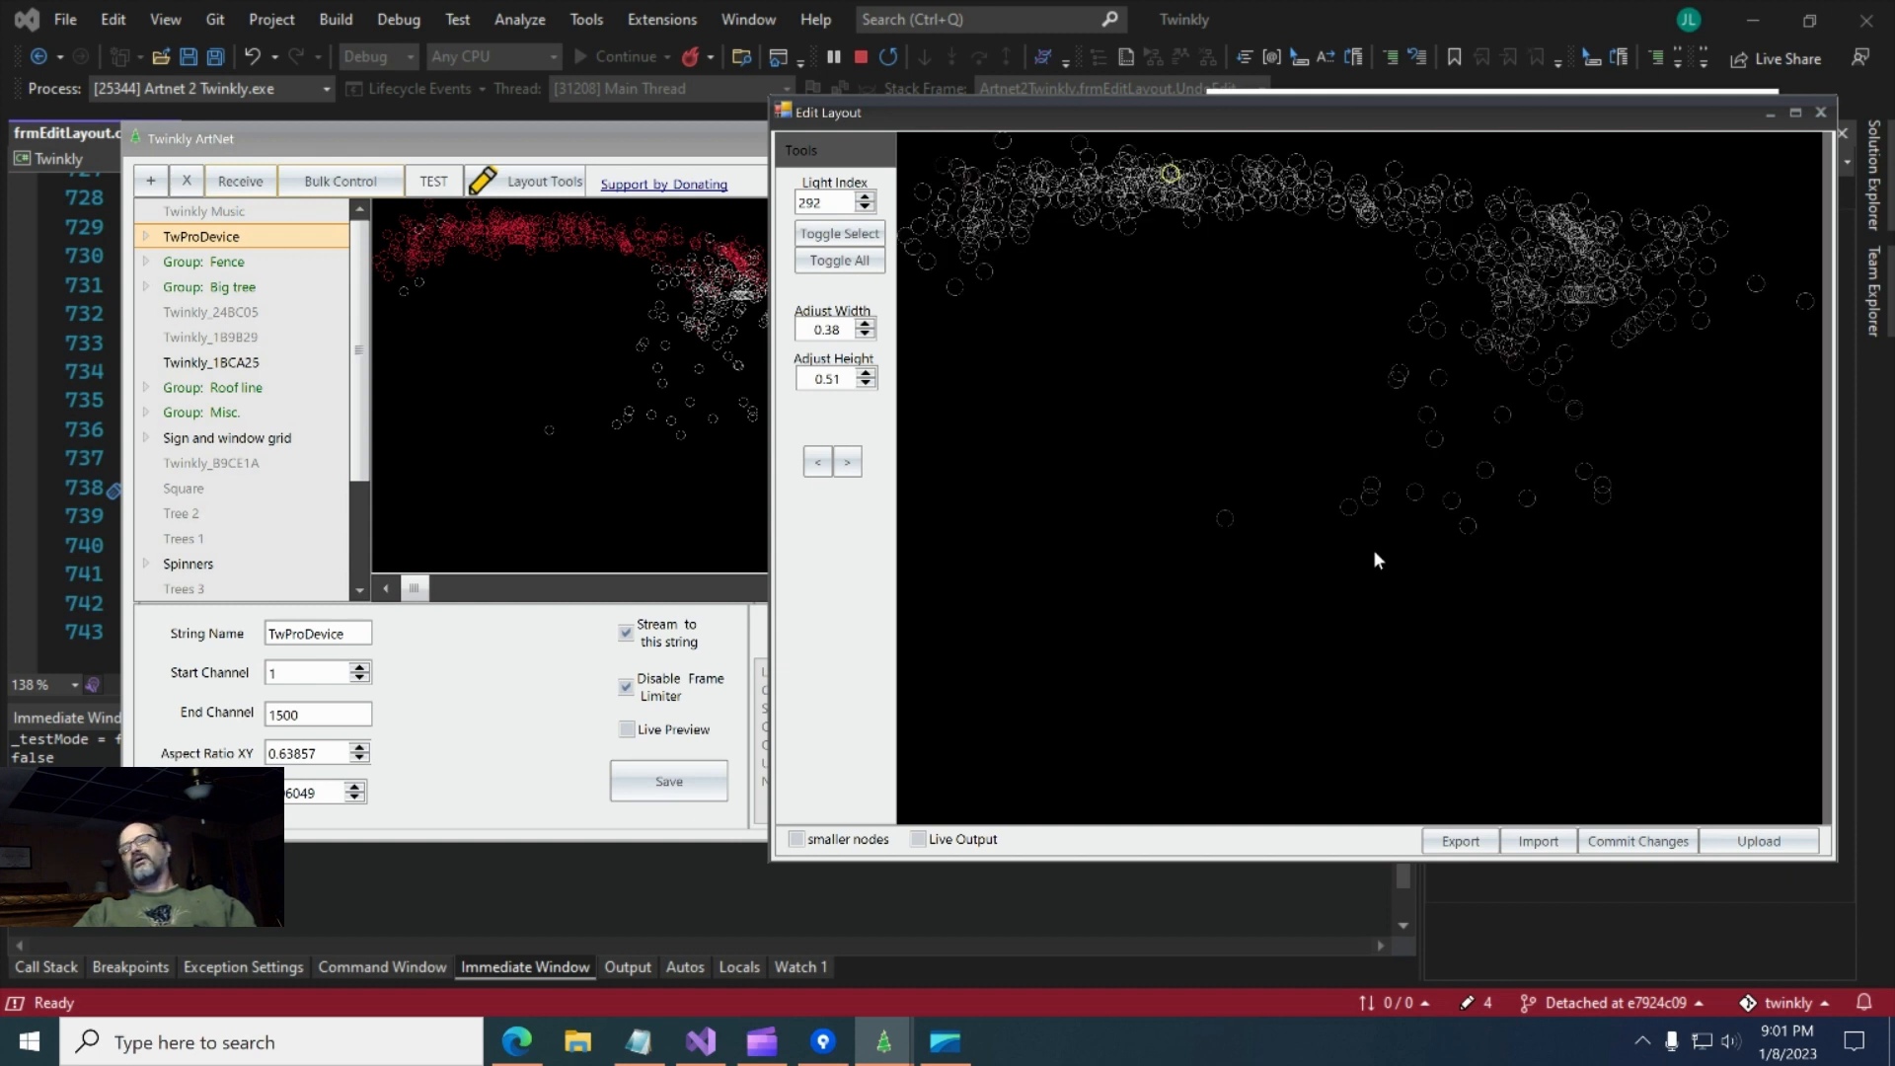
pyautogui.hotkey('ctrl', 'y')
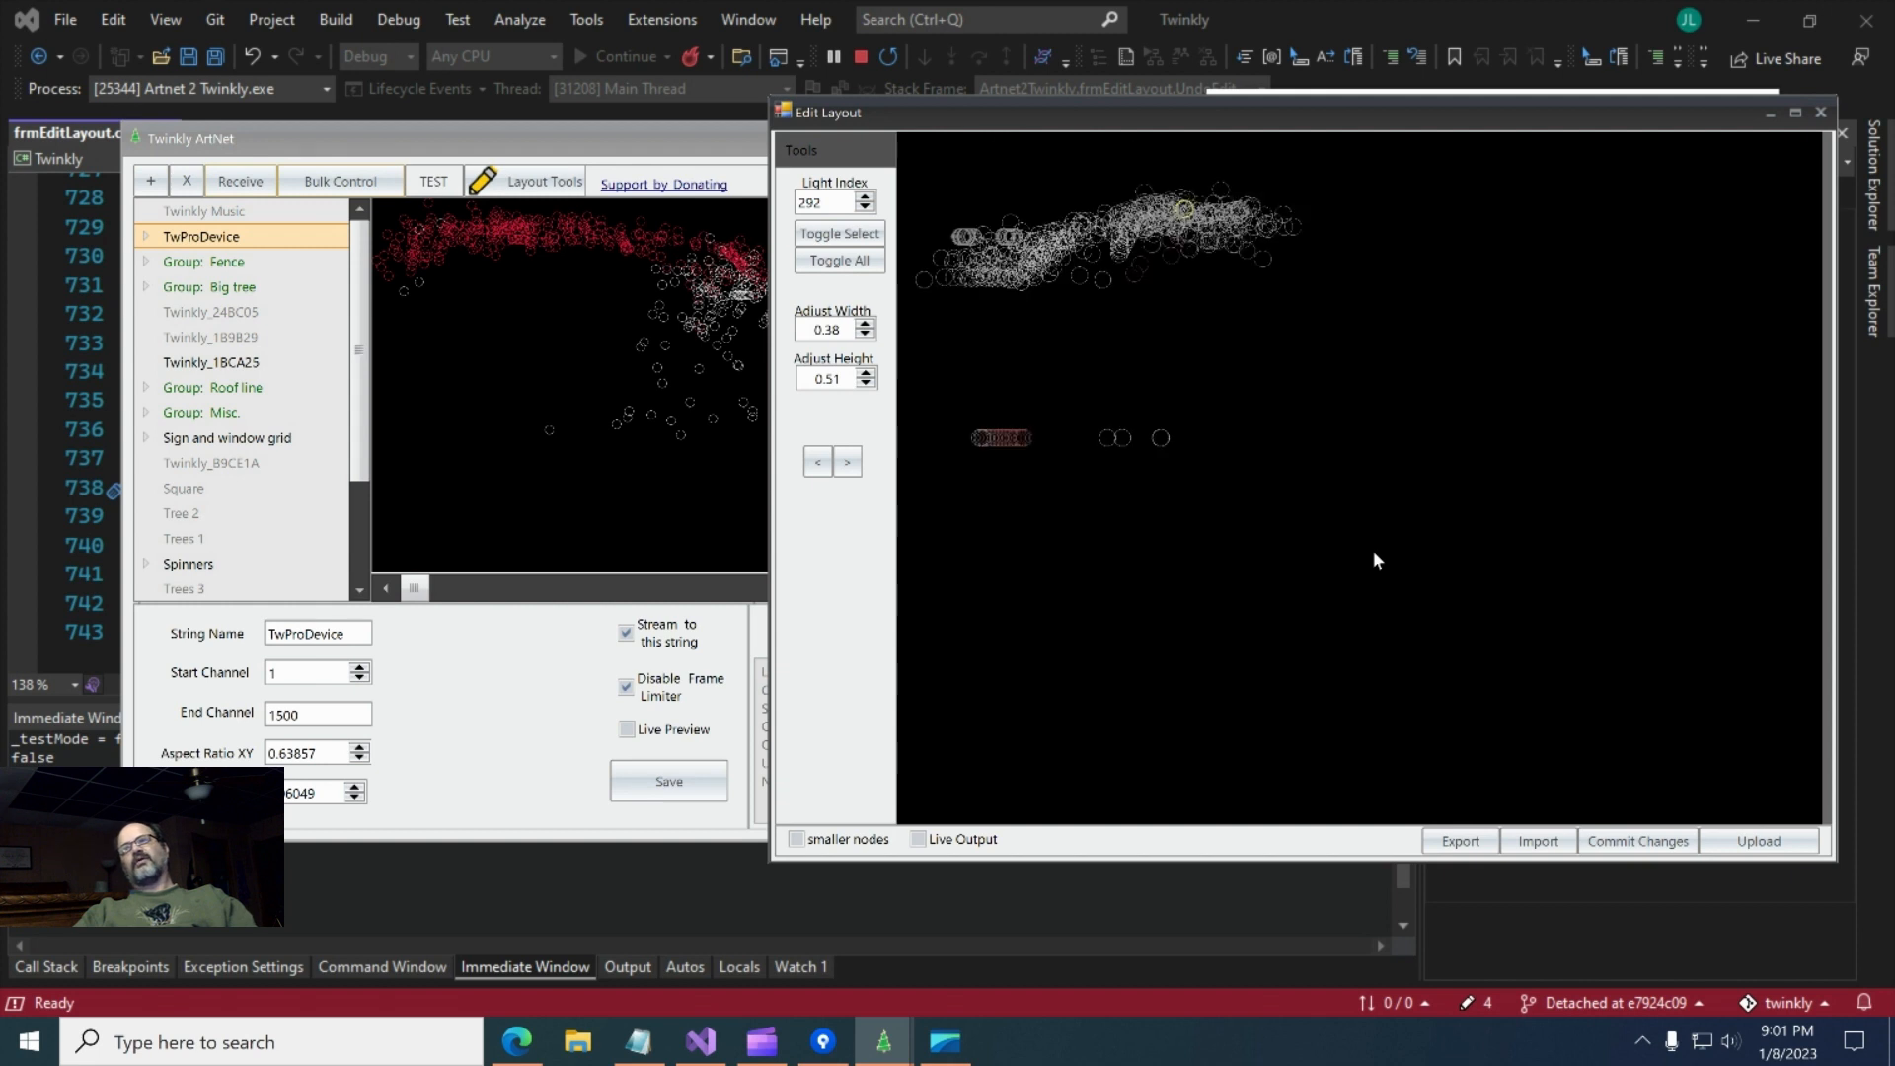
# - Step back through the earlier 3D rotations, and redo everything up to the scaled imported layout
pyautogui.press('Right')
pyautogui.press('Right')
pyautogui.press('Right')
pyautogui.press('Right')
pyautogui.press('Right')
pyautogui.press('Right')
pyautogui.press('Right')
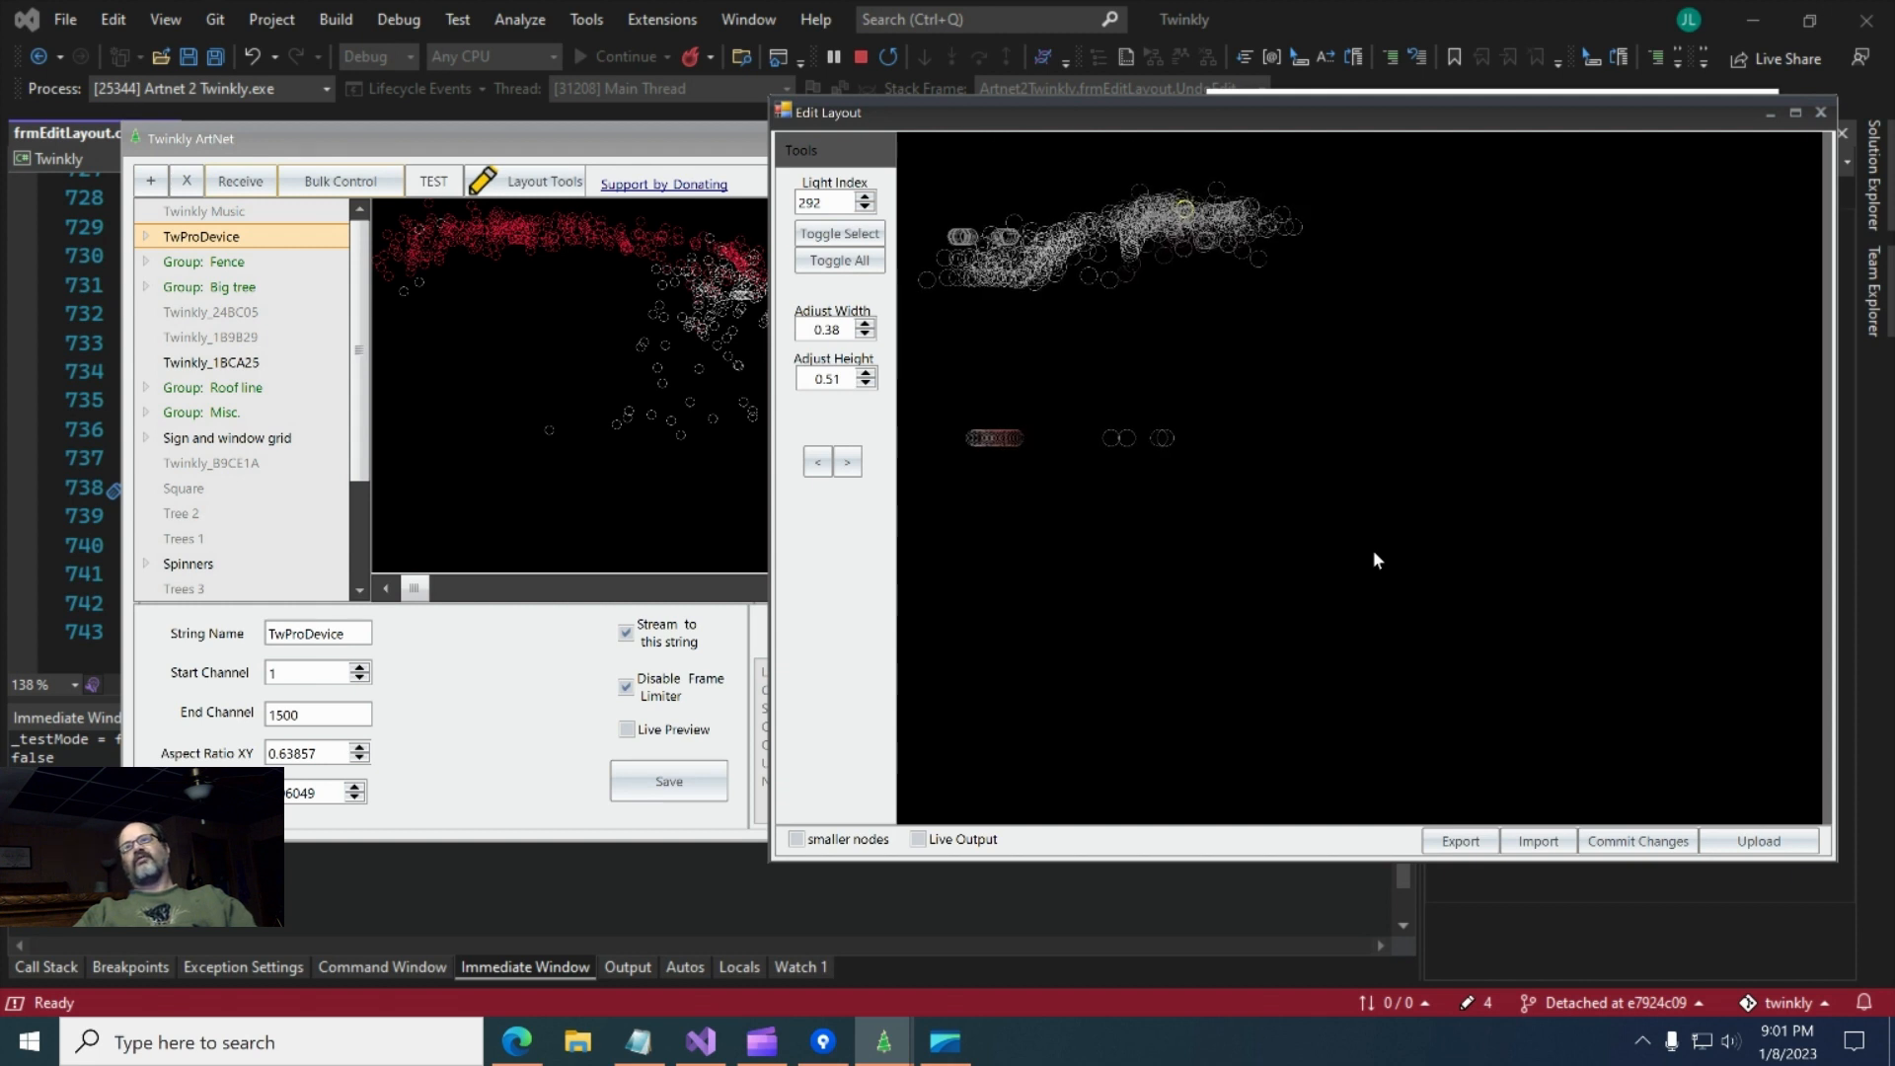
pyautogui.press('Right')
pyautogui.press('Right')
pyautogui.press('Right')
pyautogui.press('Right')
pyautogui.press('Right')
pyautogui.press('Right')
pyautogui.press('Right')
pyautogui.press('Right')
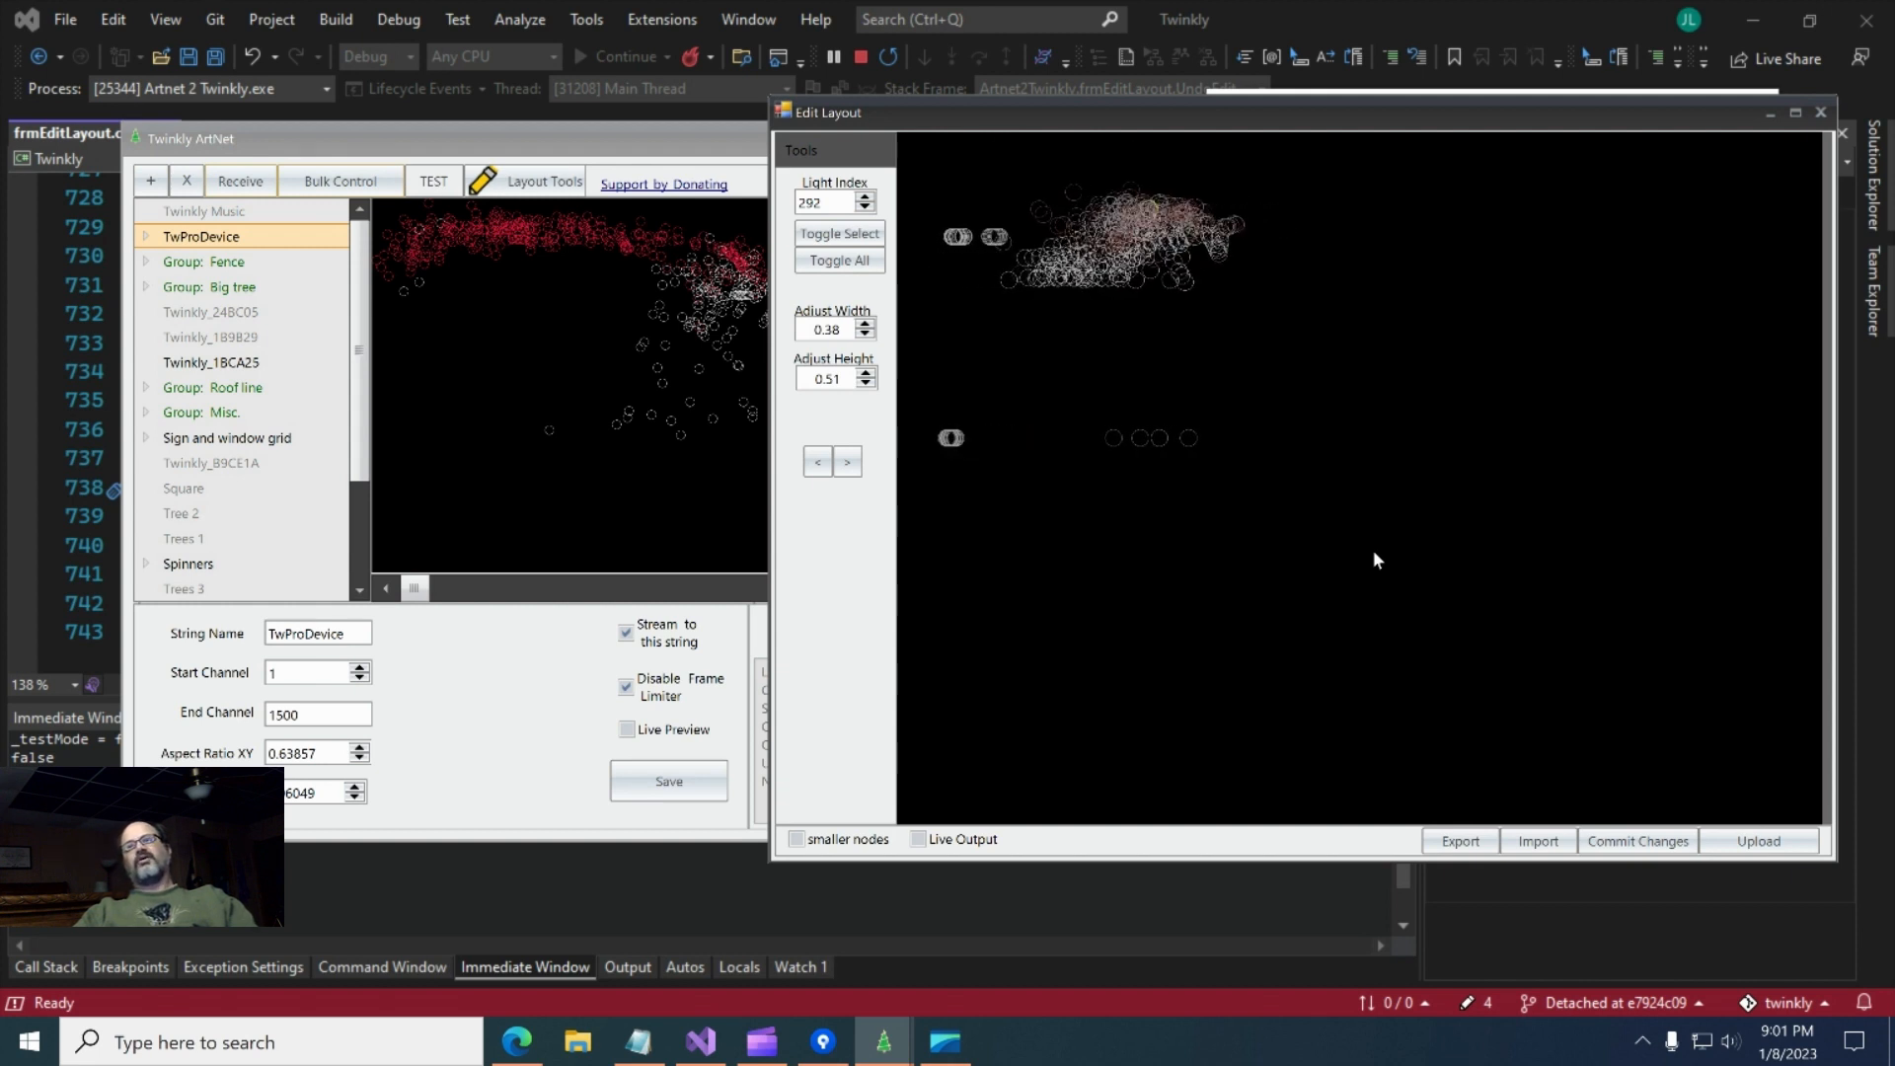
pyautogui.press('Right')
pyautogui.press('Right')
pyautogui.press('Right')
pyautogui.press('Right')
pyautogui.press('Right')
pyautogui.press('Right')
pyautogui.press('Right')
pyautogui.press('Right')
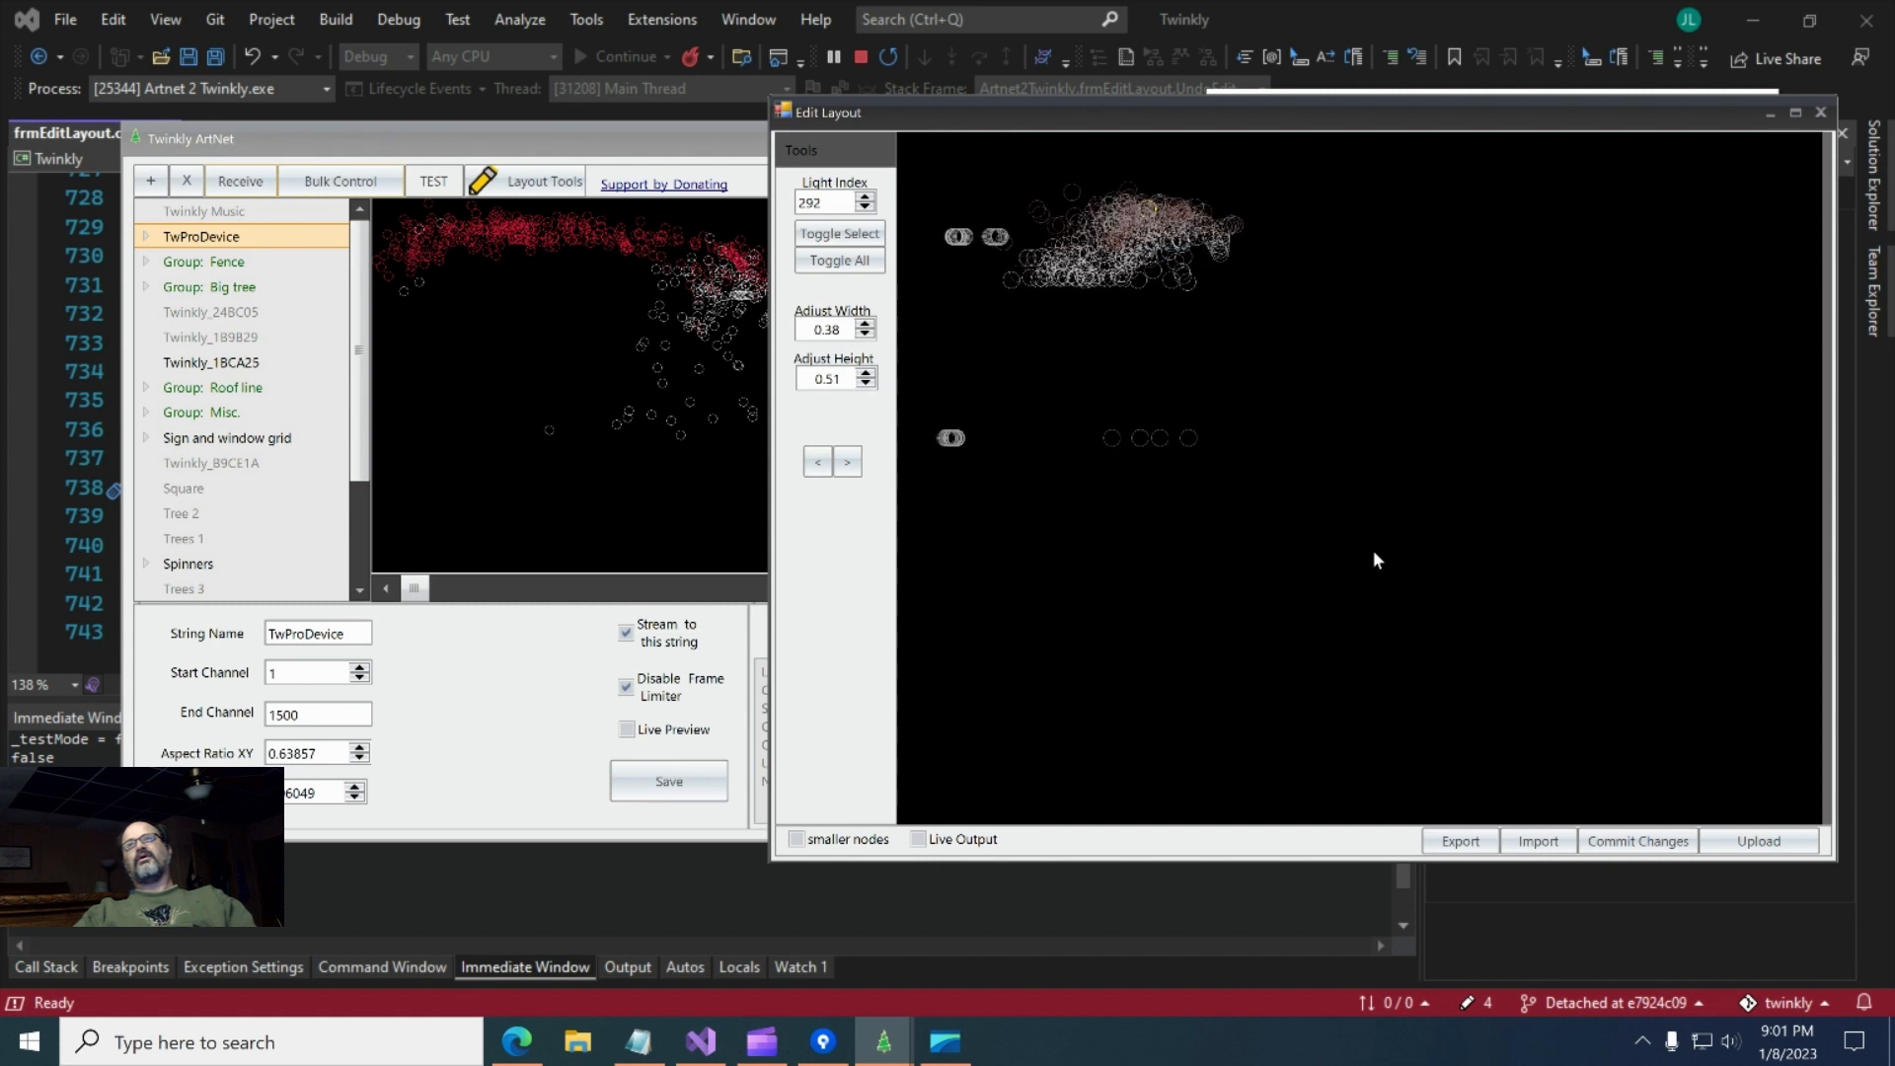
pyautogui.press('Right')
pyautogui.press('Right')
pyautogui.press('Right')
pyautogui.press('Right')
pyautogui.press('Right')
pyautogui.press('Right')
pyautogui.press('Right')
pyautogui.press('Right')
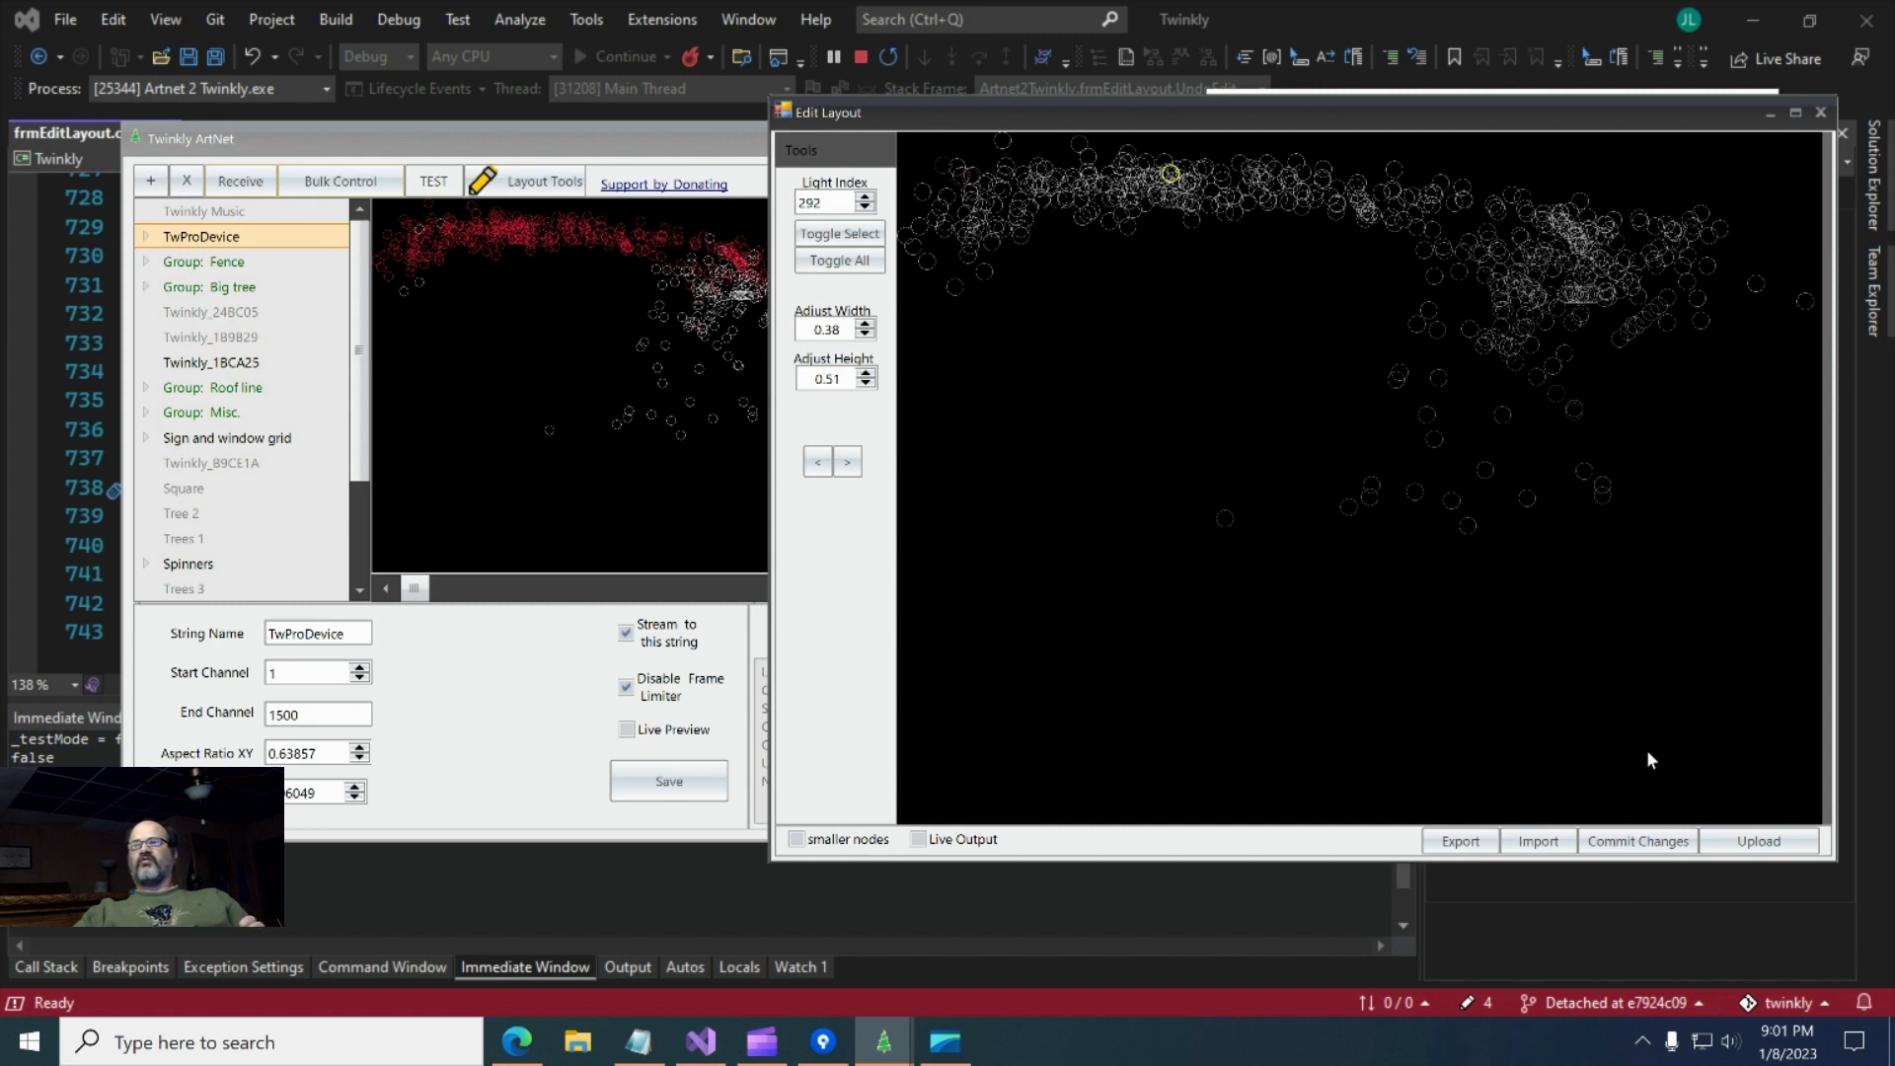
# - Commit the layout changes to the main form and close the layout editor
pyautogui.click(1619, 842)
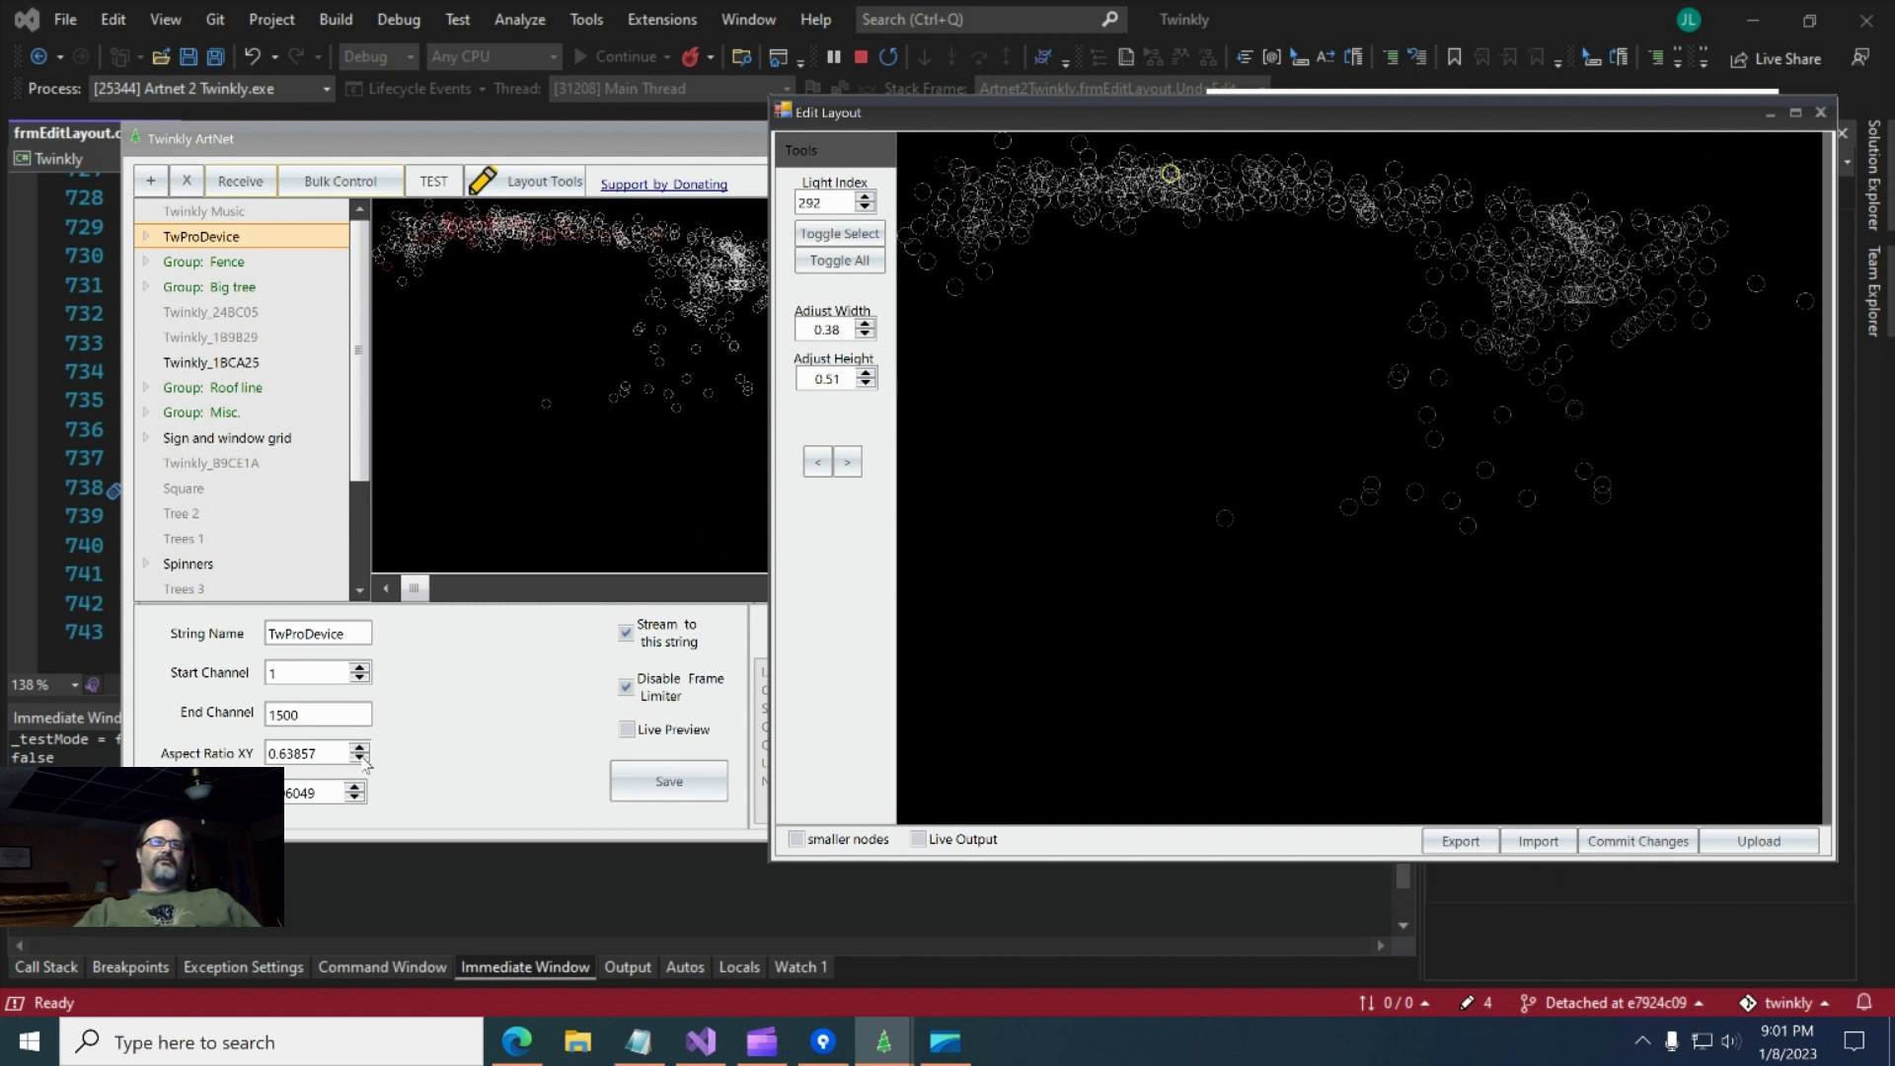
pyautogui.click(1826, 114)
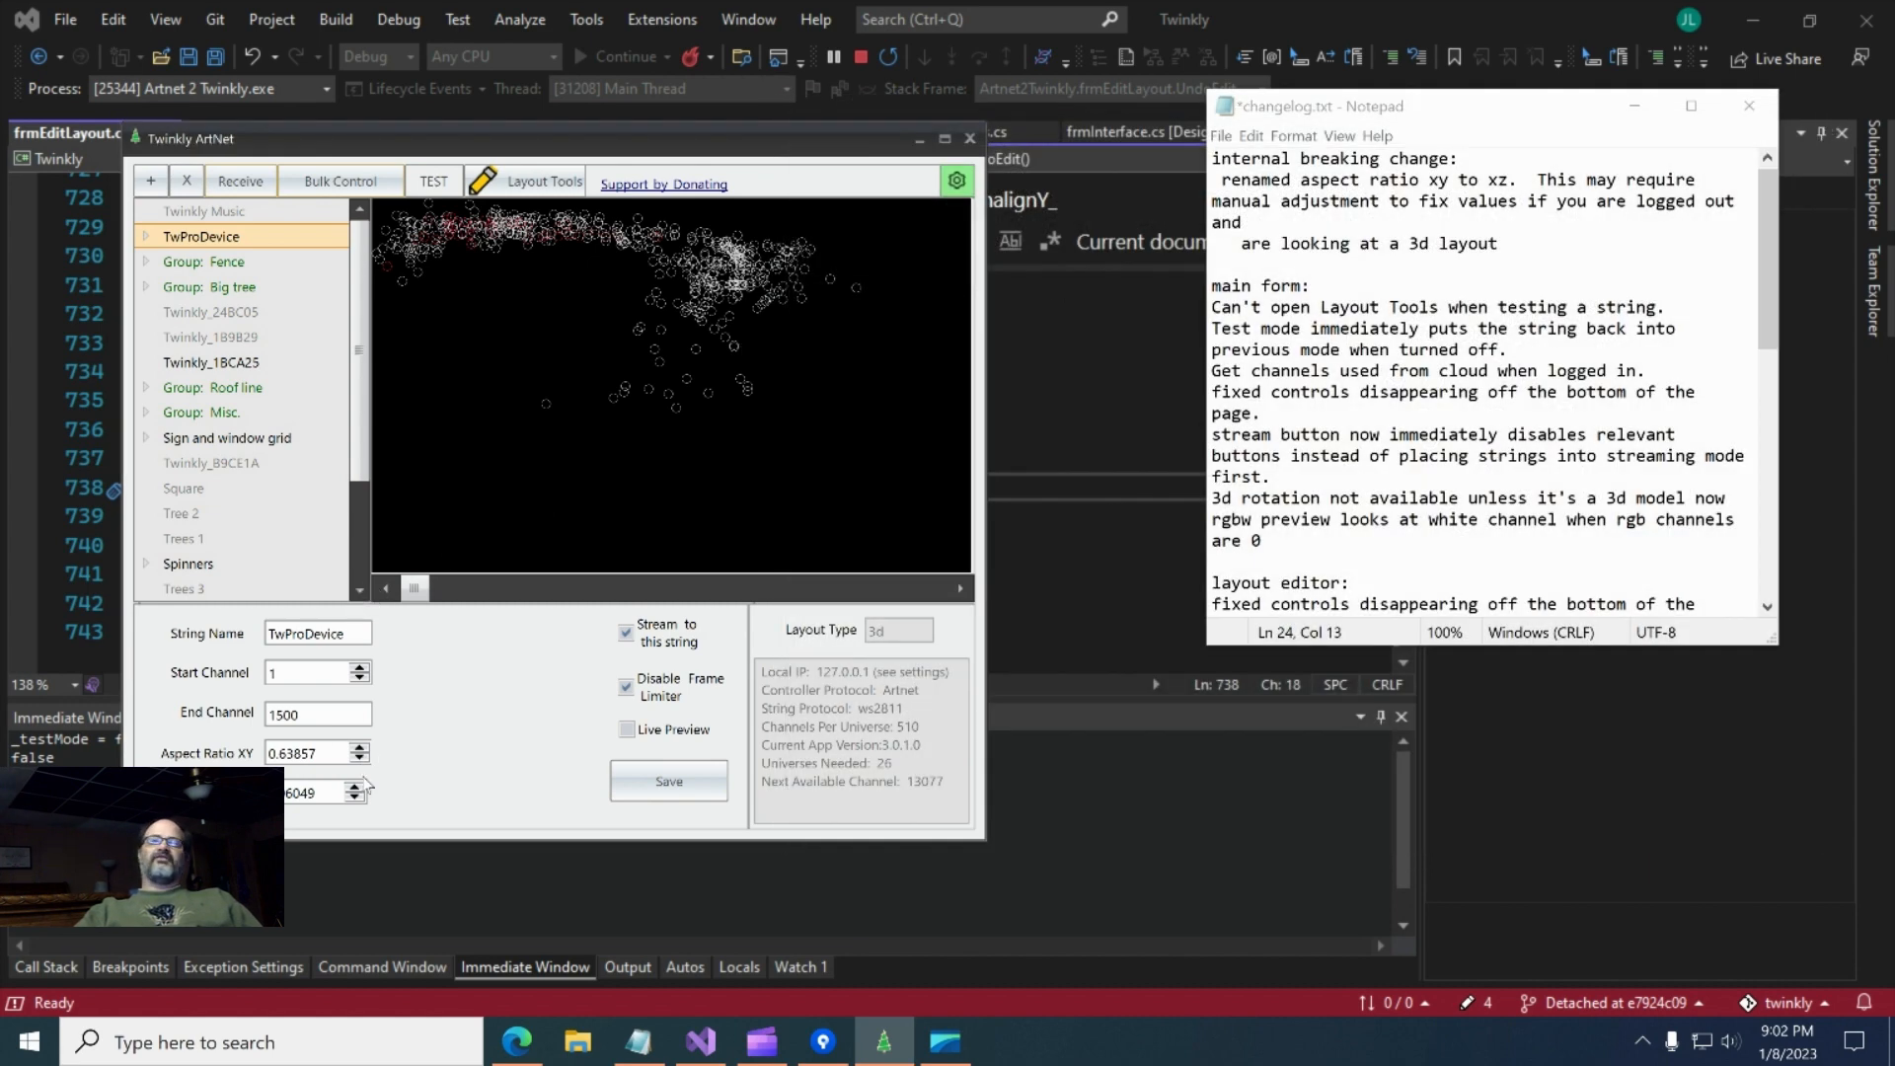
# - Set TwProDevice's Aspect Ratio XY to 0.23857, check the flattened layout in the layout editor, and close the editor
pyautogui.click(360, 758)
pyautogui.click(360, 758)
pyautogui.click(360, 758)
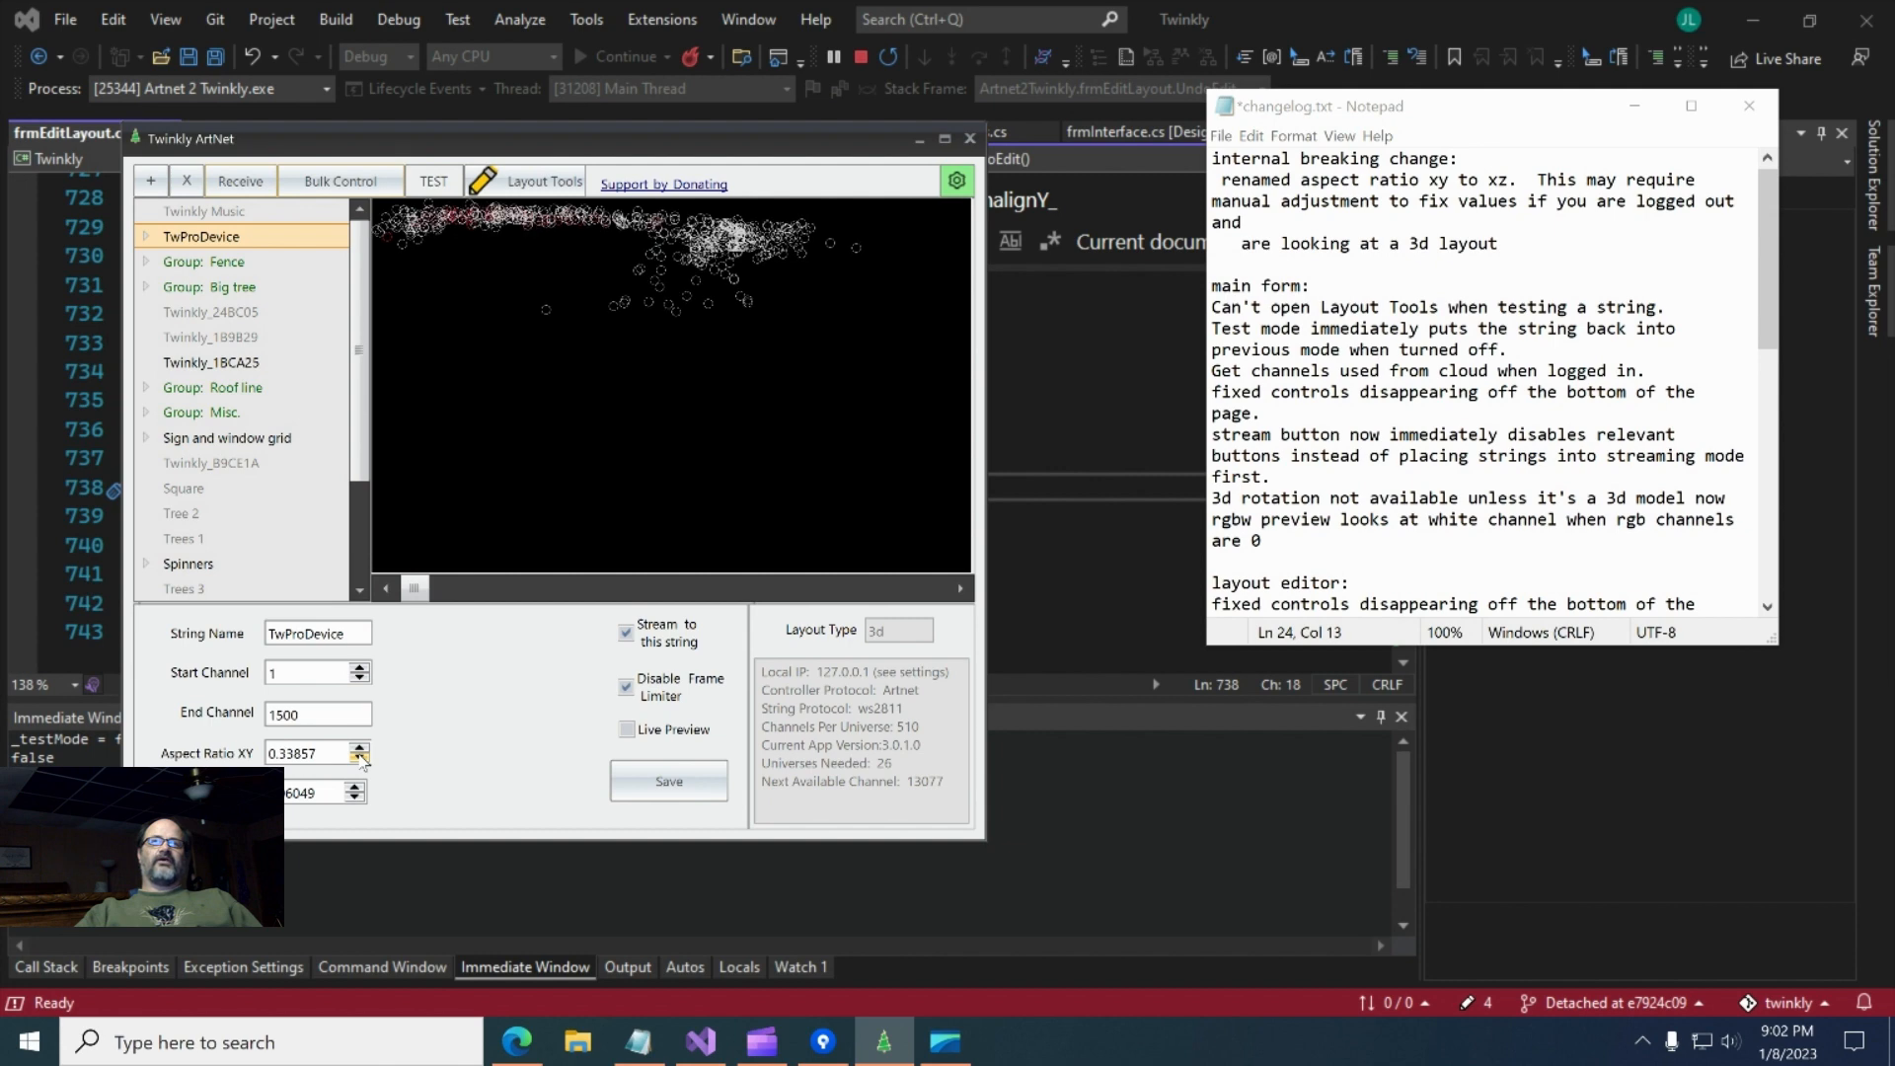
pyautogui.click(359, 758)
pyautogui.click(524, 184)
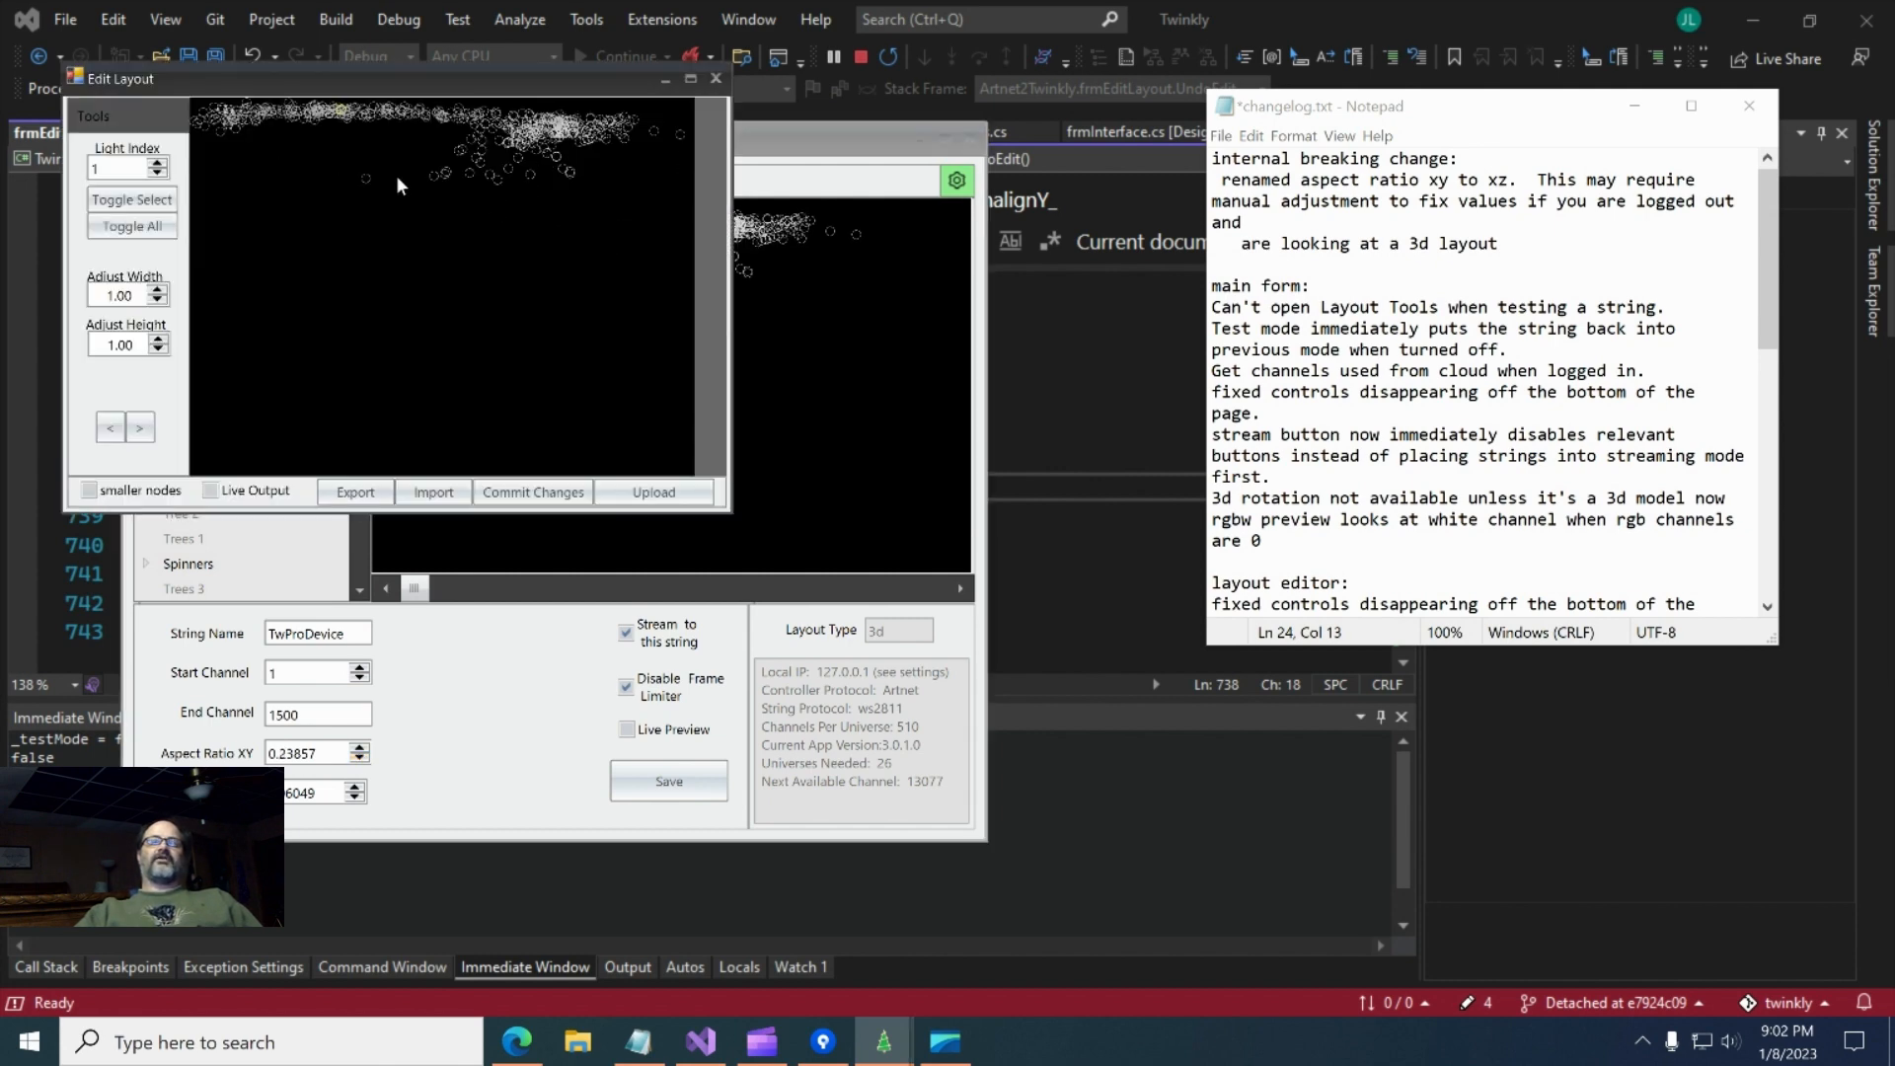
pyautogui.click(716, 79)
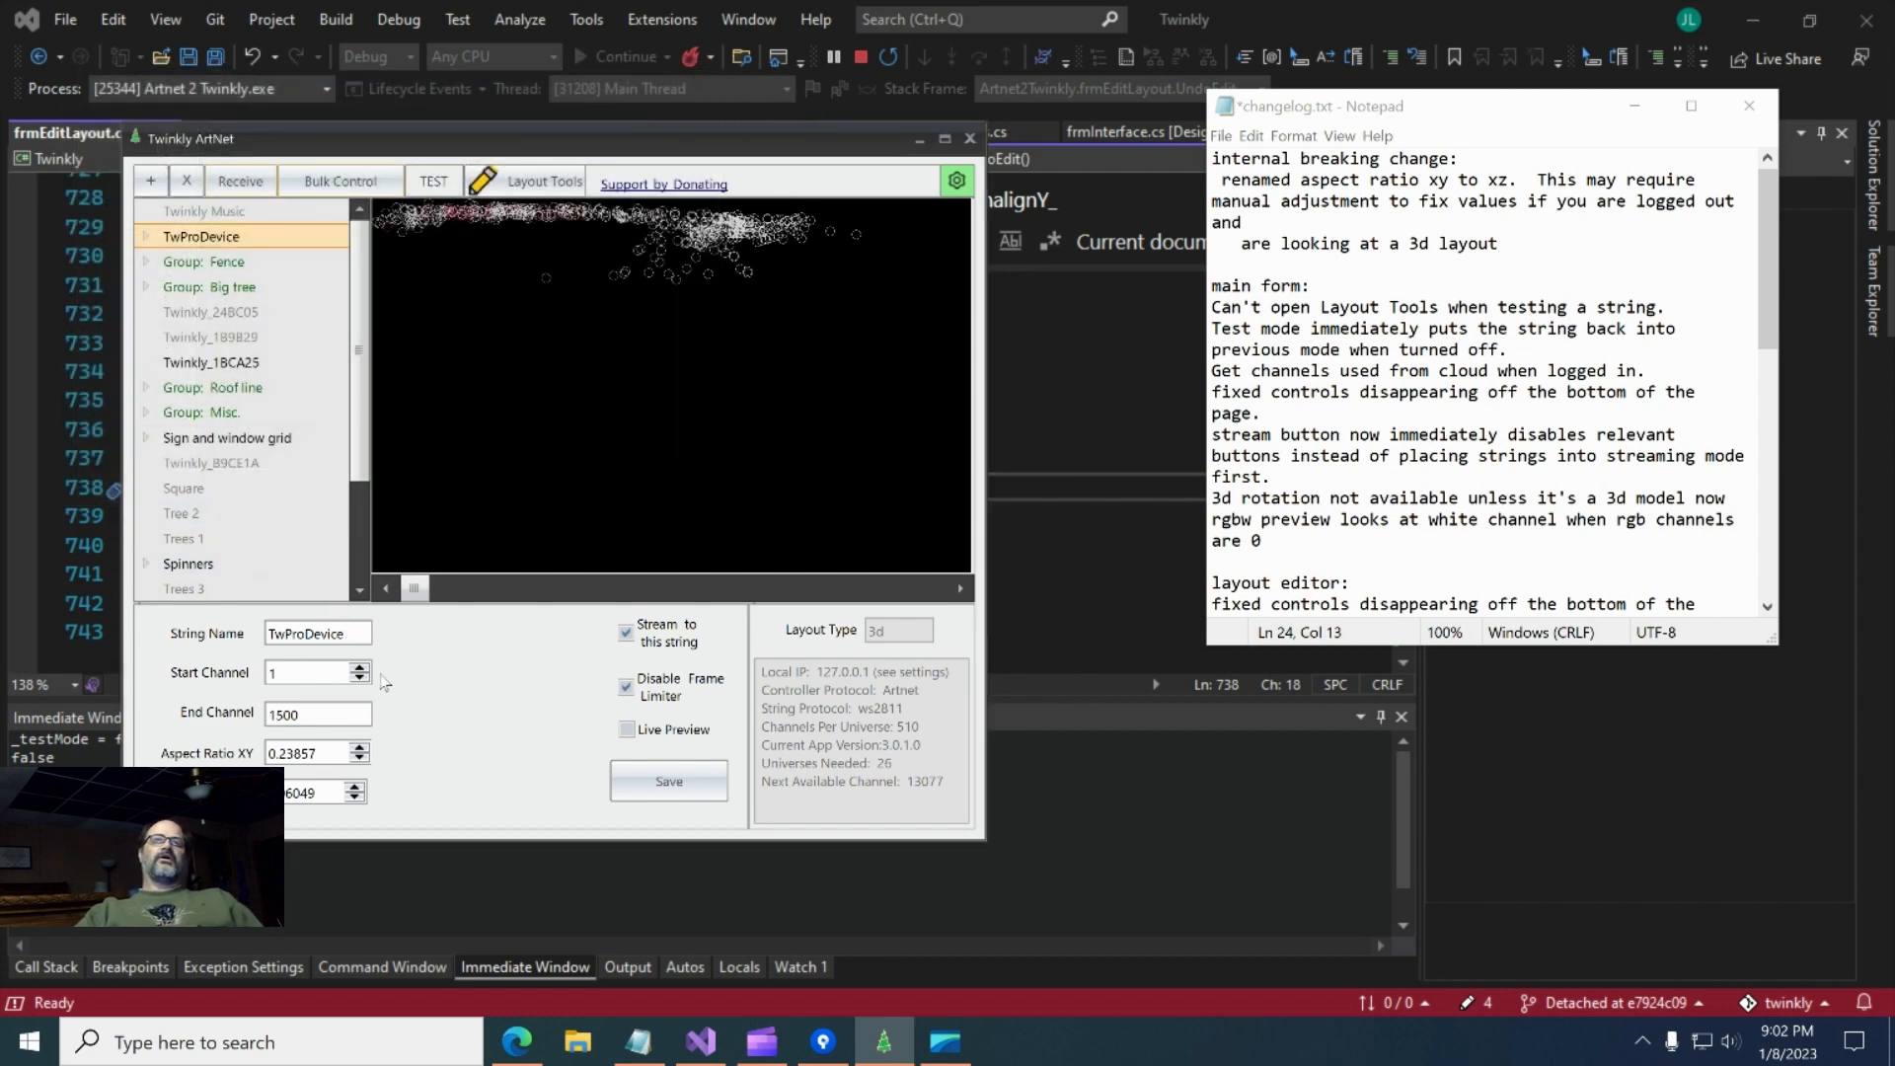
# - Set TwProDevice's Aspect Ratio XY to 1.03857
pyautogui.click(362, 750)
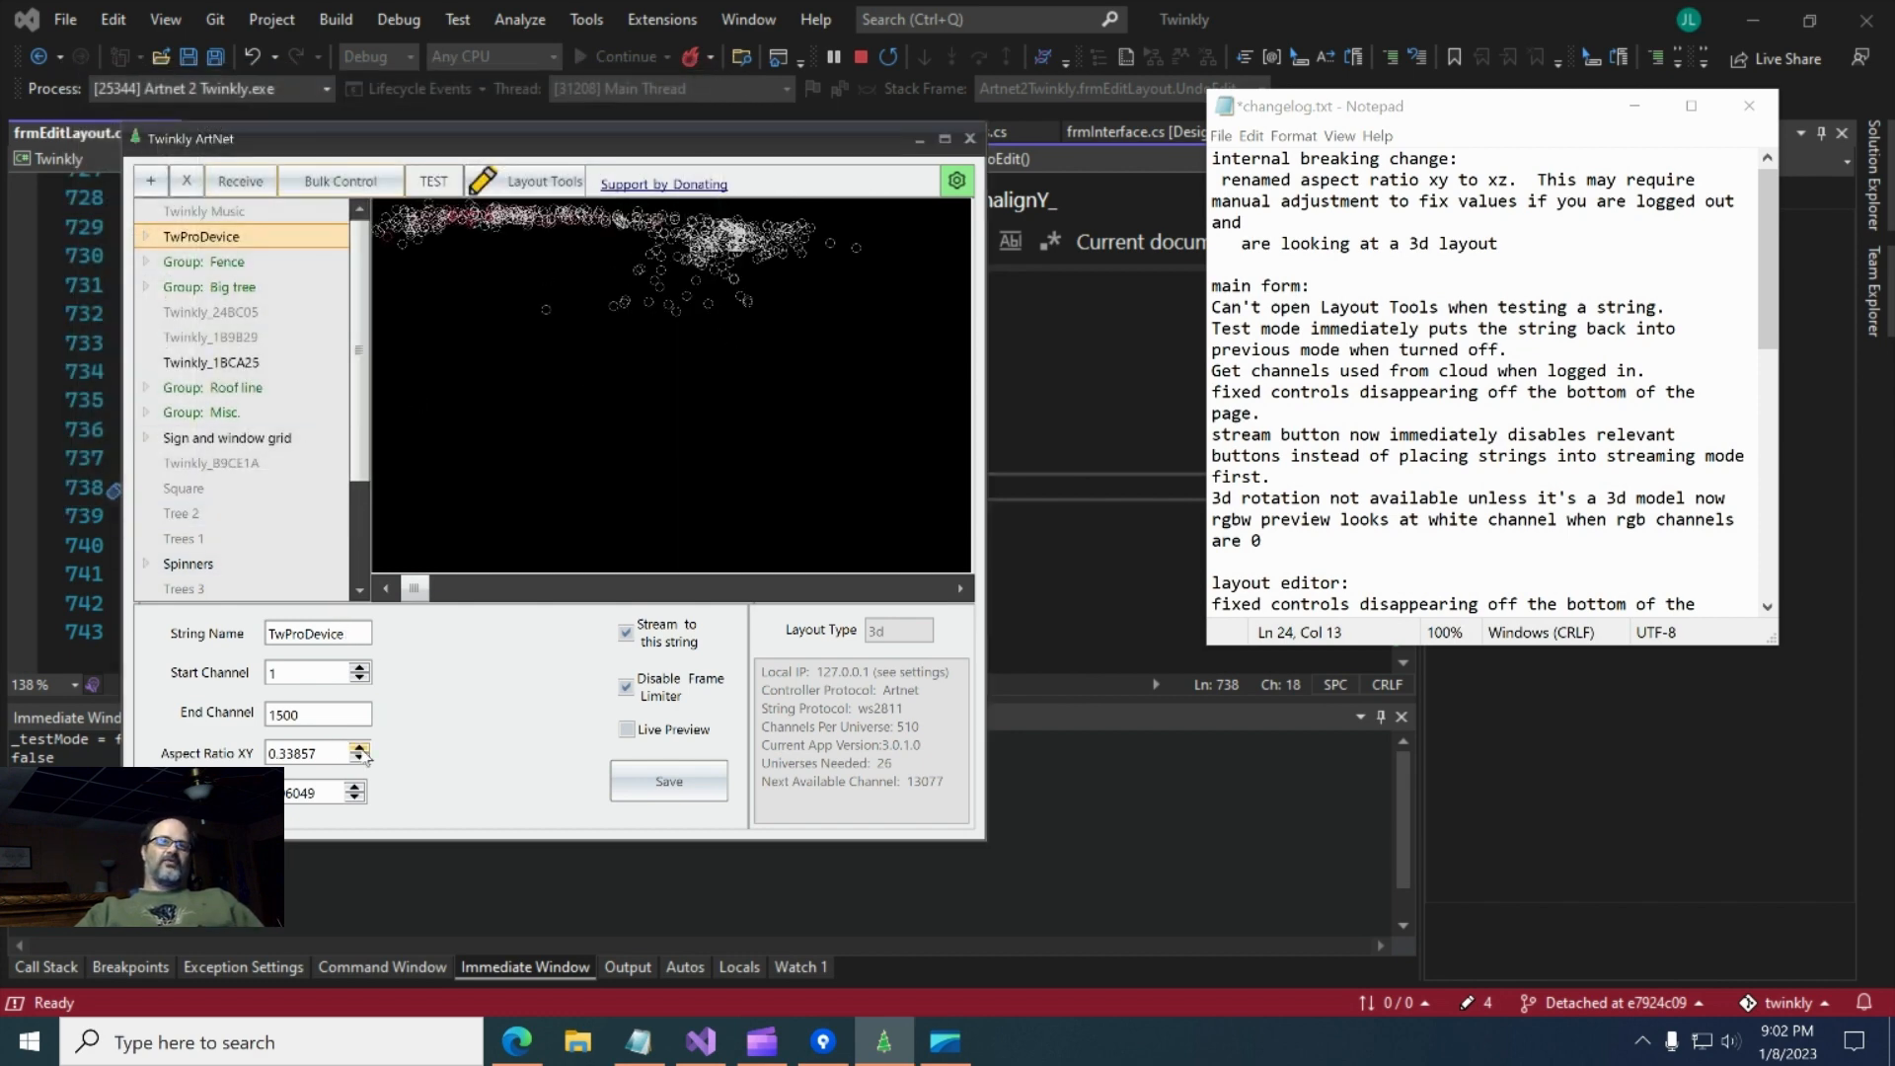
pyautogui.click(362, 749)
pyautogui.click(362, 749)
pyautogui.click(362, 749)
pyautogui.click(363, 749)
pyautogui.click(362, 749)
pyautogui.click(362, 749)
pyautogui.click(362, 749)
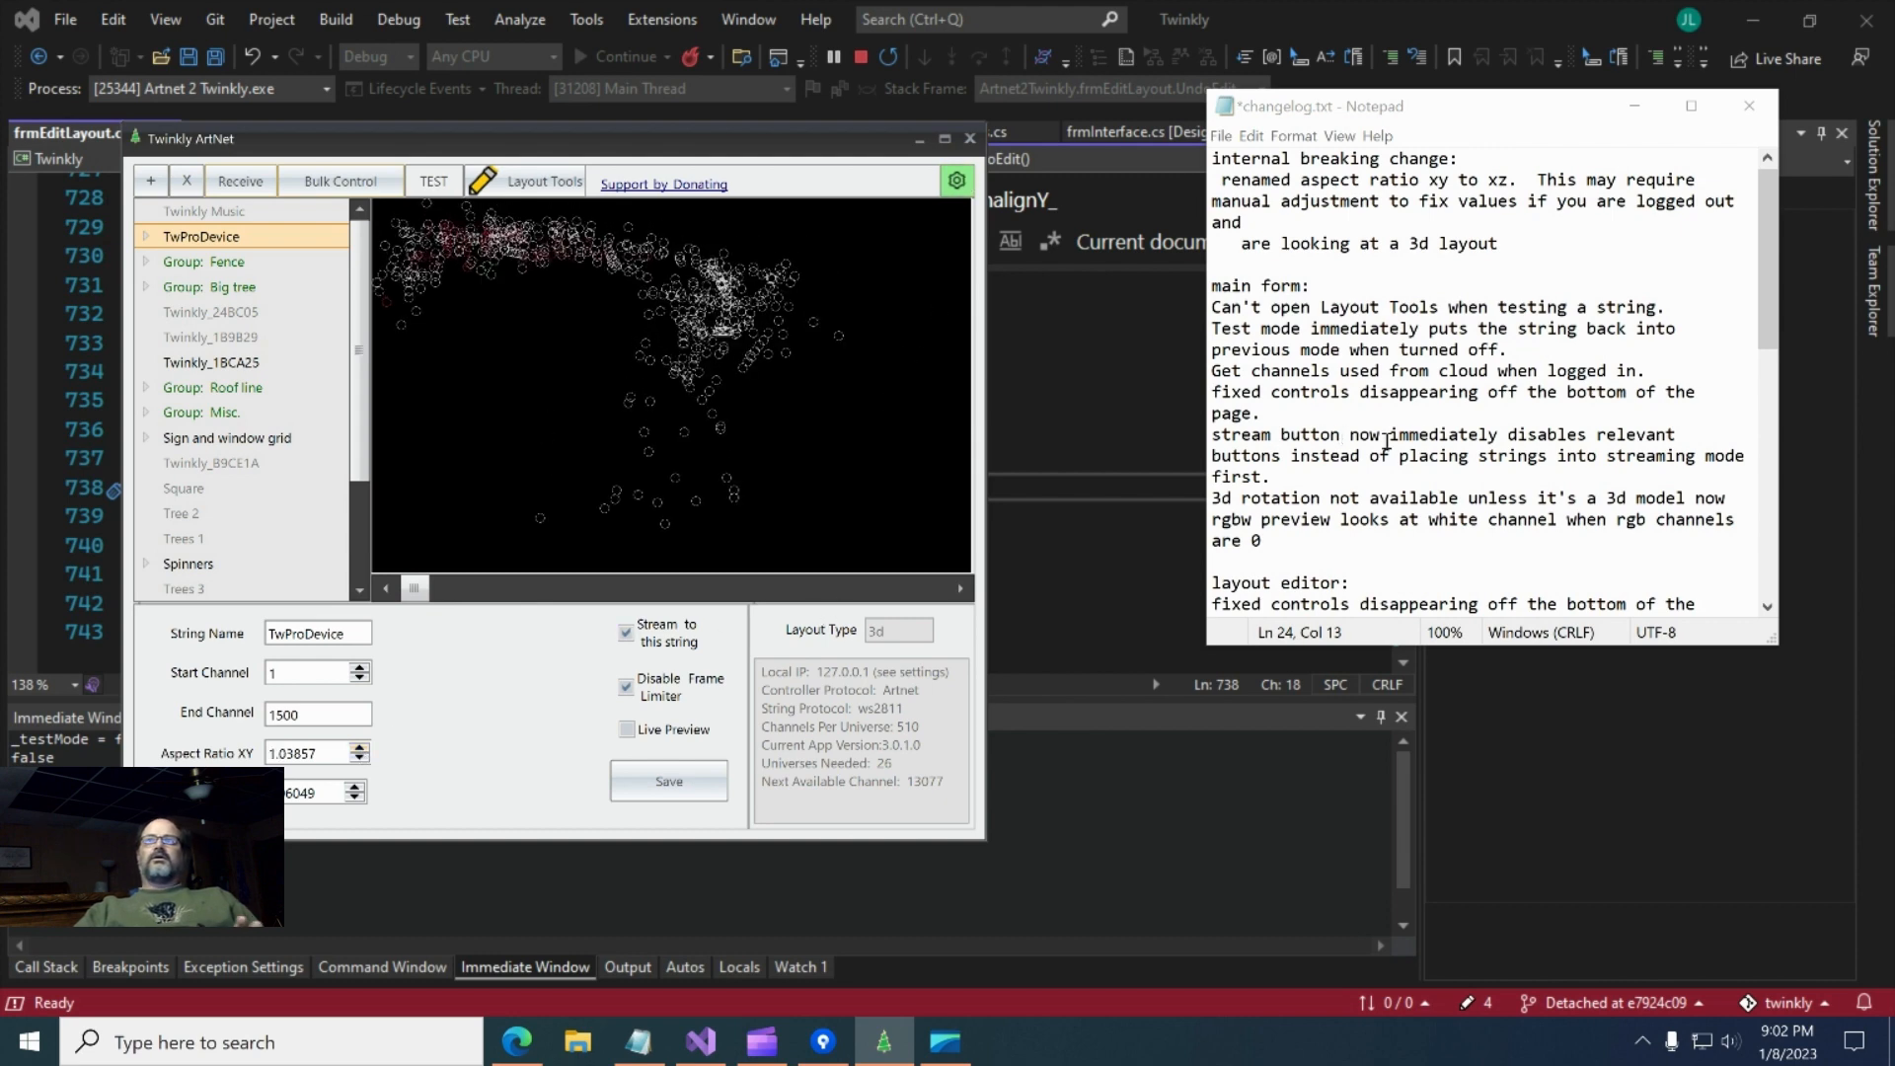
# - Review the changelog, reopen TwProDevice's layout editor at full screen, and turn on Live Output
pyautogui.scroll(-3, 1472, 422)
pyautogui.scroll(2, 1473, 422)
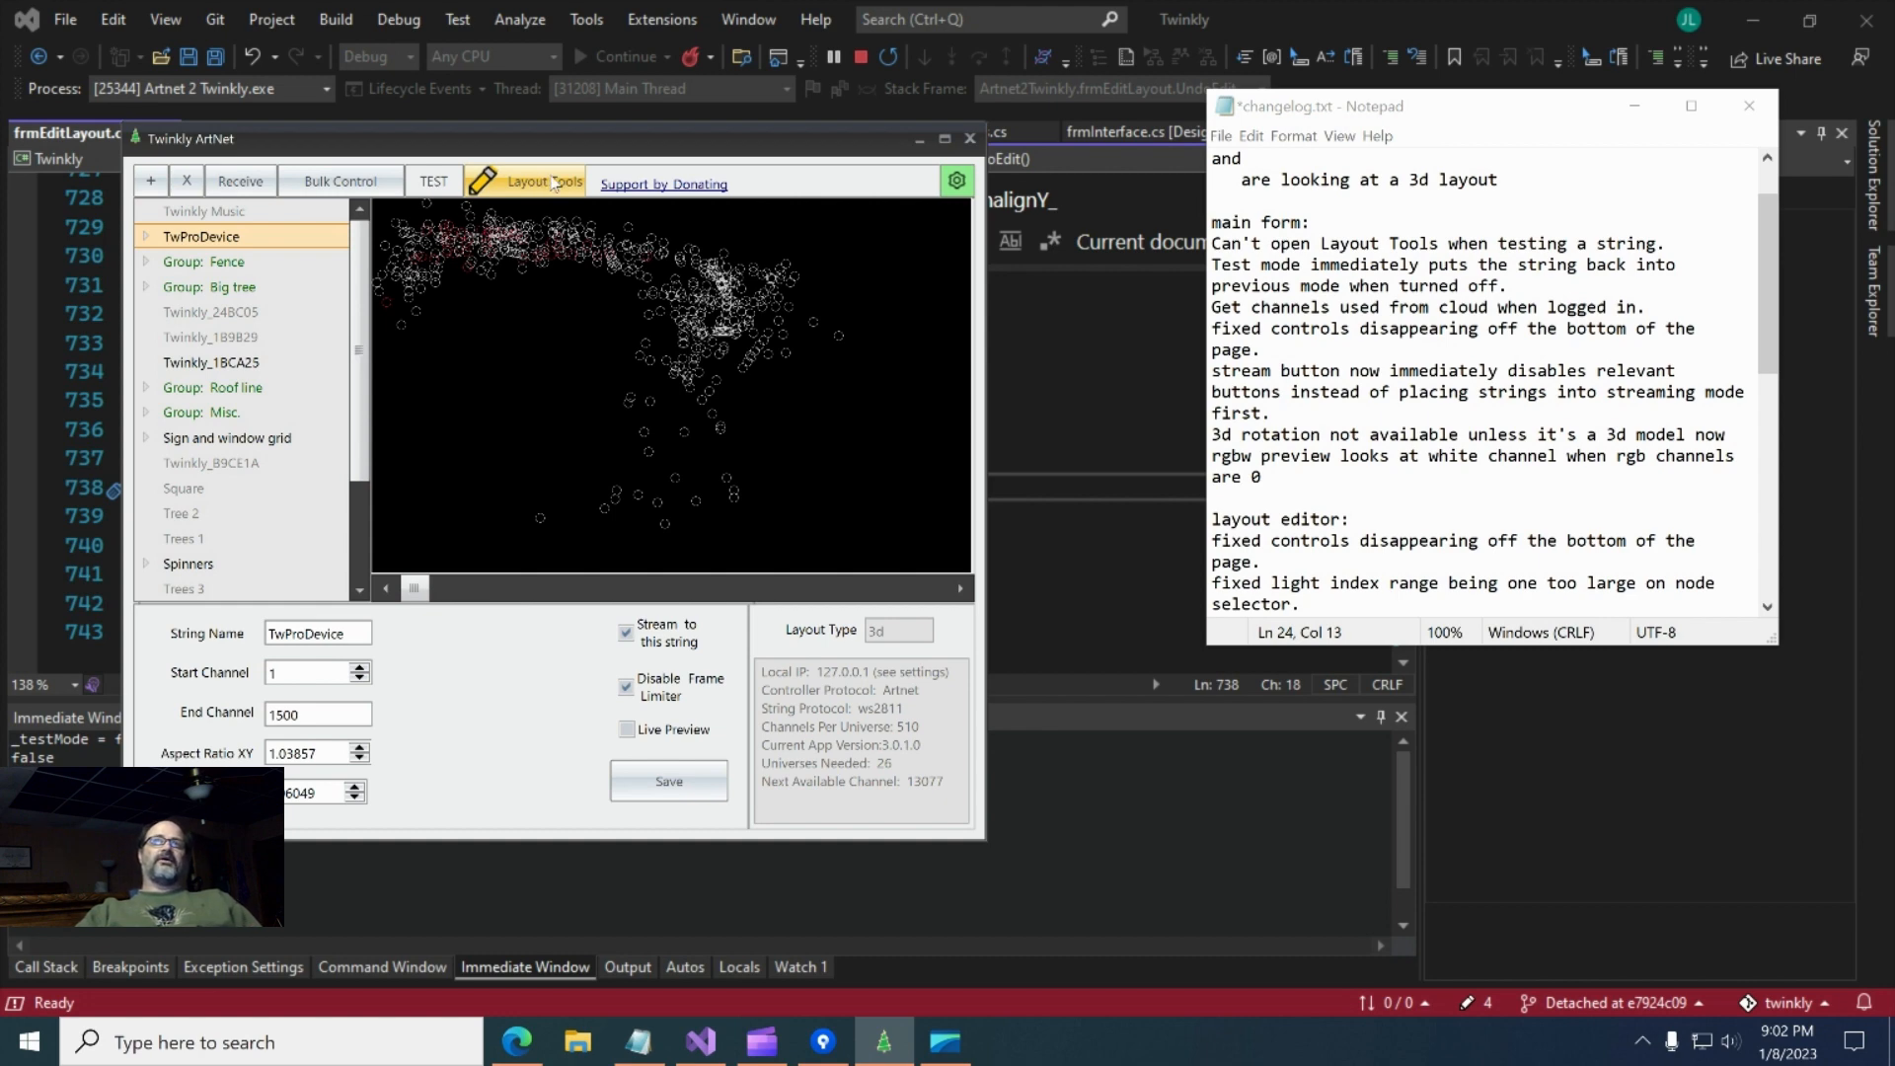
pyautogui.click(553, 183)
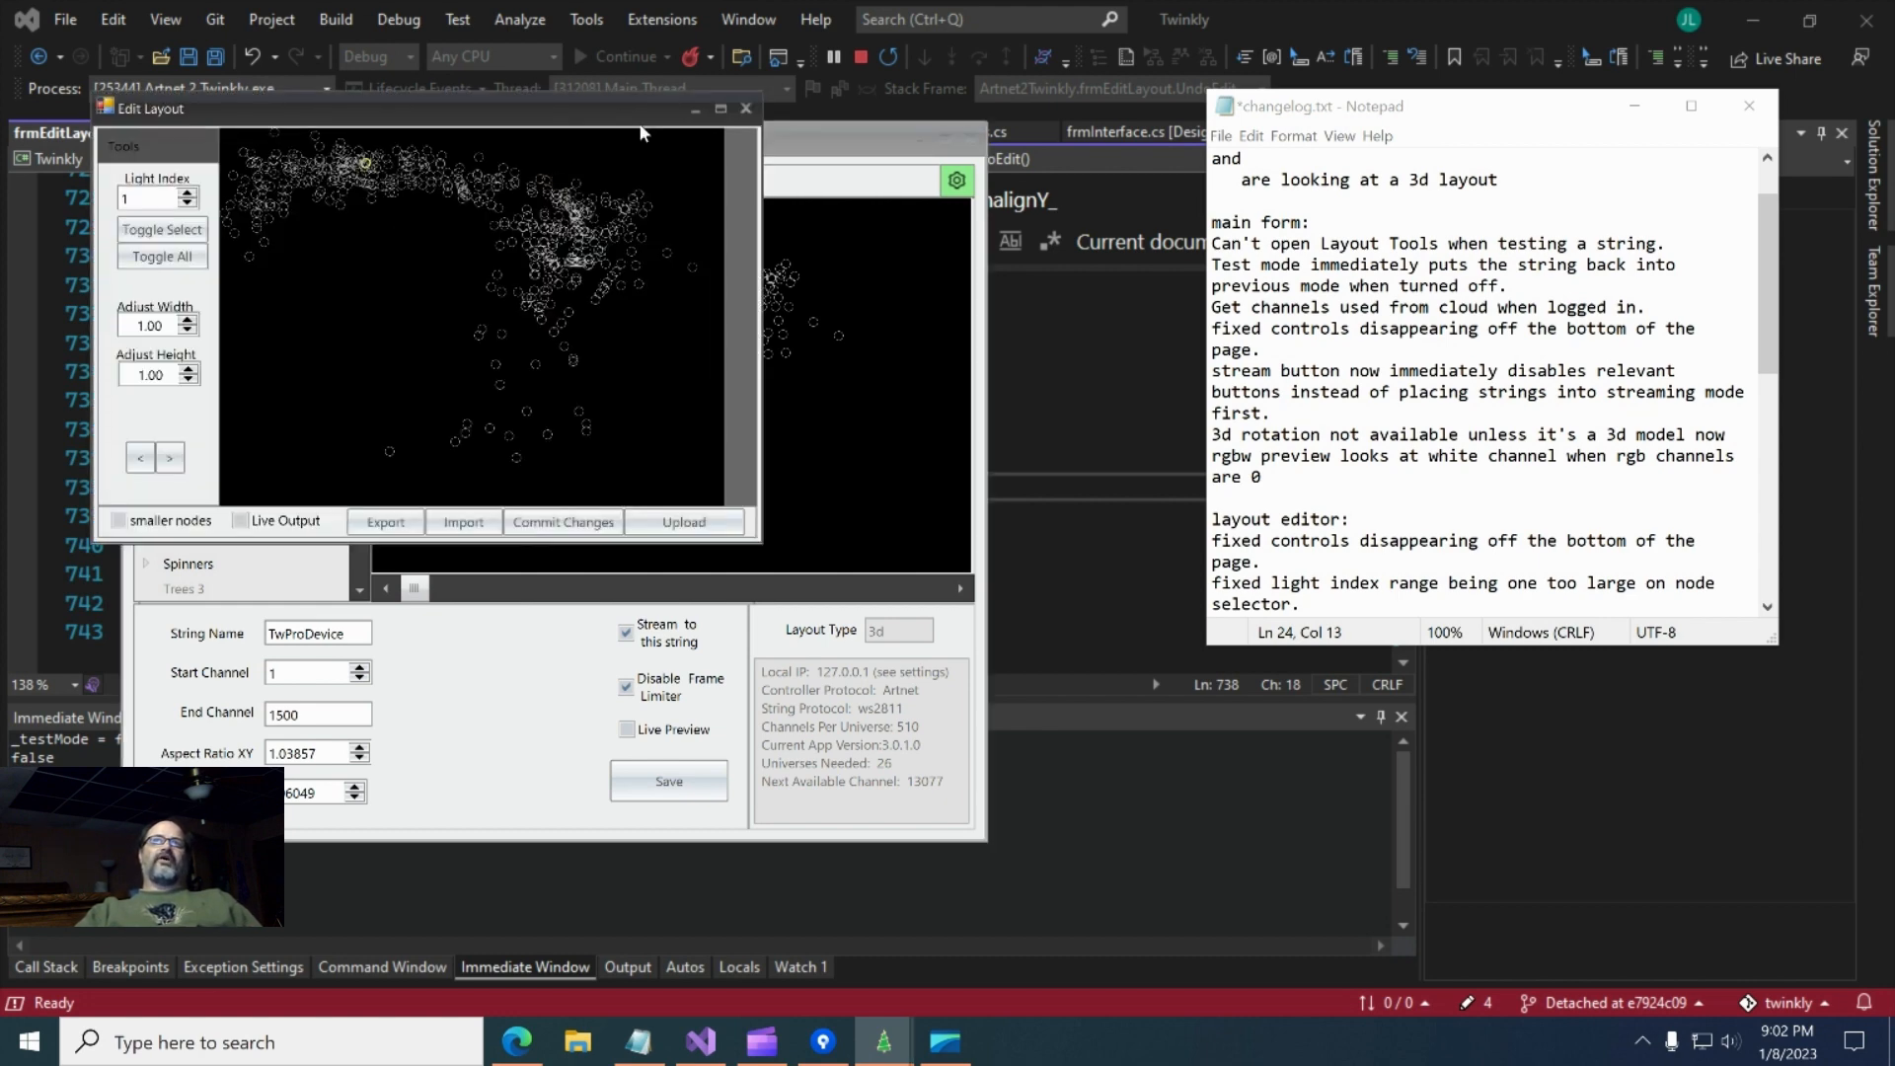
pyautogui.click(716, 109)
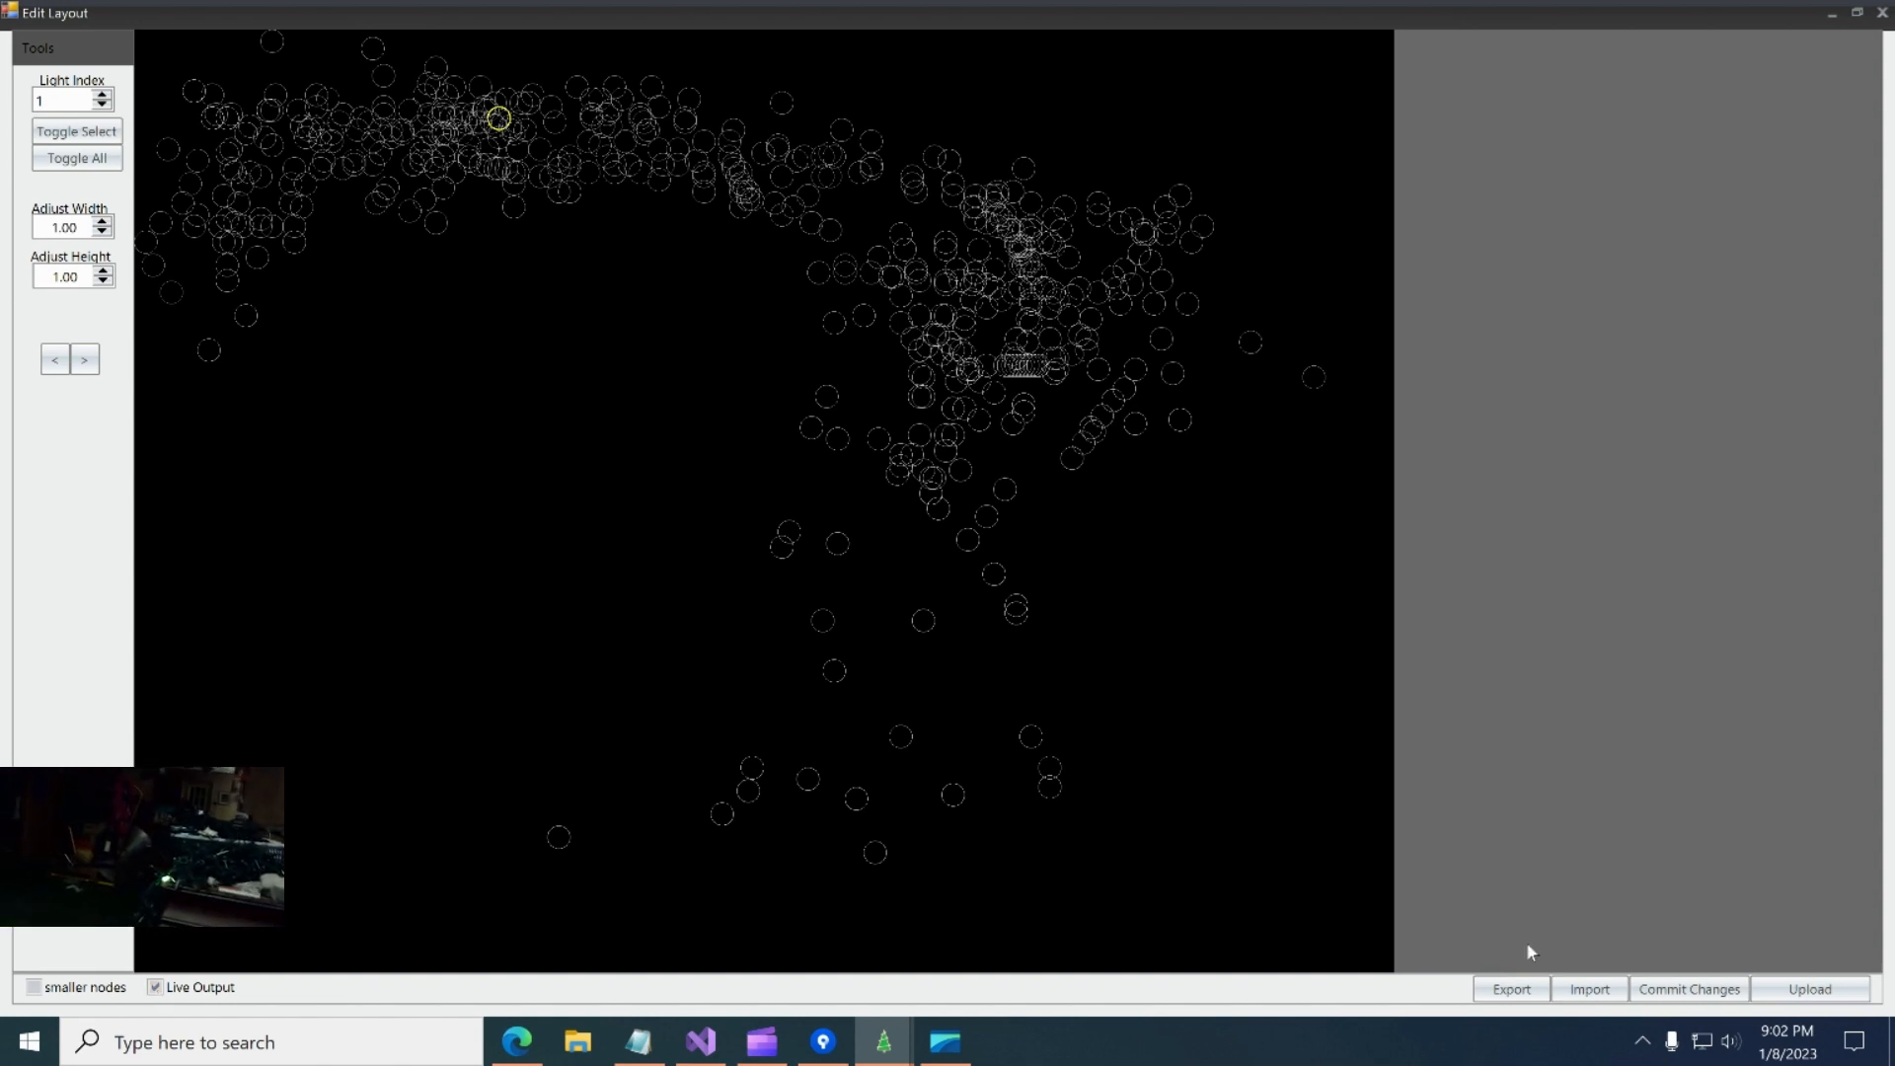
pyautogui.click(468, 144)
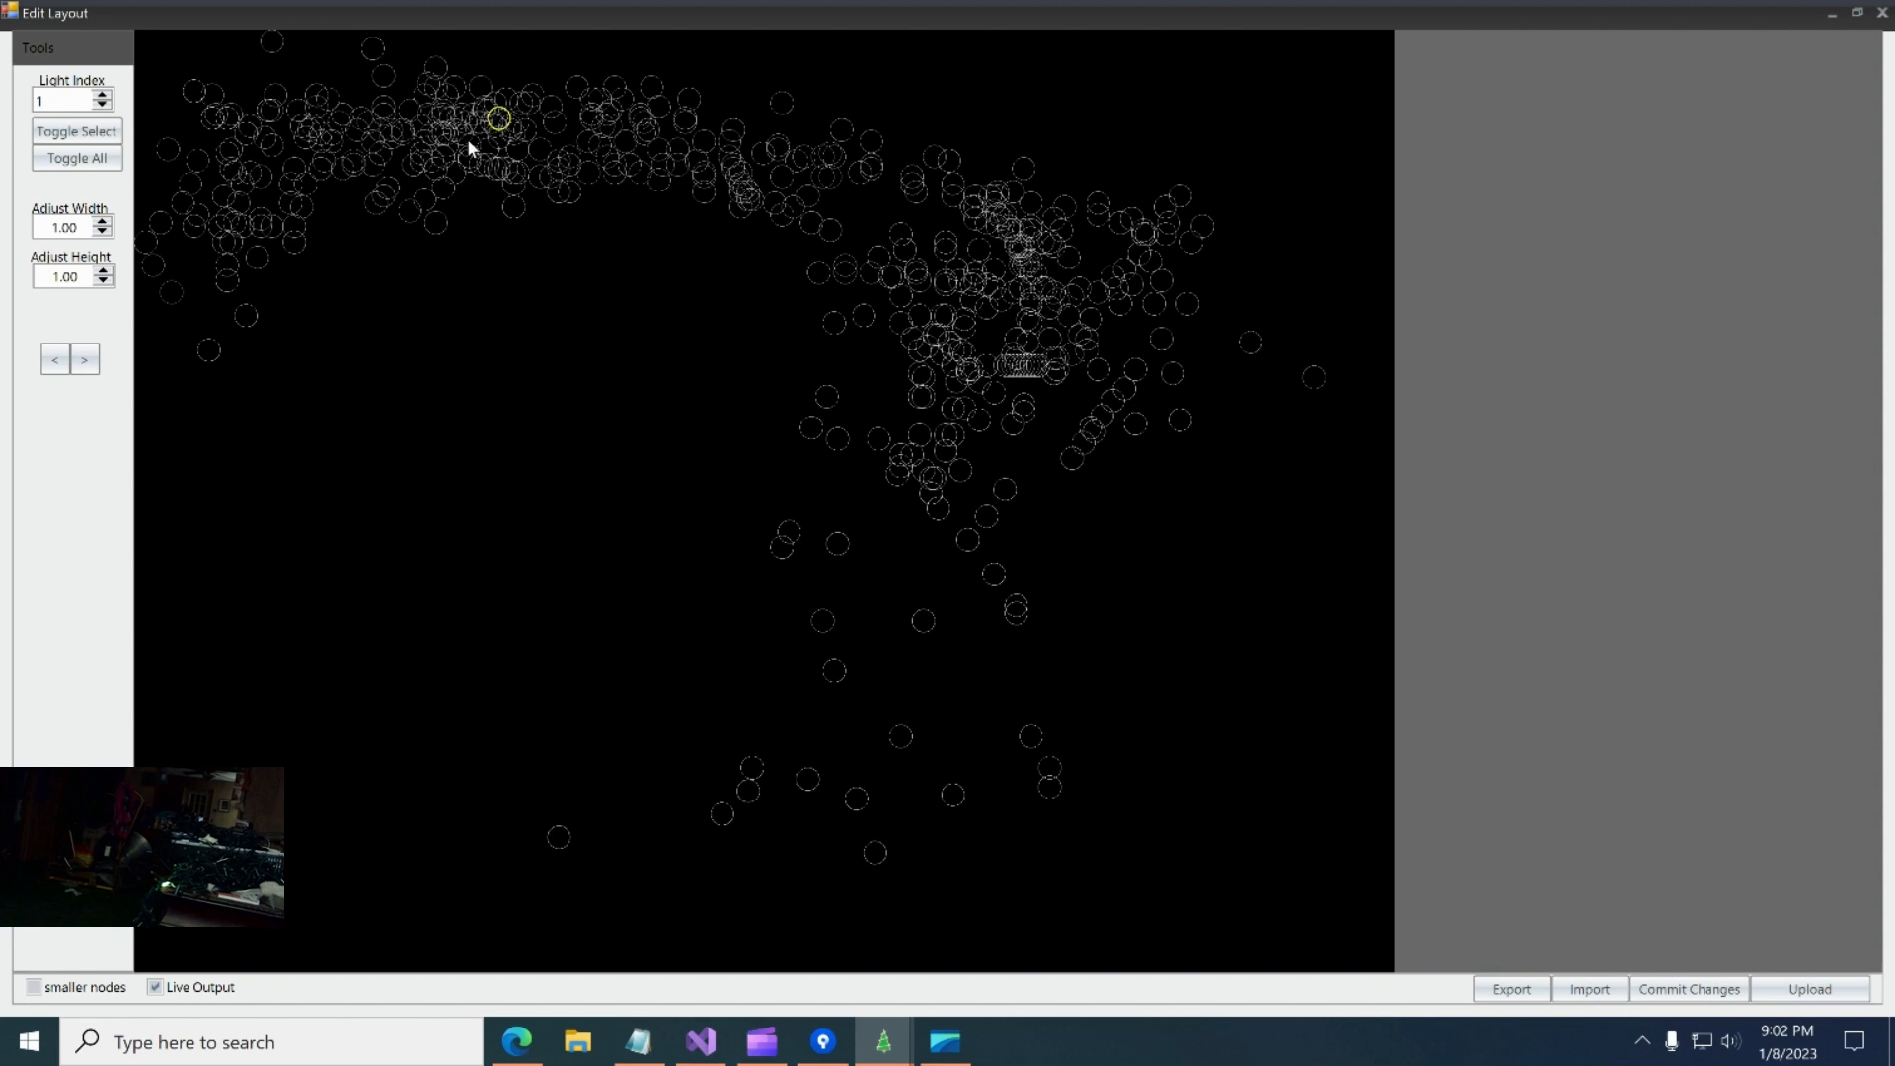
# - Try the live output by picking lights 129 and 222, and box-select the central cluster of nodes before clearing the selection
pyautogui.click(508, 128)
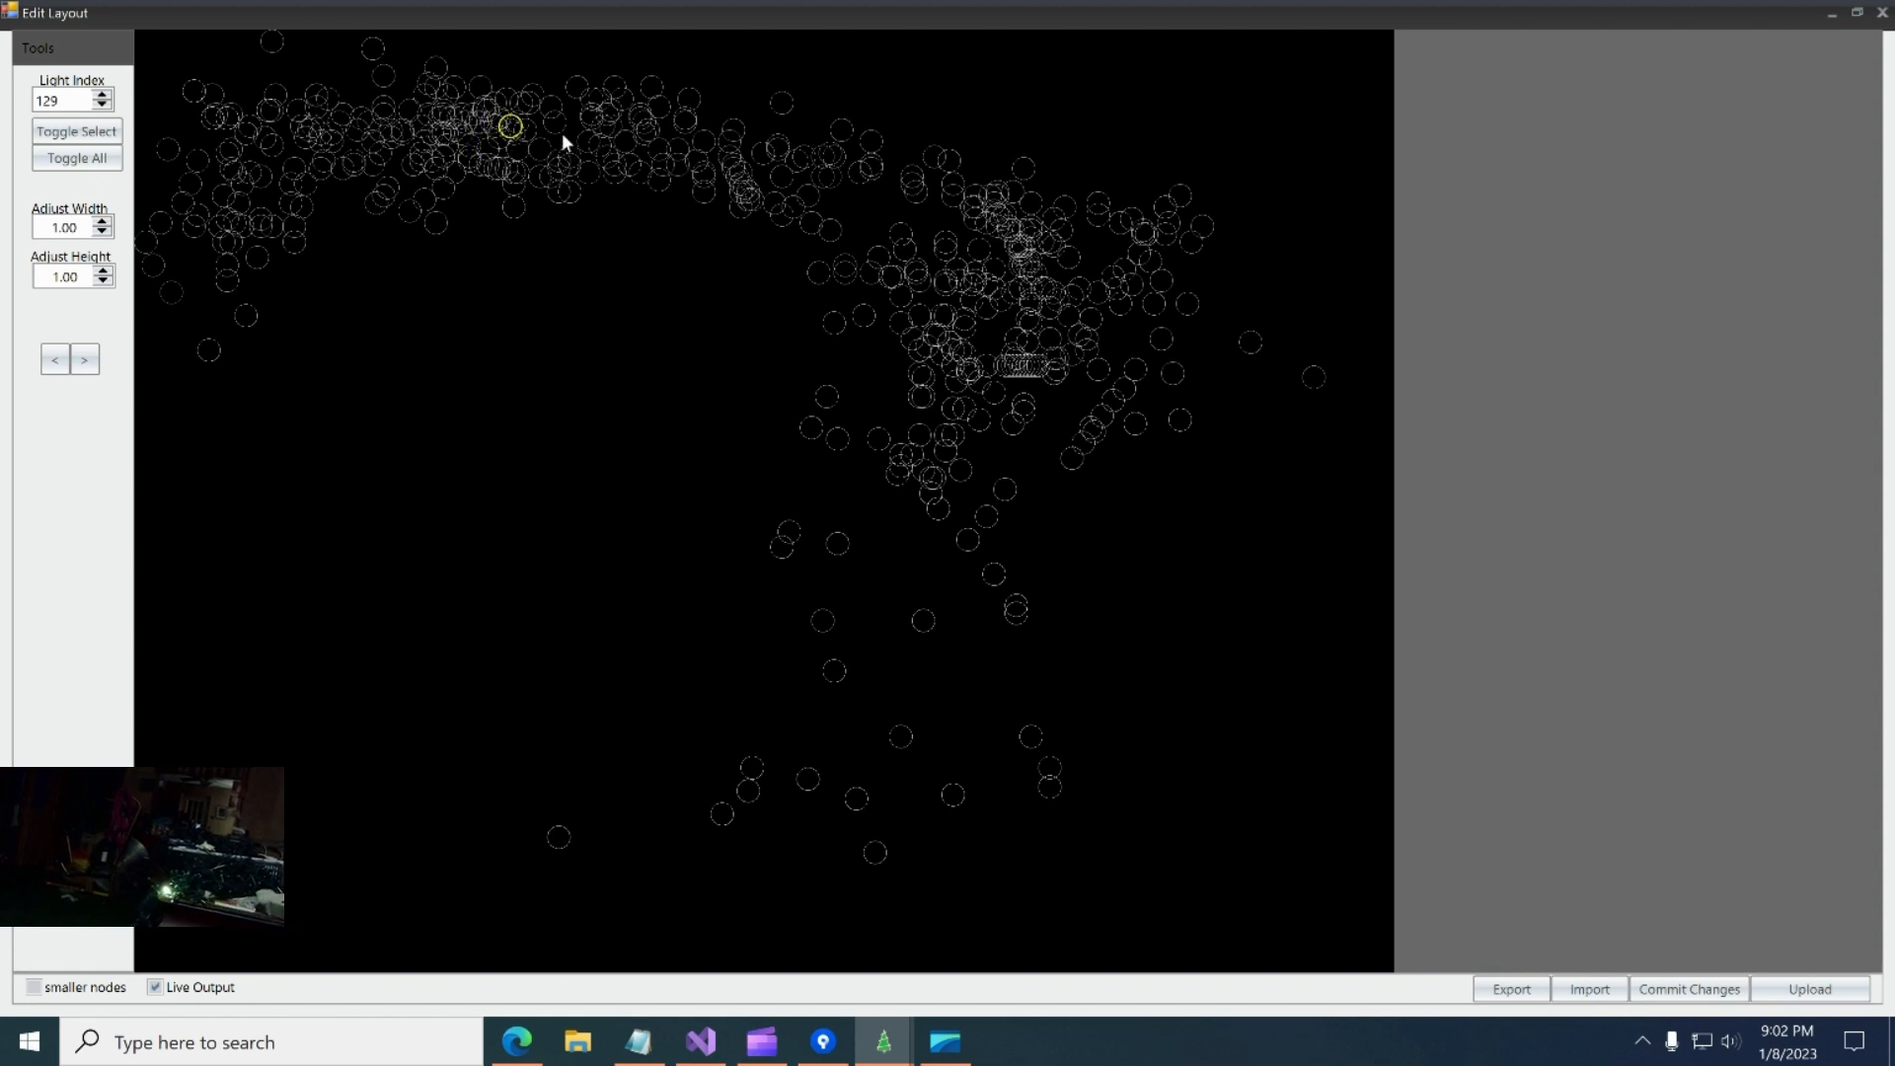
pyautogui.click(537, 100)
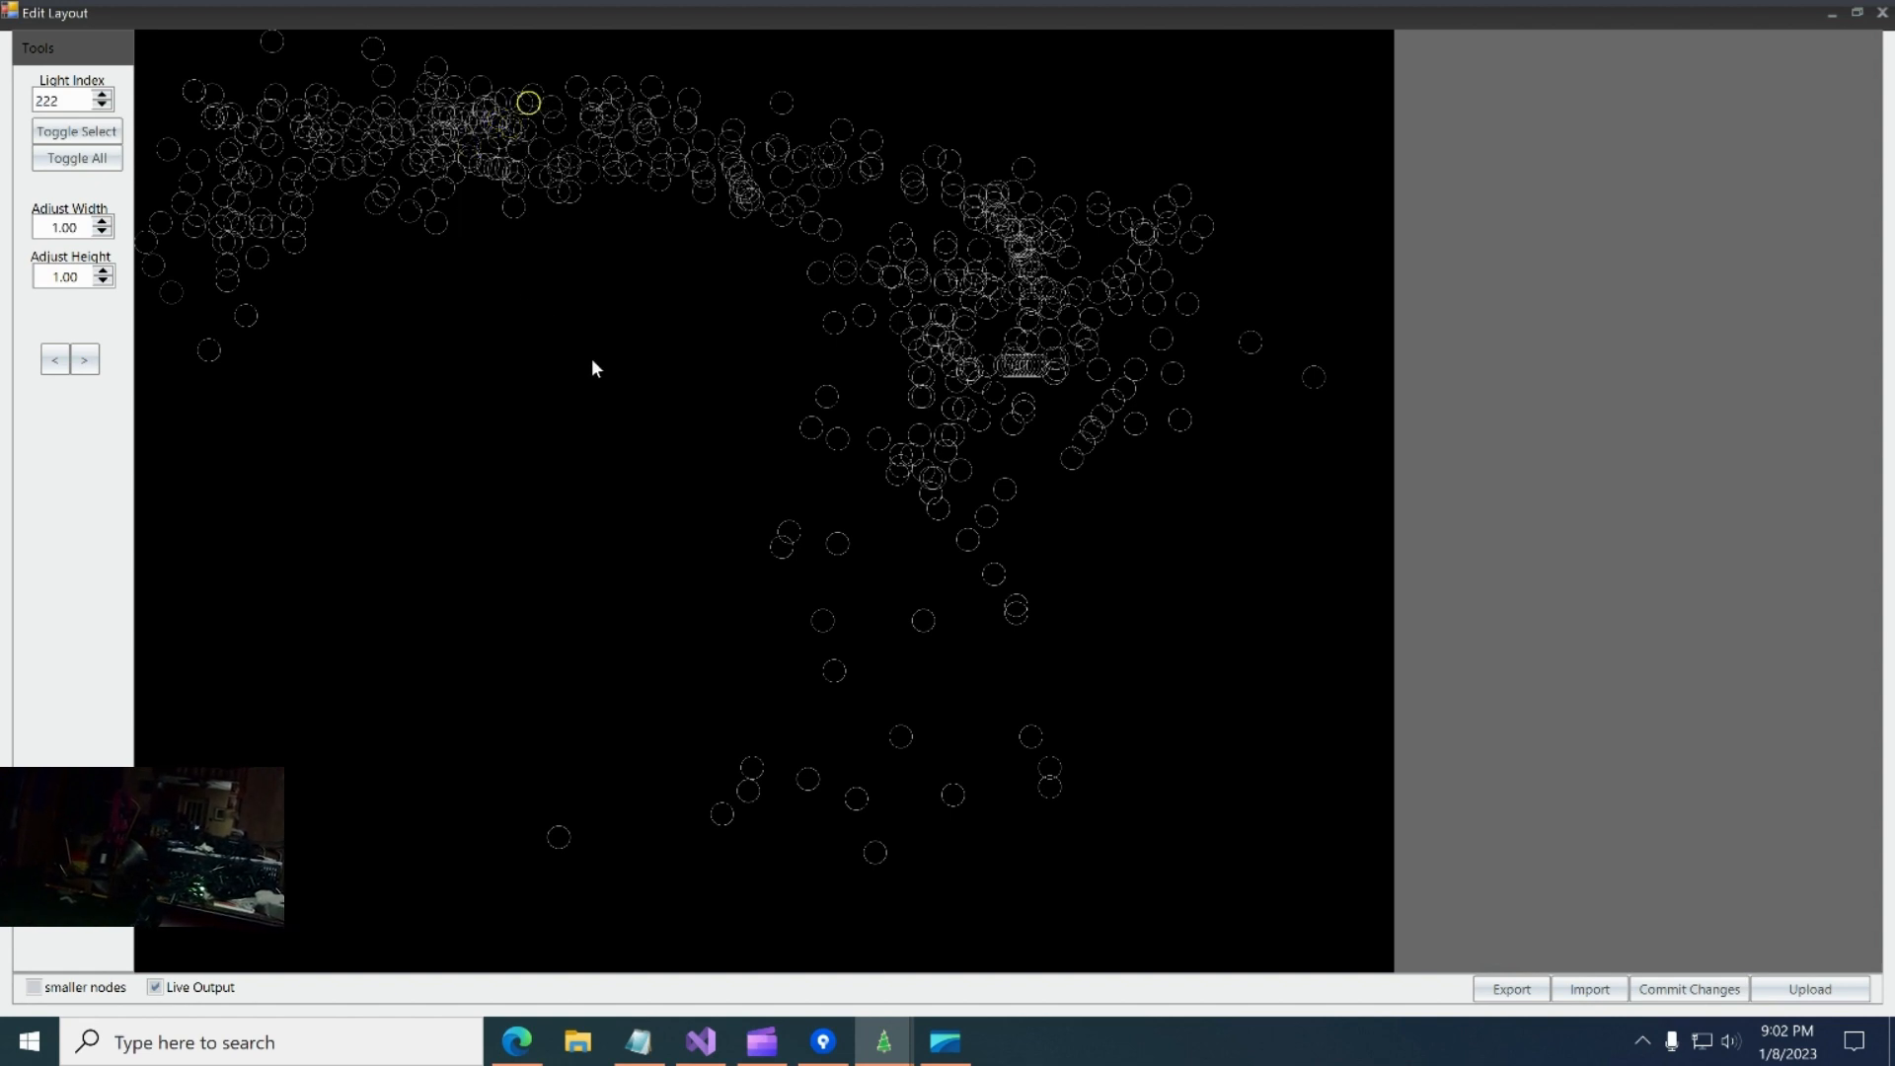
pyautogui.moveTo(580, 266); pyautogui.dragTo(1029, 736)
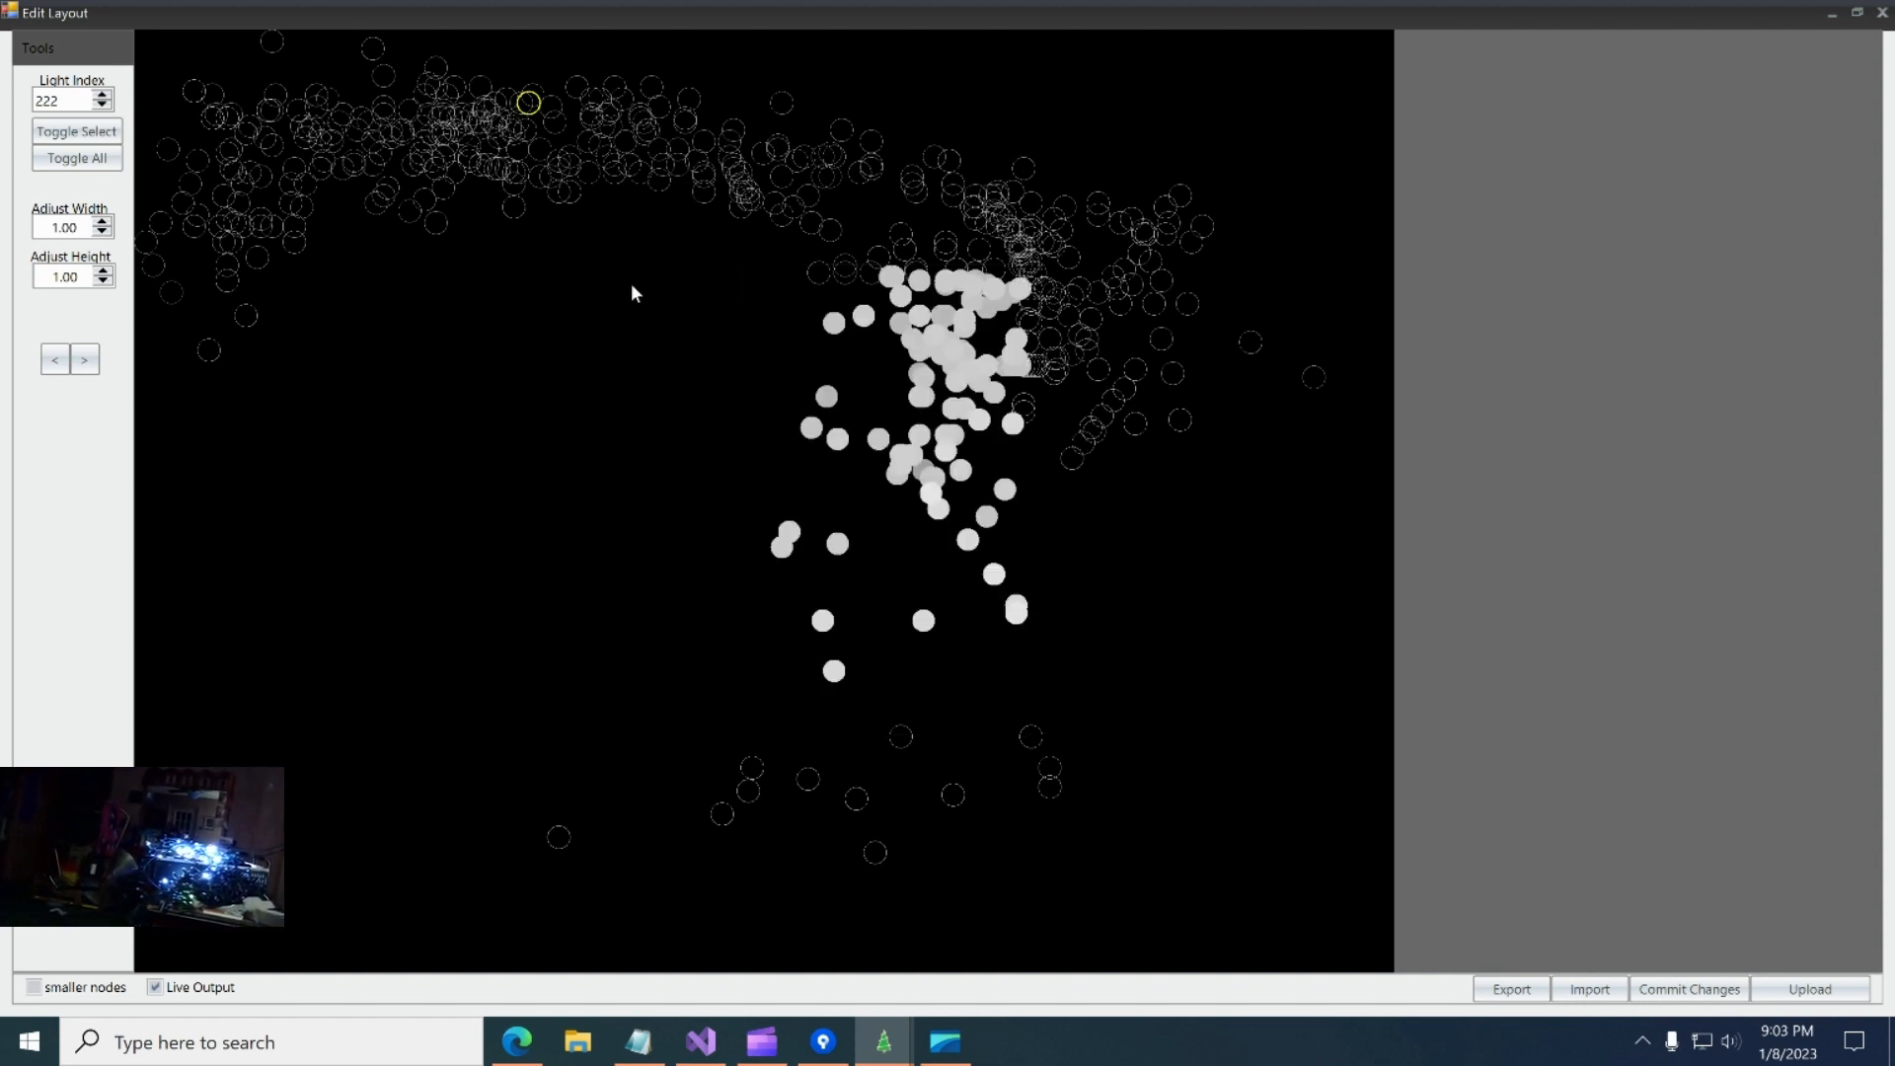
pyautogui.click(286, 836)
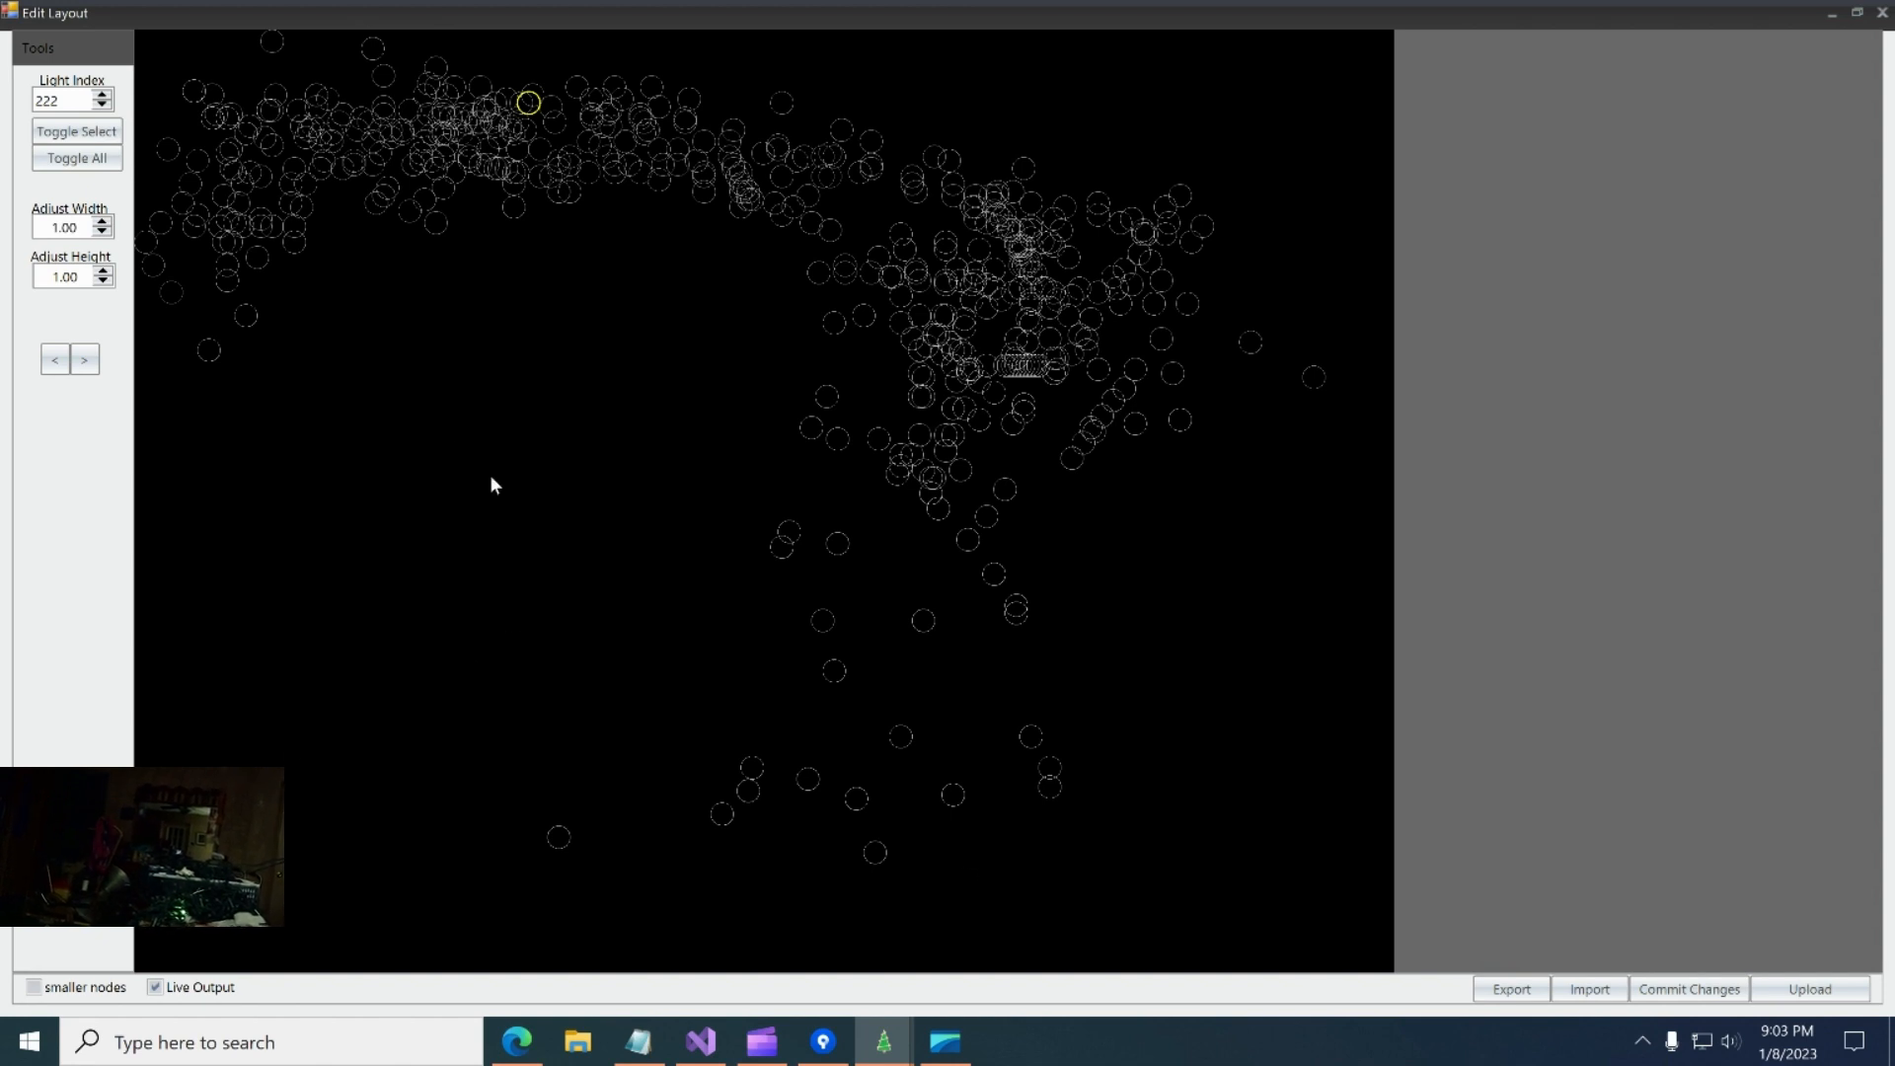
# - Step the Light Index down to 212 to check the live output of the indexed bulb
pyautogui.click(101, 105)
pyautogui.click(101, 105)
pyautogui.click(102, 104)
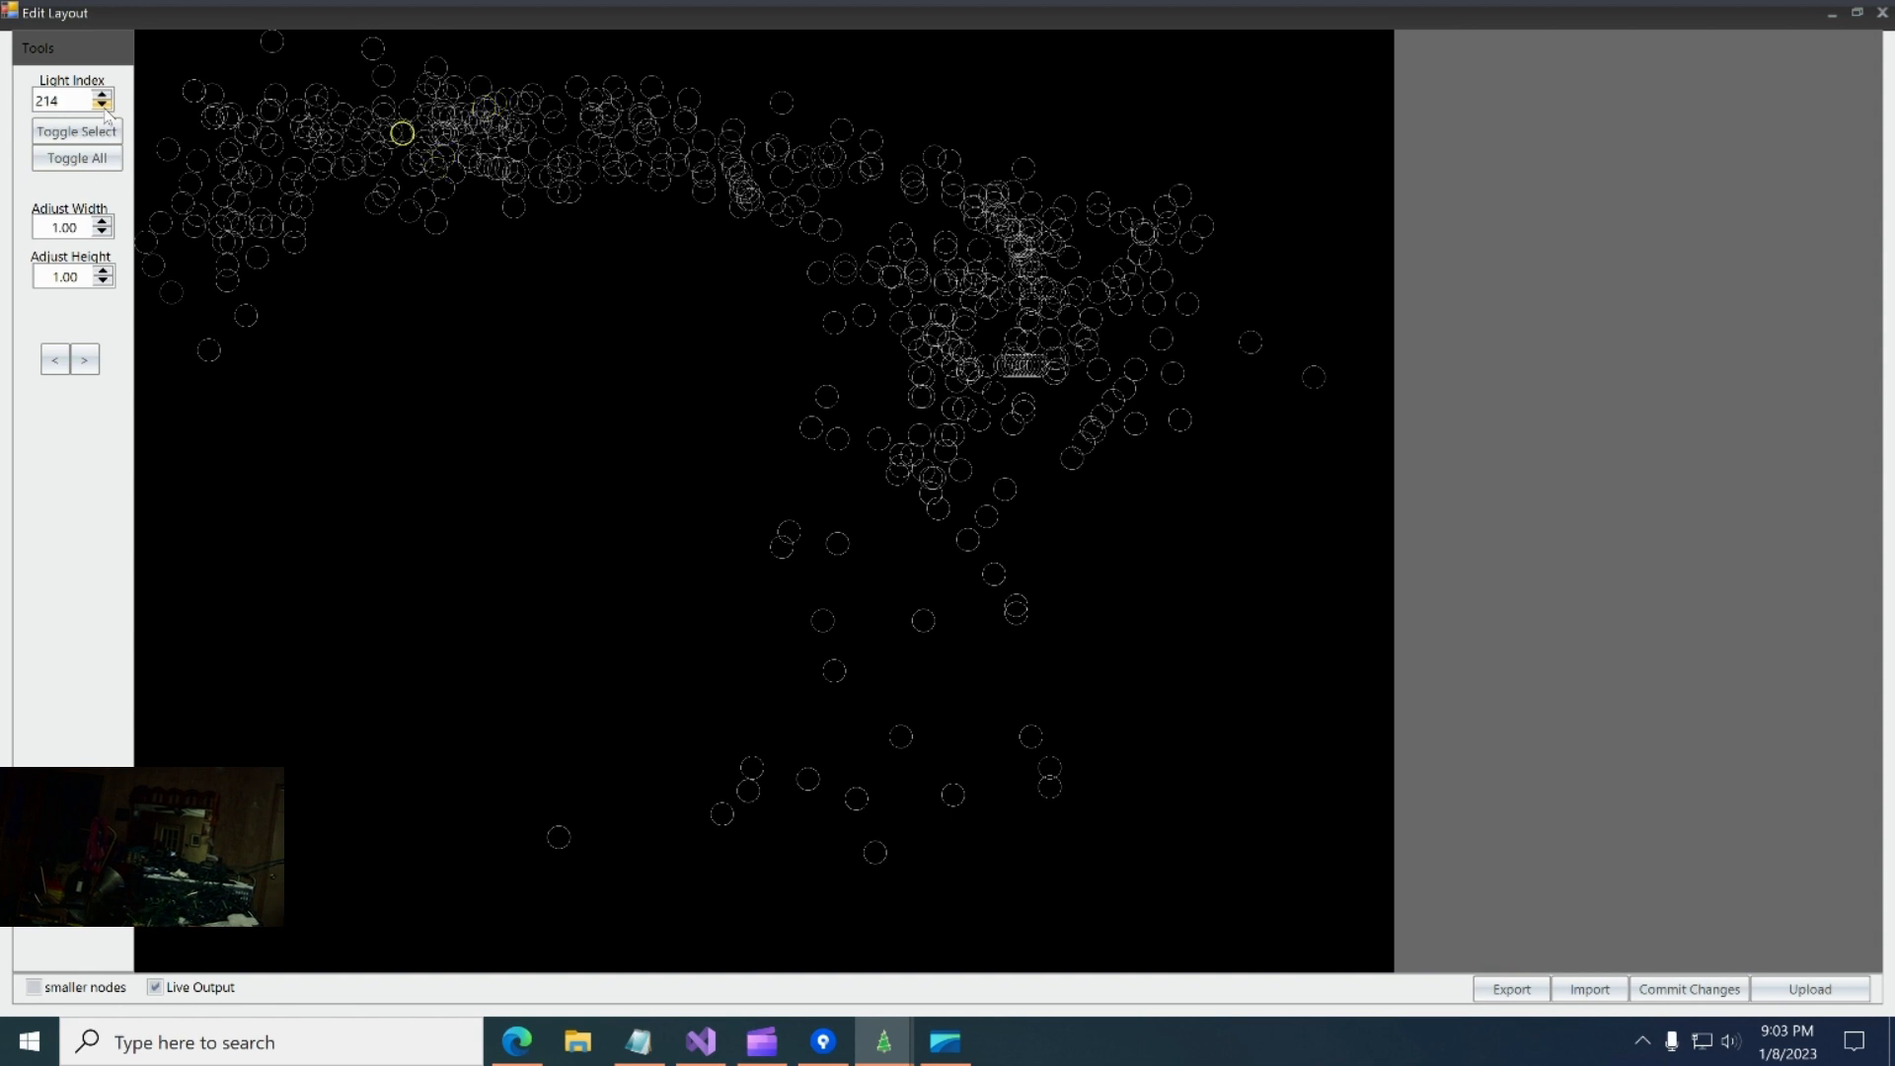
pyautogui.click(102, 105)
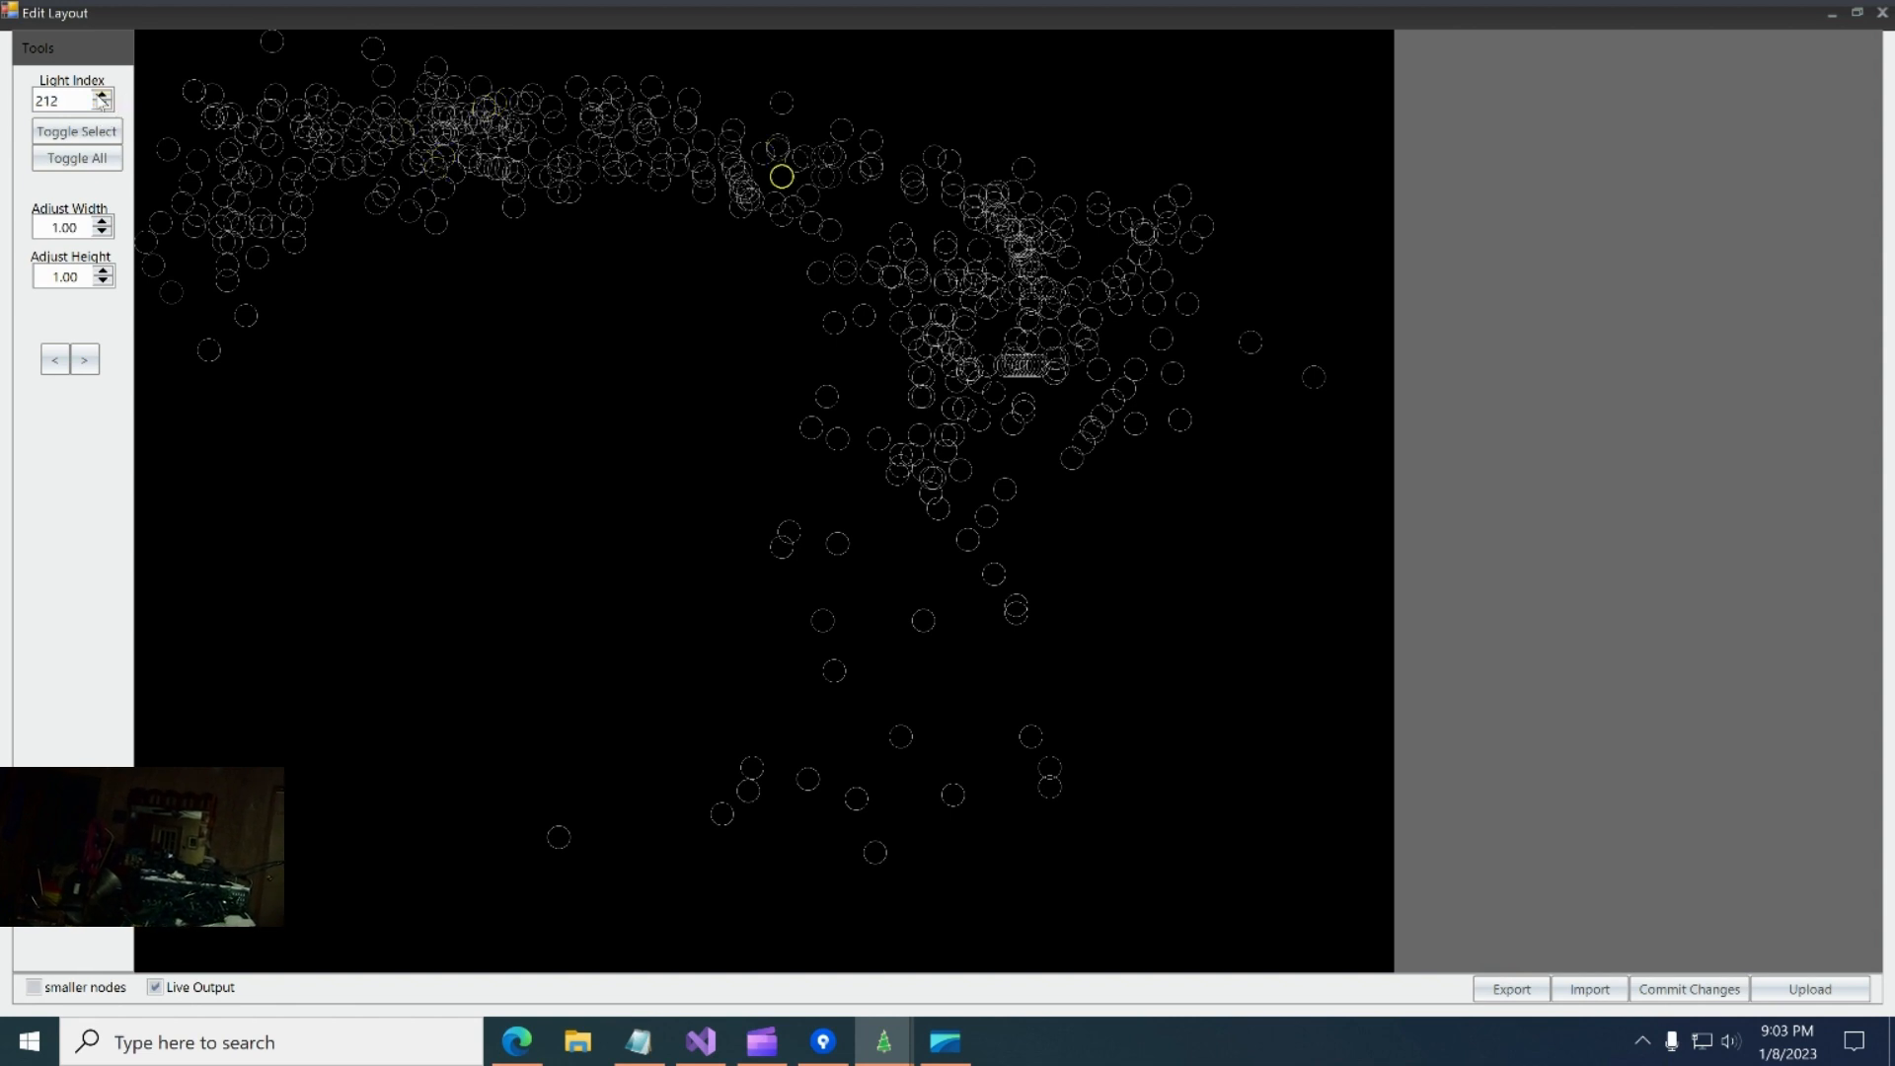
# - Step the Light Index up to 273 with live output on, and close the layout editor without committing the edits
pyautogui.click(101, 96)
pyautogui.click(102, 96)
pyautogui.click(102, 96)
pyautogui.click(101, 95)
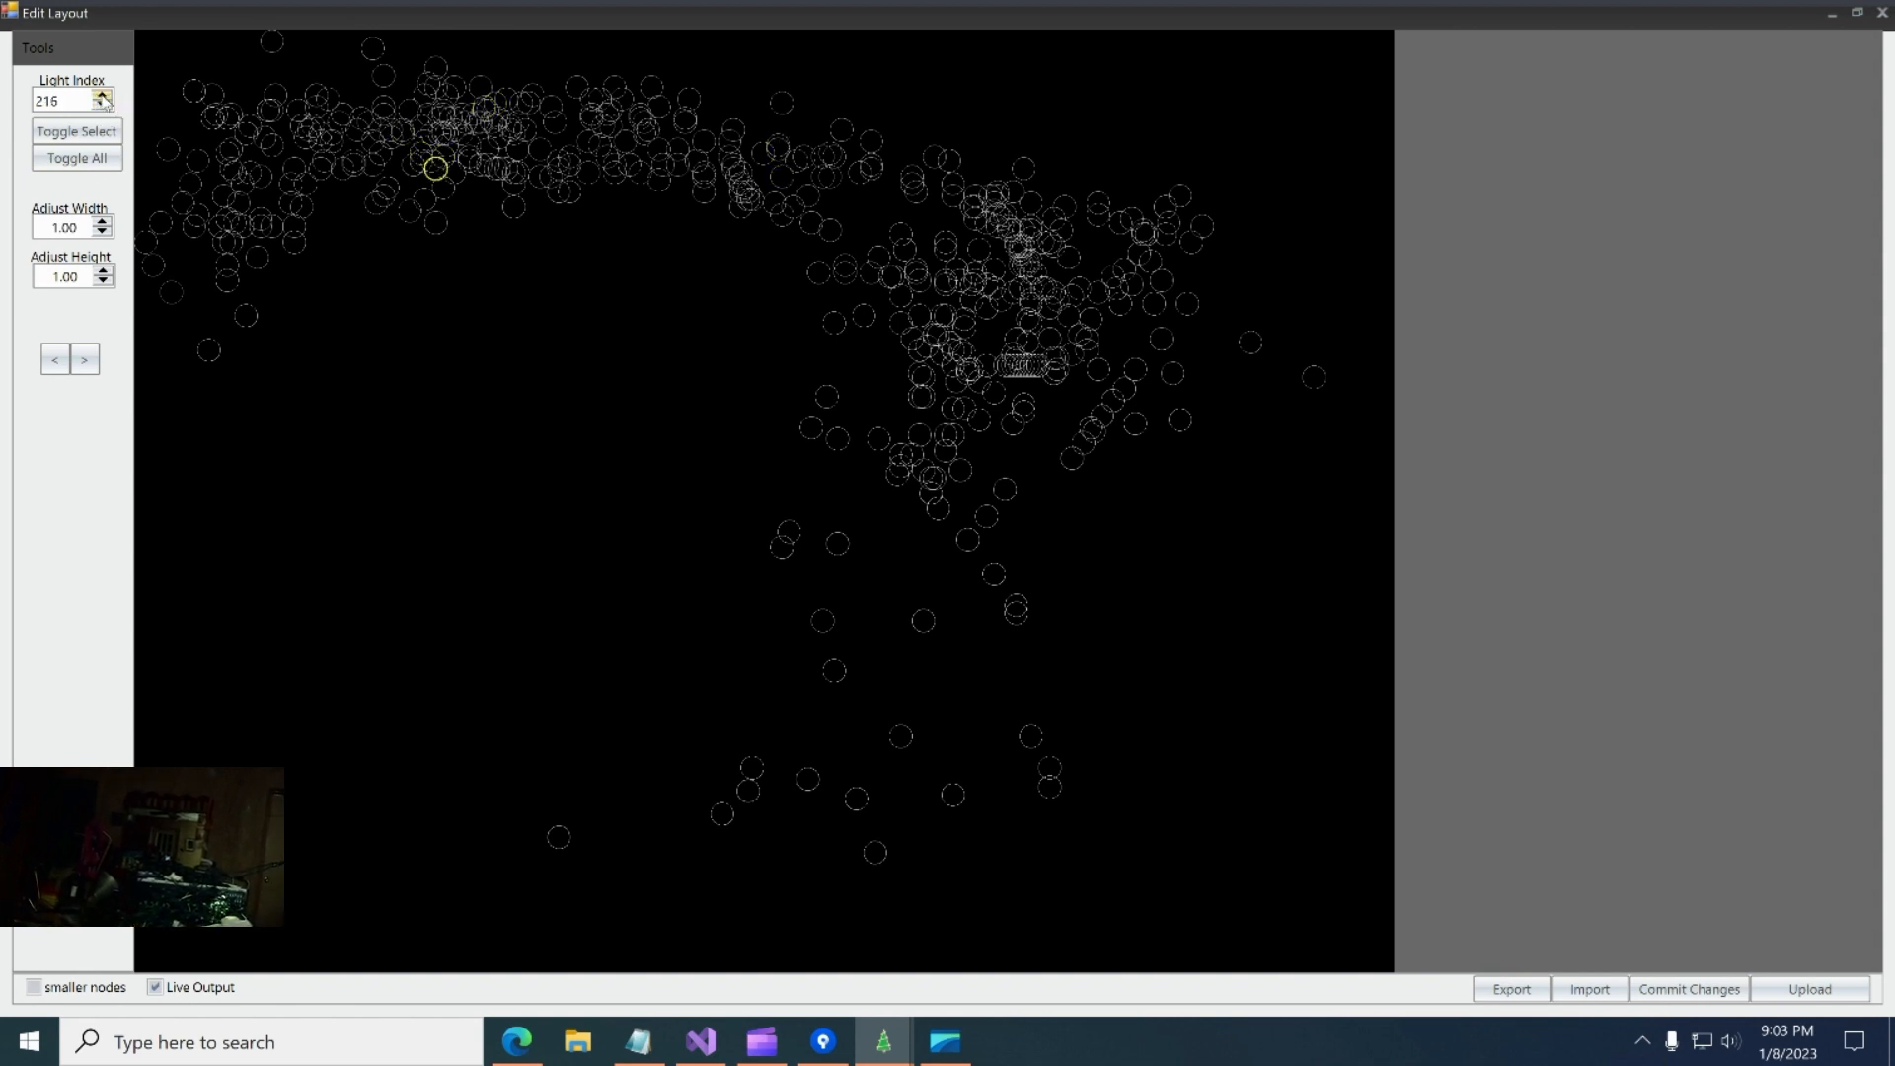
pyautogui.click(101, 95)
pyautogui.click(101, 96)
pyautogui.click(102, 96)
pyautogui.click(101, 95)
pyautogui.click(101, 96)
pyautogui.click(101, 96)
pyautogui.click(102, 96)
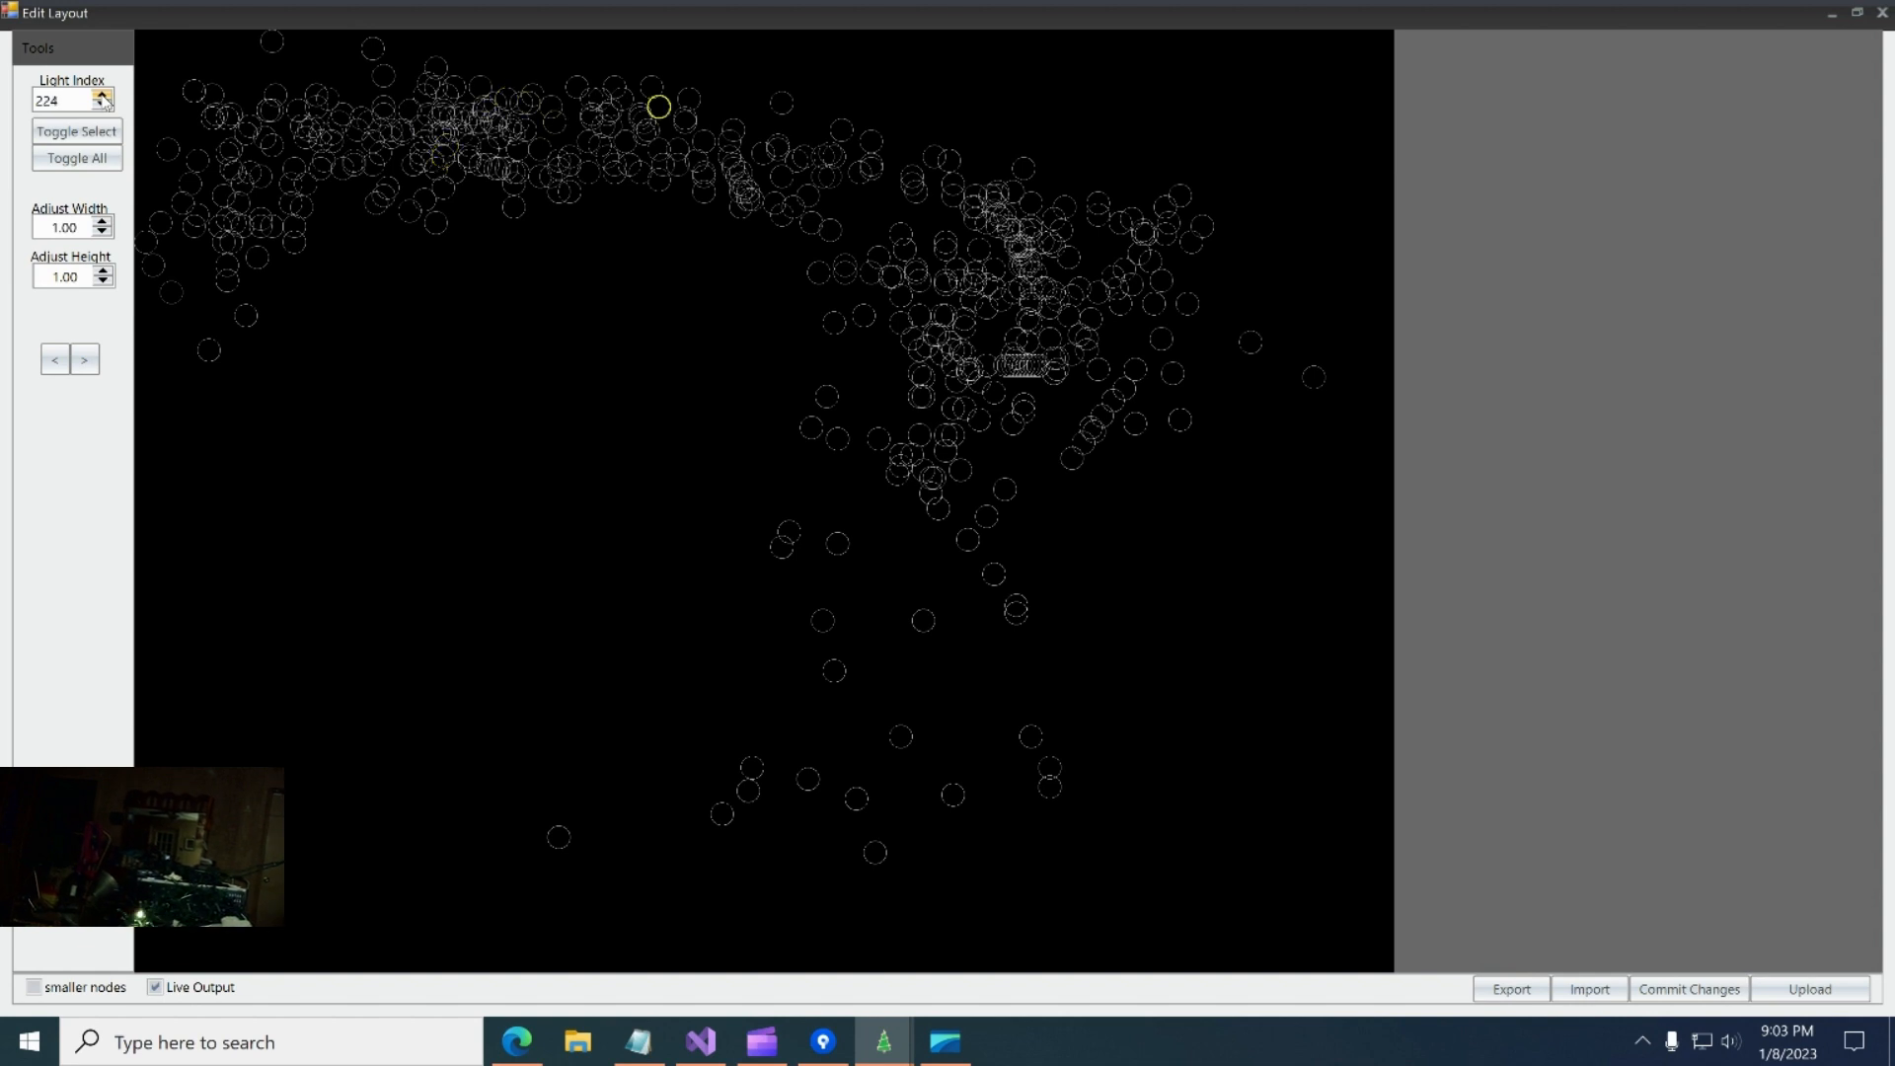
pyautogui.click(102, 95)
pyautogui.click(102, 96)
pyautogui.doubleClick(102, 96)
pyautogui.click(101, 96)
pyautogui.doubleClick(102, 96)
pyautogui.doubleClick(102, 95)
pyautogui.click(102, 96)
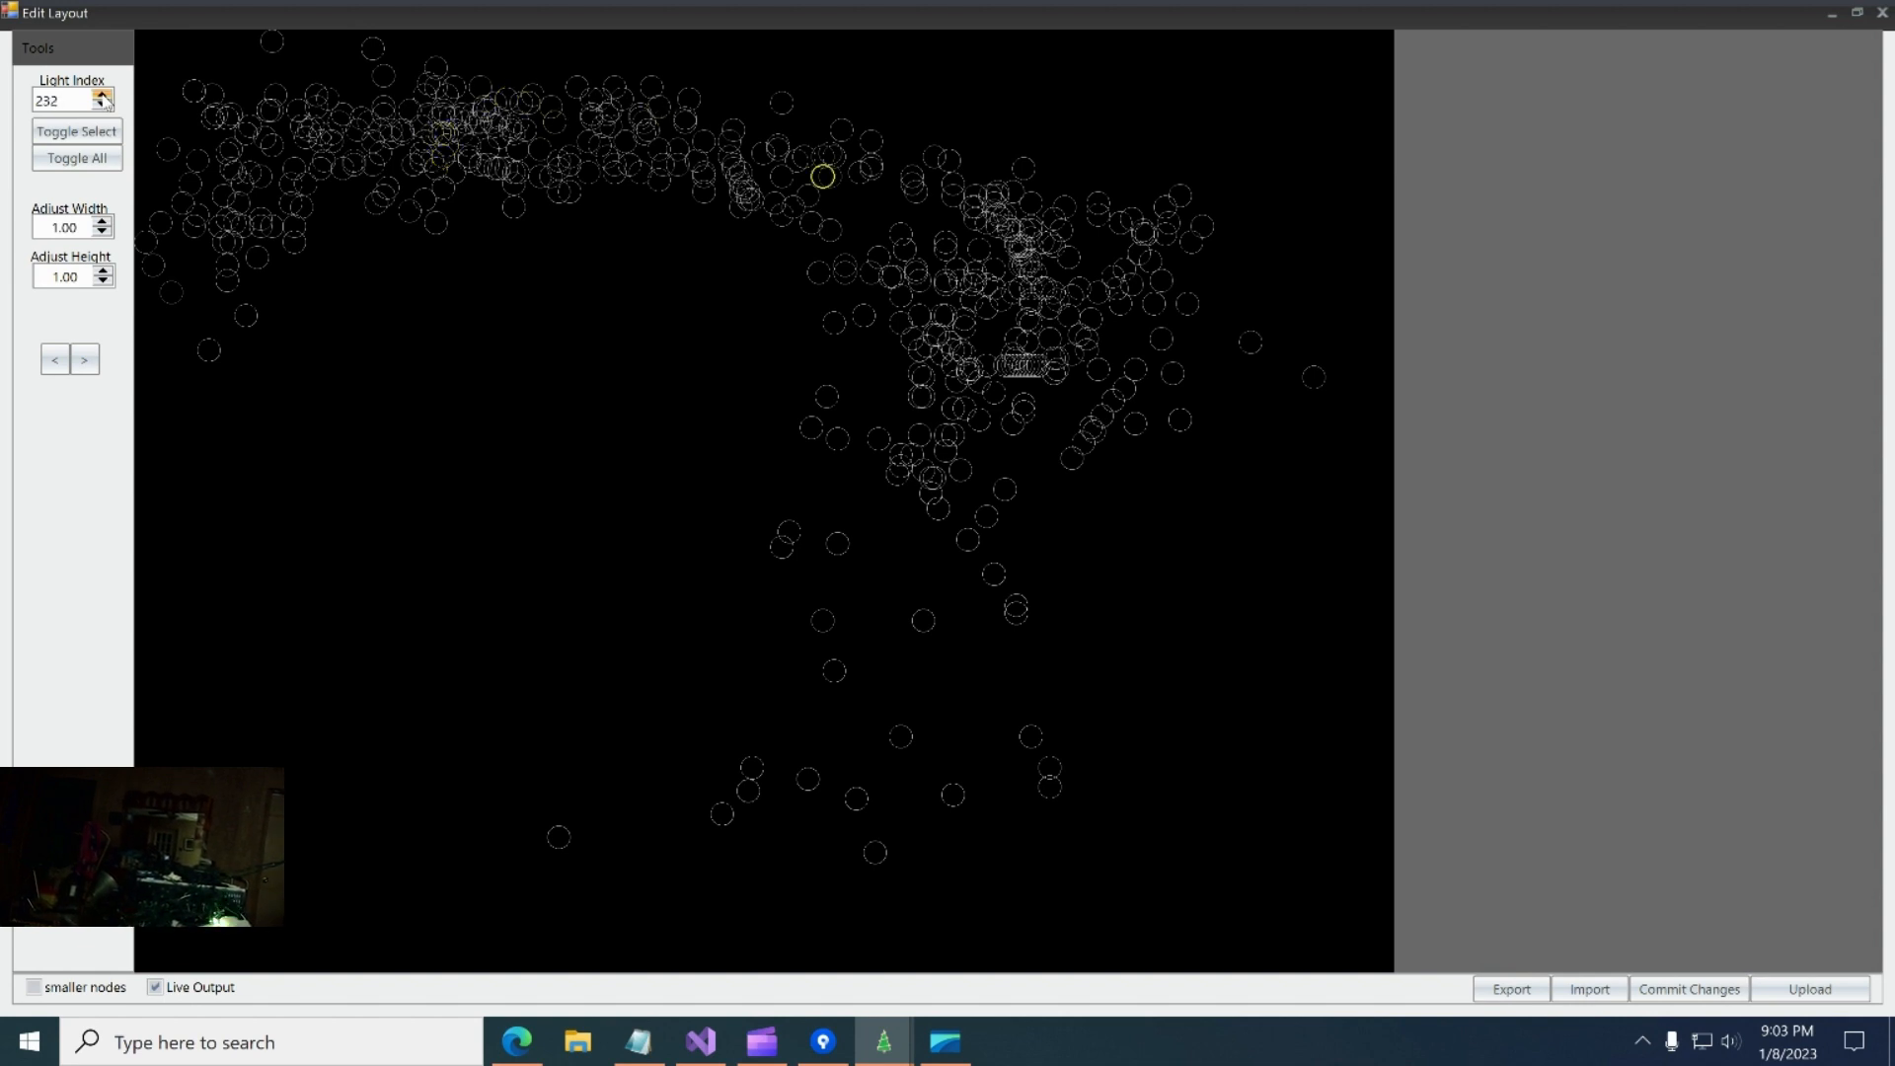
pyautogui.doubleClick(102, 96)
pyautogui.doubleClick(101, 95)
pyautogui.click(102, 96)
pyautogui.doubleClick(102, 96)
pyautogui.click(102, 95)
pyautogui.doubleClick(102, 96)
pyautogui.click(102, 96)
pyautogui.doubleClick(101, 96)
pyautogui.click(101, 96)
pyautogui.doubleClick(102, 96)
pyautogui.click(102, 96)
pyautogui.doubleClick(102, 95)
pyautogui.click(101, 96)
pyautogui.doubleClick(102, 96)
pyautogui.click(102, 95)
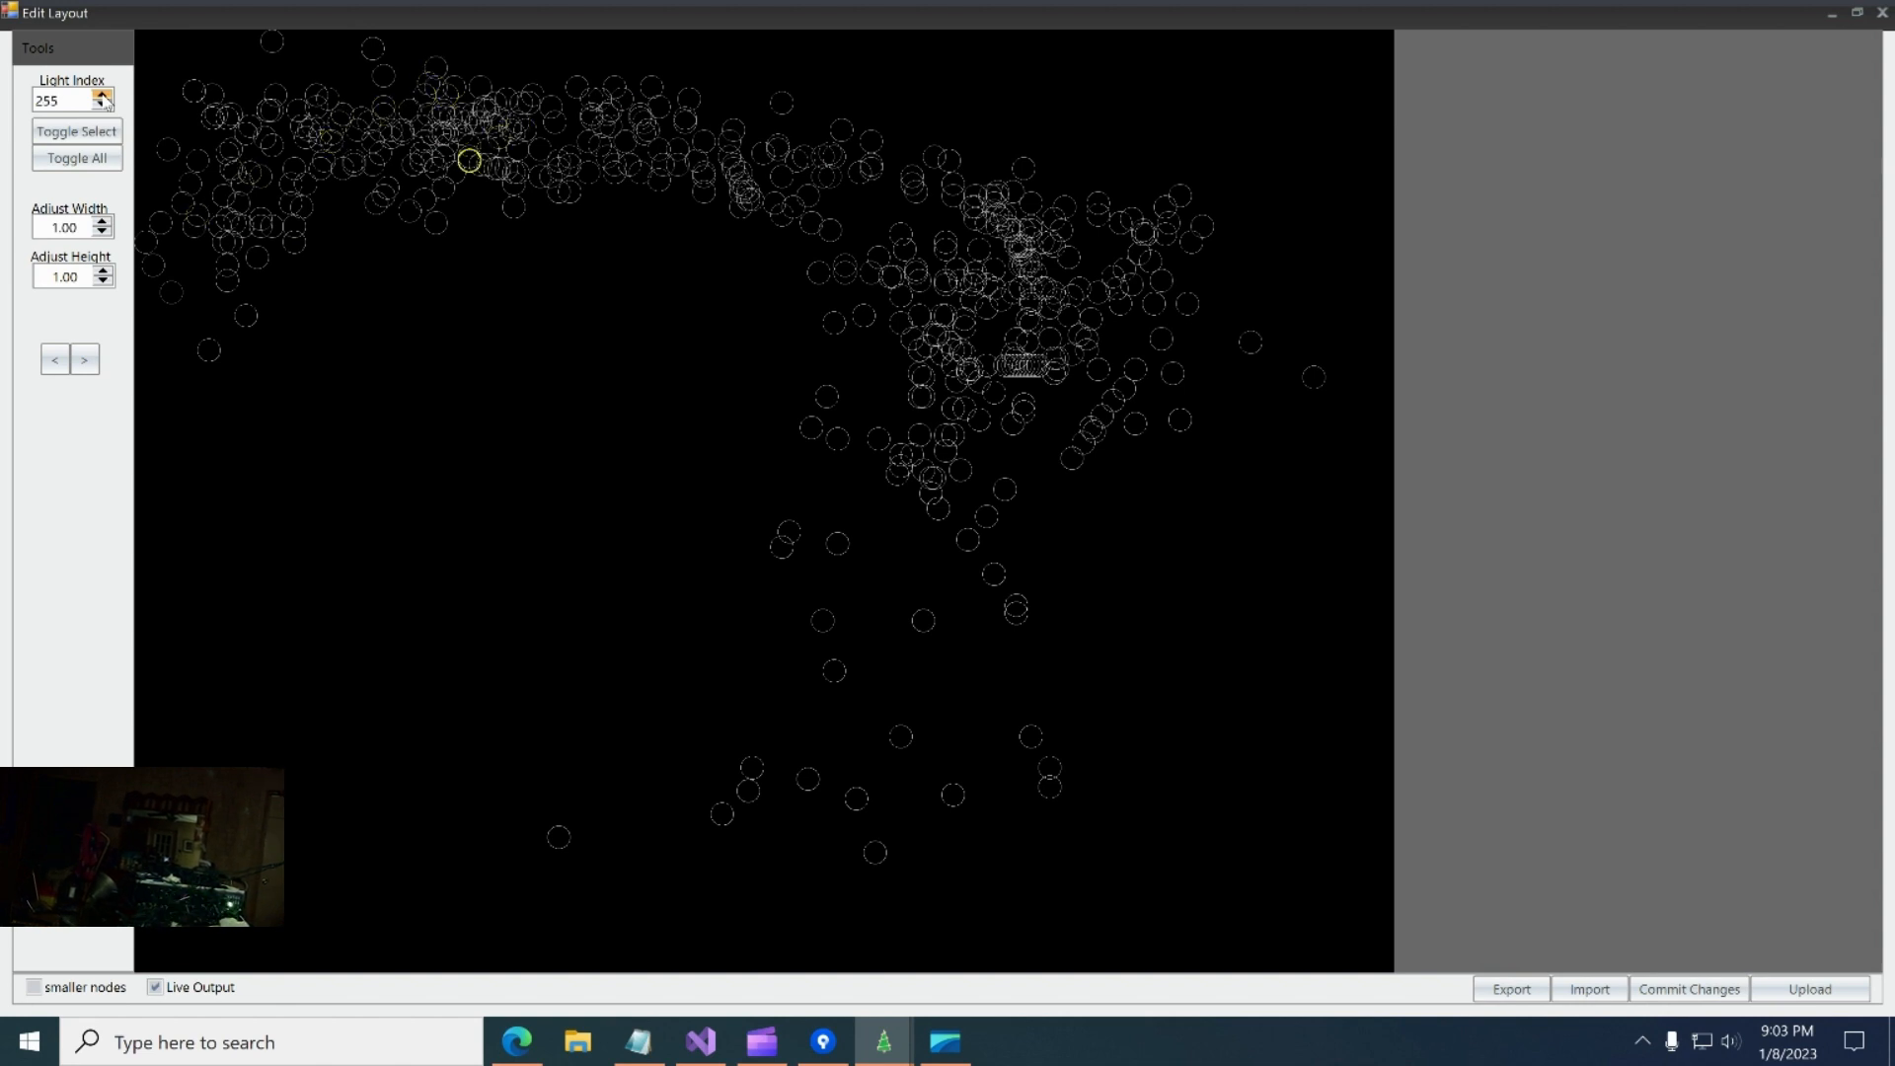
pyautogui.doubleClick(102, 96)
pyautogui.click(101, 95)
pyautogui.doubleClick(101, 95)
pyautogui.click(101, 96)
pyautogui.doubleClick(101, 96)
pyautogui.click(102, 96)
pyautogui.doubleClick(101, 96)
pyautogui.doubleClick(102, 96)
pyautogui.doubleClick(101, 96)
pyautogui.doubleClick(101, 96)
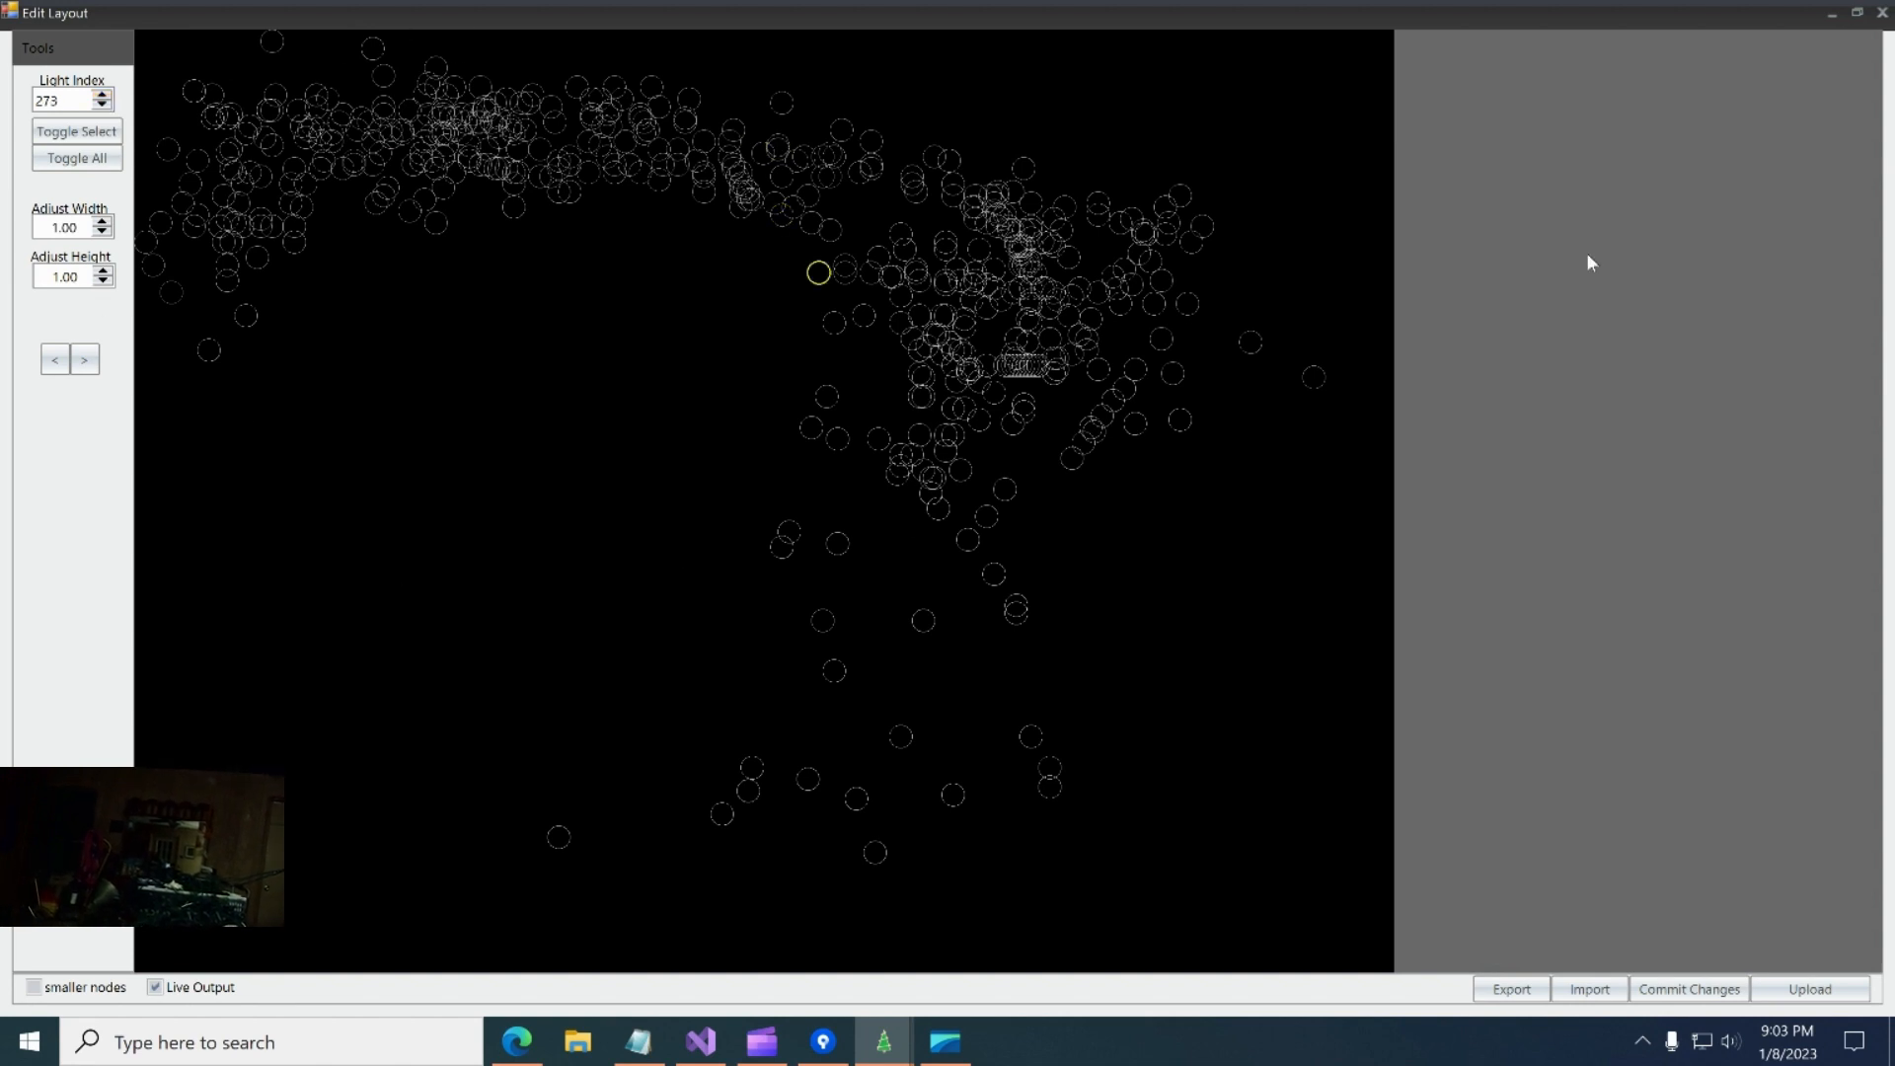
pyautogui.click(1882, 12)
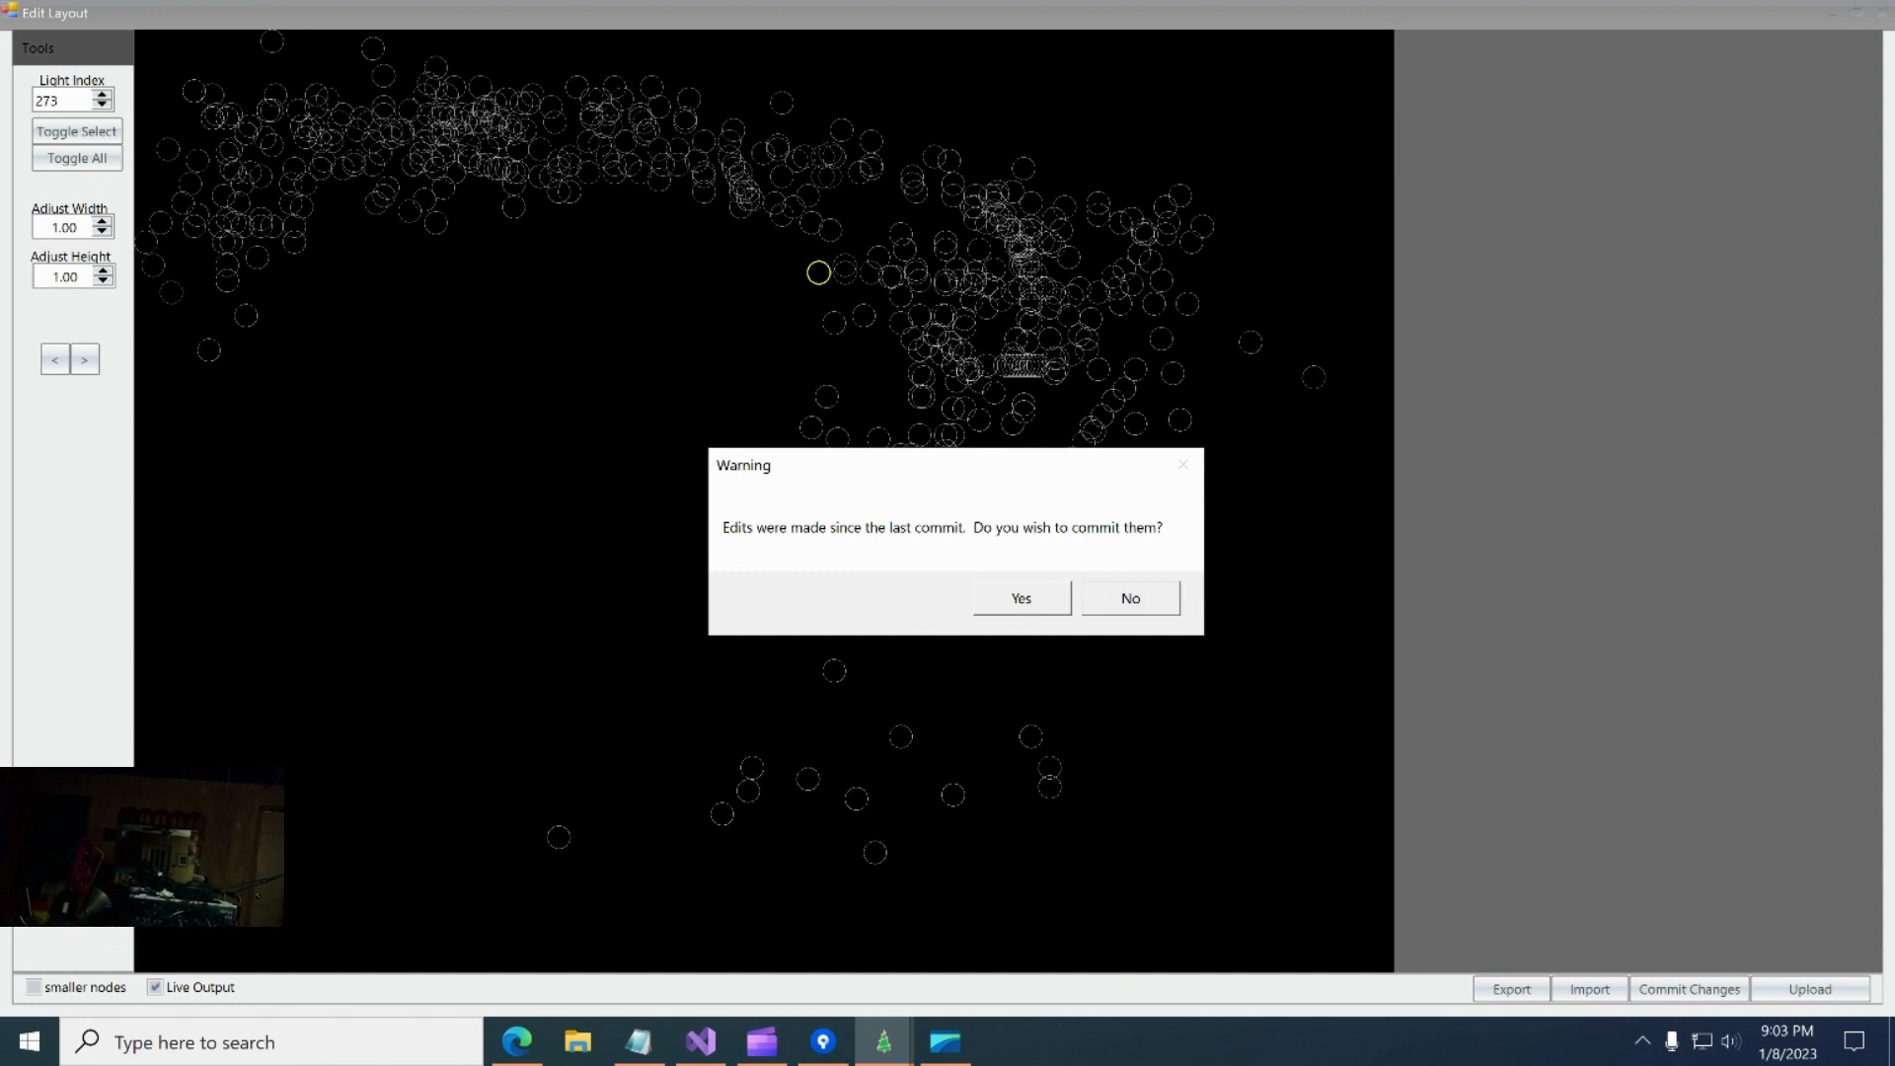
pyautogui.click(1132, 600)
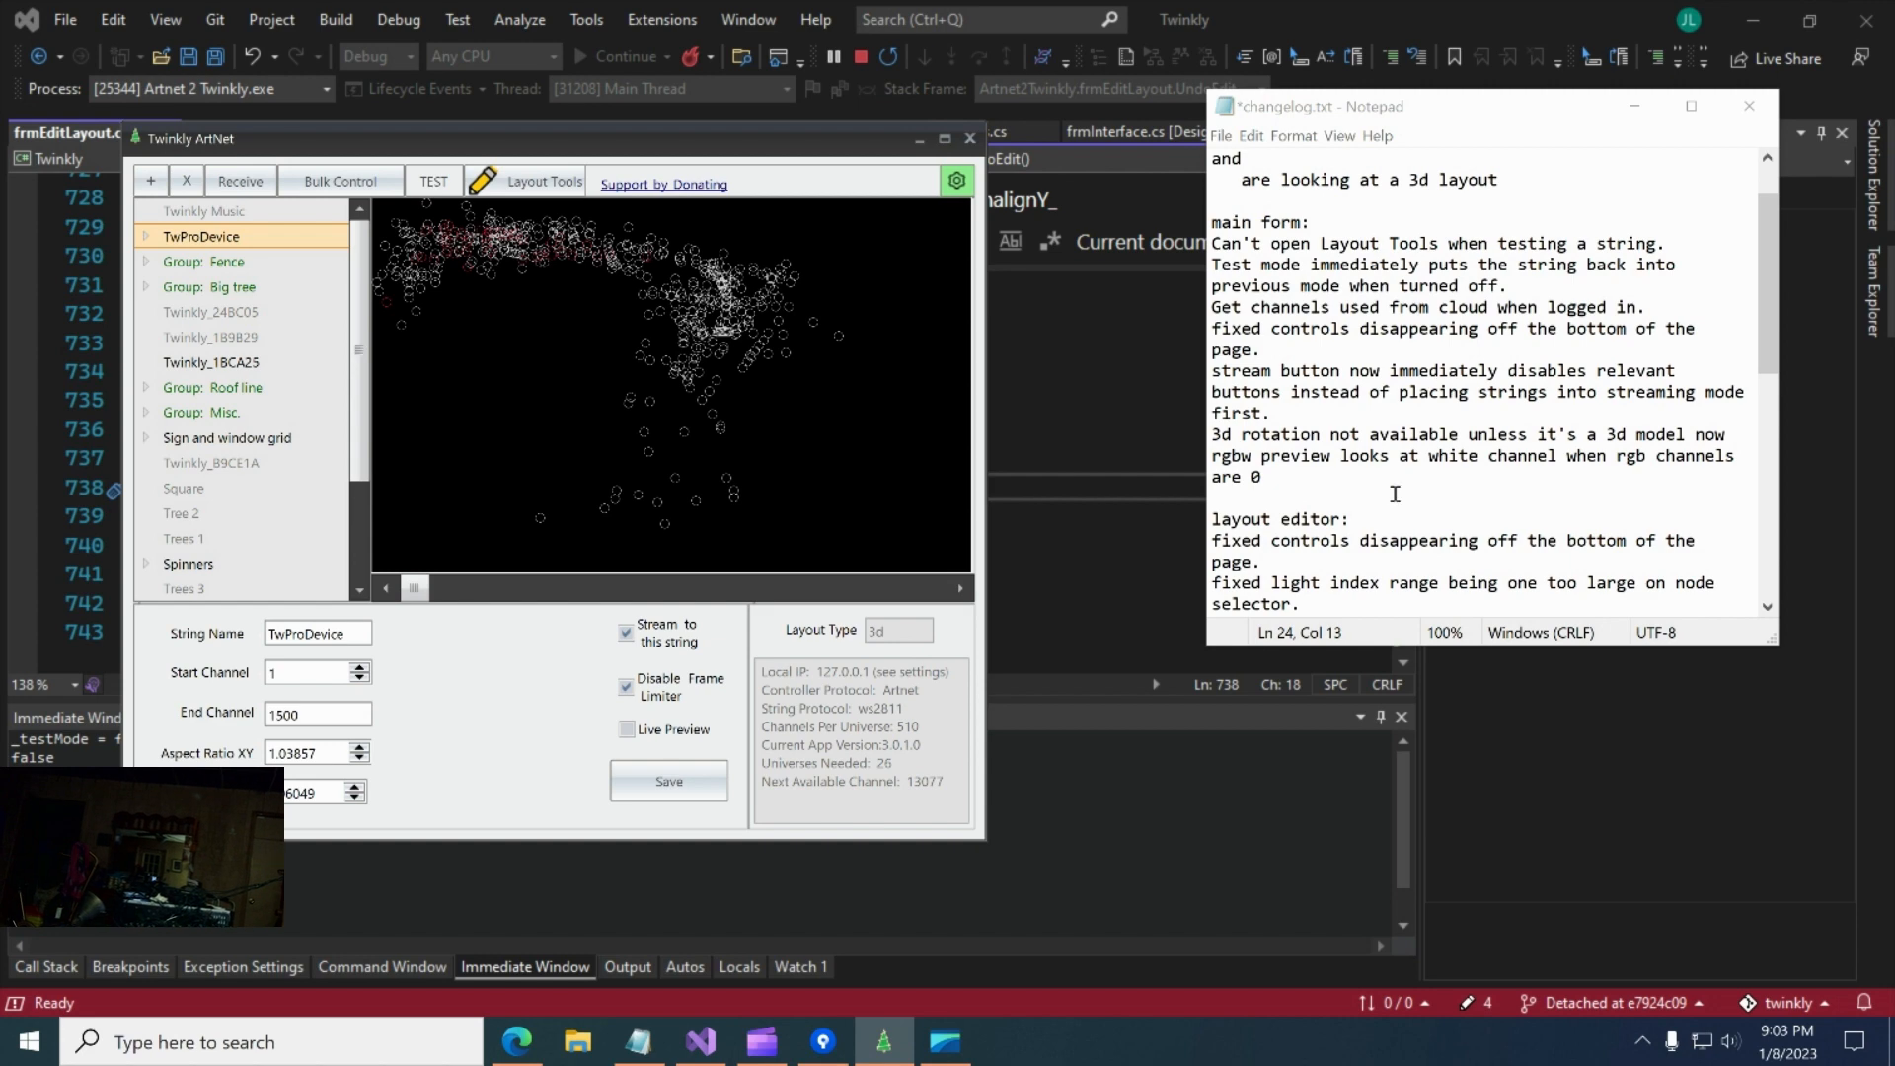
# - Review the changelog's layout editor, layout import, layout upload and main form entries
pyautogui.scroll(-6, 1395, 494)
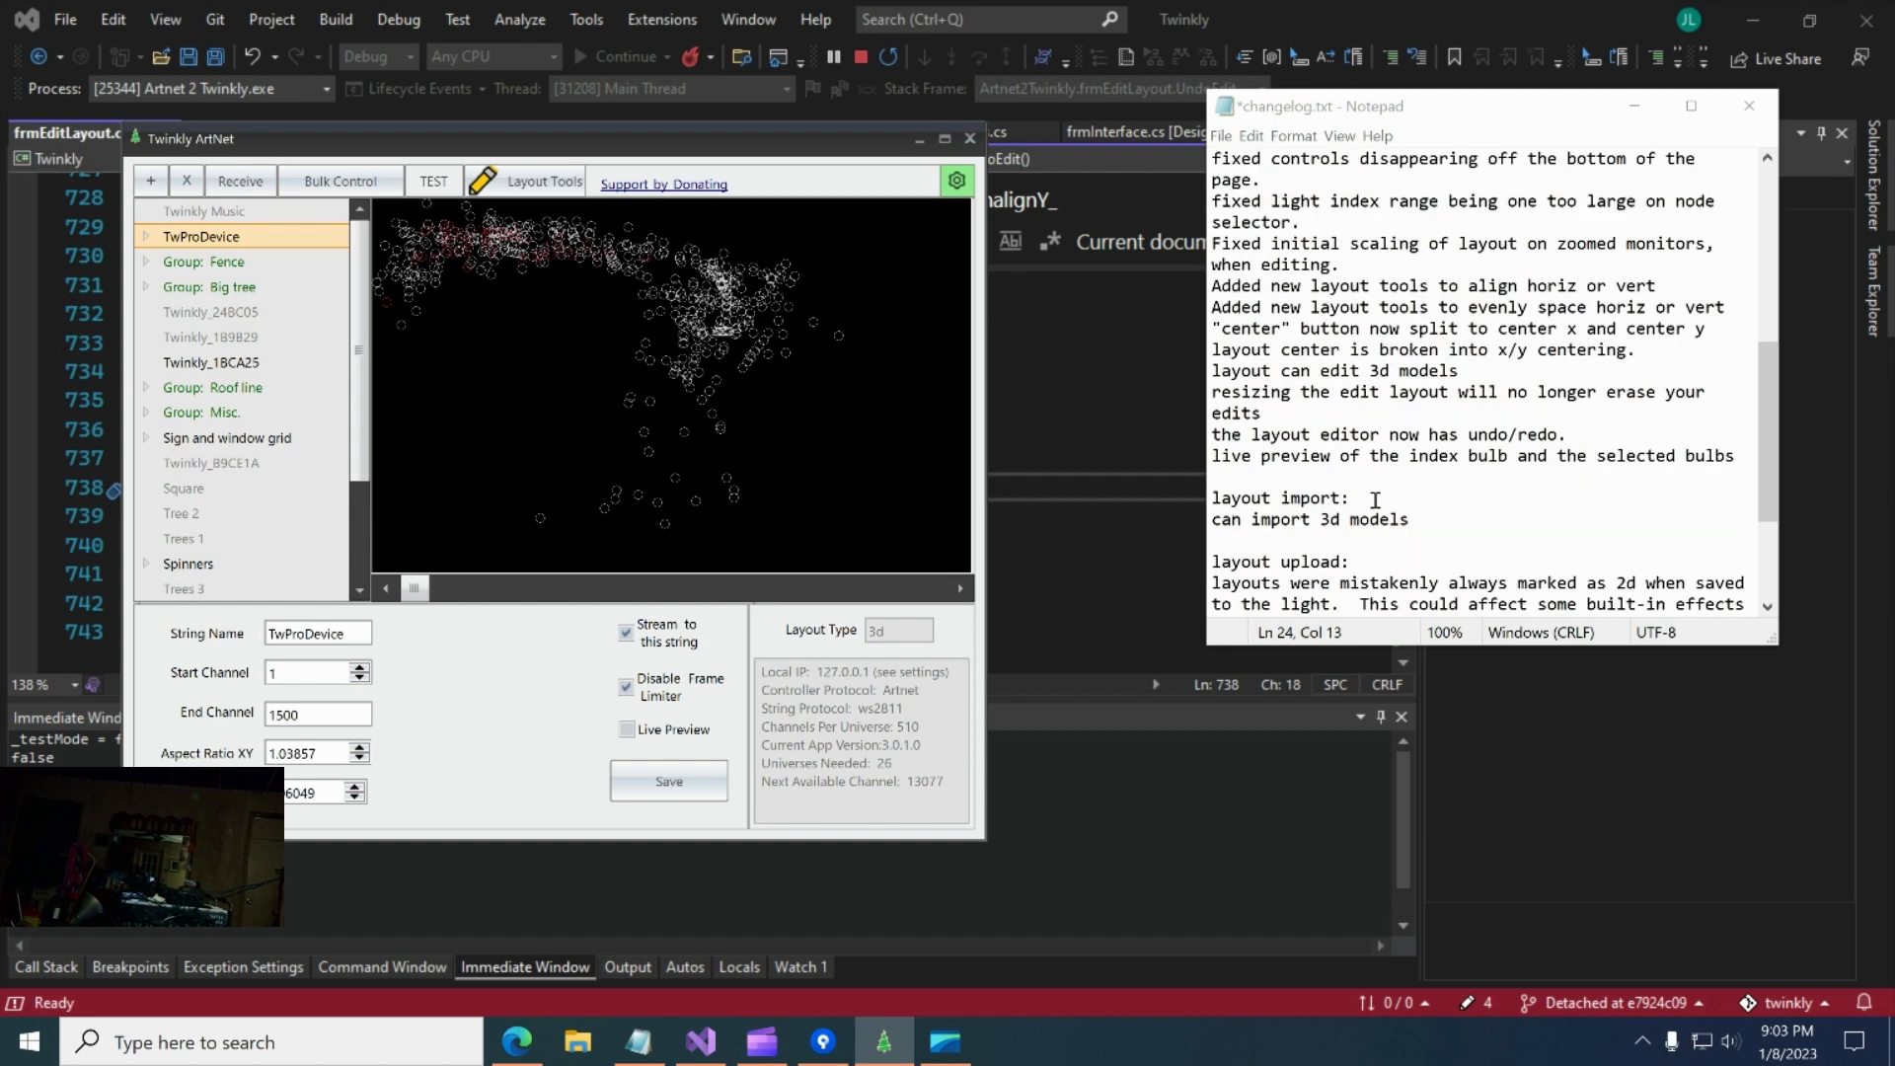
pyautogui.scroll(-2, 1384, 543)
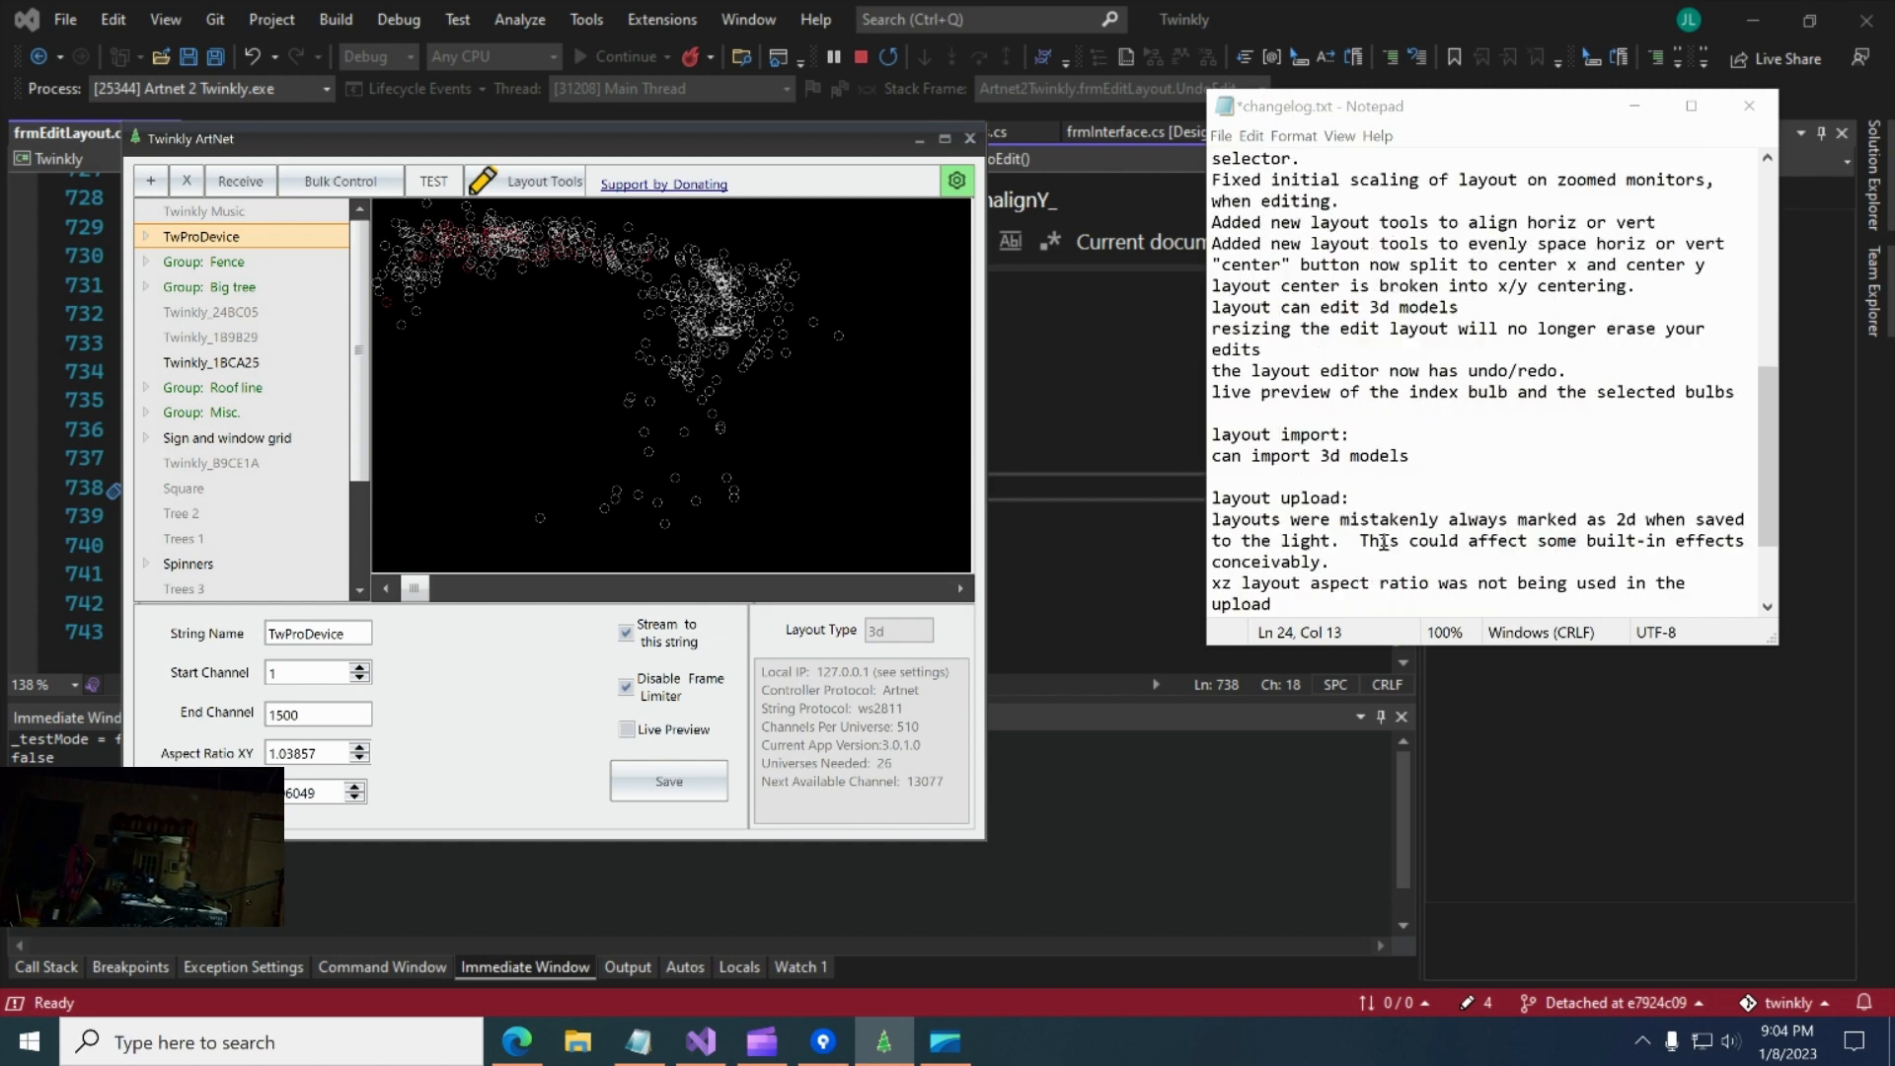
pyautogui.scroll(-1, 1402, 507)
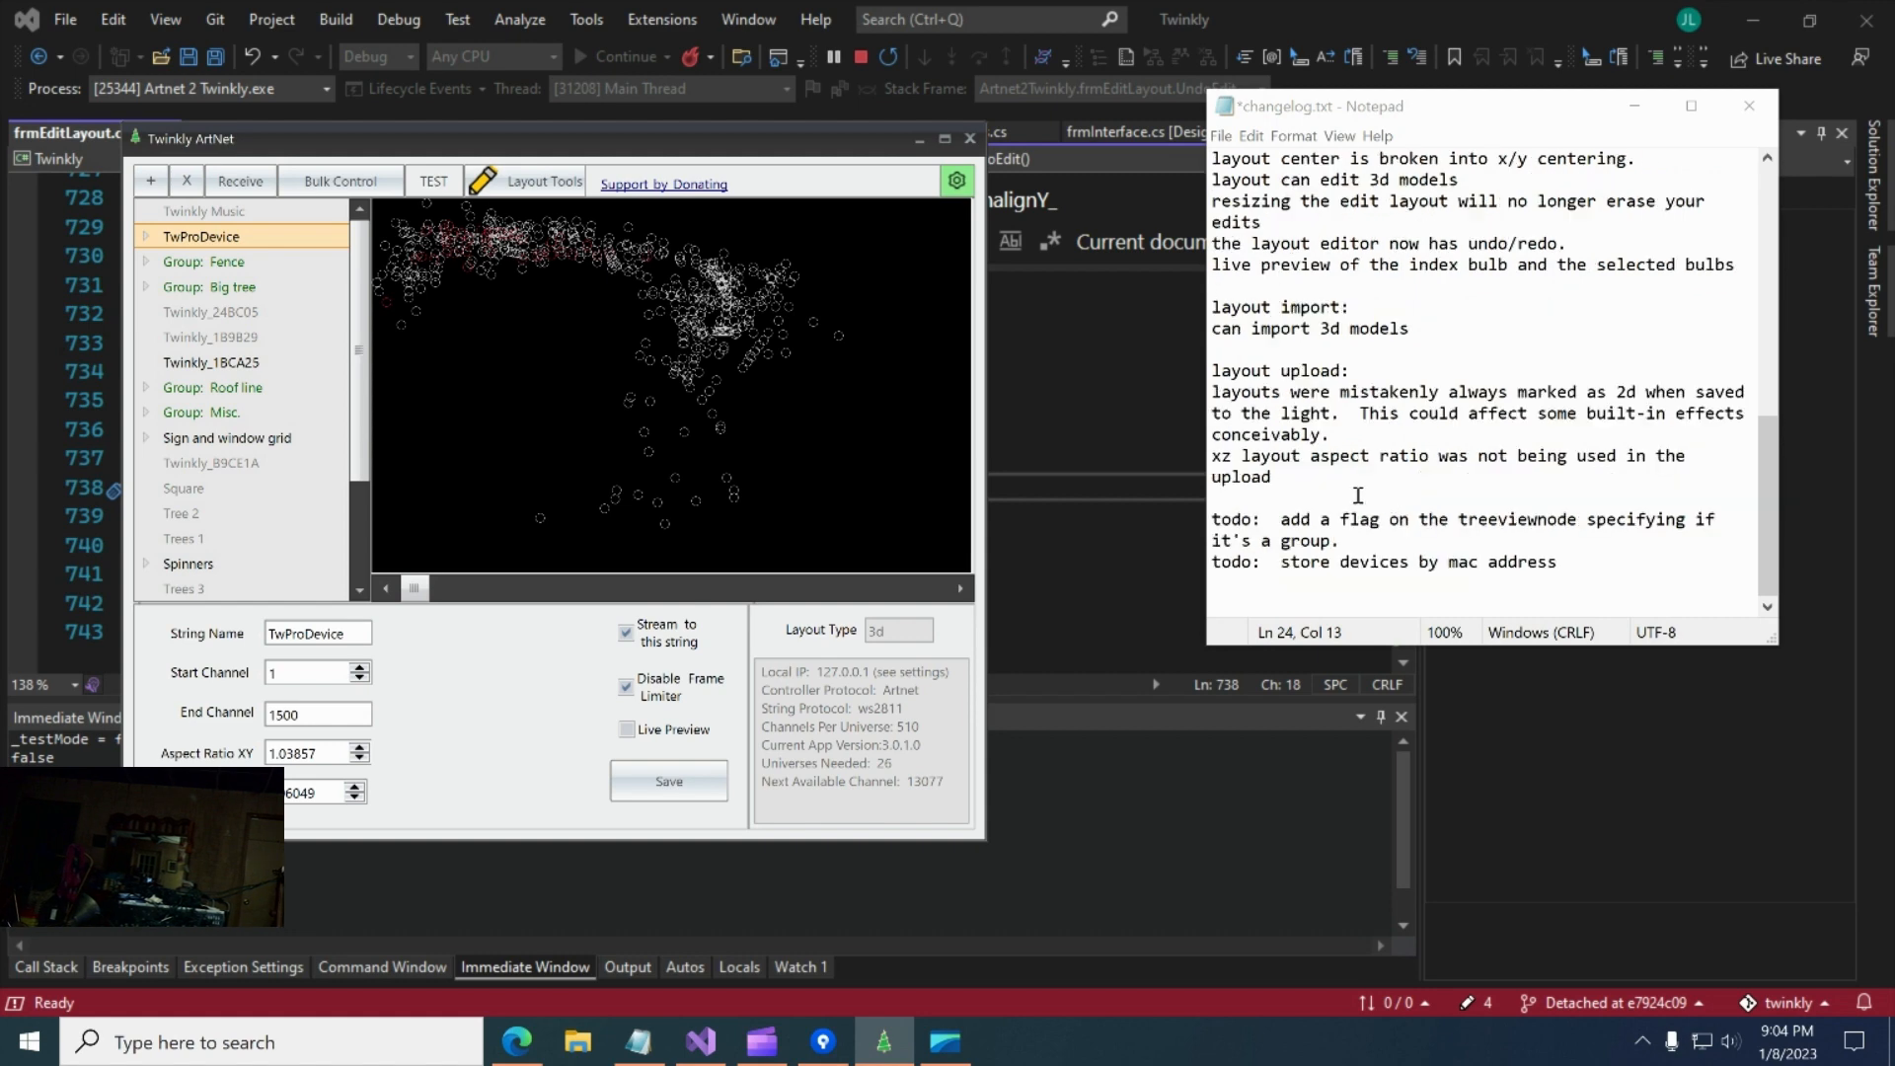
pyautogui.scroll(3, 1372, 475)
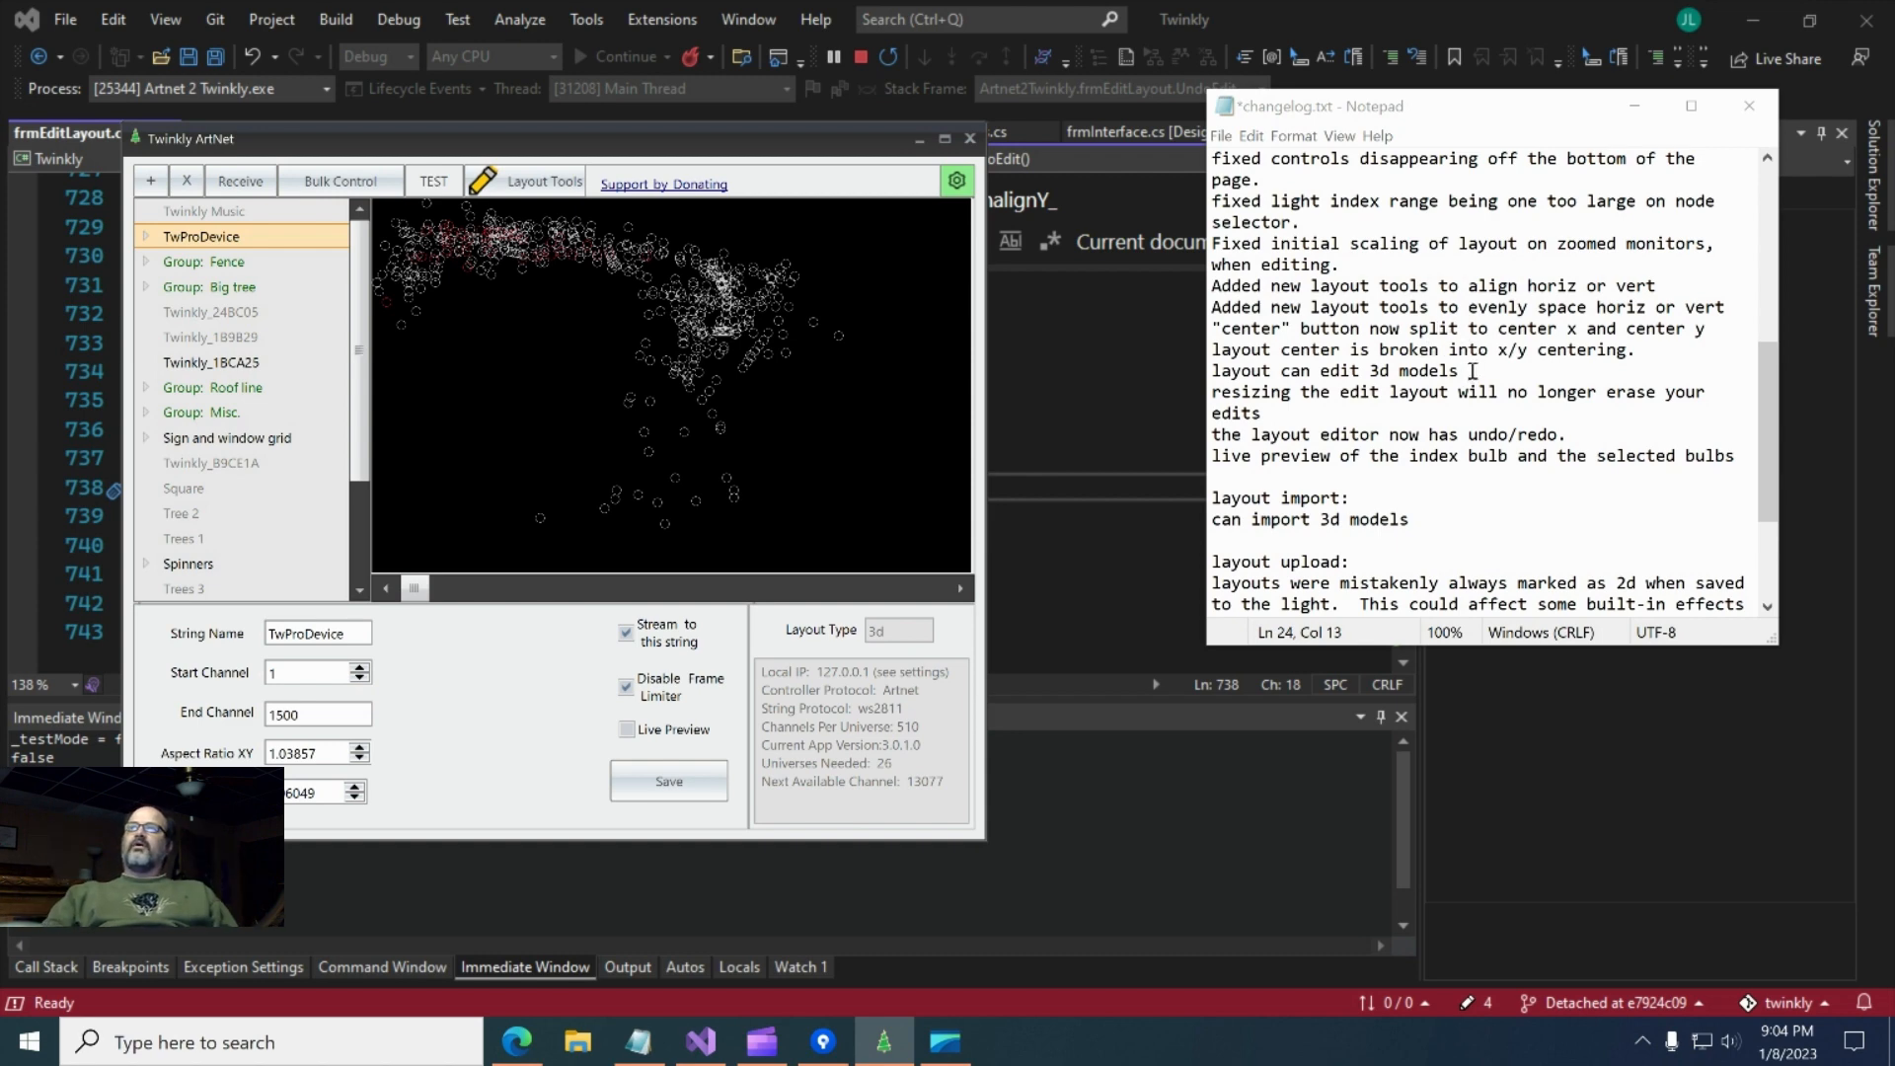
pyautogui.scroll(4, 1533, 348)
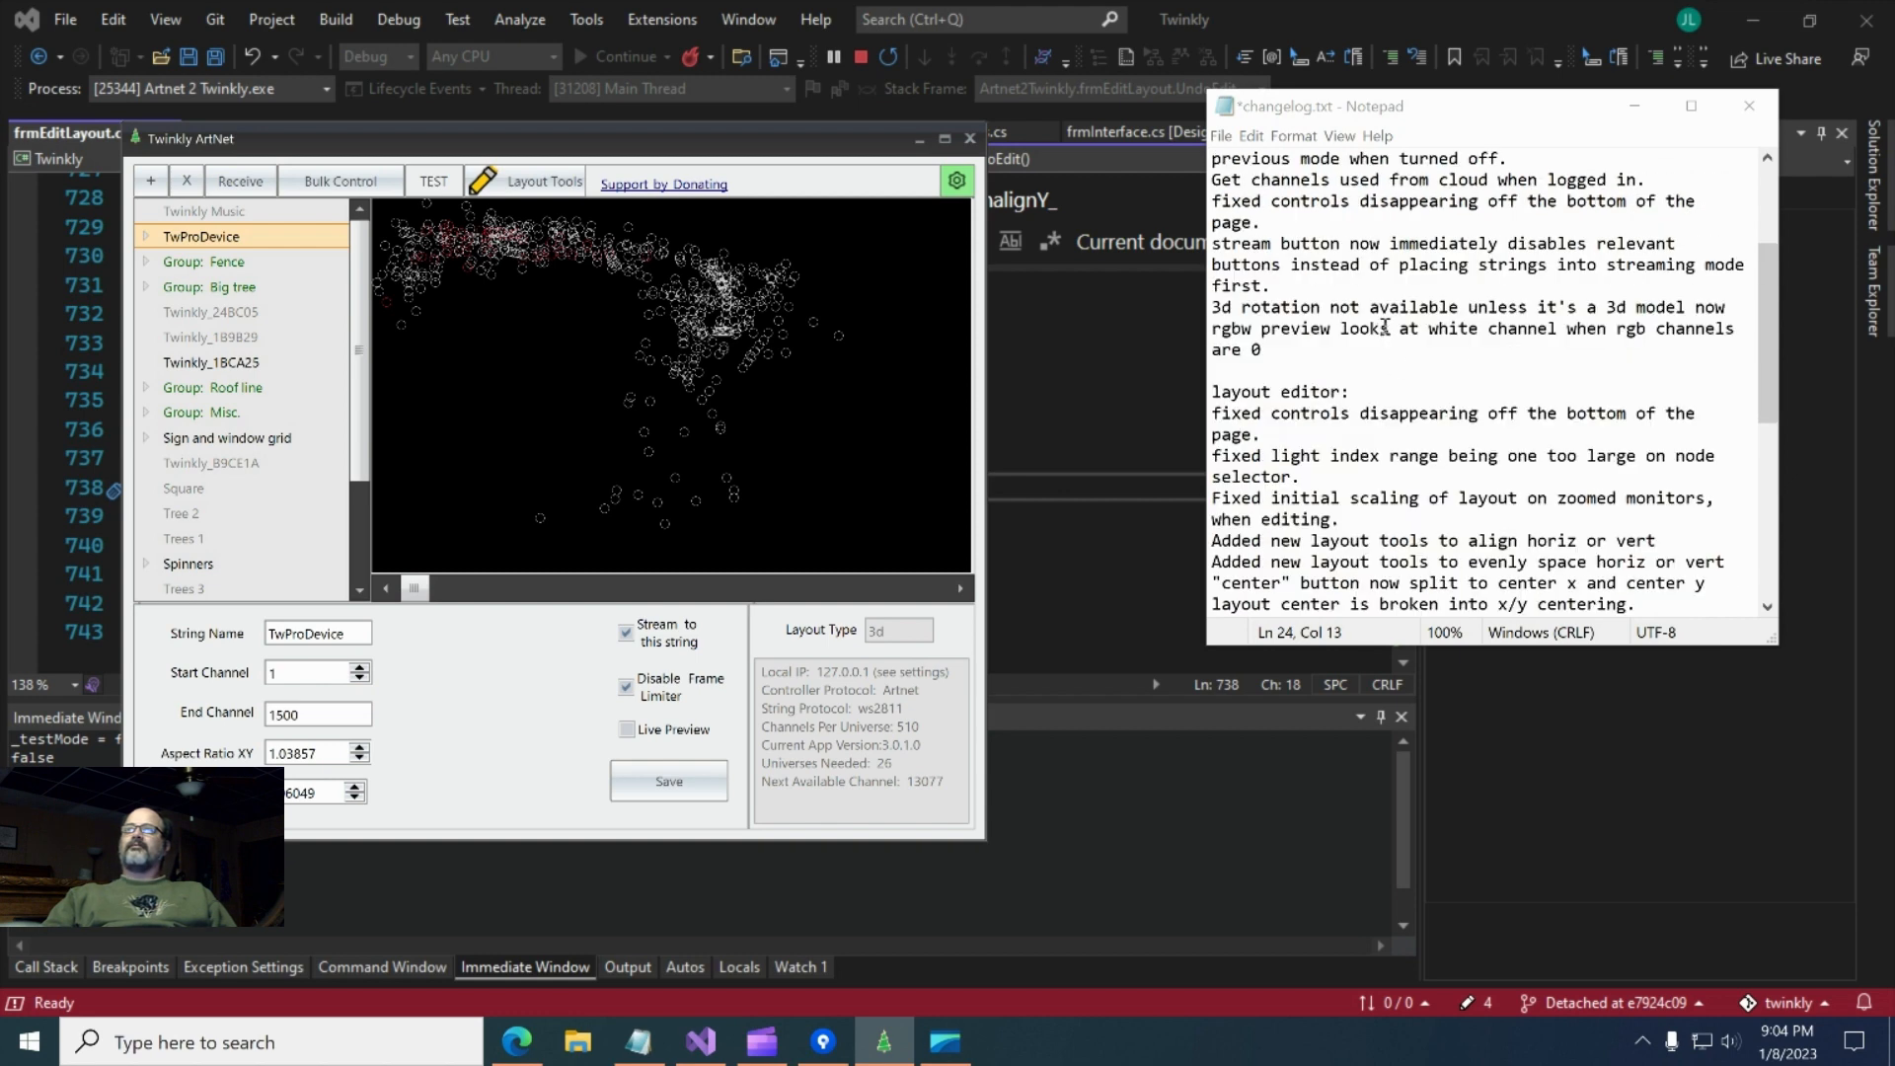
pyautogui.scroll(2, 1384, 328)
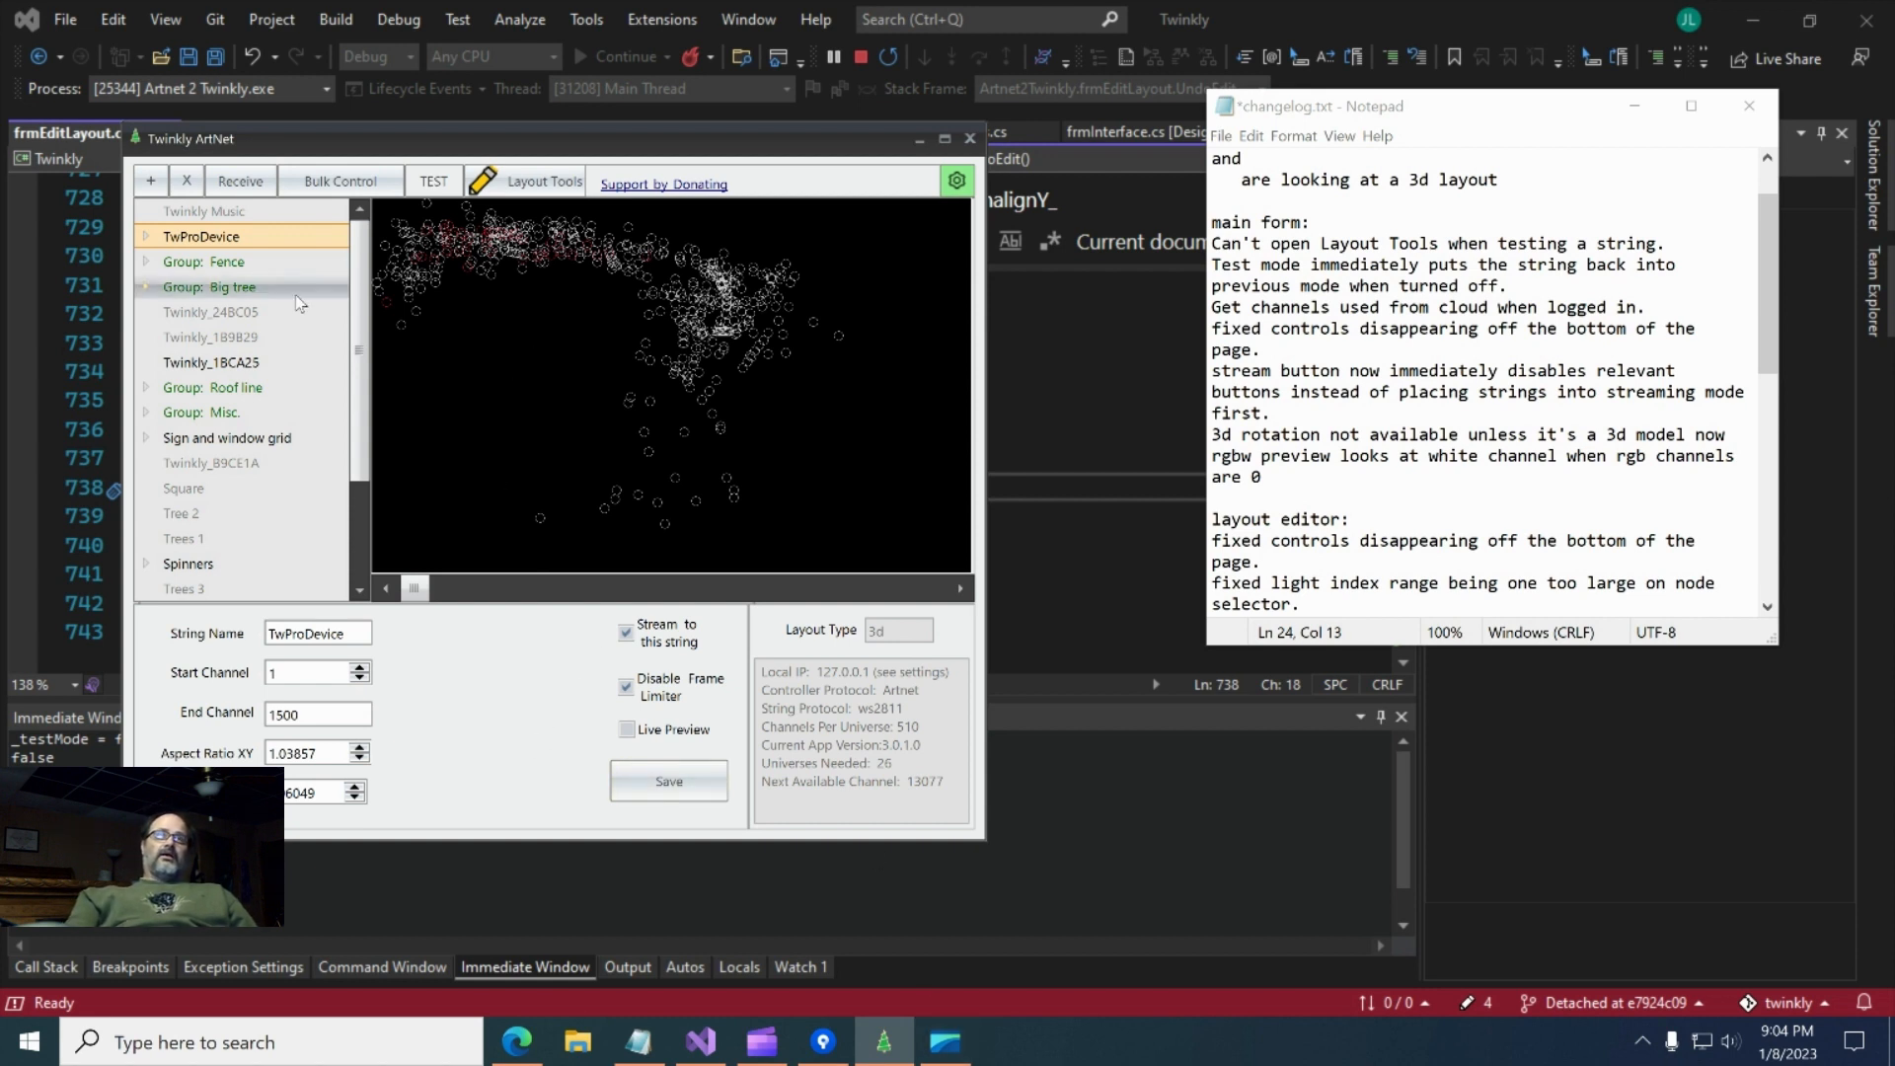
pyautogui.scroll(-1, 299, 303)
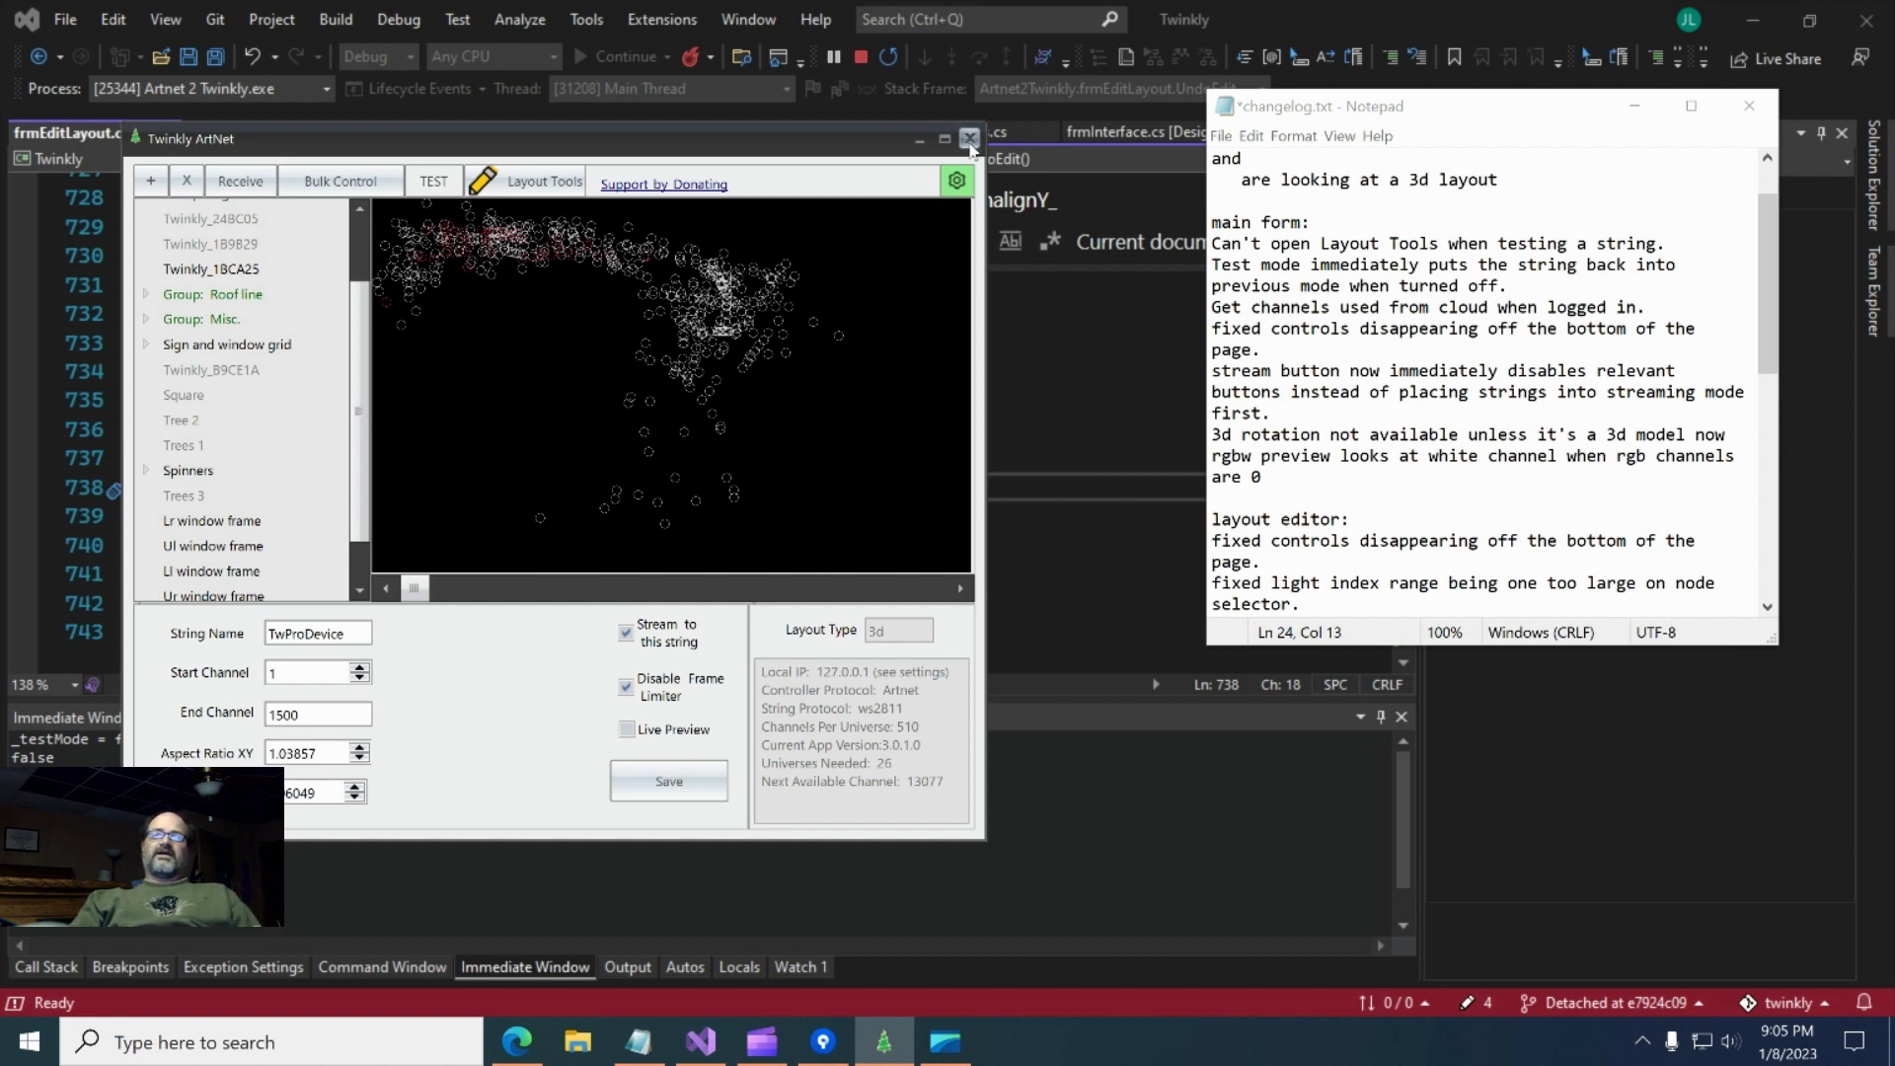
pyautogui.click(945, 1042)
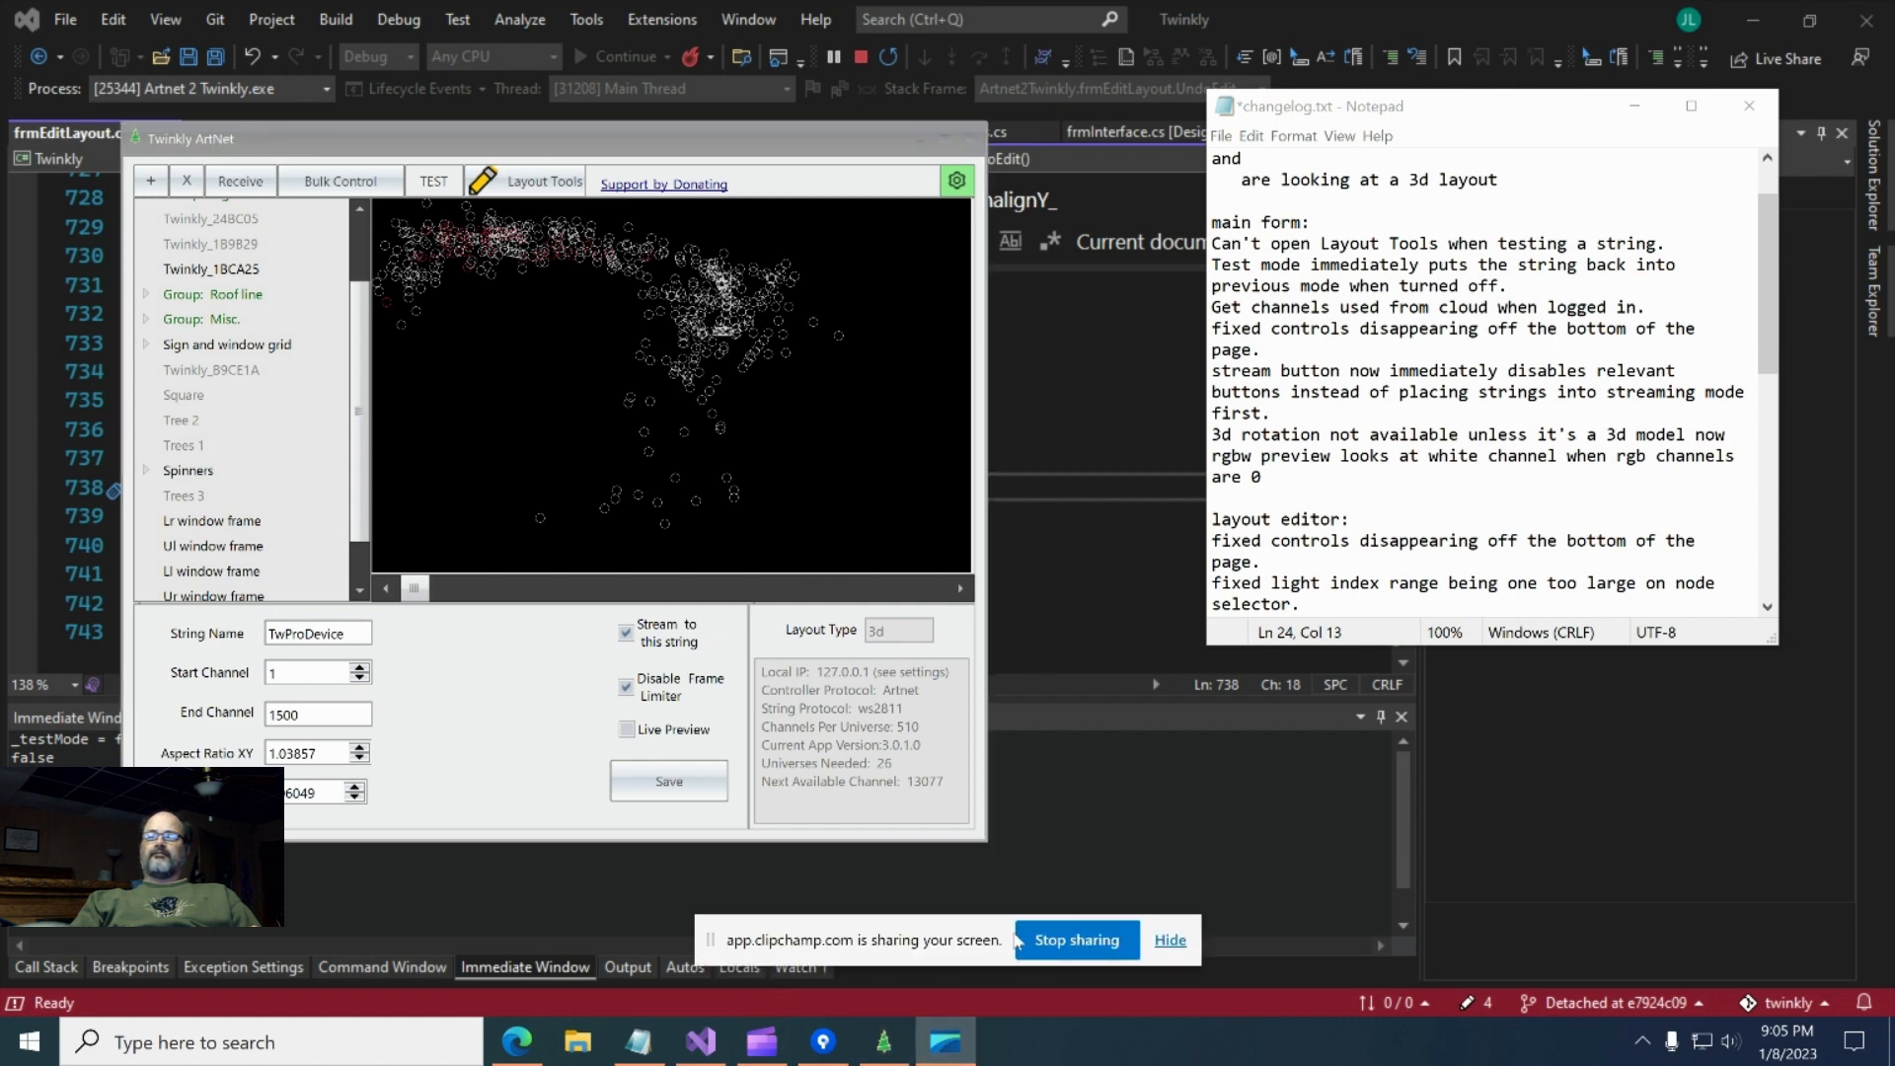